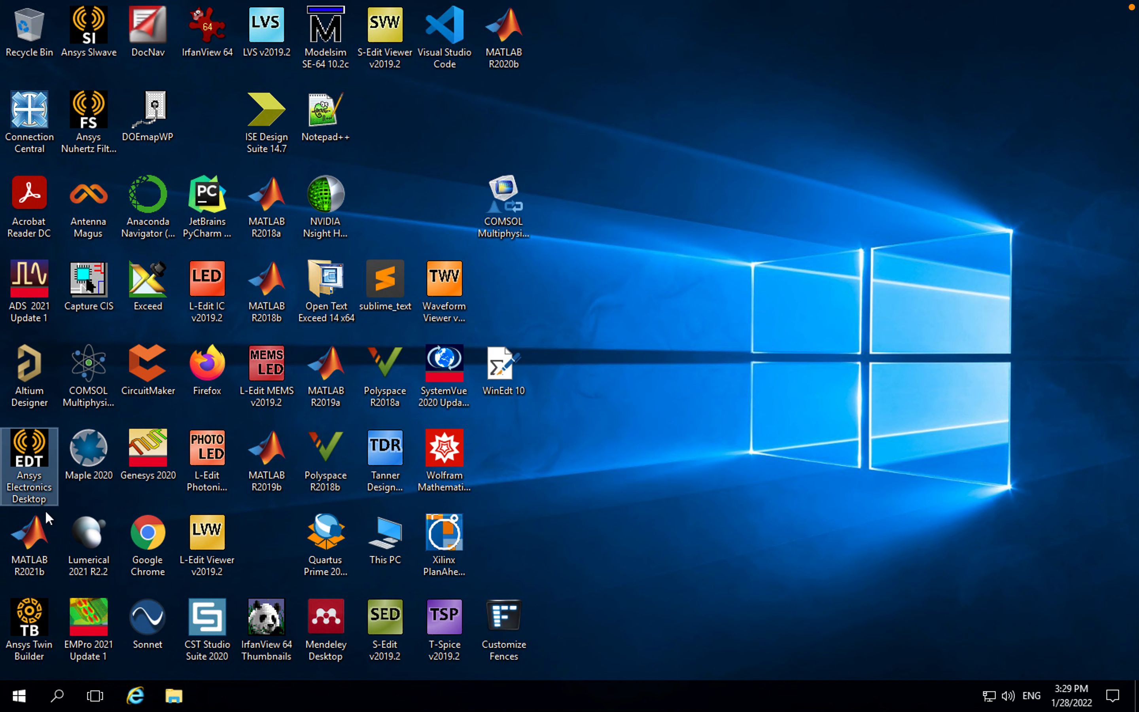
- Find the installed Ansys programs and launch Ansys Electronics Desktop 2021 R2
{"action": "left_click", "coordinate": [20, 697]}
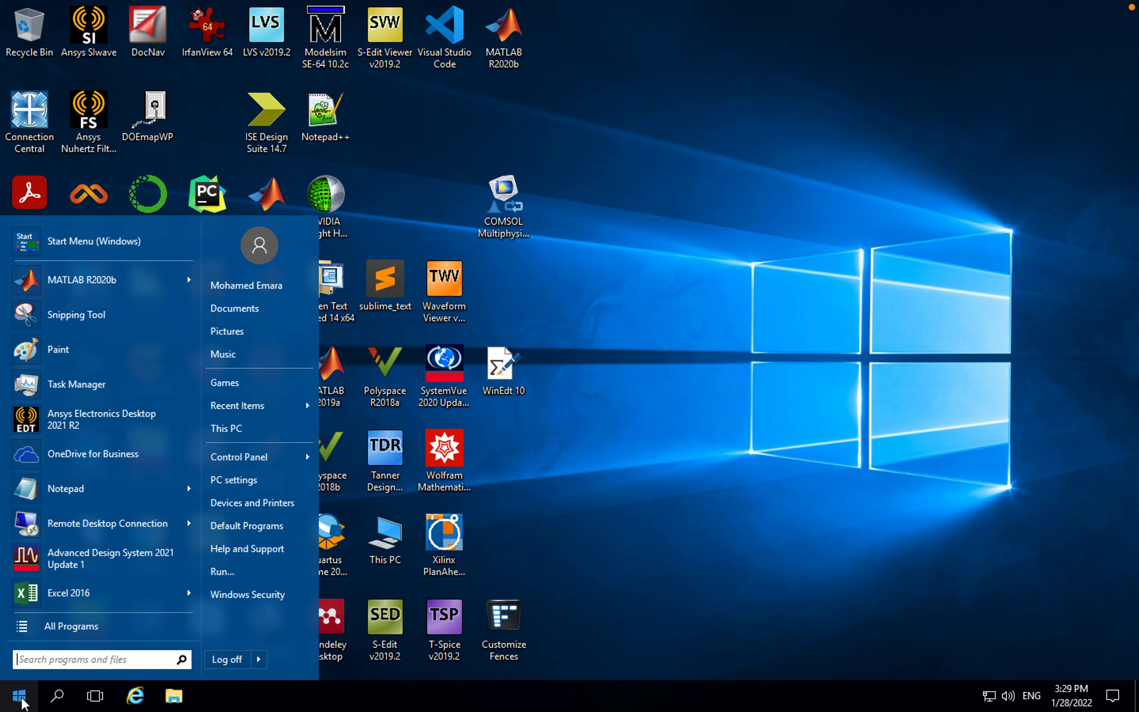
{"action": "type", "text": "ansys"}
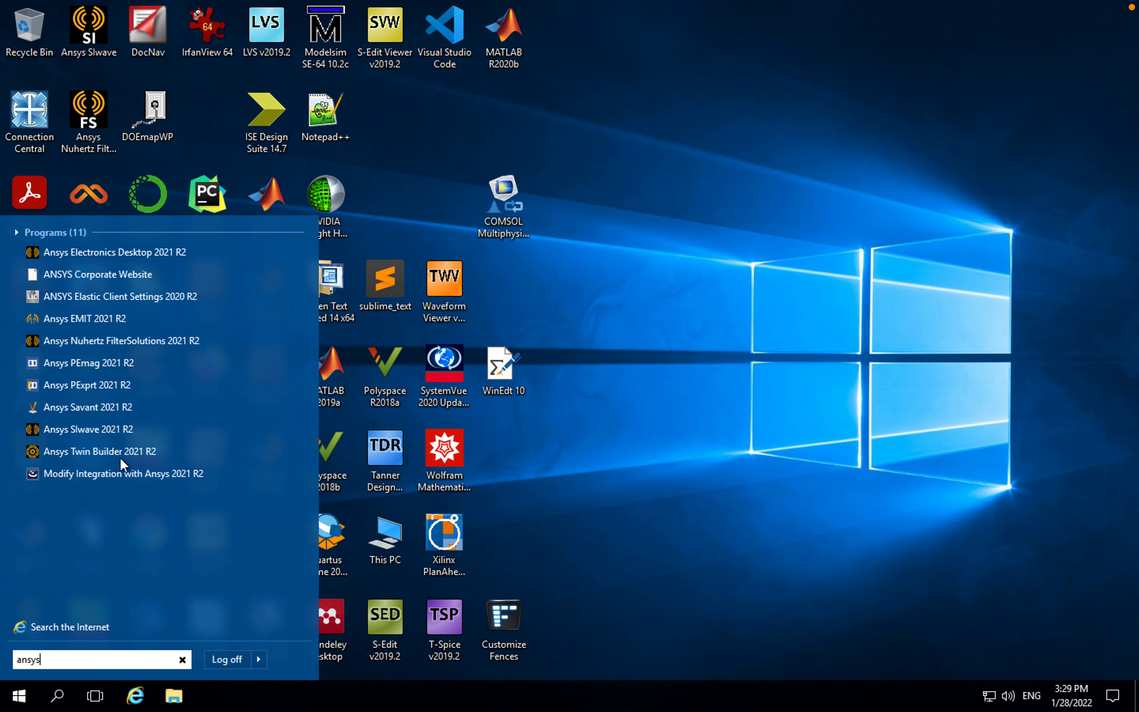
{"action": "left_click", "coordinate": [146, 253]}
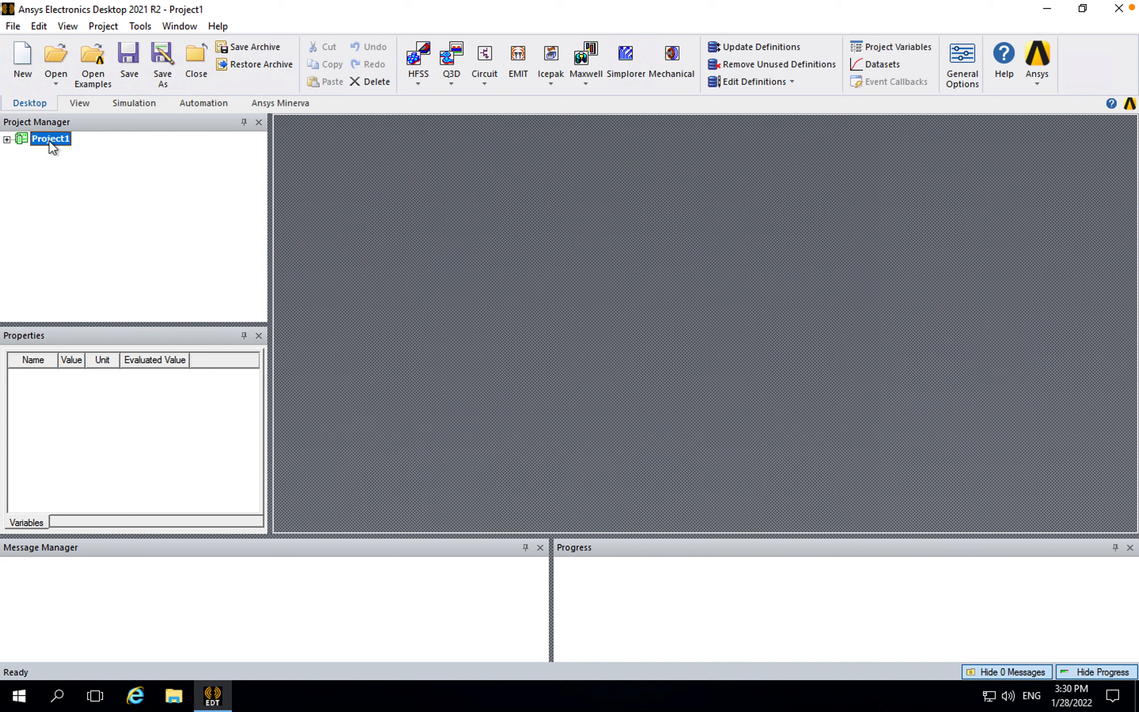
- Start saving Project1 as a new file and browse to the ELEC3909 folder on the H: network drive
{"action": "left_click", "coordinate": [163, 77]}
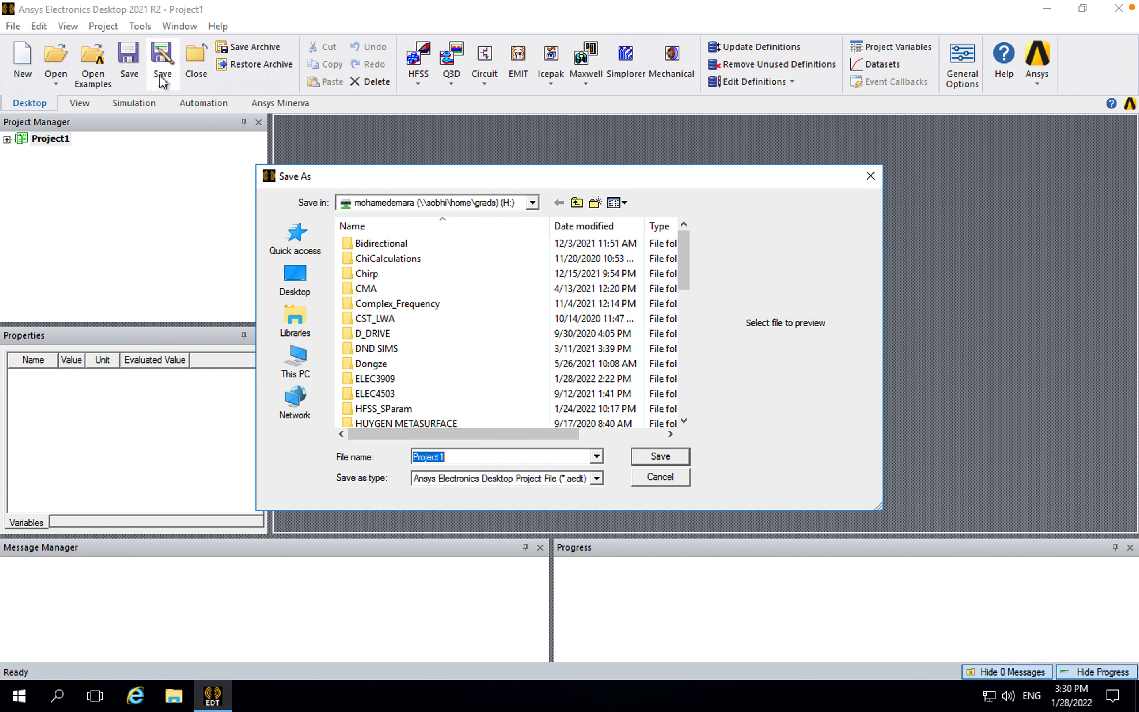
{"action": "left_click", "coordinate": [297, 362]}
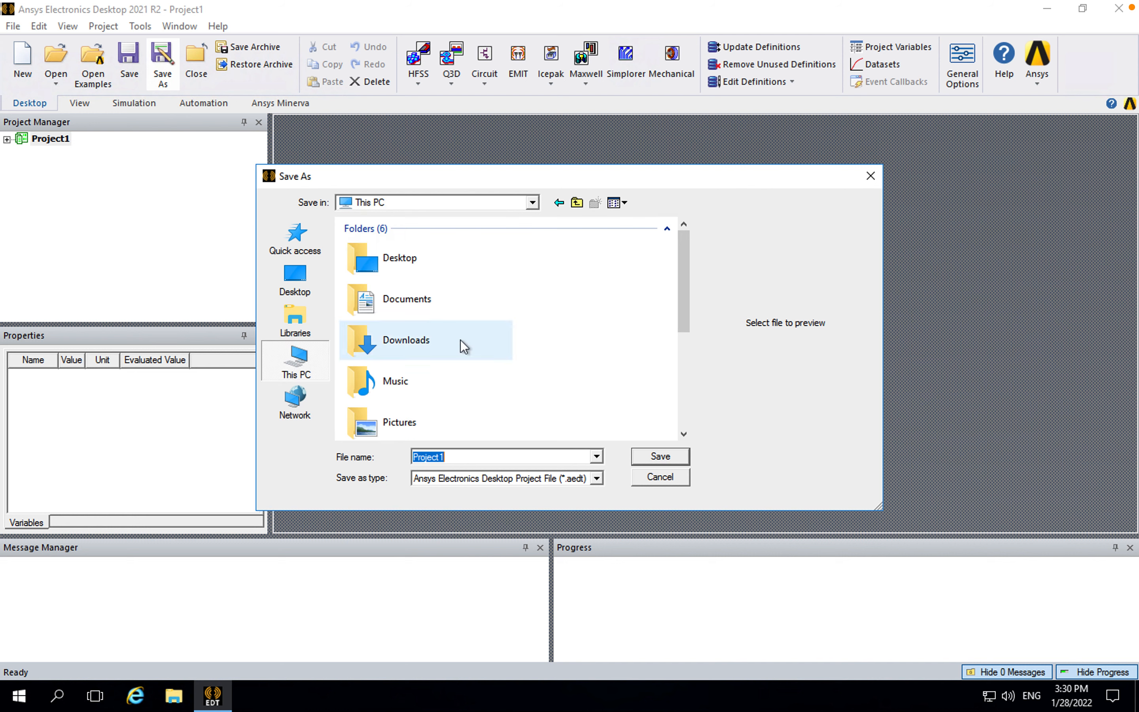
{"action": "scroll", "coordinate": [460, 339], "scroll_direction": "down", "scroll_amount": 5}
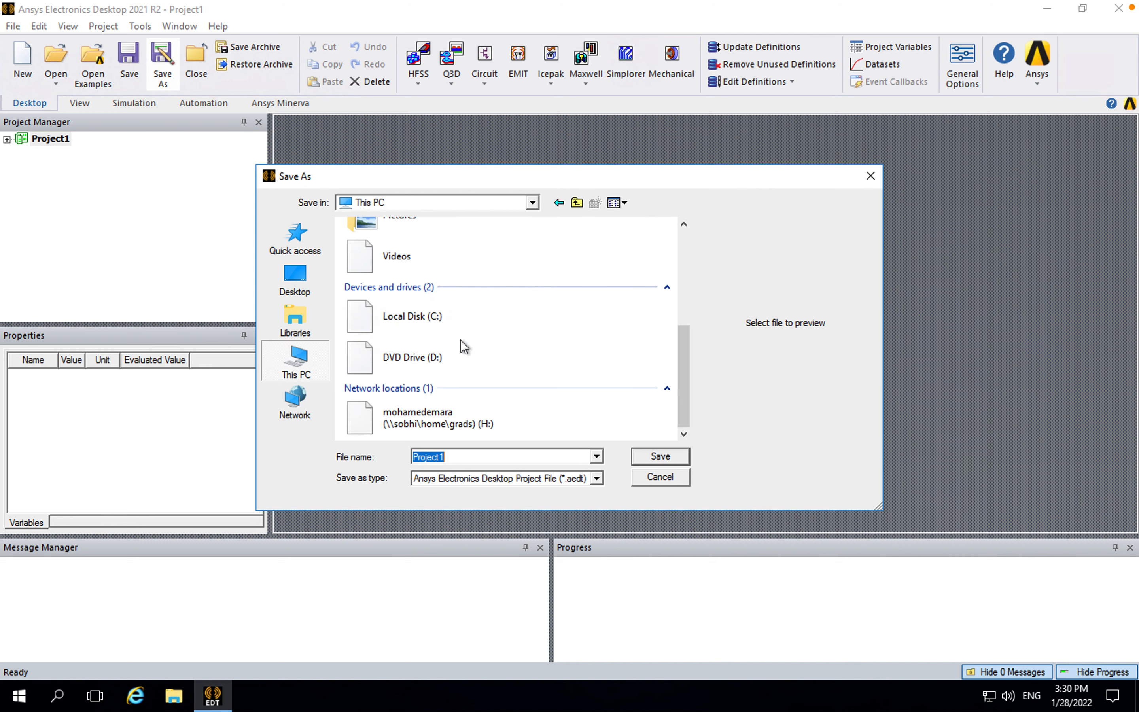
{"action": "double_click", "coordinate": [469, 421]}
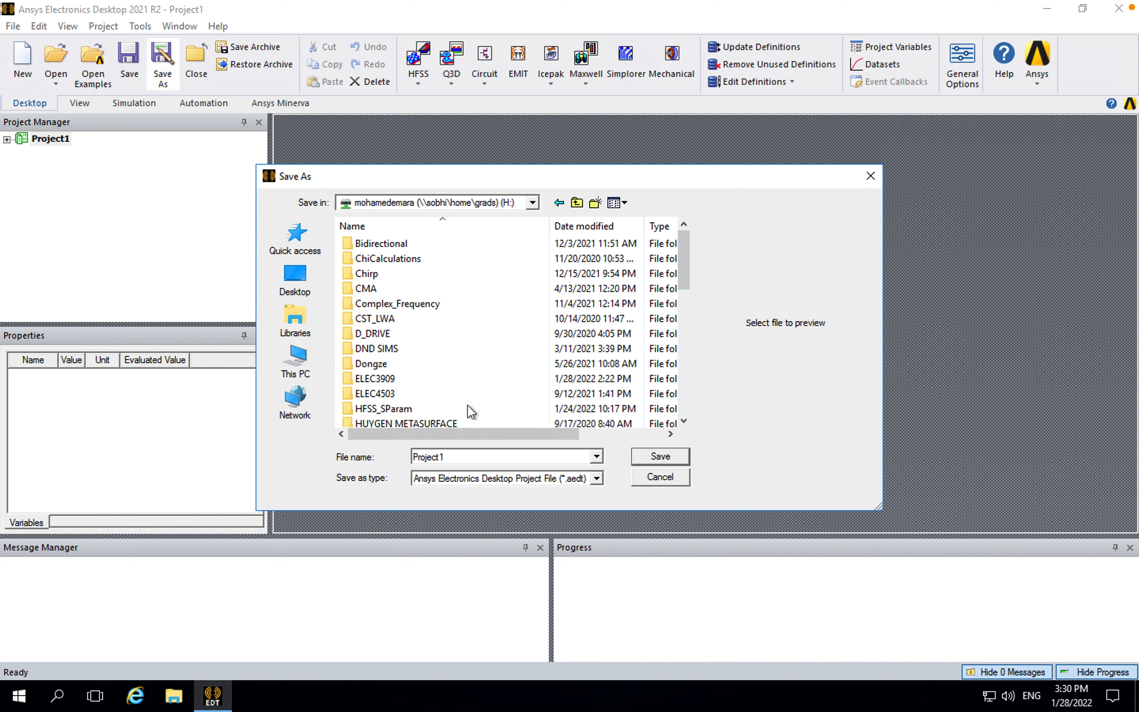
{"action": "double_click", "coordinate": [431, 379]}
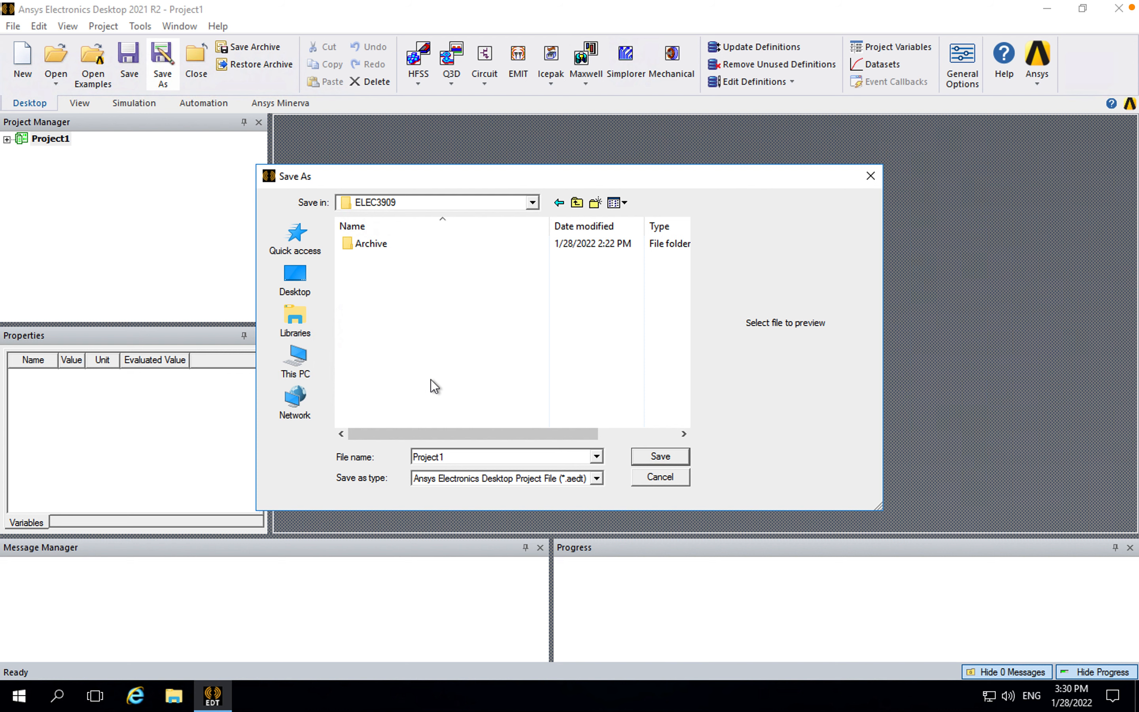
- Create a new folder named HFSS_Intro inside the ELEC3909 folder
{"action": "right_click", "coordinate": [403, 314]}
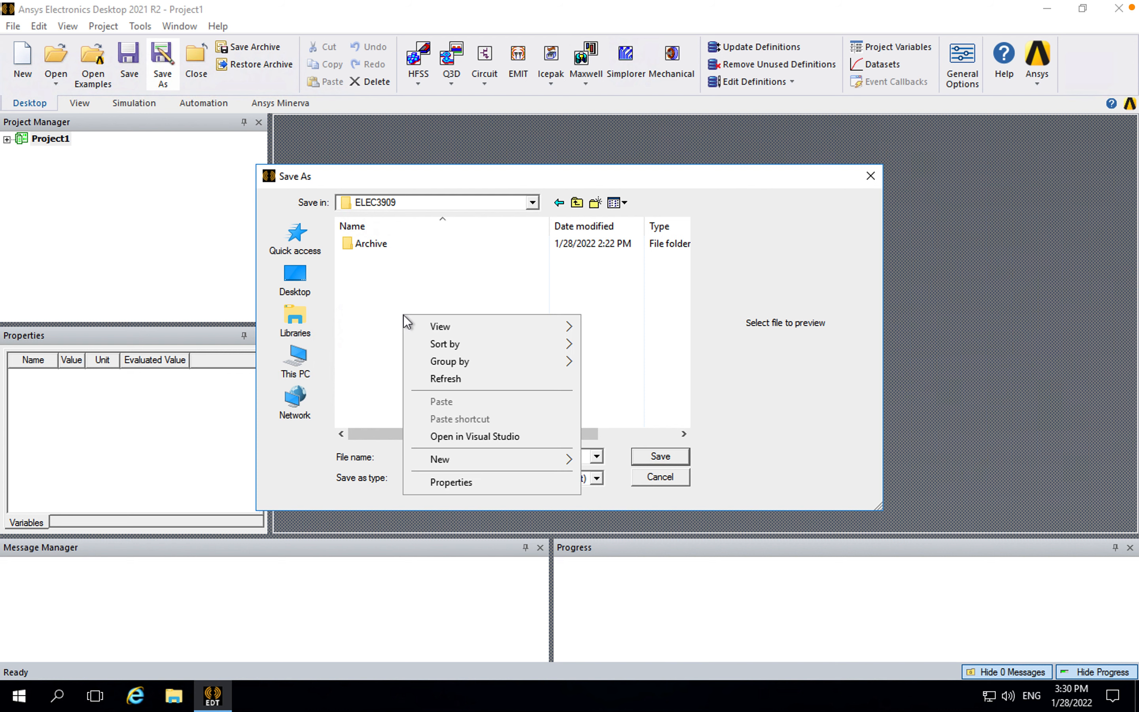
{"action": "mouse_move", "coordinate": [460, 456]}
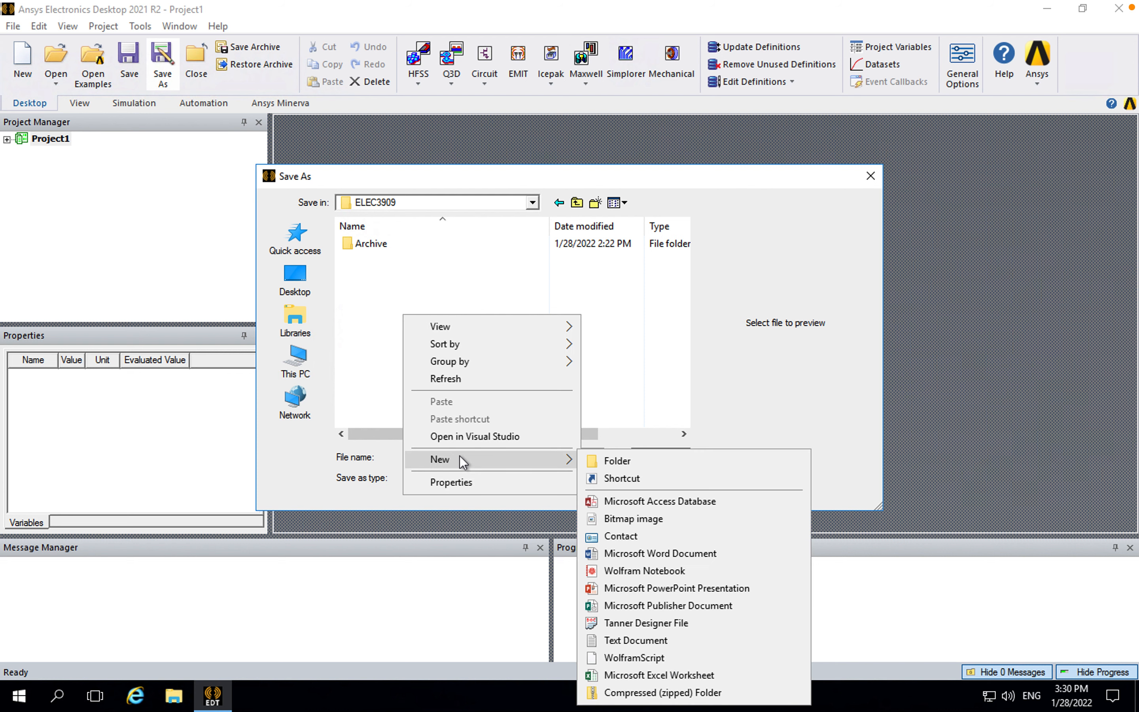
{"action": "left_click", "coordinate": [620, 461]}
{"action": "type", "text": "HFSS"}
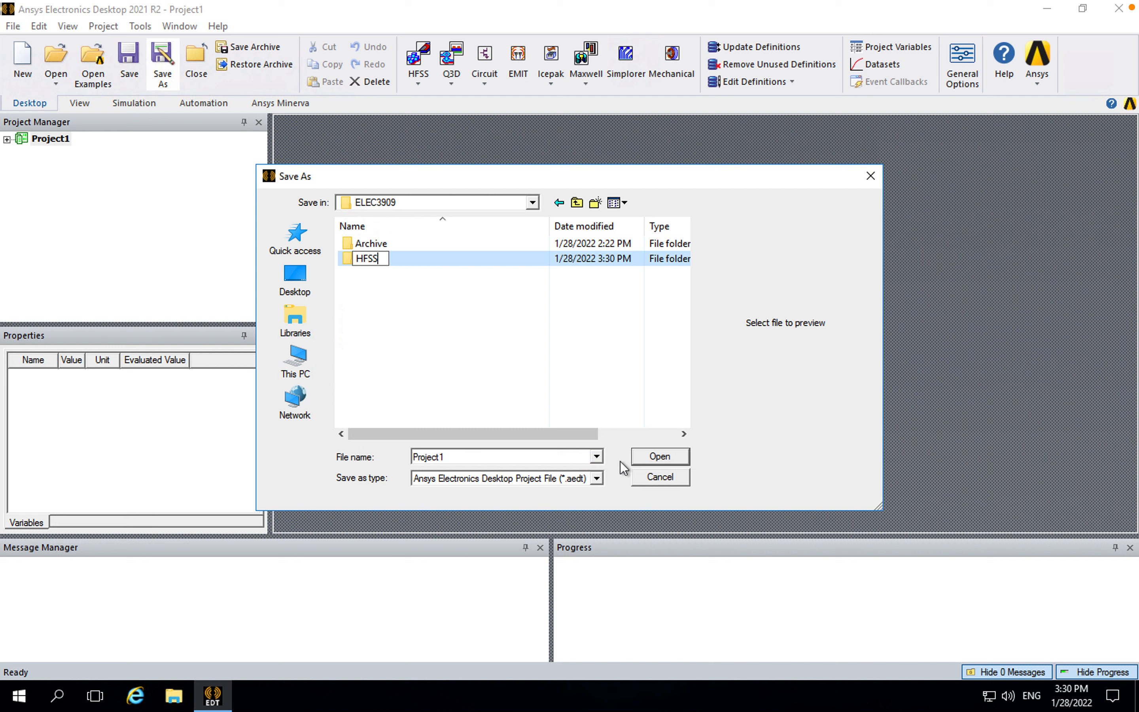
{"action": "type", "text": "_Intro"}
{"action": "key", "text": "Return"}
- Save the project in the HFSS_Intro folder as HFSS_Project_3909
{"action": "double_click", "coordinate": [435, 259]}
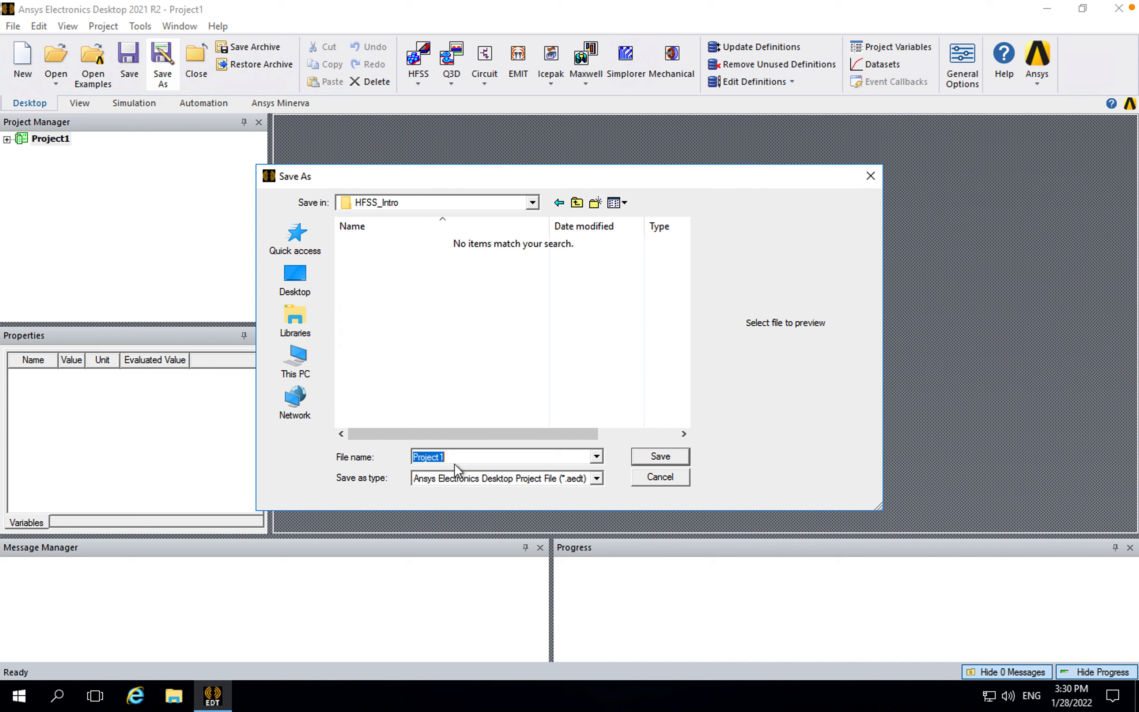
{"action": "type", "text": "HFSS_Project_3dB"}
{"action": "left_click", "coordinate": [671, 456]}
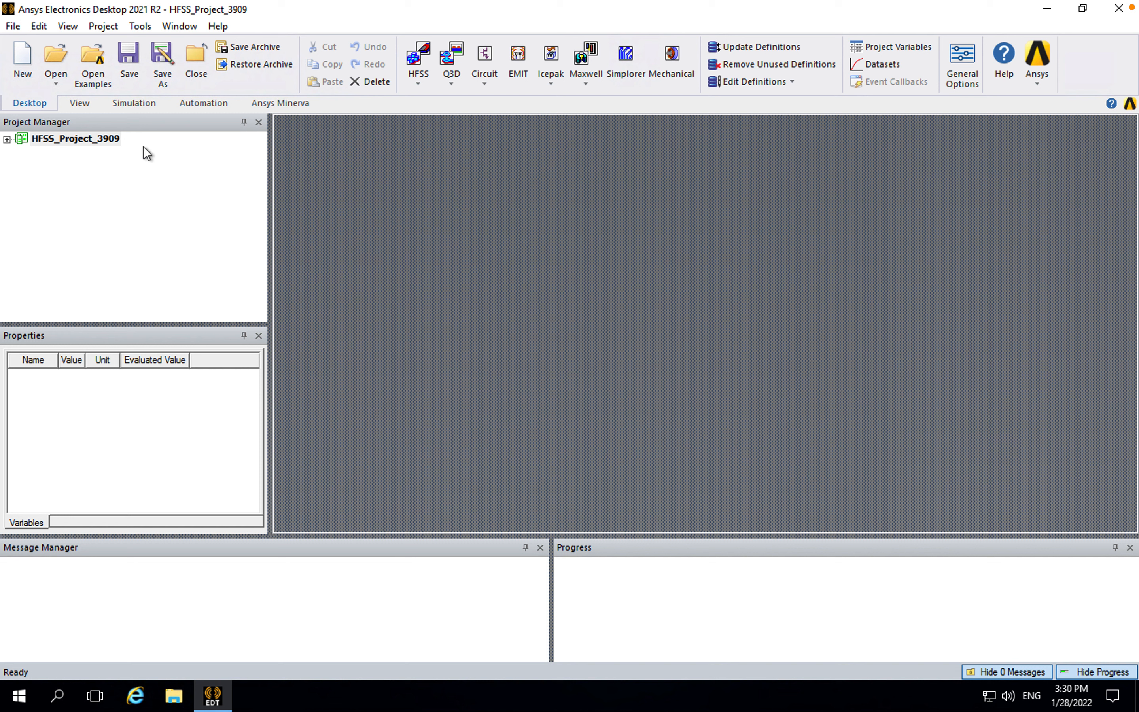
- Expand HFSS_Project_3909 and insert a new HFSS design into it
{"action": "left_click", "coordinate": [6, 140]}
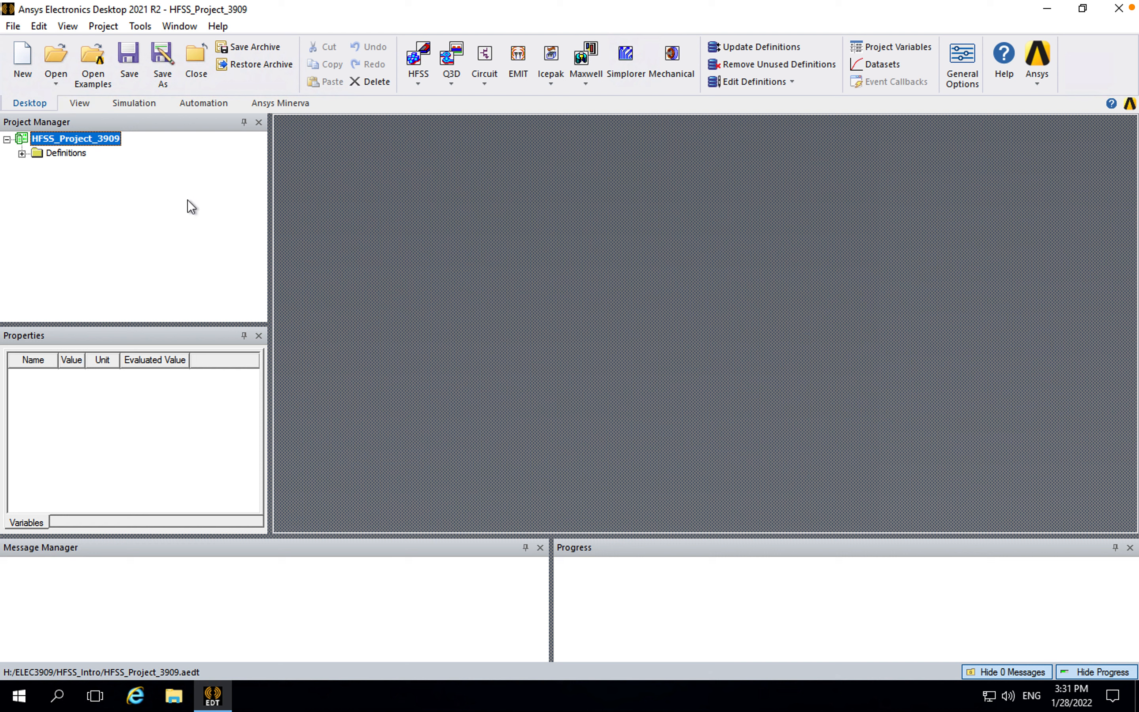
{"action": "left_click", "coordinate": [420, 84]}
{"action": "left_click", "coordinate": [447, 102]}
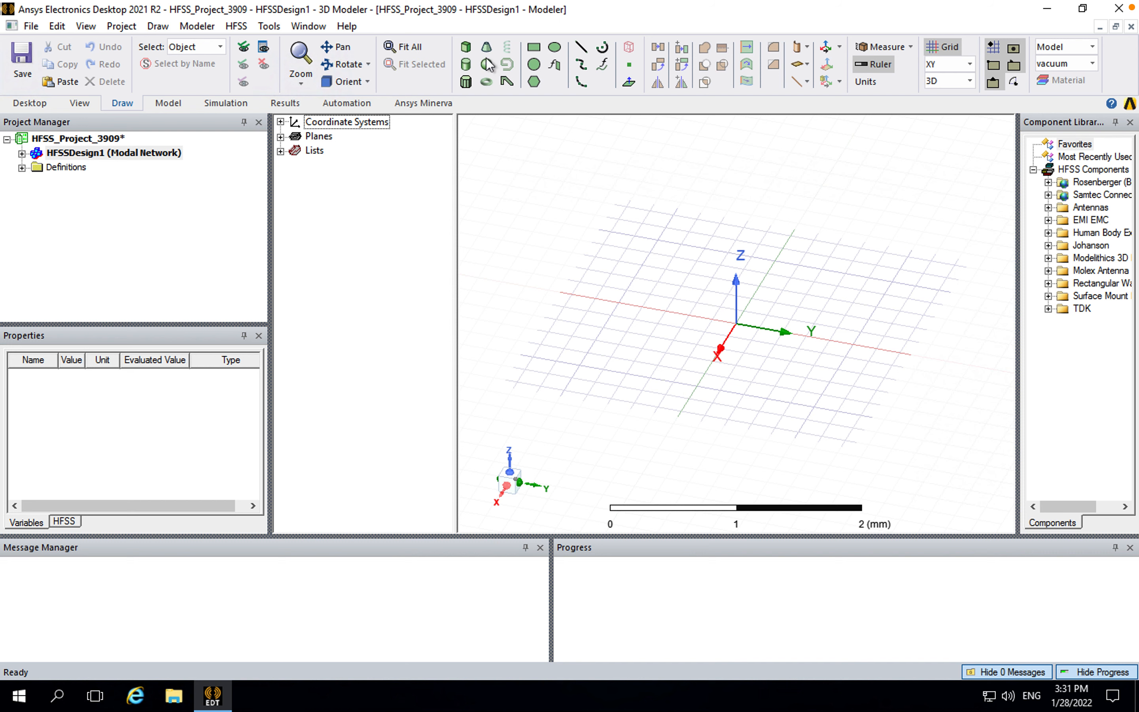
- Draw a box about 1.6 by 1.6 mm and 1.2 mm high, starting at about (0.6, -0.8, 0) mm
{"action": "left_click", "coordinate": [466, 47]}
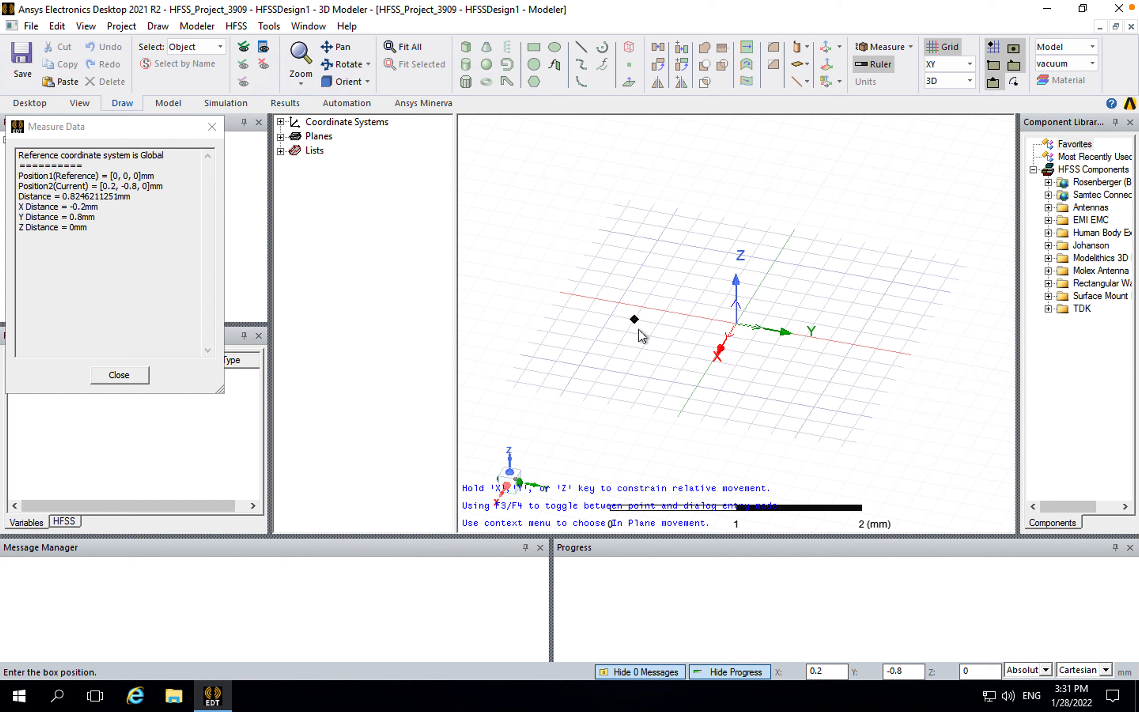
{"action": "left_click", "coordinate": [616, 346]}
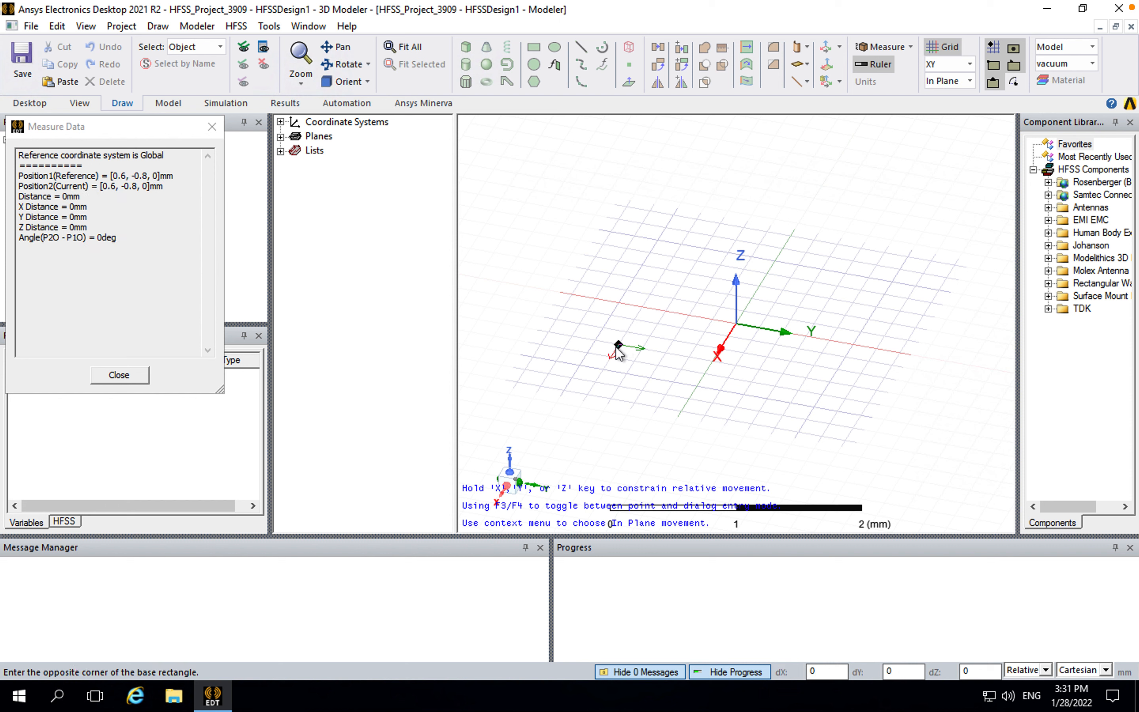
{"action": "left_click", "coordinate": [877, 274]}
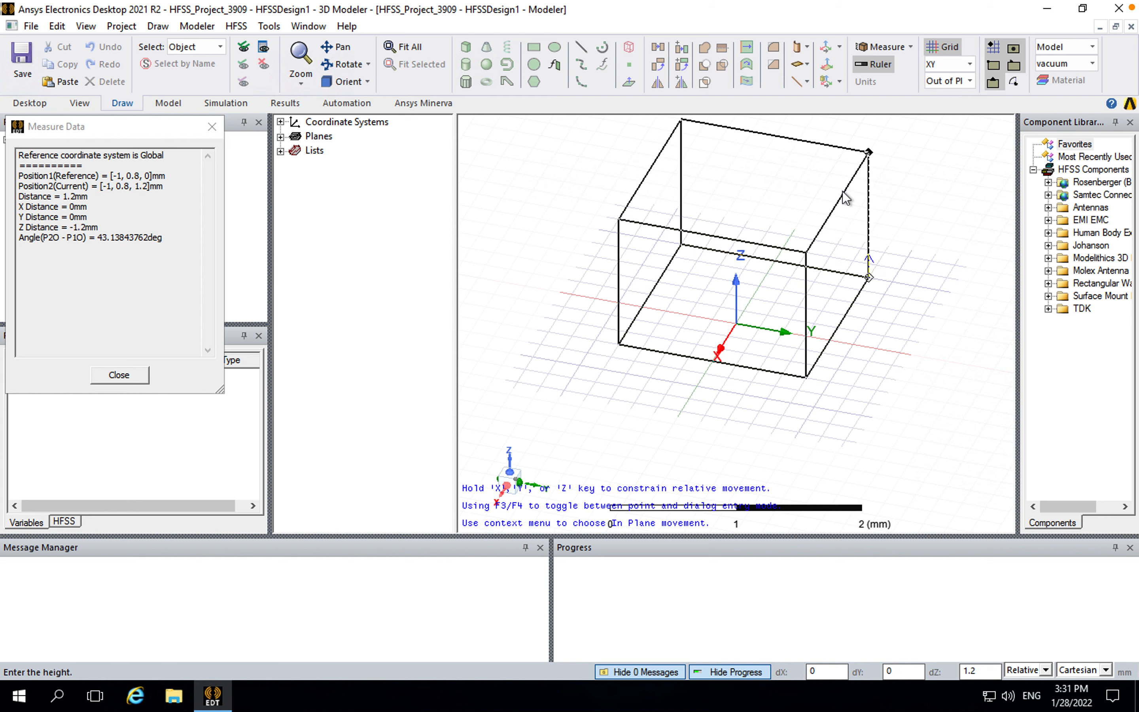
{"action": "left_click", "coordinate": [846, 197]}
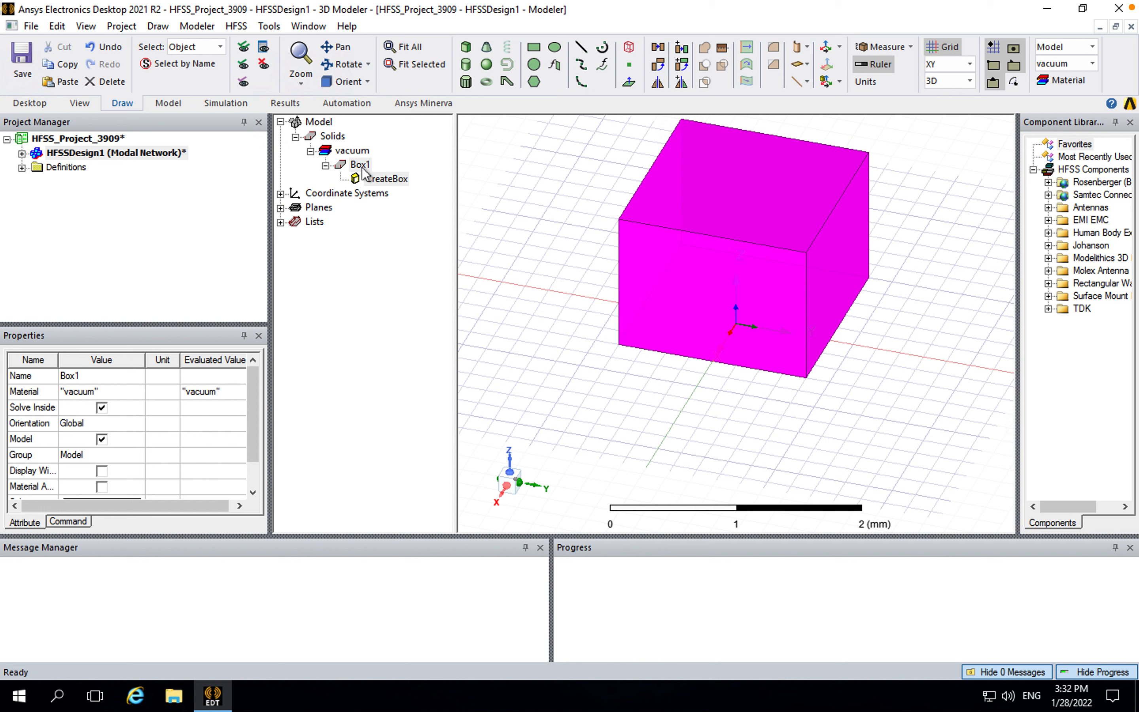
- Set the position of the box's CreateBox command to -WG_a,0,-WG_b
{"action": "left_click", "coordinate": [362, 167]}
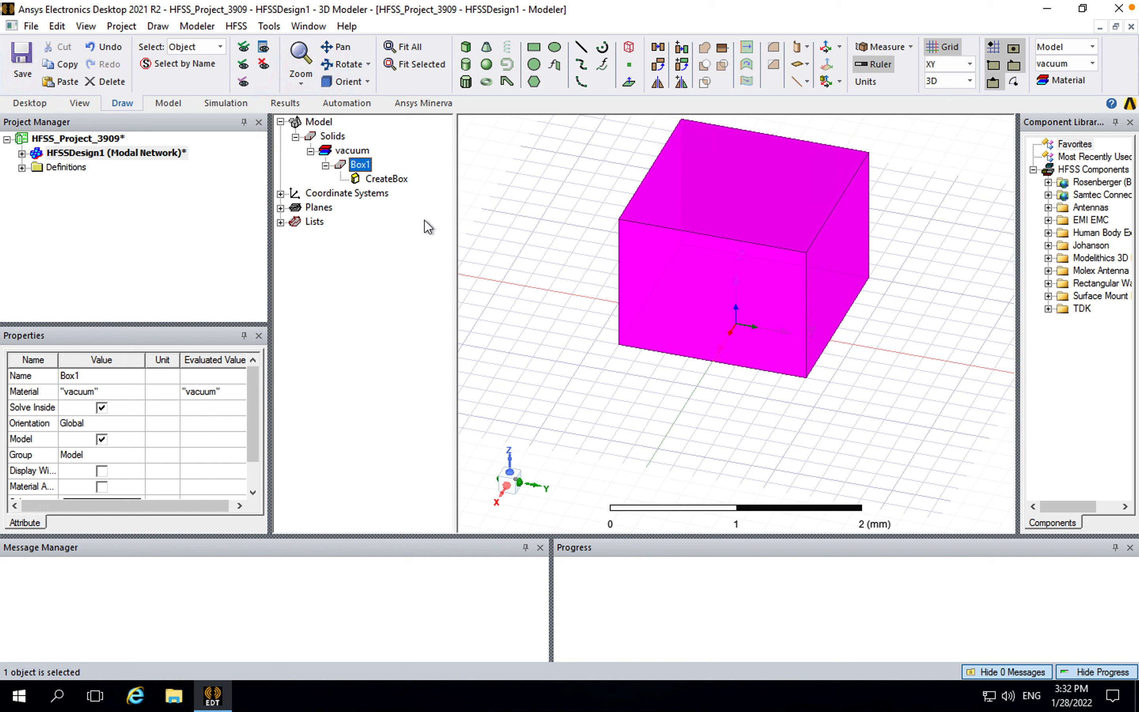
{"action": "left_click", "coordinate": [397, 182]}
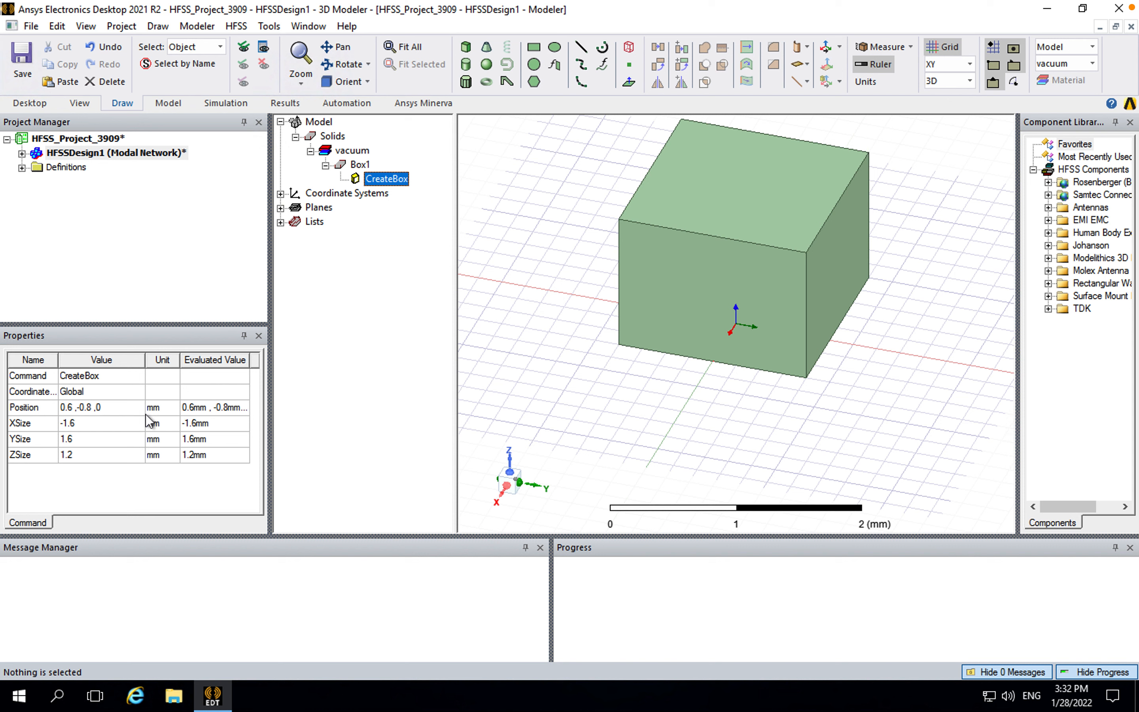
{"action": "left_click", "coordinate": [109, 411]}
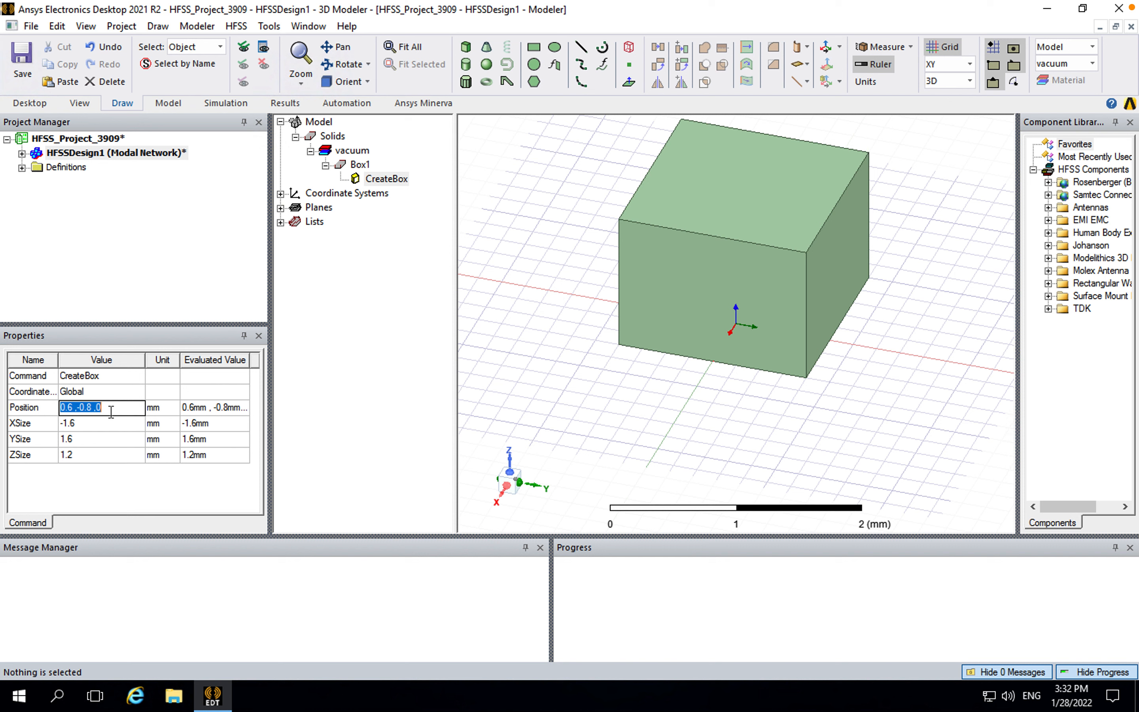
{"action": "type", "text": "-WG_a"}
{"action": "type", "text": ",0,-WG_b"}
{"action": "key", "text": "Return"}
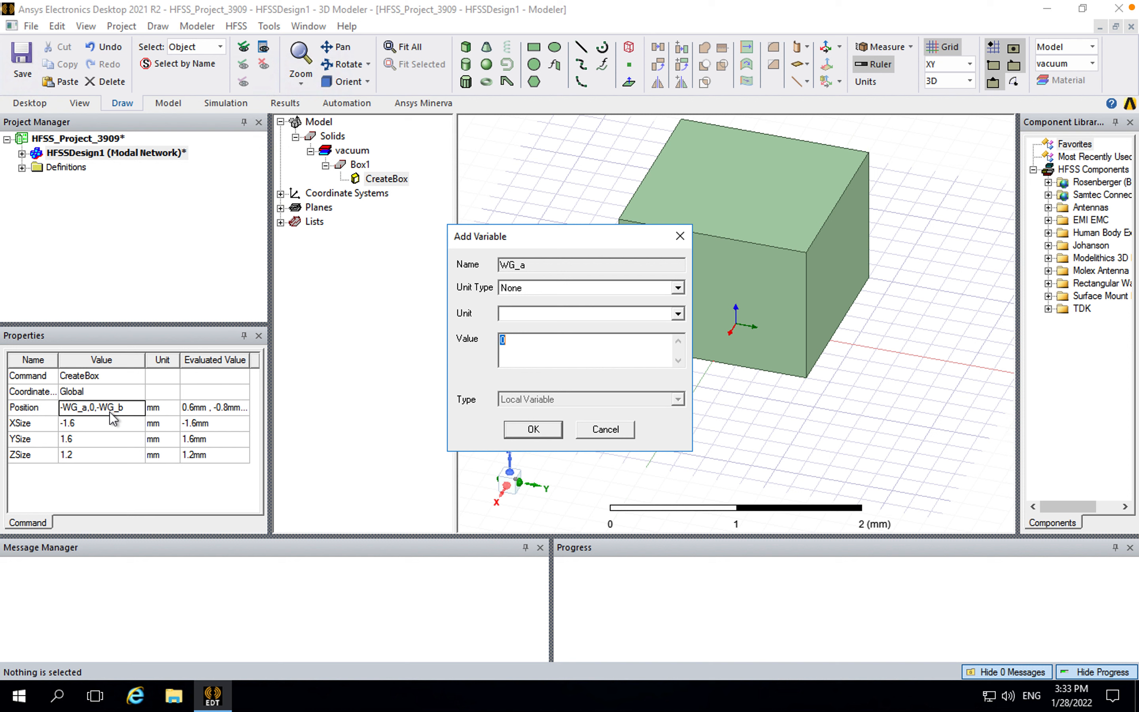
- Define the new local variables WG_a as 20mm and WG_b as 10mm
{"action": "type", "text": "20mm"}
{"action": "left_click", "coordinate": [537, 430]}
{"action": "type", "text": "10mm"}
{"action": "left_click", "coordinate": [553, 428]}
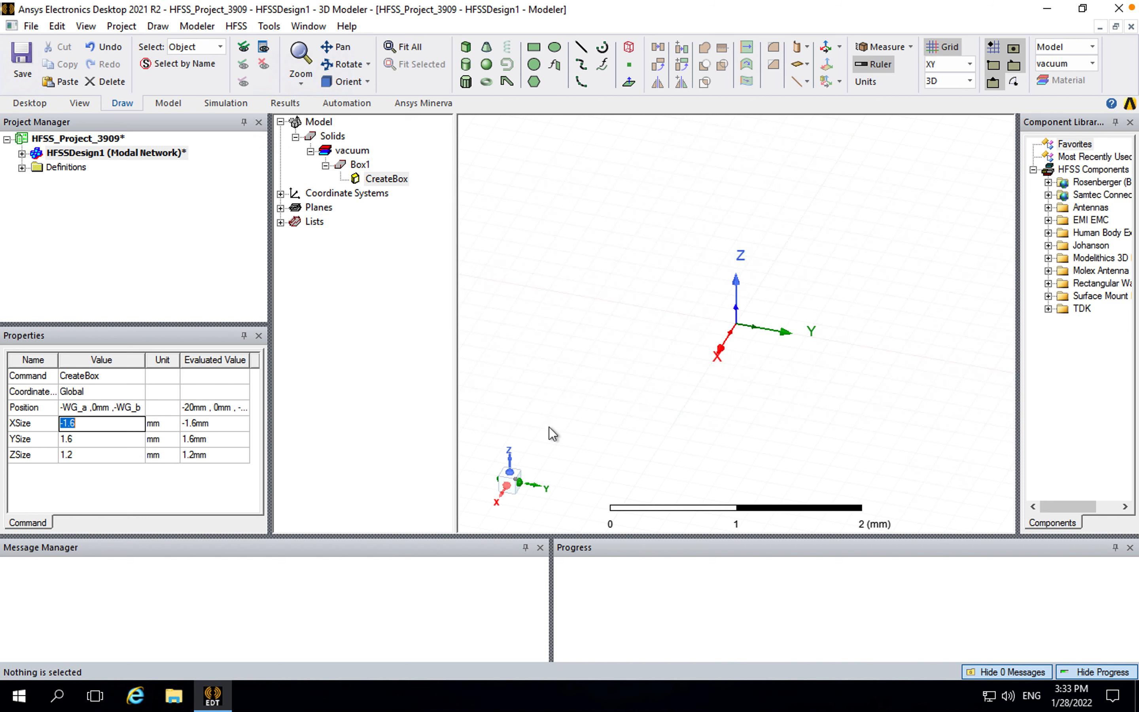
- Set the box's X size to the variable WG_a
{"action": "type", "text": "W"}
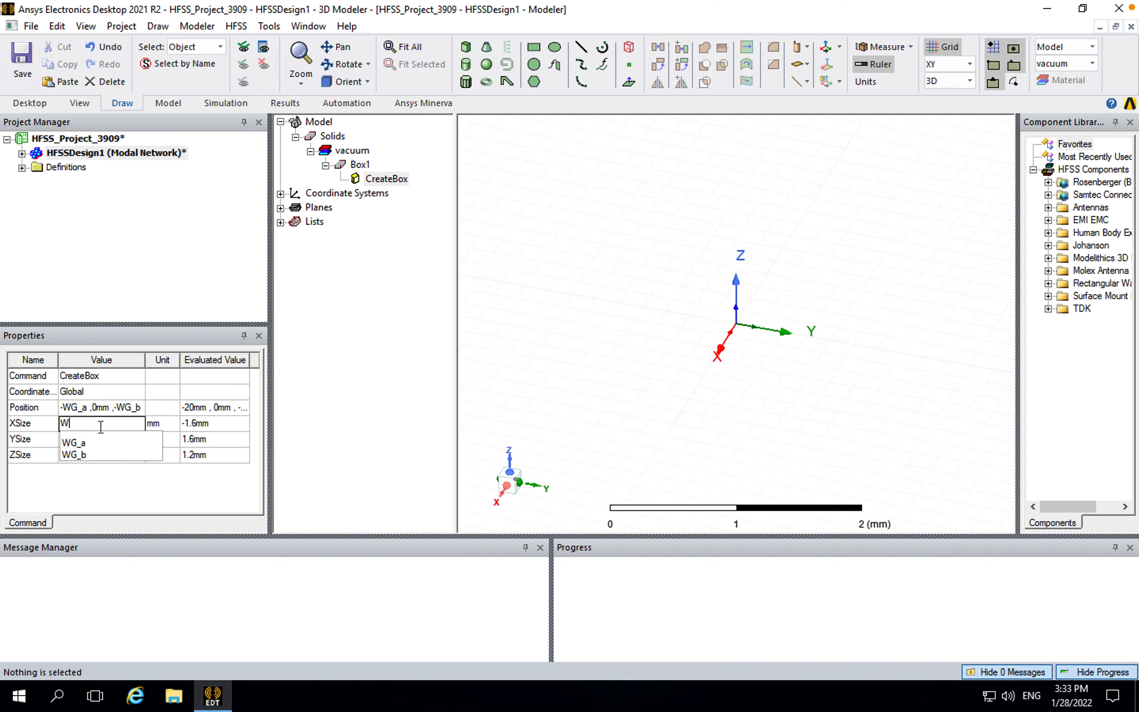
{"action": "type", "text": "G_a"}
{"action": "key", "text": "Tab"}
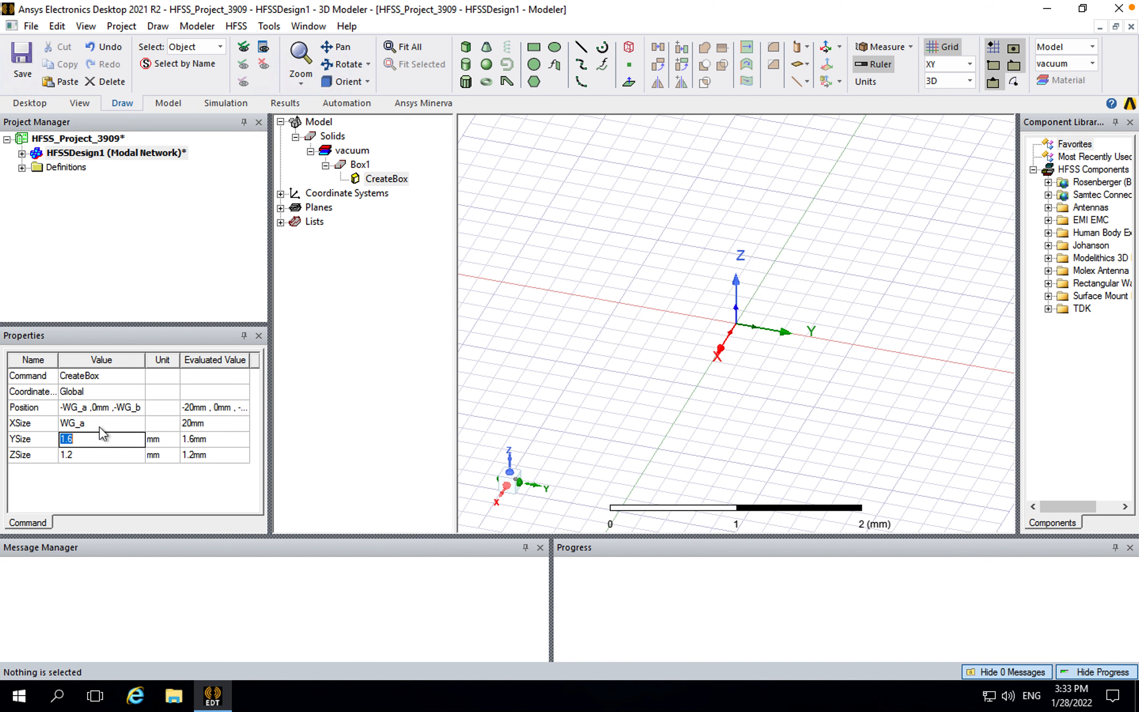
- Set the box's Y size to a new variable WG_L and define it as 15cm
{"action": "type", "text": "WG"}
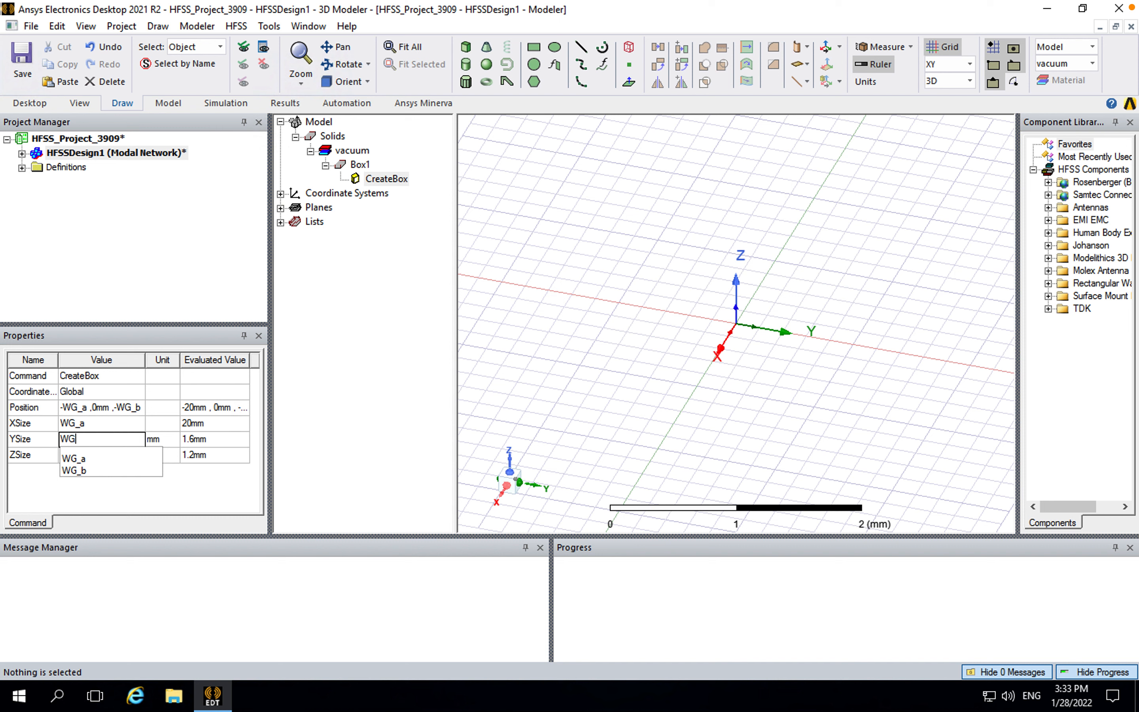
{"action": "type", "text": "_b"}
{"action": "key", "text": "Return"}
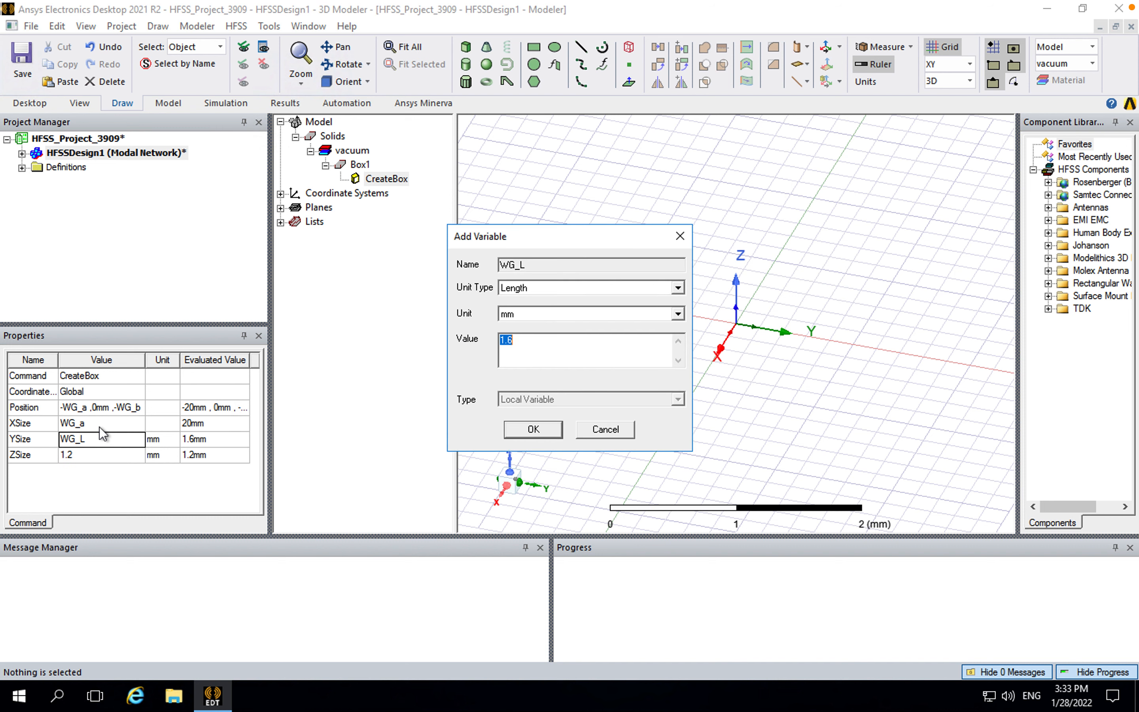
{"action": "type", "text": "15cm"}
{"action": "key", "text": "Tab"}
{"action": "left_click", "coordinate": [548, 429]}
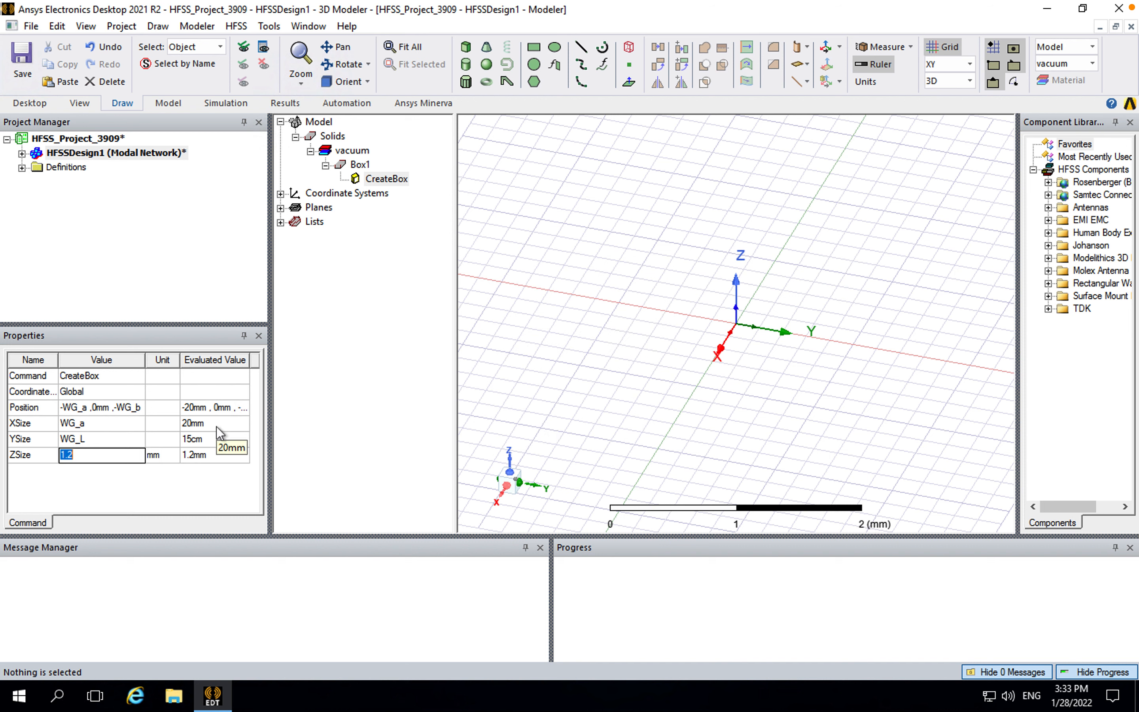
- Set the box's Z size to the variable WG_b
{"action": "type", "text": "WG_"}
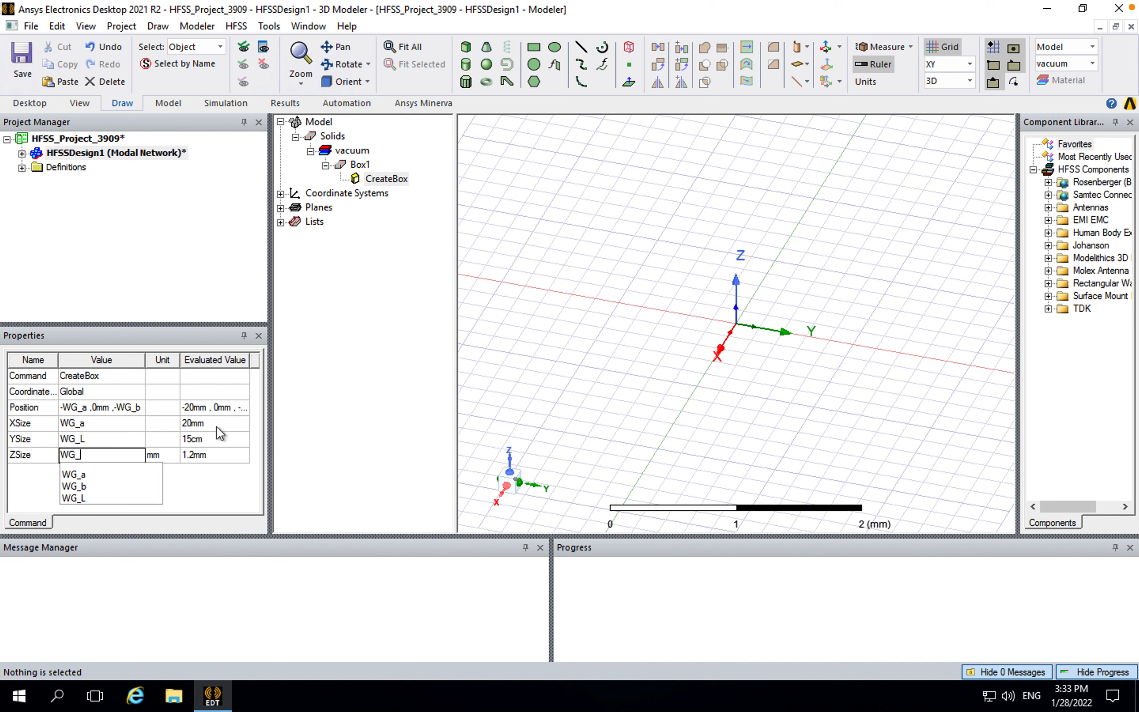
{"action": "type", "text": "b"}
{"action": "key", "text": "Return"}
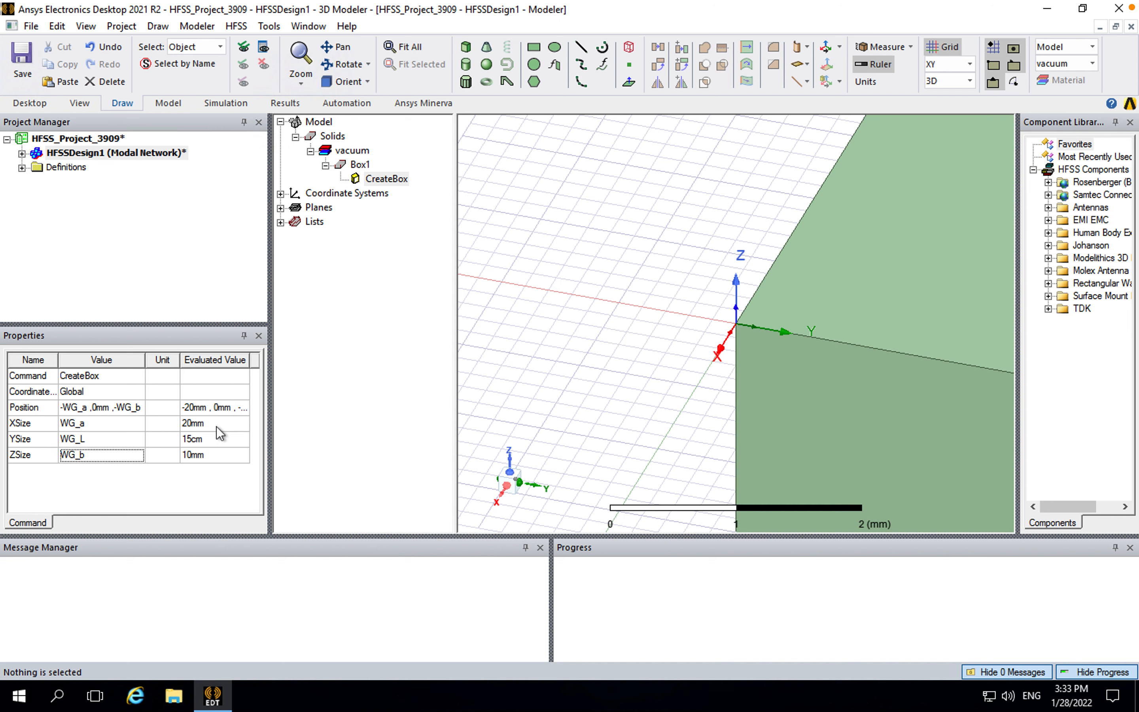
- Fit the whole box in the view and examine its CreateBox parameters with the Value column widened
{"action": "left_click", "coordinate": [617, 255]}
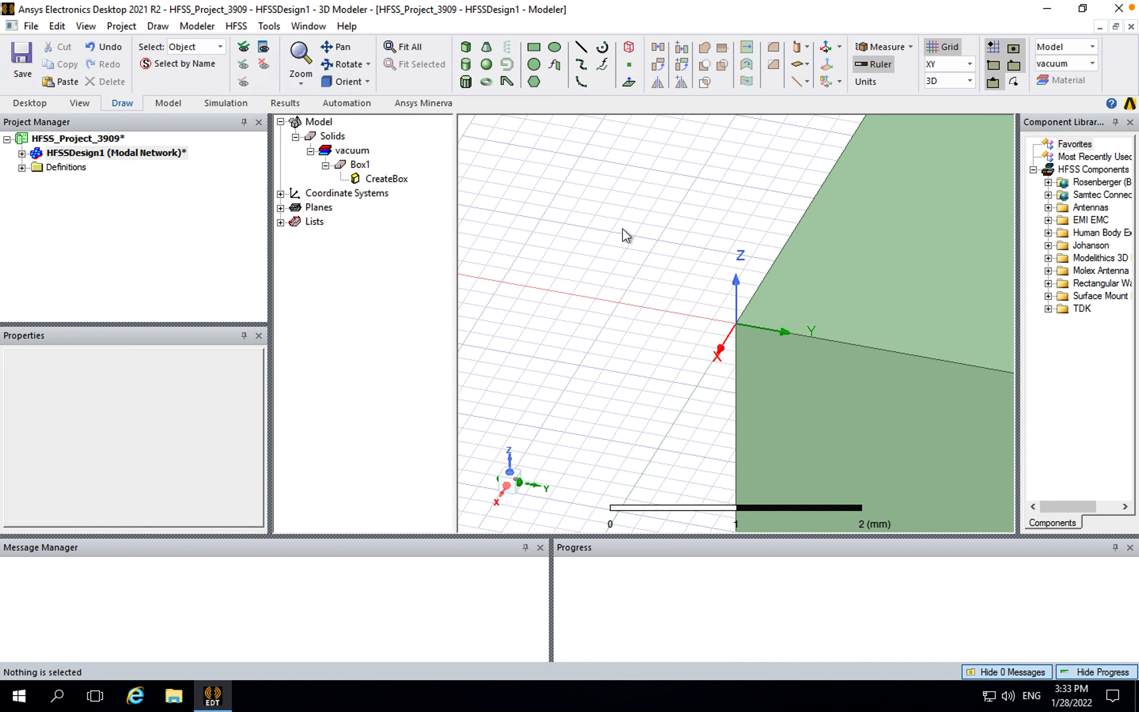
{"action": "key", "text": "ctrl+d"}
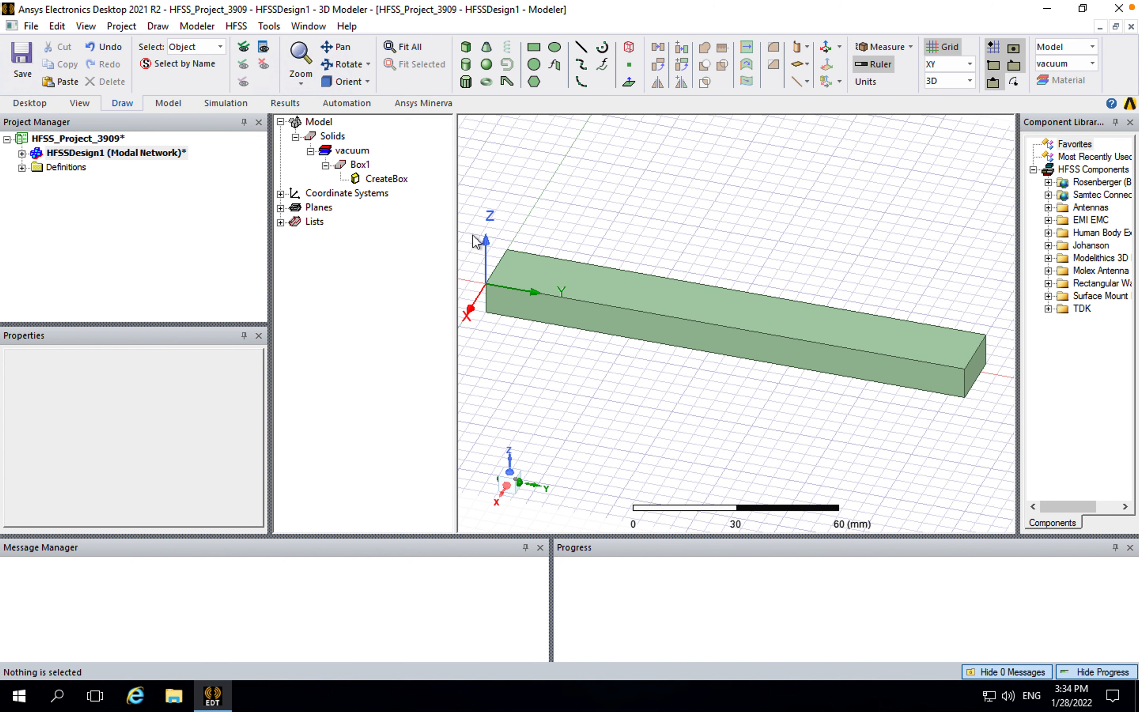
{"action": "left_click", "coordinate": [377, 178]}
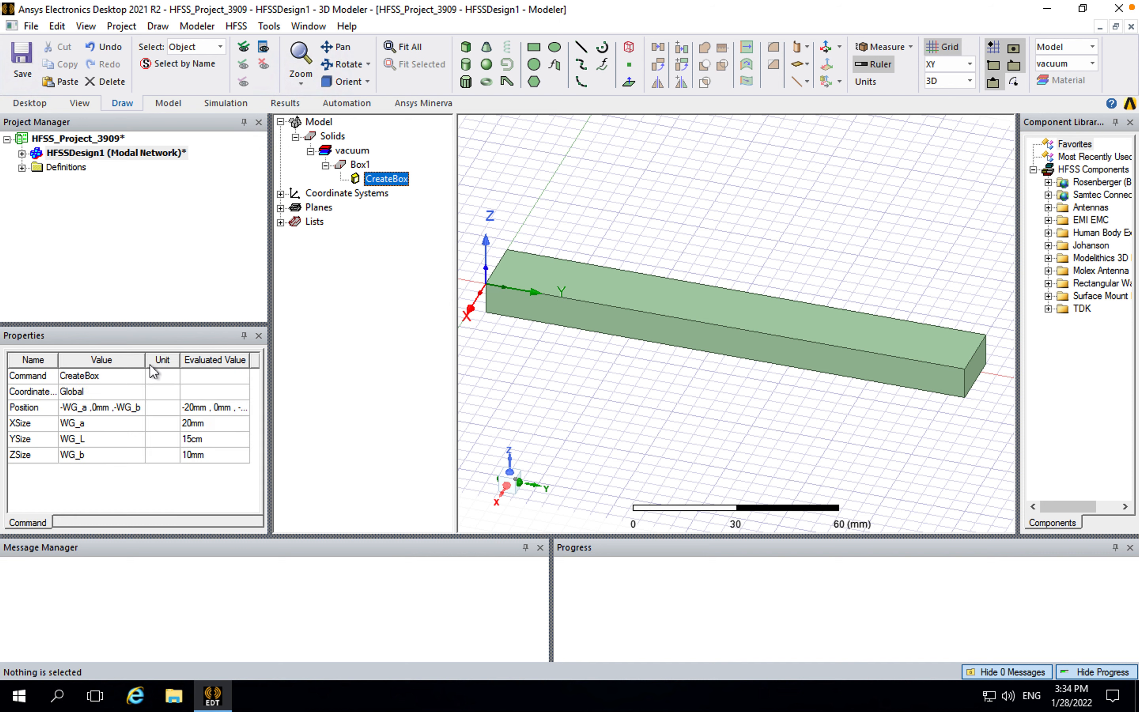
{"action": "left_click_drag", "start_coordinate": [145, 359], "coordinate": [179, 359]}
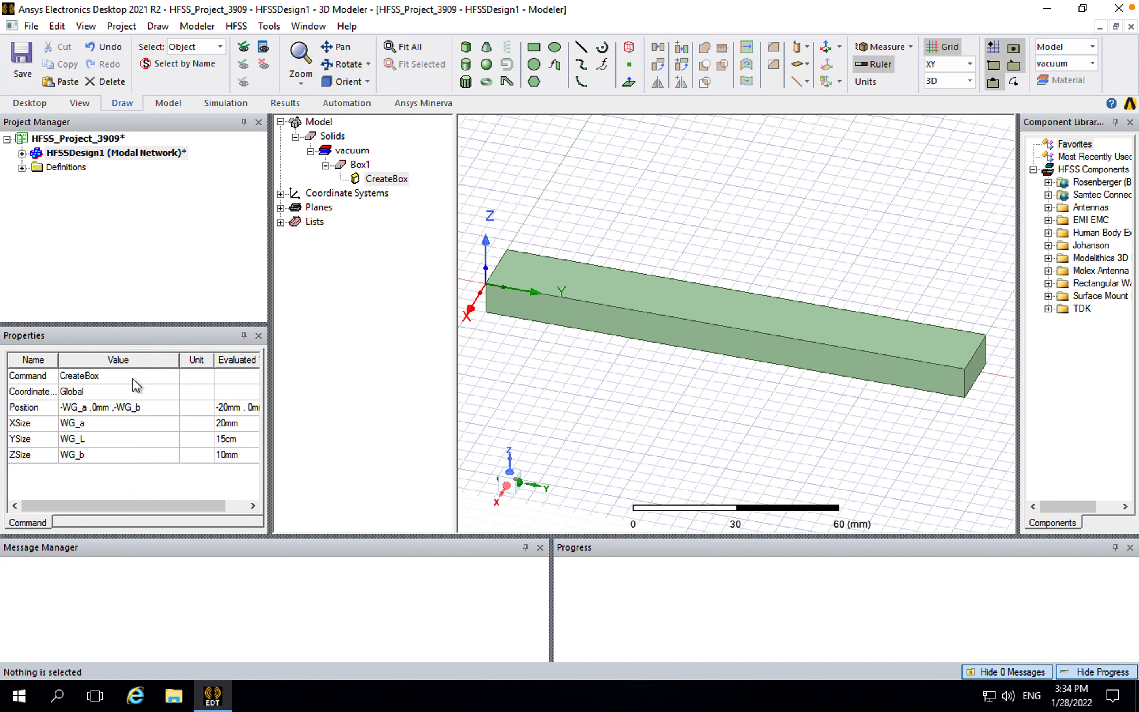
- Center the box's cross-section on the origin by setting its position to -WG_a/2, 0mm, -WG_b/2
{"action": "left_click", "coordinate": [93, 407]}
{"action": "left_click", "coordinate": [94, 408]}
{"action": "left_click", "coordinate": [90, 408]}
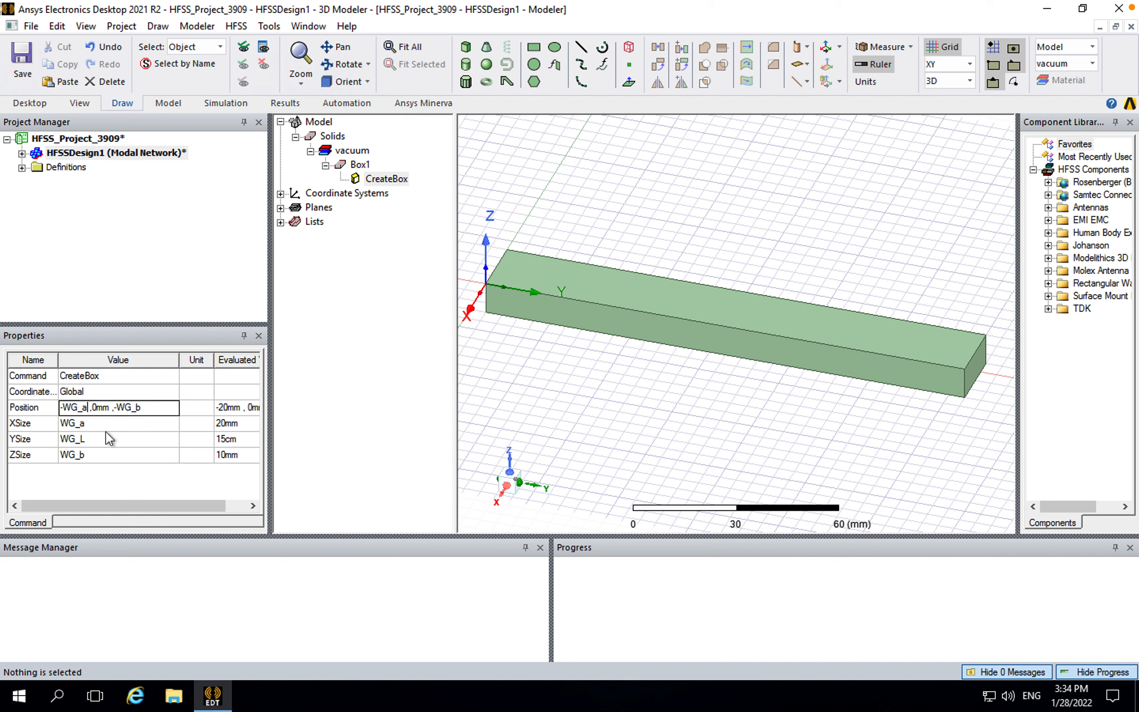
{"action": "type", "text": "/2"}
{"action": "key", "text": "Return"}
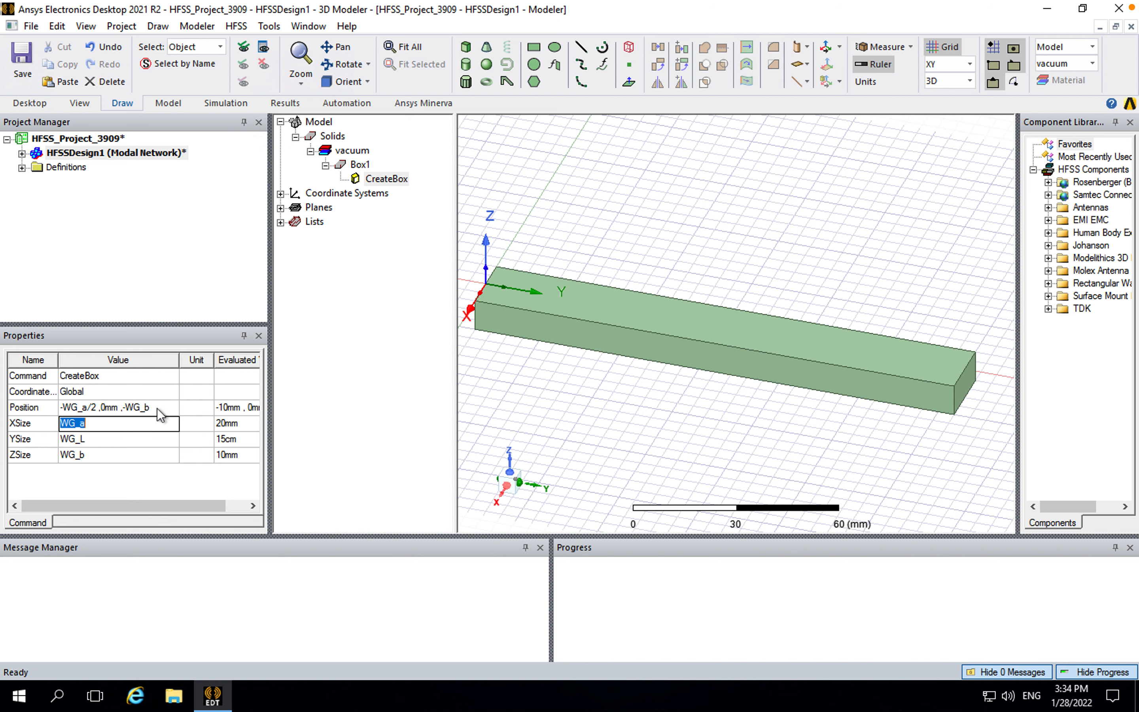
{"action": "left_click", "coordinate": [169, 407]}
{"action": "left_click", "coordinate": [169, 408]}
{"action": "type", "text": "/2"}
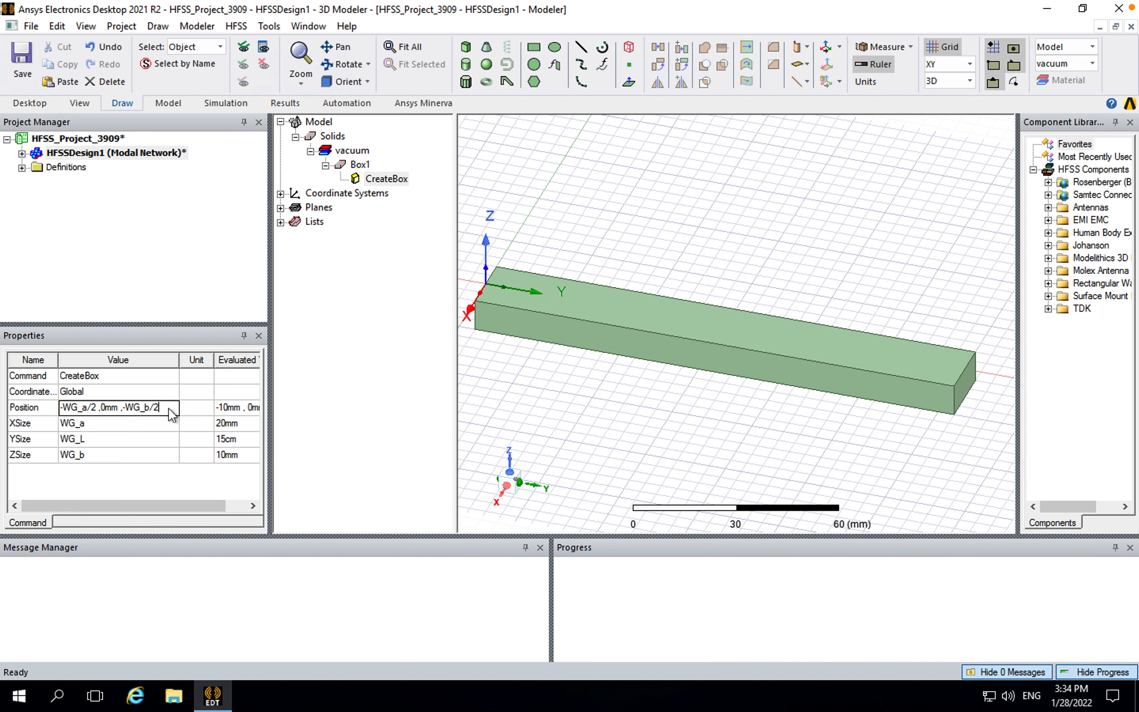
{"action": "key", "text": "Tab"}
- Inspect the box from another angle, restore the isometric orientation, and widen the property area to show the evaluated values
{"action": "left_click", "coordinate": [342, 64]}
{"action": "left_click_drag", "start_coordinate": [724, 325], "coordinate": [717, 285]}
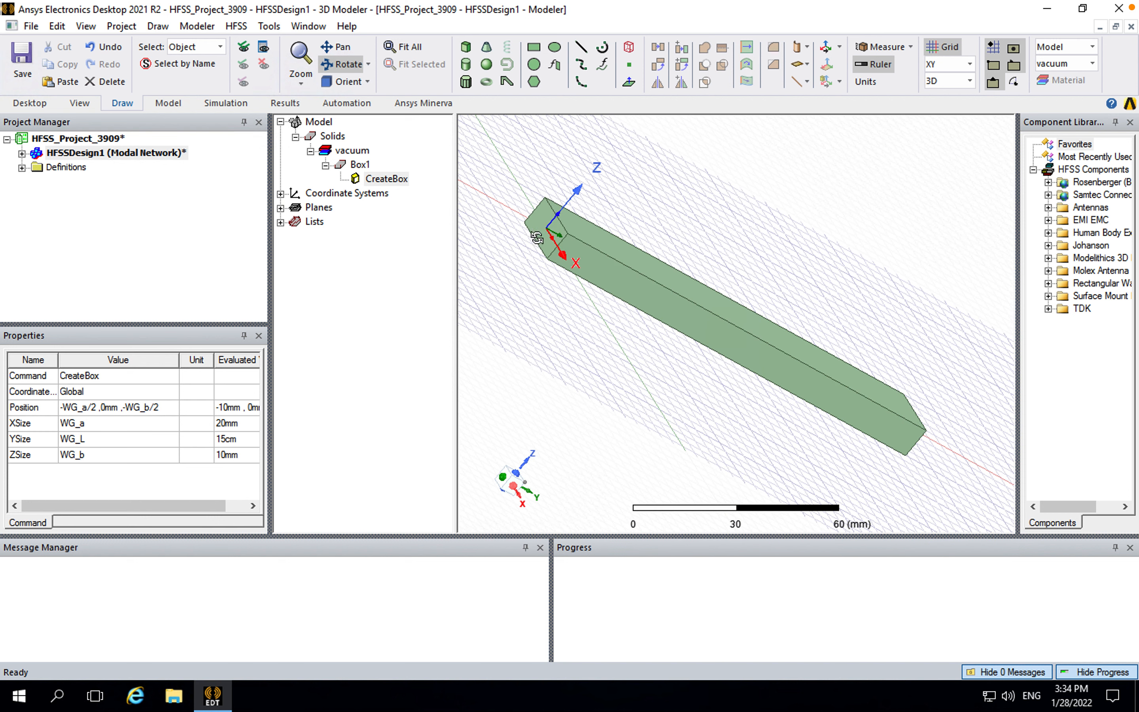
{"action": "left_click", "coordinate": [366, 82]}
{"action": "left_click", "coordinate": [372, 245]}
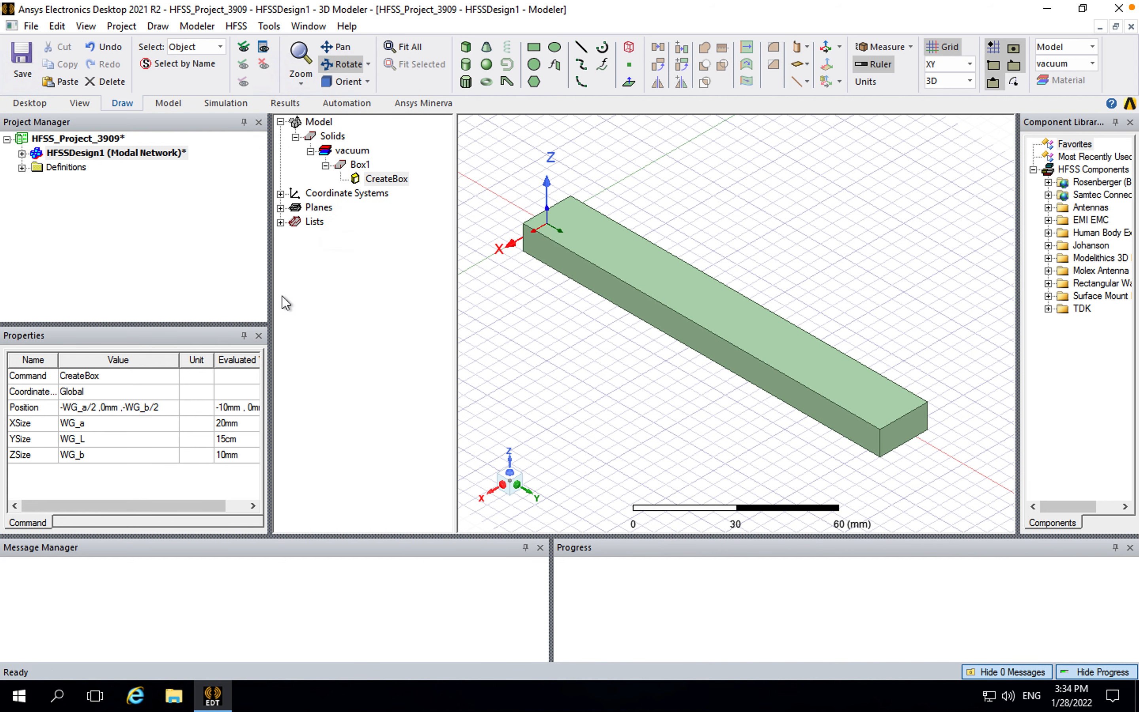
{"action": "left_click_drag", "start_coordinate": [271, 285], "coordinate": [323, 285]}
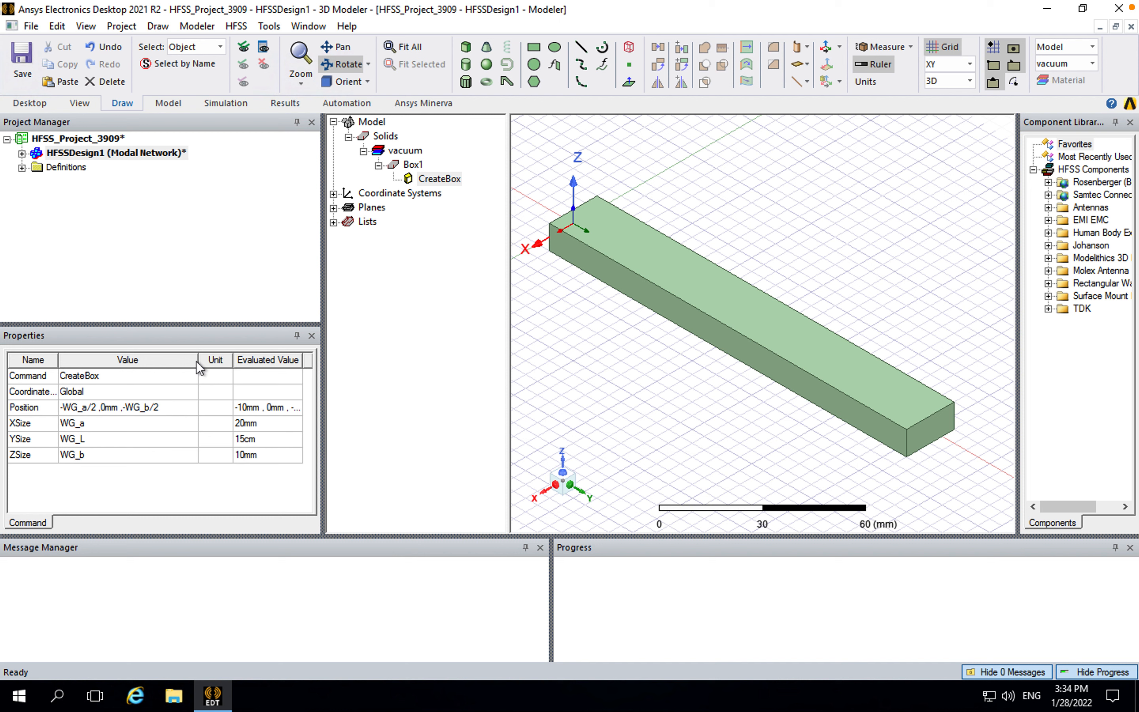
{"action": "left_click_drag", "start_coordinate": [198, 364], "coordinate": [178, 363]}
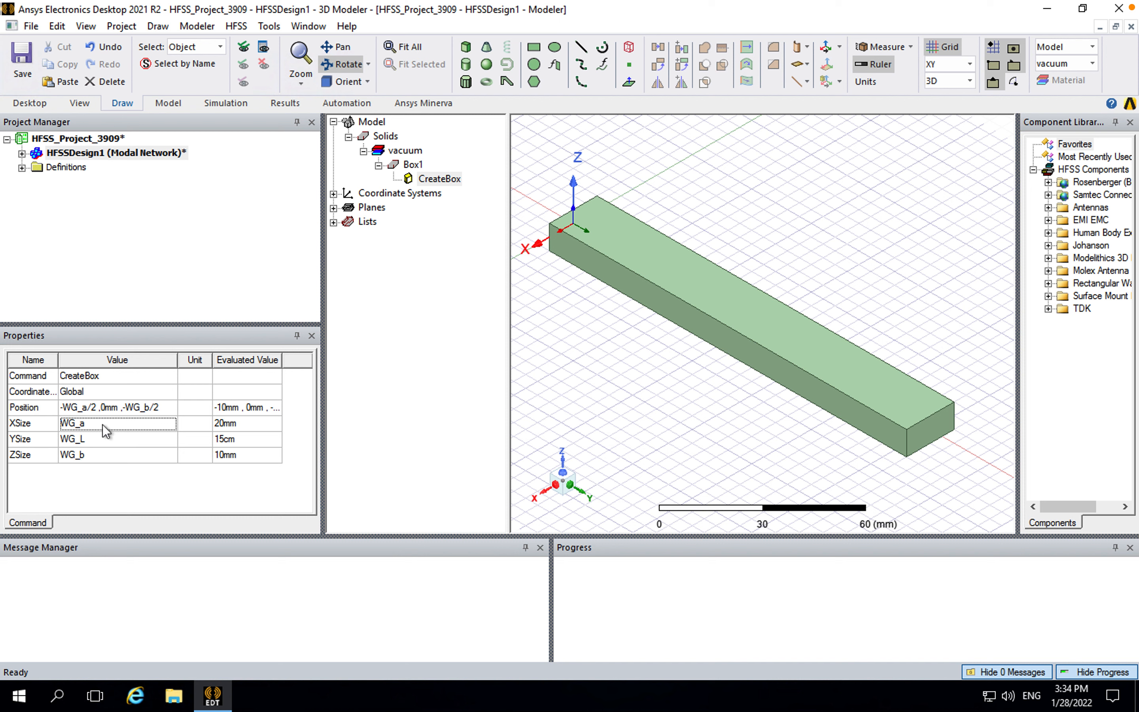
- Test the box's parametric height by setting the design variable WG_b to 15 mm and restoring it to 10 mm
{"action": "left_click", "coordinate": [84, 156]}
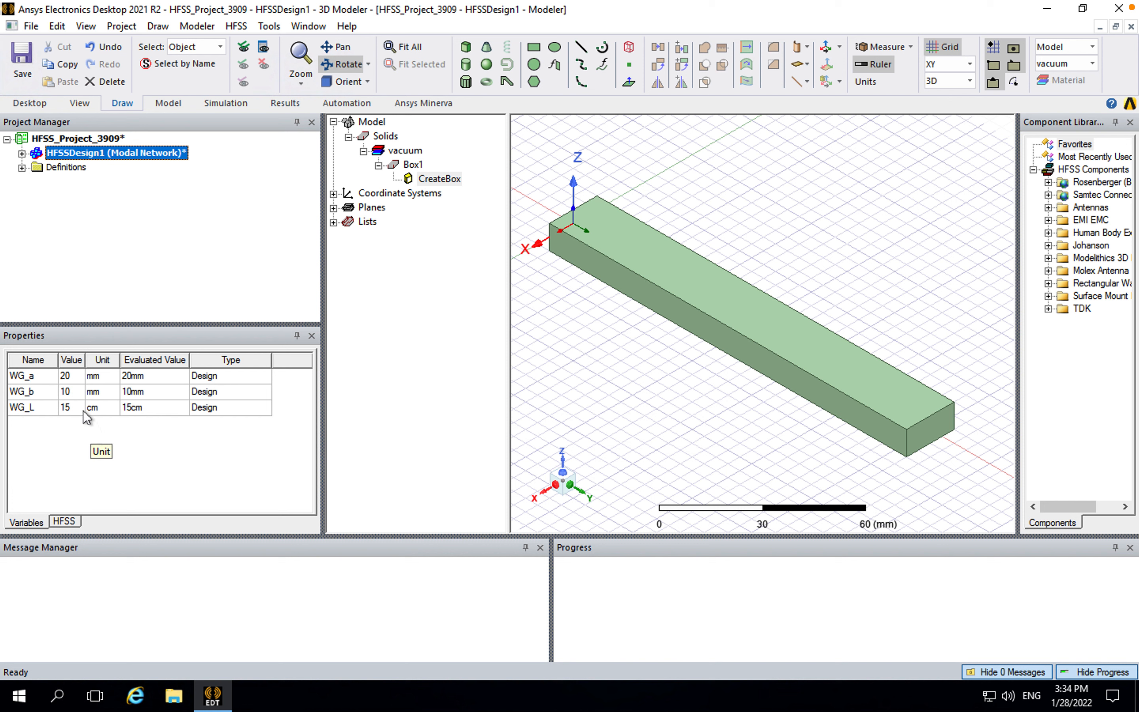
{"action": "left_click", "coordinate": [78, 395]}
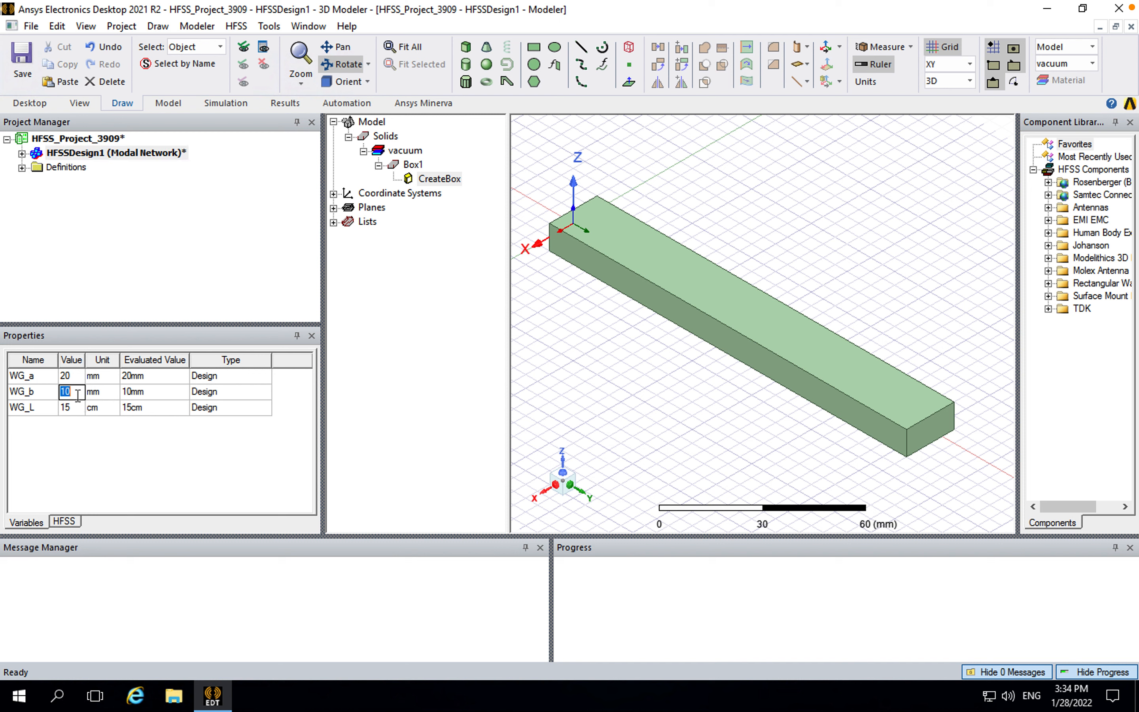
{"action": "type", "text": "15"}
{"action": "key", "text": "Return"}
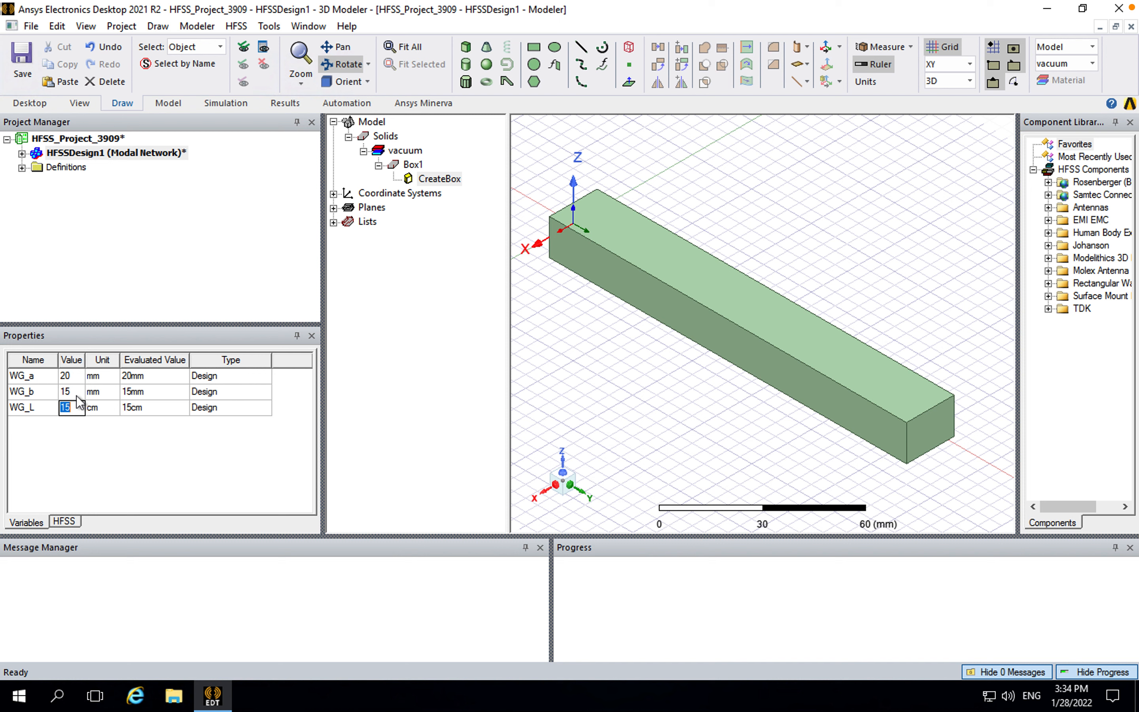
{"action": "left_click", "coordinate": [77, 394]}
{"action": "type", "text": "10"}
{"action": "key", "text": "Return"}
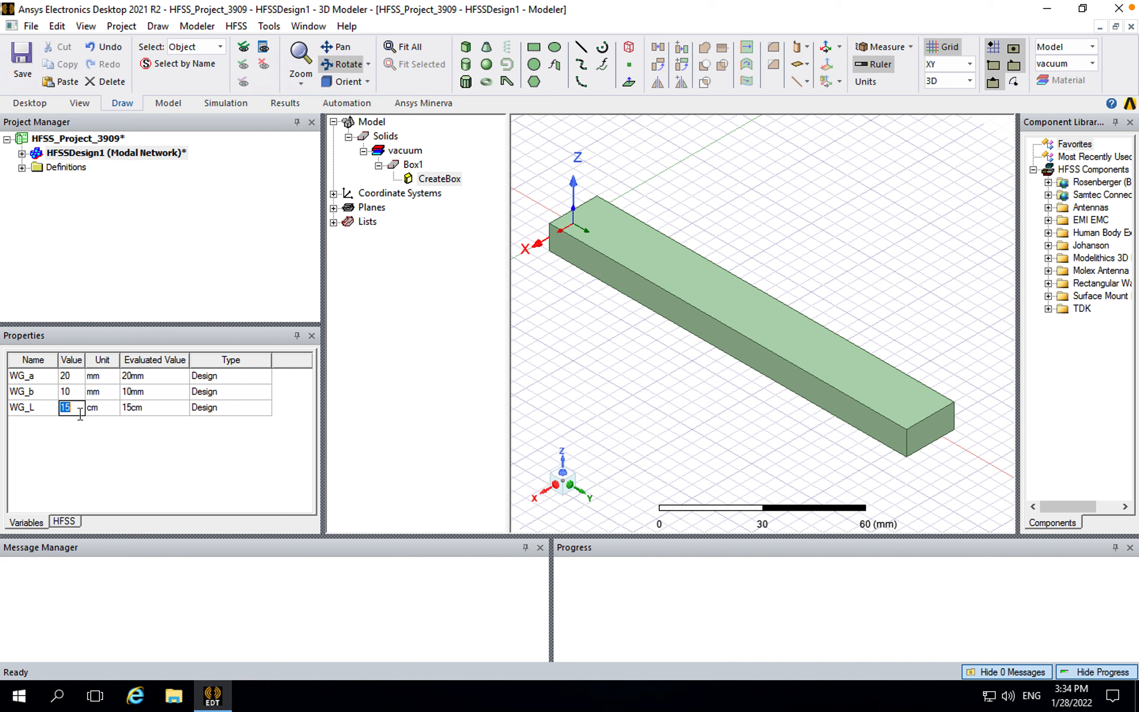
- Test the box's parametric length by setting WG_L to 10 cm and restoring it to 15 cm
{"action": "type", "text": "10"}
{"action": "key", "text": "Return"}
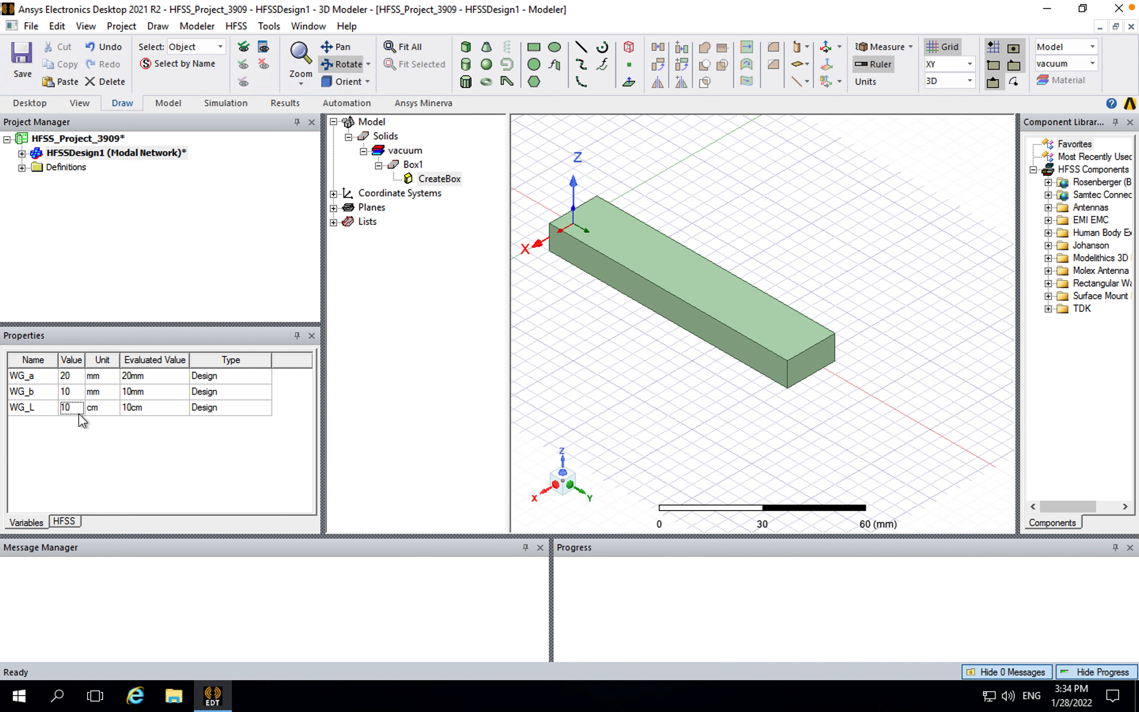
{"action": "left_click", "coordinate": [77, 411]}
{"action": "type", "text": "15"}
{"action": "key", "text": "Return"}
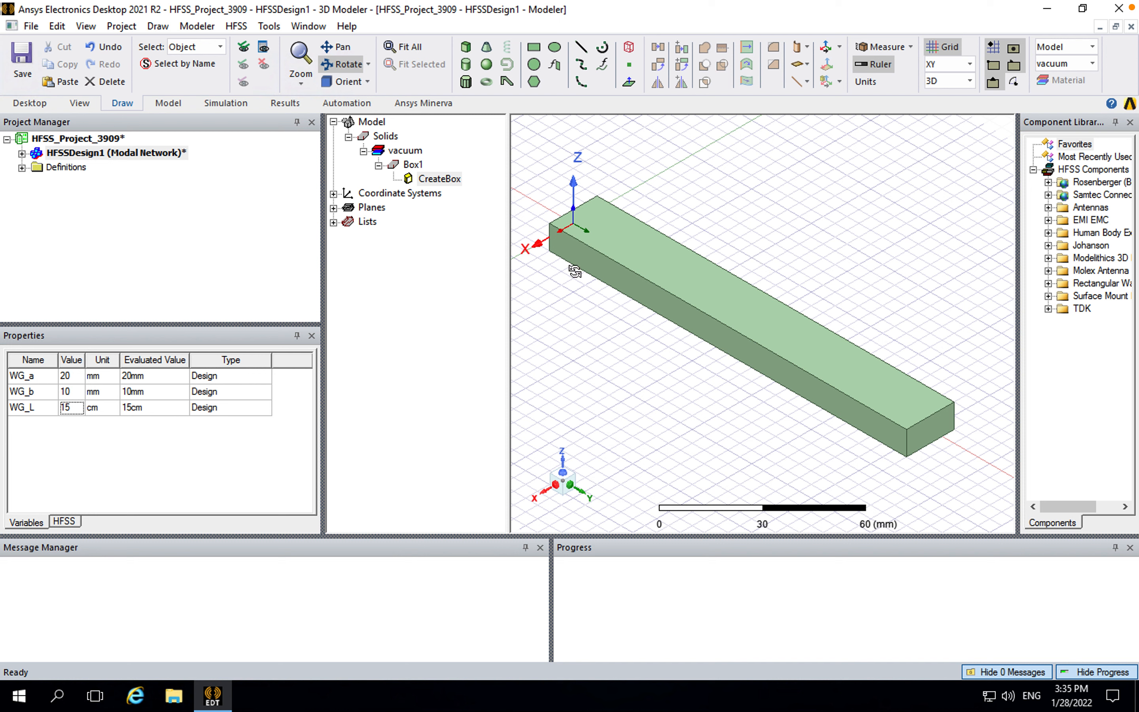
- Change the display color of Box1 to orange (red 255, green 128, blue 0)
{"action": "left_click", "coordinate": [413, 165]}
{"action": "scroll", "coordinate": [137, 473], "scroll_direction": "down", "scroll_amount": 1}
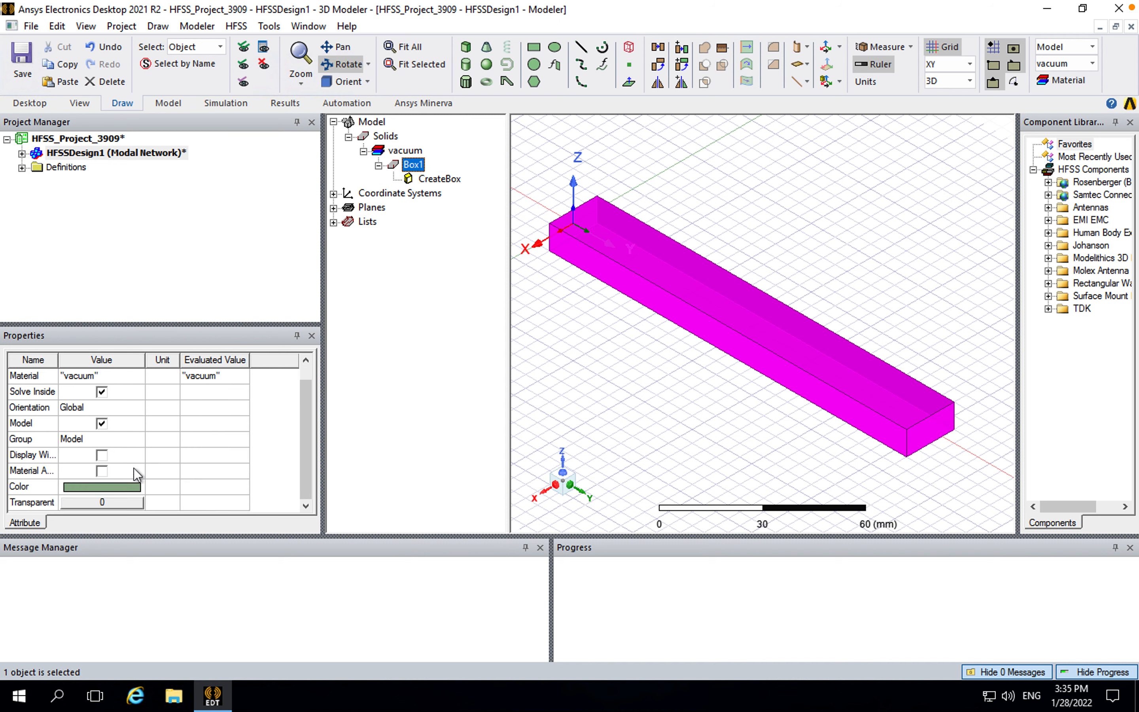
{"action": "left_click", "coordinate": [118, 487]}
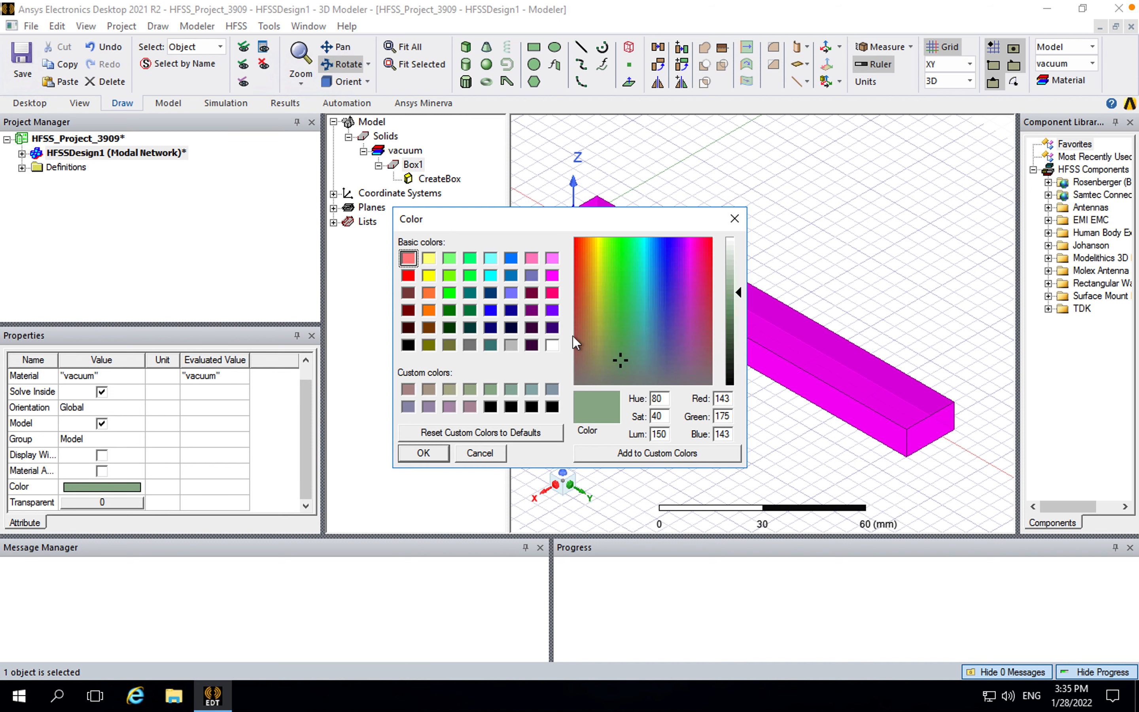
{"action": "left_click", "coordinate": [429, 310]}
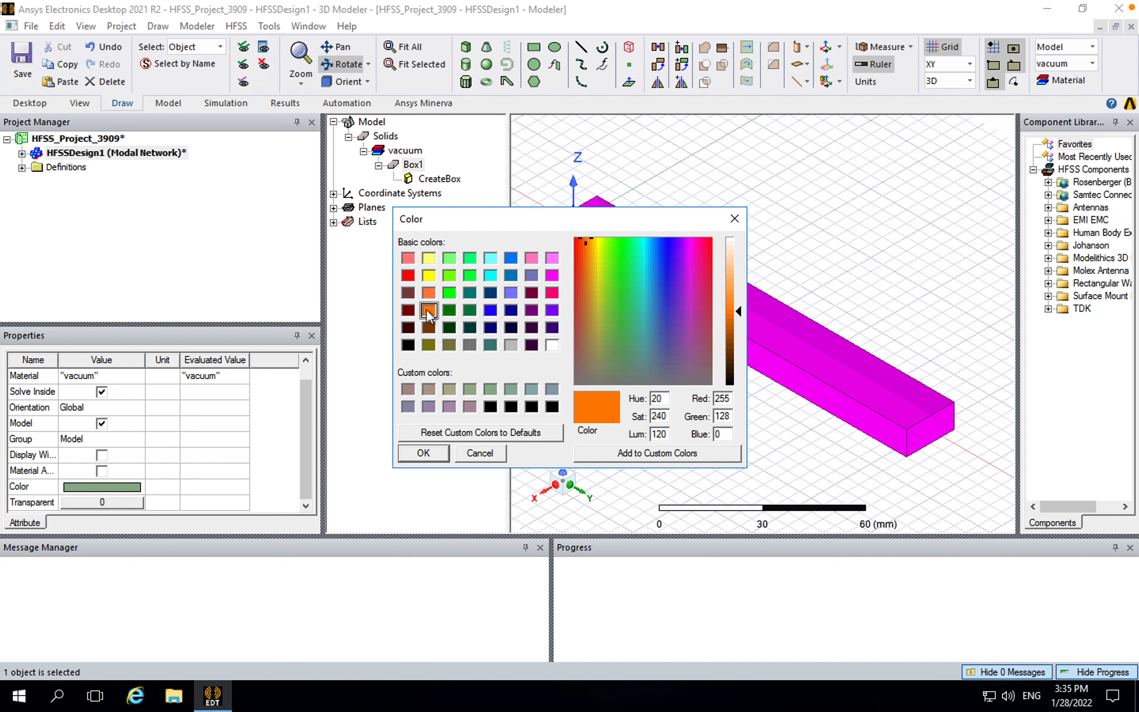
{"action": "left_click", "coordinate": [422, 453]}
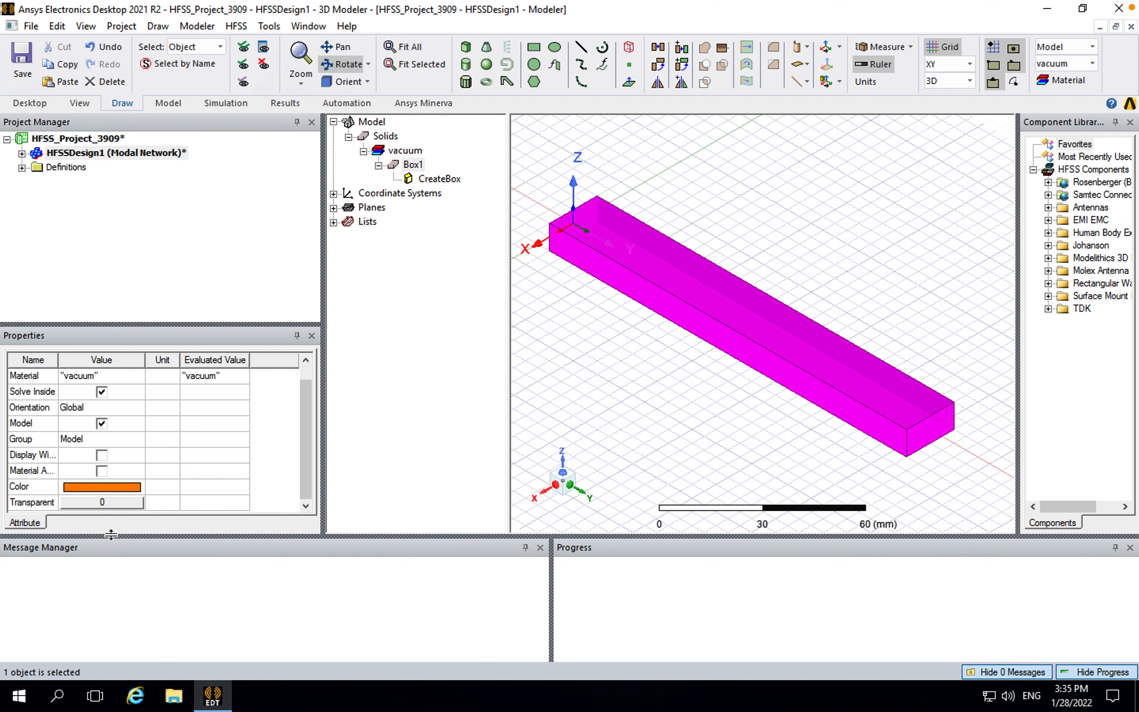
- Set Box1's transparency to 0.8 and deselect the box
{"action": "left_click", "coordinate": [113, 502]}
{"action": "left_click", "coordinate": [604, 333]}
{"action": "left_click", "coordinate": [605, 333]}
{"action": "left_click", "coordinate": [604, 334]}
{"action": "left_click", "coordinate": [605, 334]}
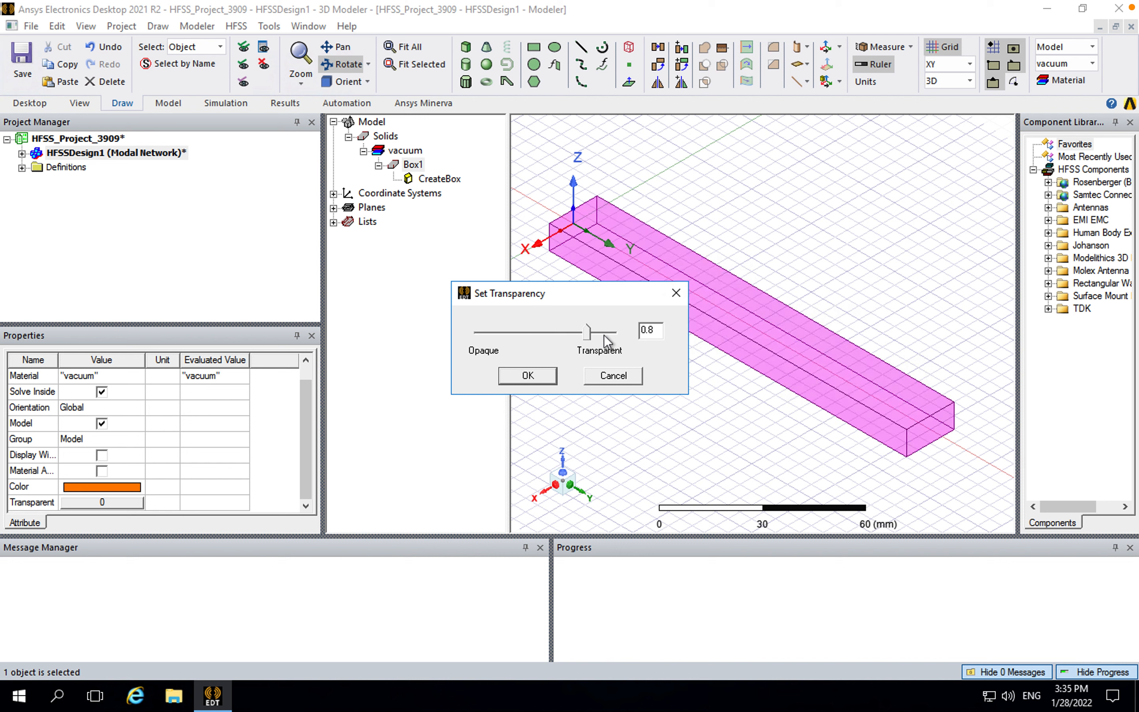
{"action": "left_click", "coordinate": [604, 334]}
{"action": "left_click", "coordinate": [596, 333]}
{"action": "left_click", "coordinate": [542, 380]}
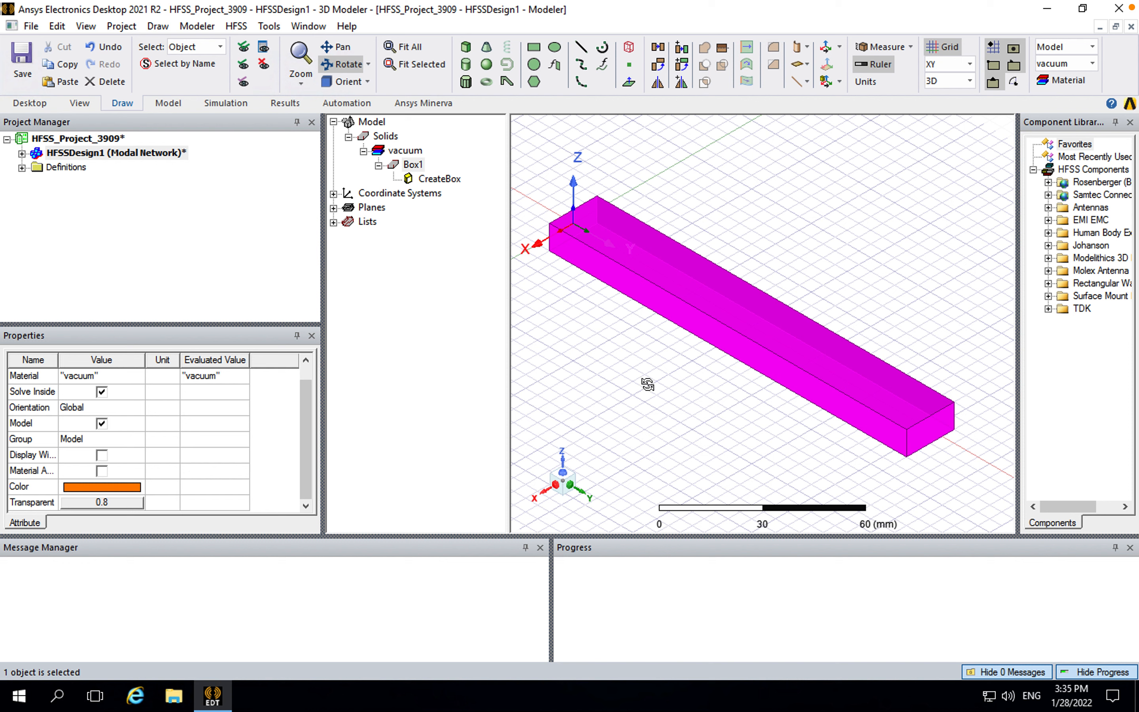
{"action": "key", "text": "Escape"}
{"action": "left_click", "coordinate": [626, 371]}
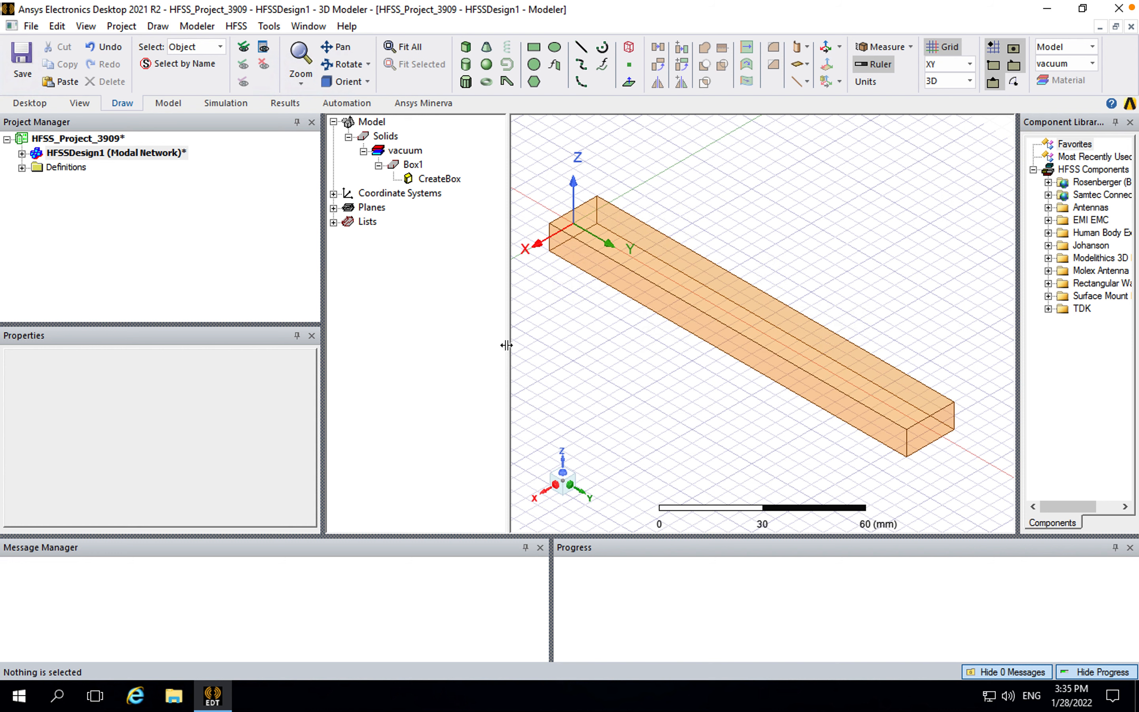
- Enlarge the modeling area, switch the selection mode to faces, and select the box's long side face on the positive X side
{"action": "left_click_drag", "start_coordinate": [508, 341], "coordinate": [482, 342]}
{"action": "left_click_drag", "start_coordinate": [324, 284], "coordinate": [243, 282]}
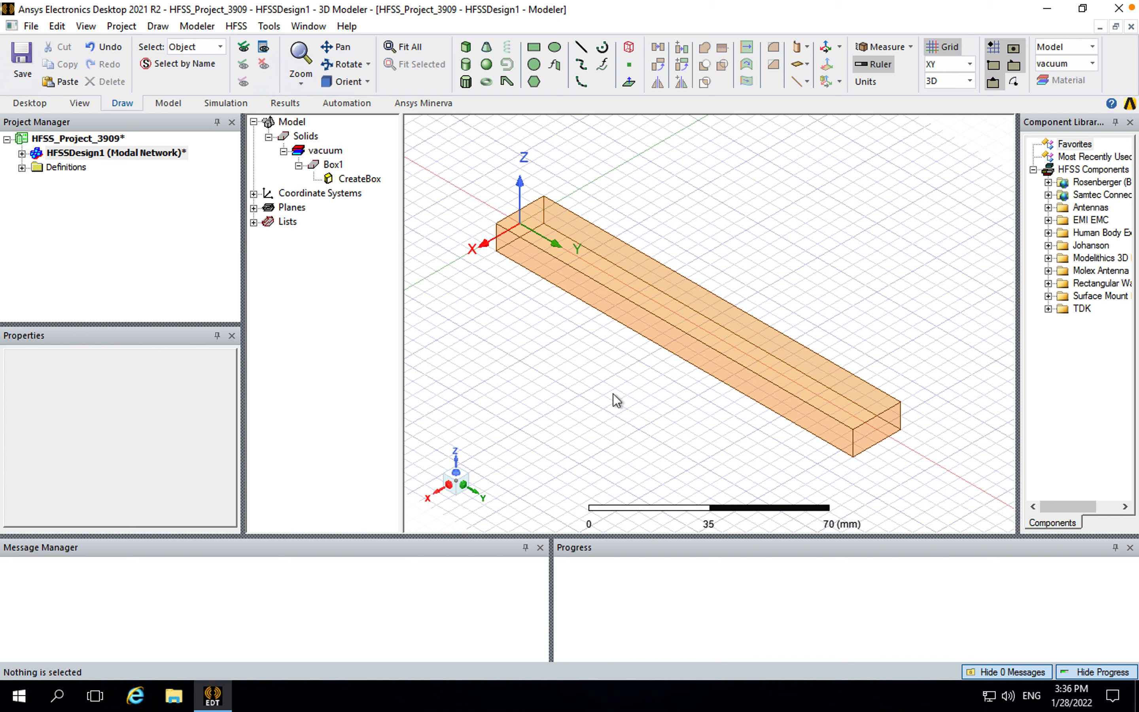
{"action": "key", "text": "f"}
{"action": "left_click", "coordinate": [594, 298]}
{"action": "left_click", "coordinate": [629, 272]}
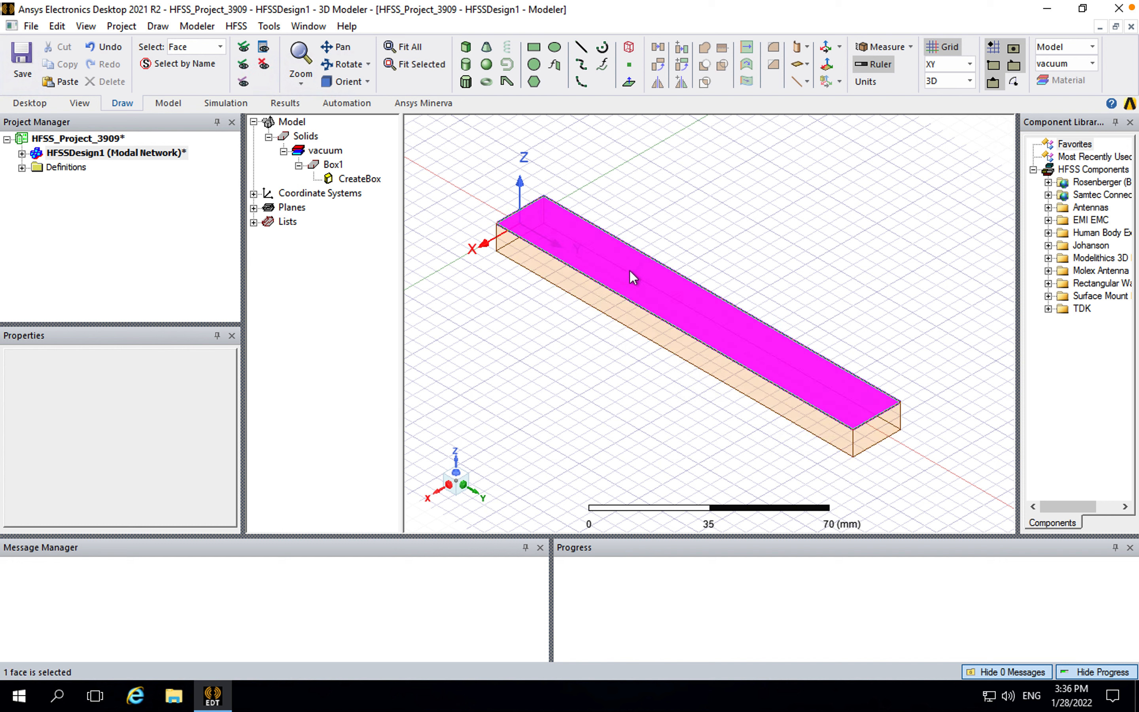
{"action": "left_click", "coordinate": [603, 299]}
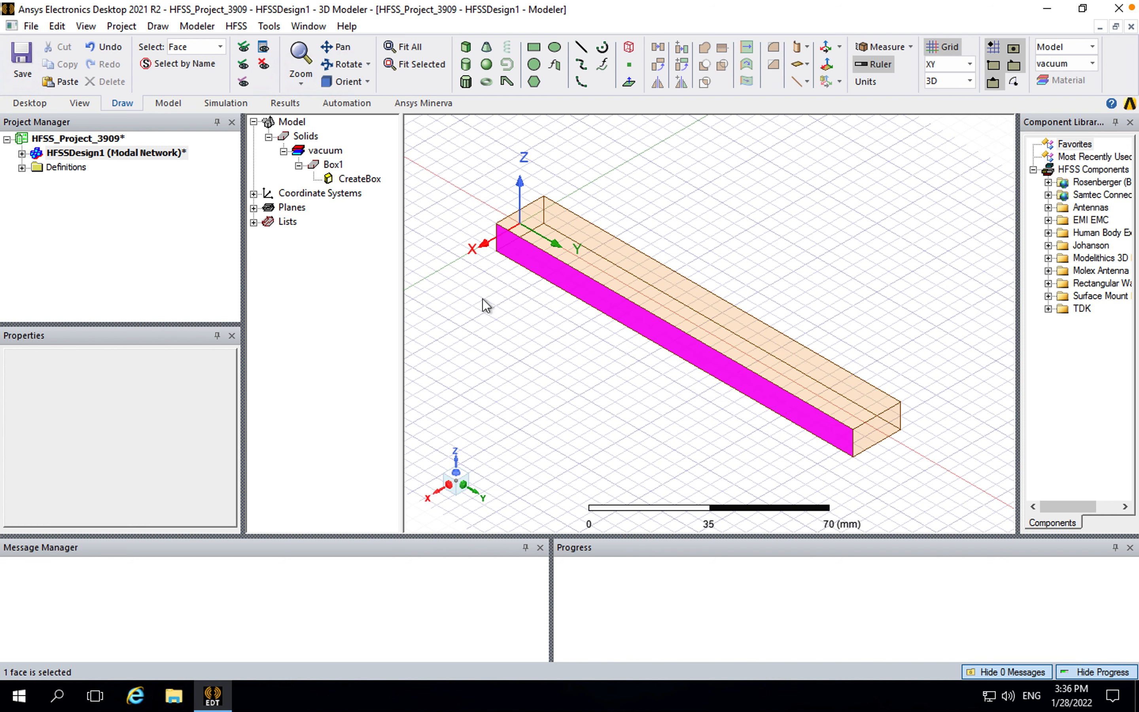
{"action": "right_click", "coordinate": [485, 304]}
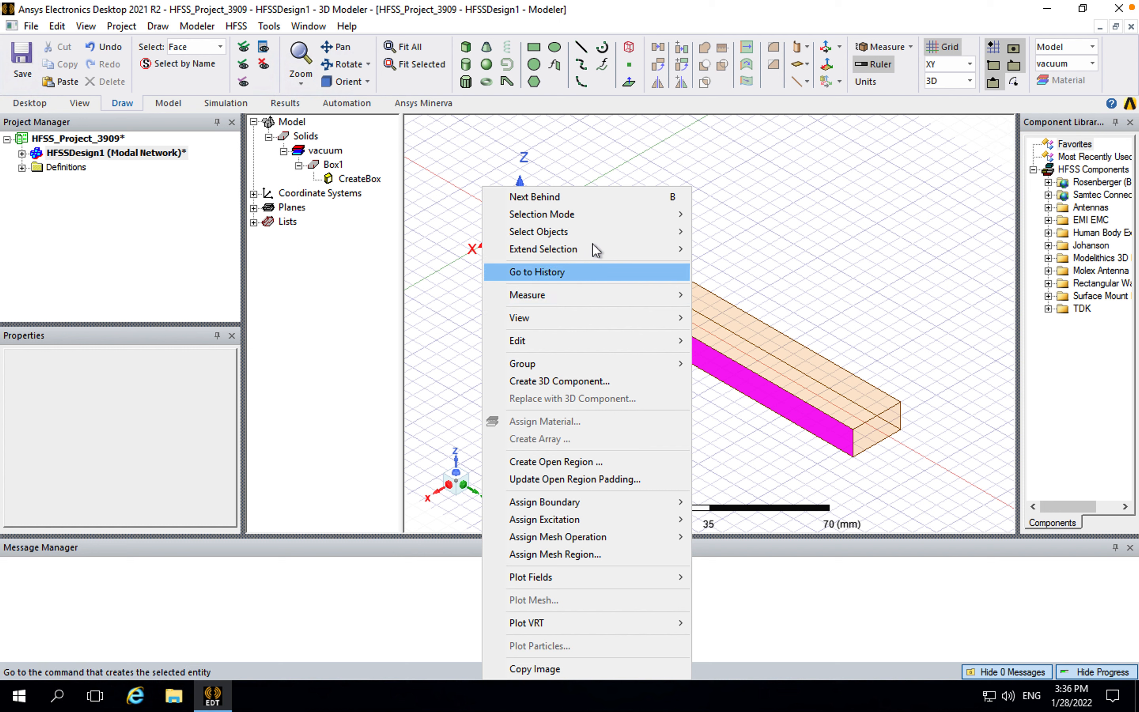
{"action": "mouse_move", "coordinate": [591, 213]}
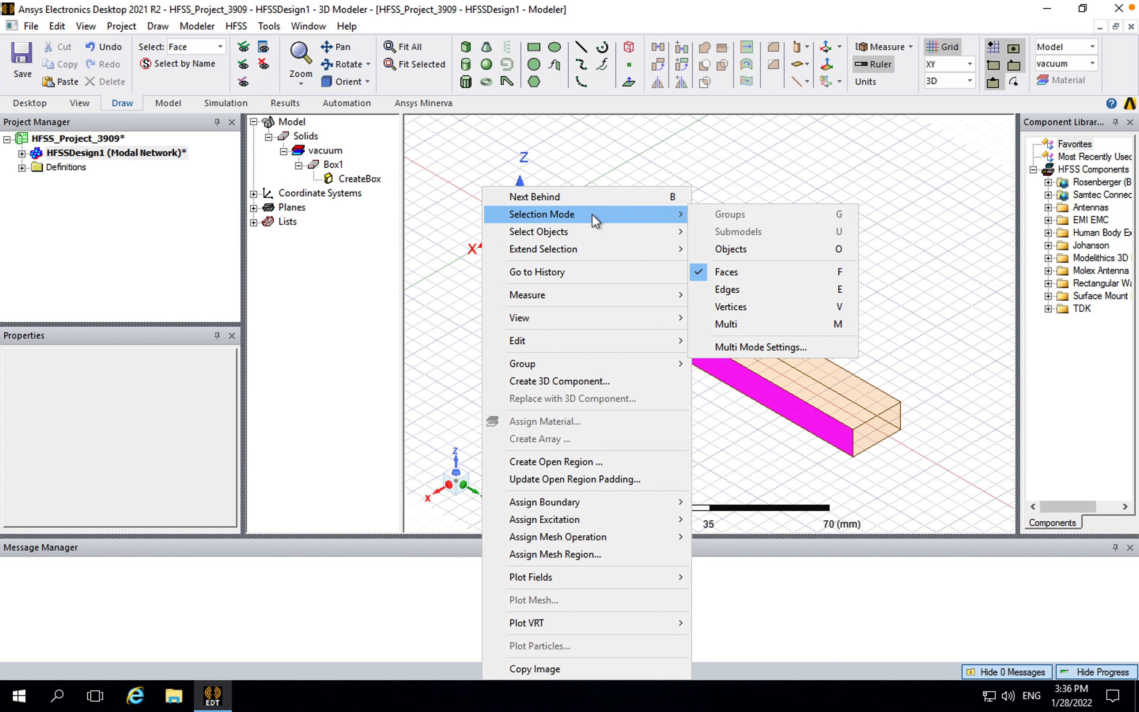
{"action": "left_click", "coordinate": [759, 278]}
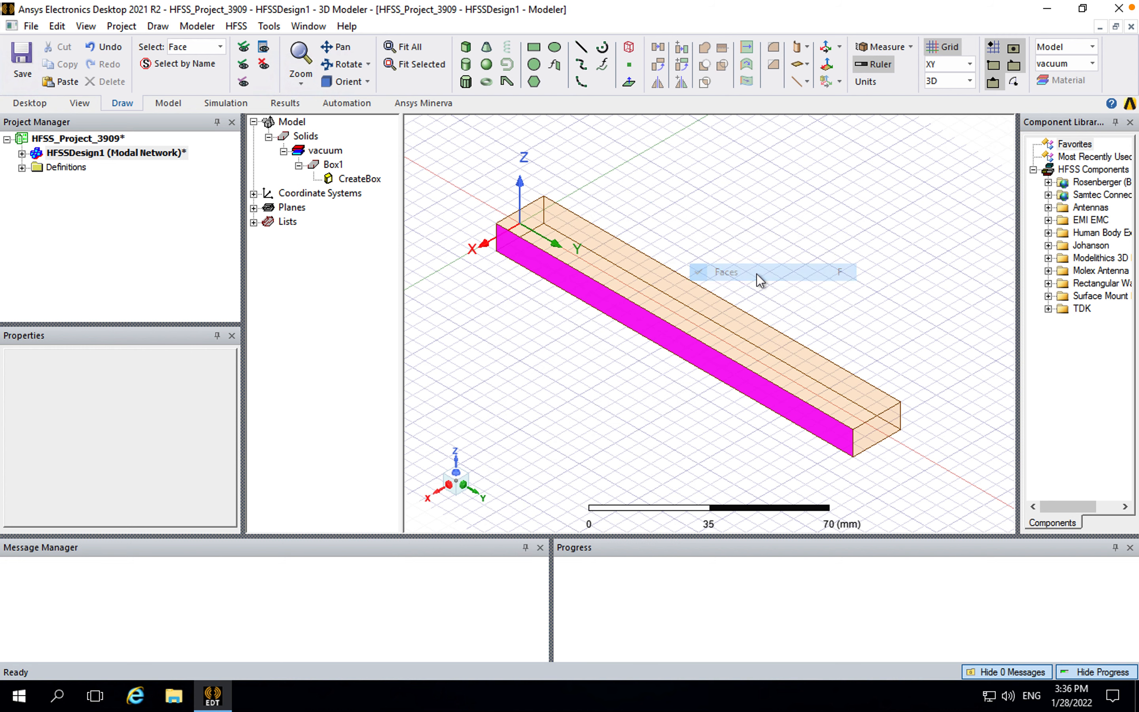
{"action": "left_click", "coordinate": [665, 307]}
{"action": "left_click", "coordinate": [641, 323]}
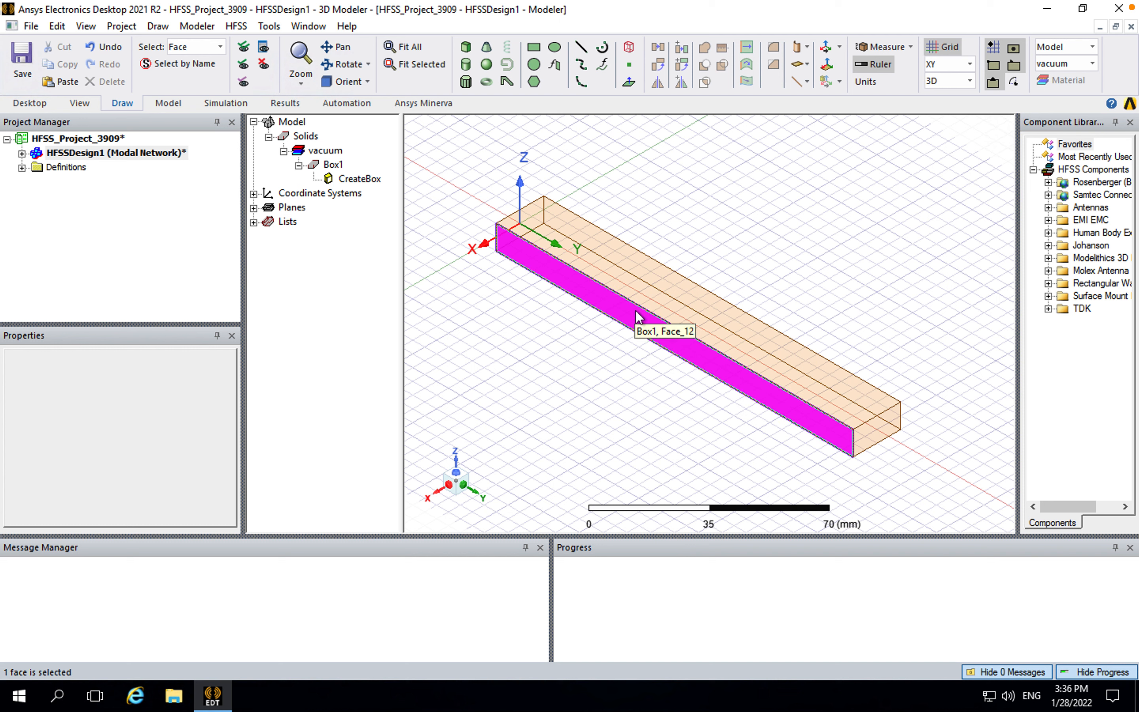
- Add the box's top, opposite side and bottom faces to the selection, leaving the two end faces unselected
{"action": "left_click", "coordinate": [664, 300], "text": "ctrl"}
{"action": "left_click", "coordinate": [347, 70]}
{"action": "left_click_drag", "start_coordinate": [777, 346], "coordinate": [609, 266]}
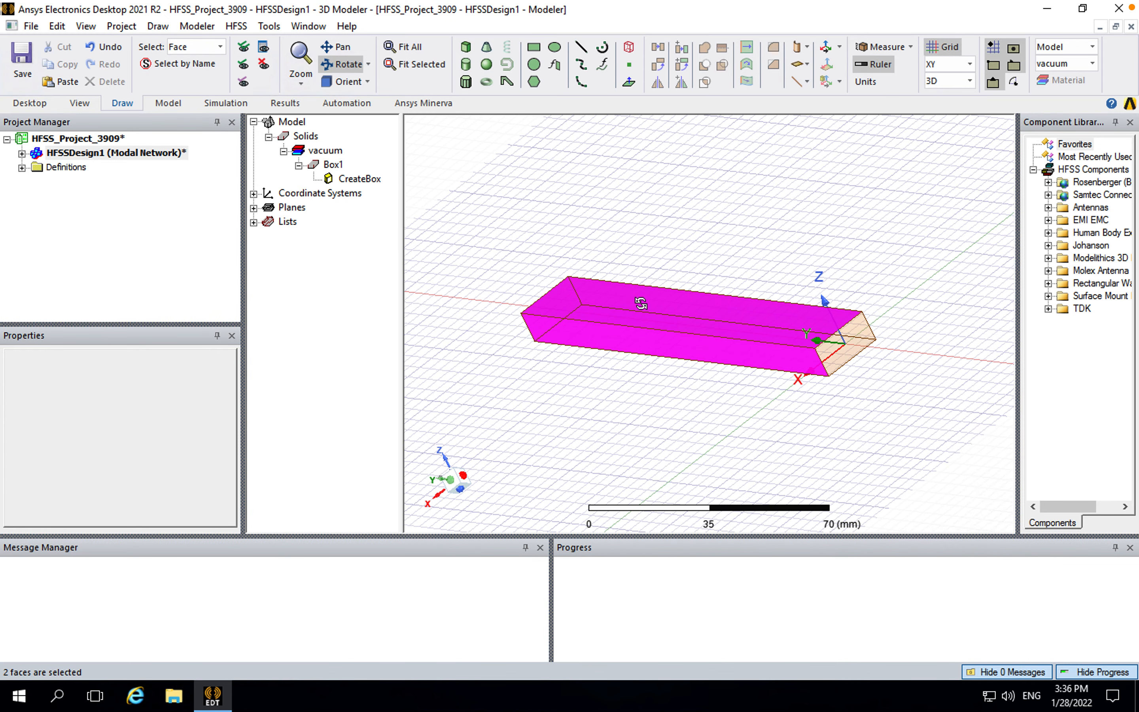
{"action": "key", "text": "Escape"}
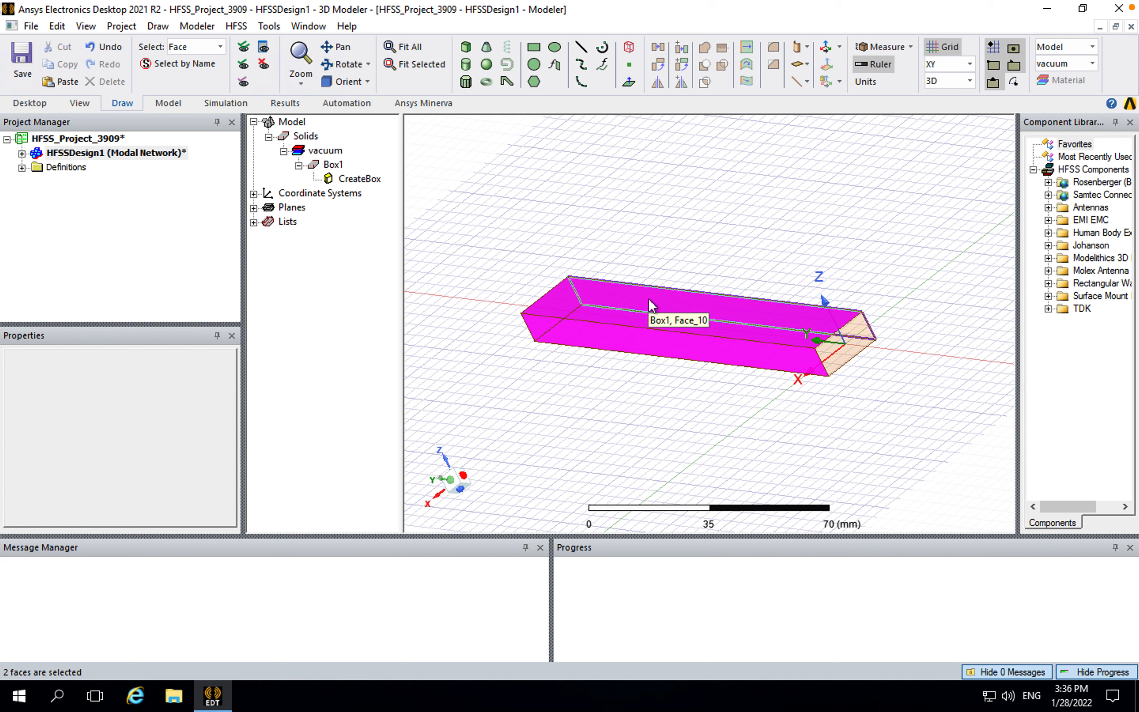
{"action": "left_click", "coordinate": [649, 300], "text": "ctrl"}
{"action": "left_click", "coordinate": [634, 328], "text": "ctrl"}
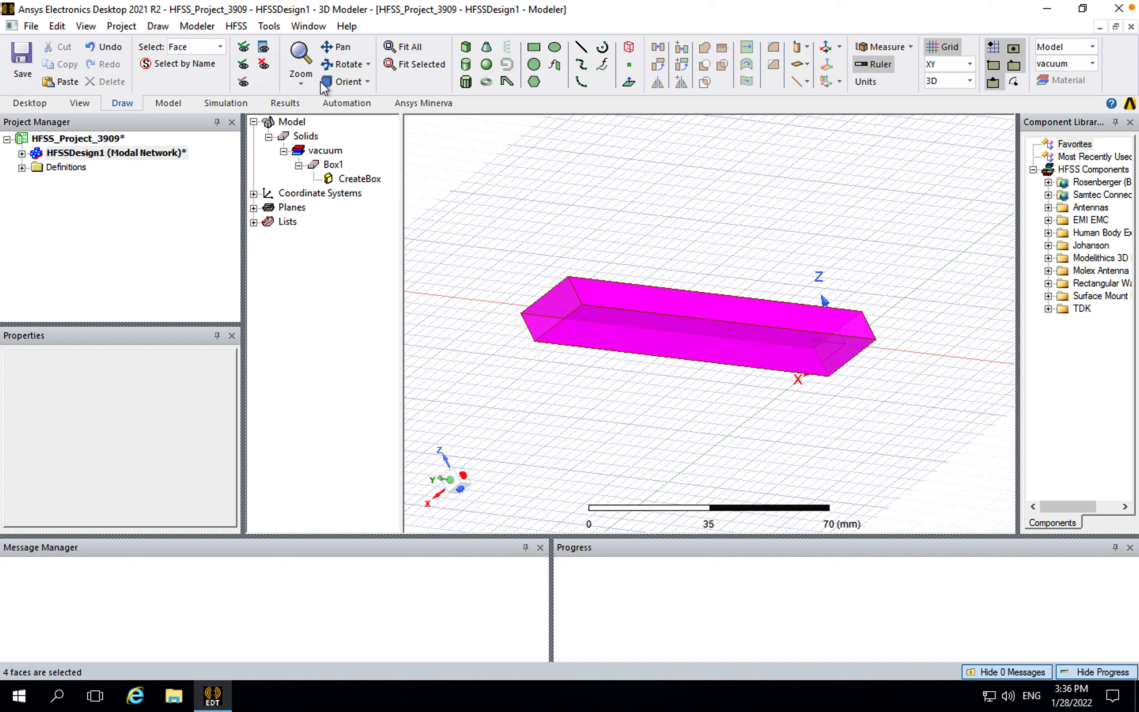
- Assign a Perfect E boundary with default settings to the four selected waveguide walls
{"action": "left_click", "coordinate": [348, 71]}
{"action": "left_click_drag", "start_coordinate": [608, 305], "coordinate": [733, 343]}
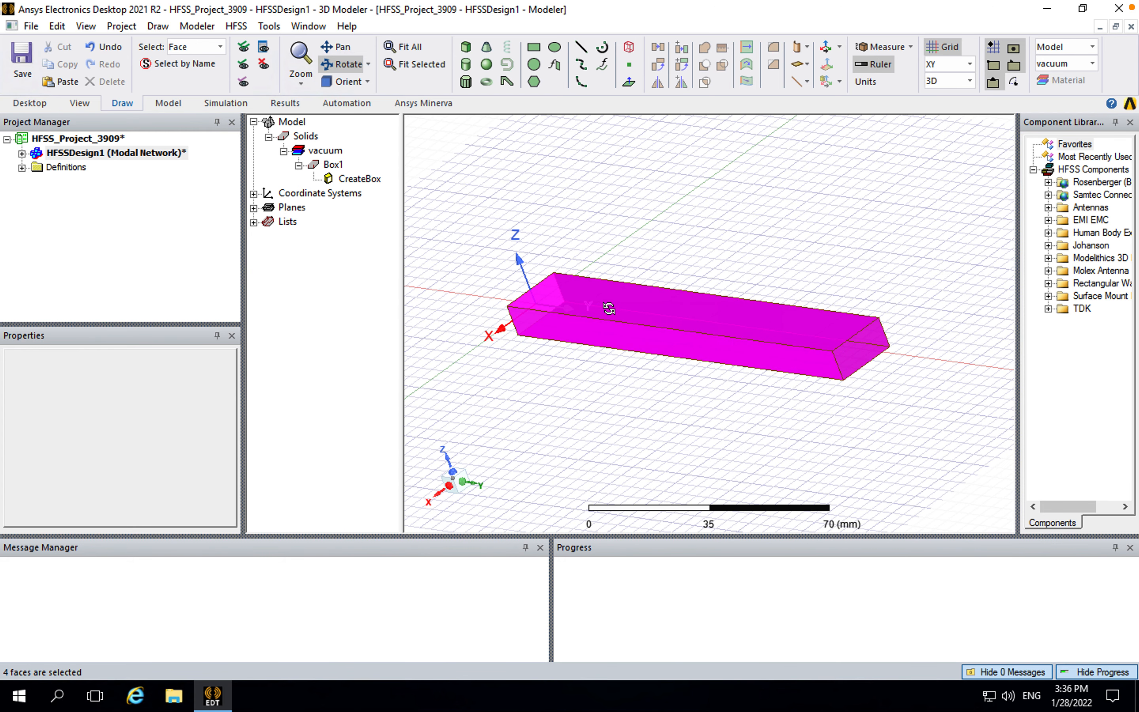
{"action": "right_click", "coordinate": [610, 311]}
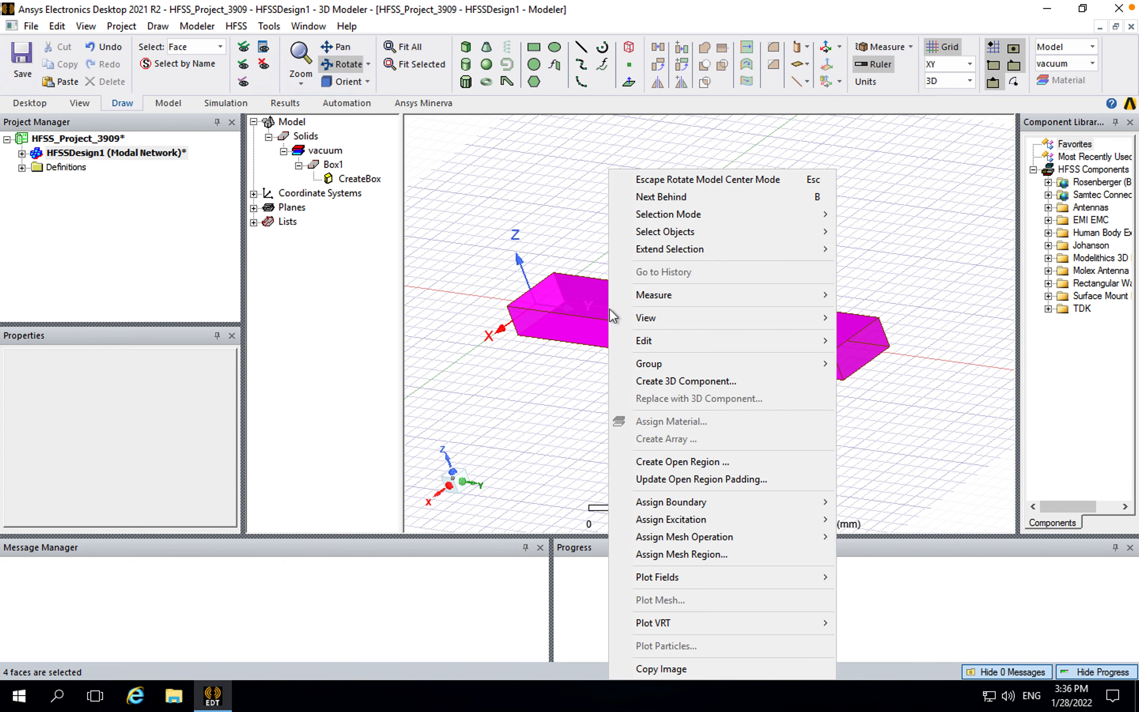
{"action": "right_click", "coordinate": [573, 290]}
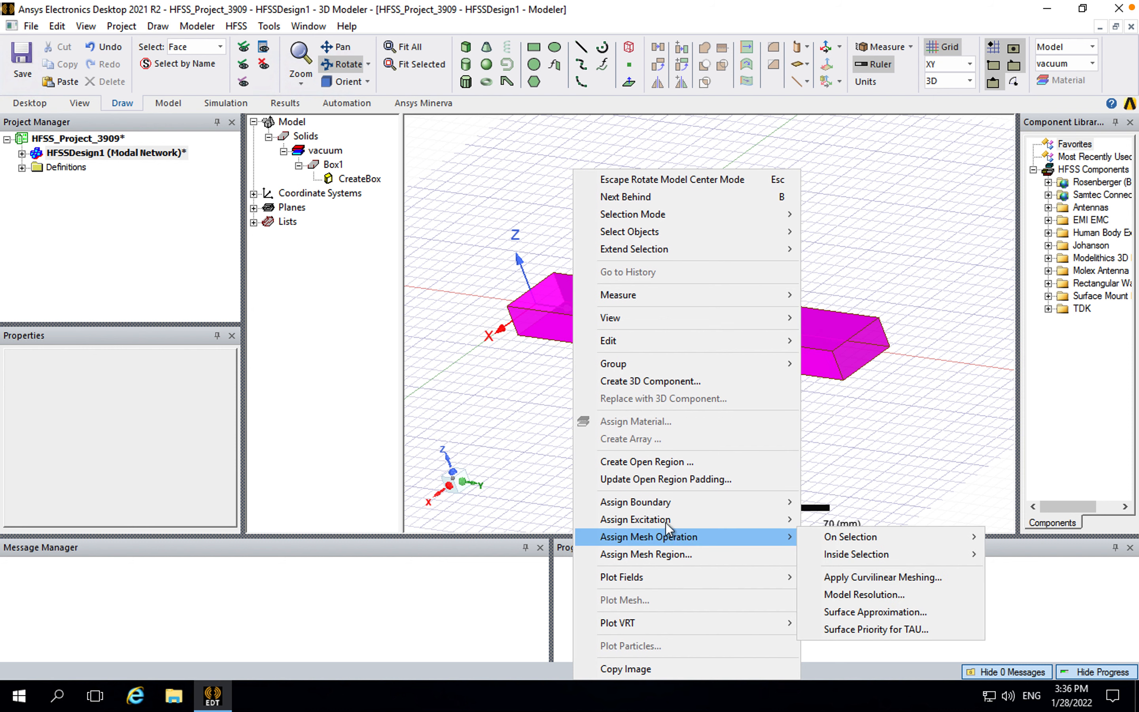
{"action": "mouse_move", "coordinate": [660, 504]}
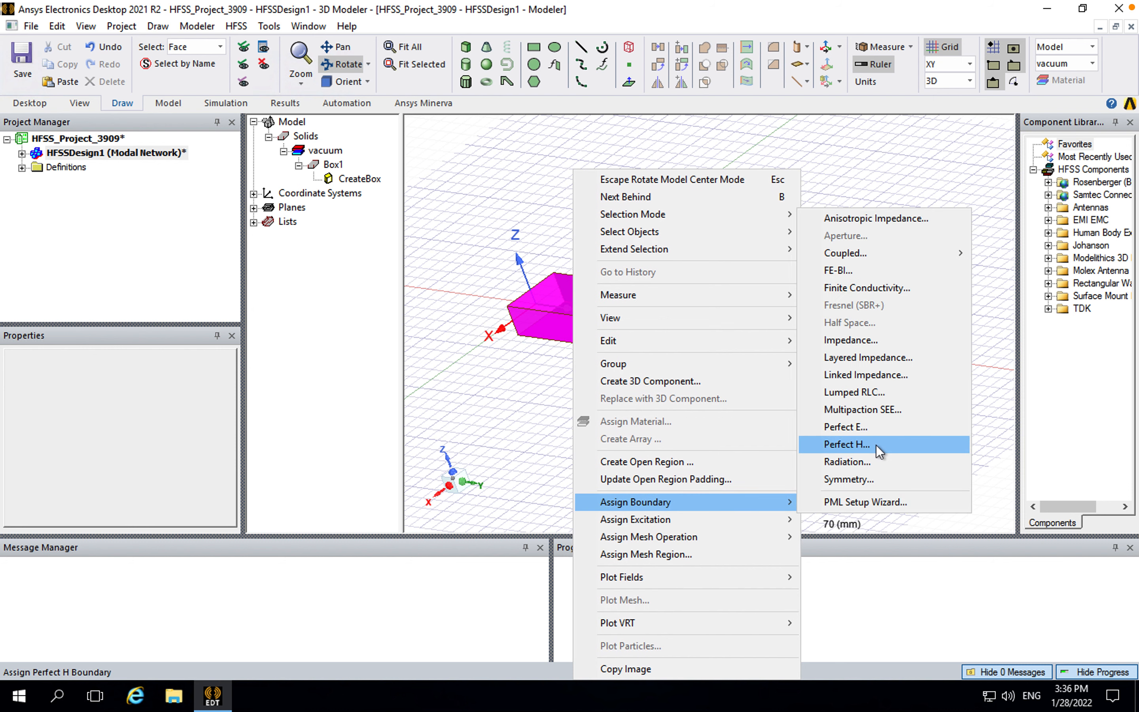
{"action": "left_click", "coordinate": [869, 428]}
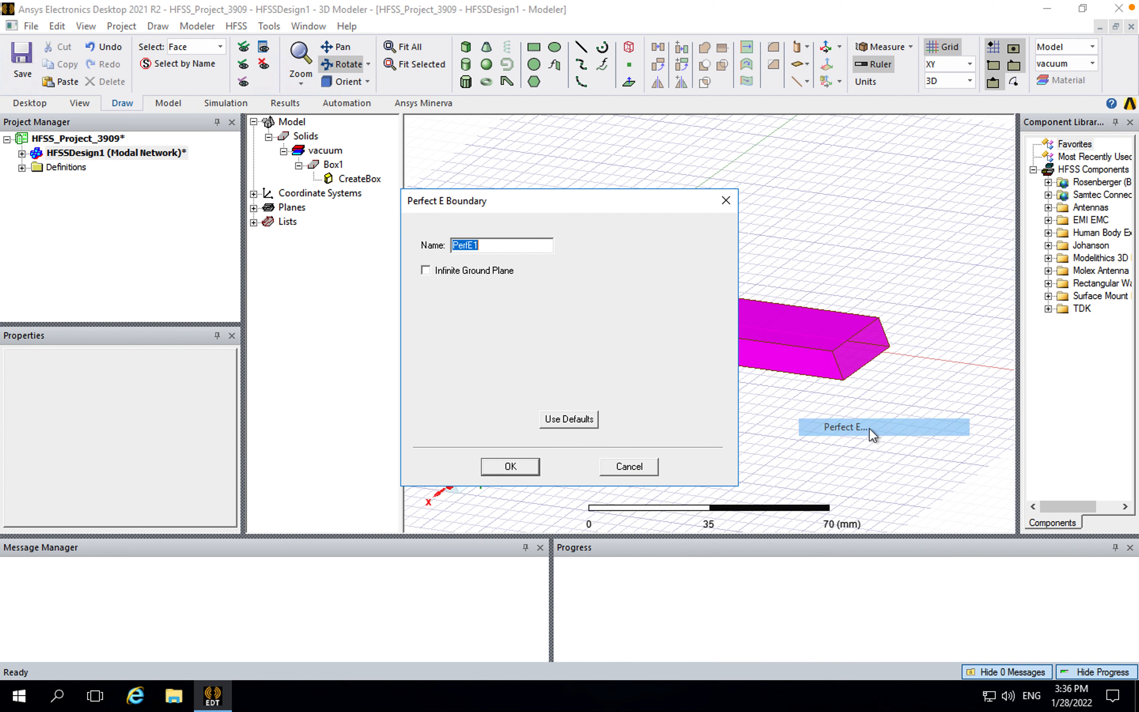
{"action": "left_click", "coordinate": [531, 470]}
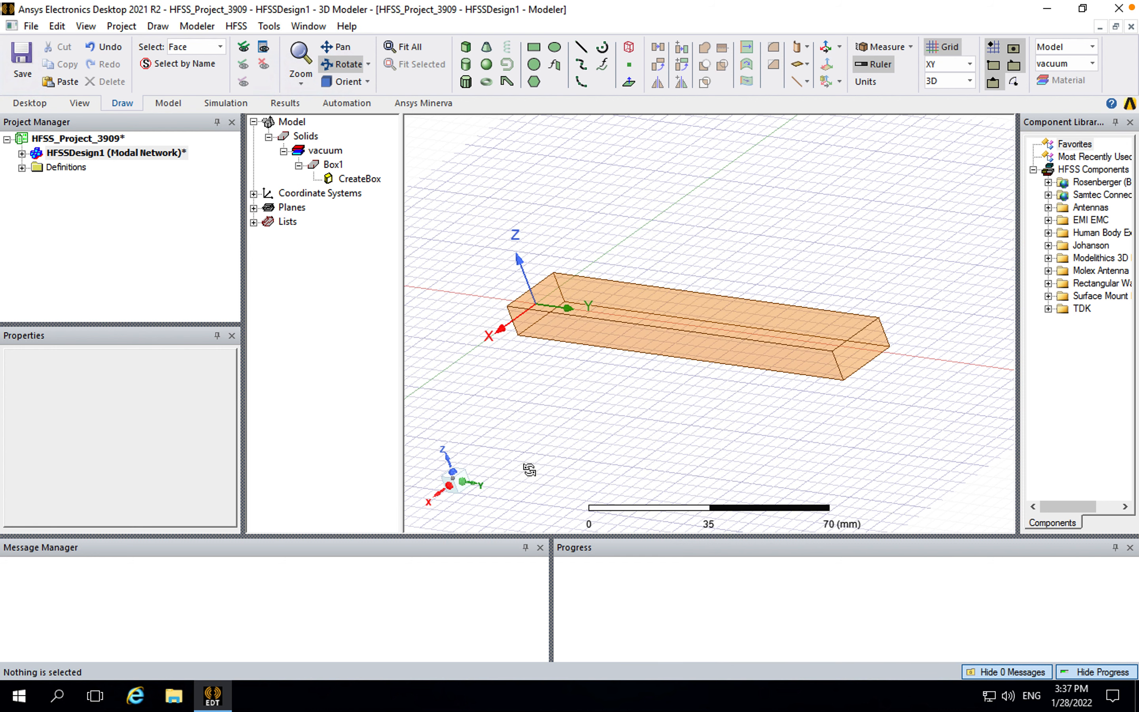
- Expand the design's boundaries and highlight PerfE1 in the model to check which waveguide faces it covers
{"action": "double_click", "coordinate": [26, 152]}
{"action": "left_click", "coordinate": [36, 195]}
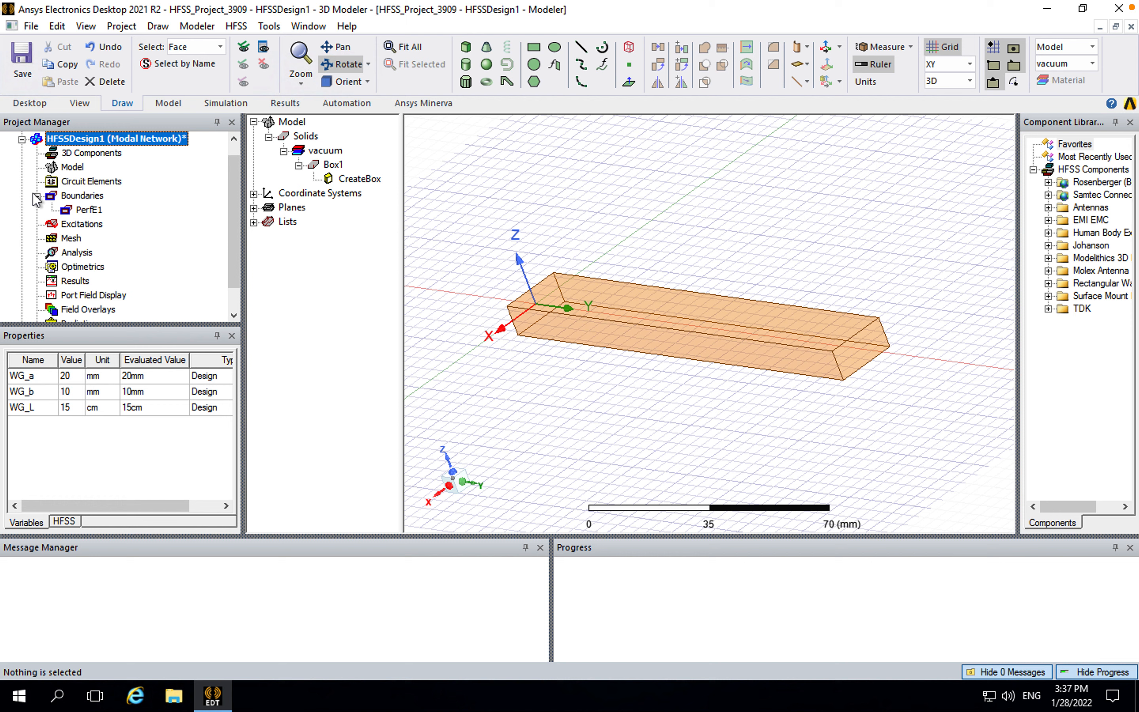
{"action": "left_click", "coordinate": [87, 210]}
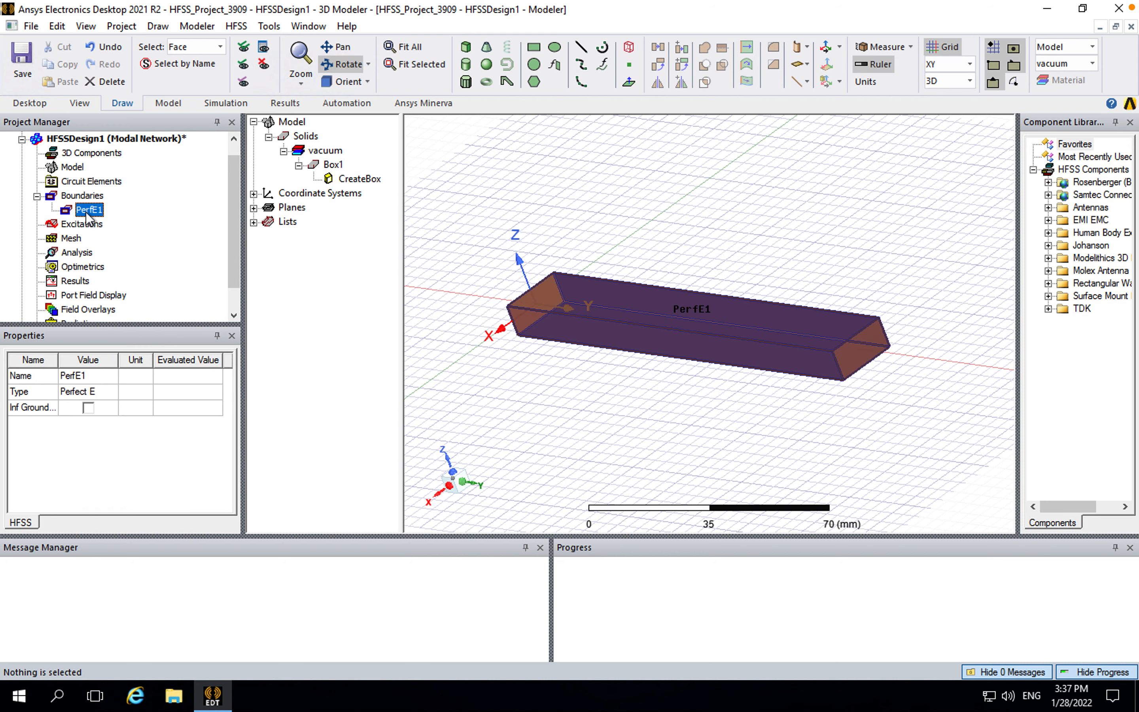
{"action": "left_click", "coordinate": [335, 64]}
{"action": "mouse_move", "coordinate": [640, 325]}
{"action": "left_mouse_down"}
{"action": "mouse_move", "coordinate": [677, 335]}
{"action": "mouse_move", "coordinate": [665, 363]}
{"action": "mouse_move", "coordinate": [720, 358]}
{"action": "mouse_move", "coordinate": [680, 346]}
{"action": "mouse_move", "coordinate": [708, 363]}
{"action": "left_mouse_up"}
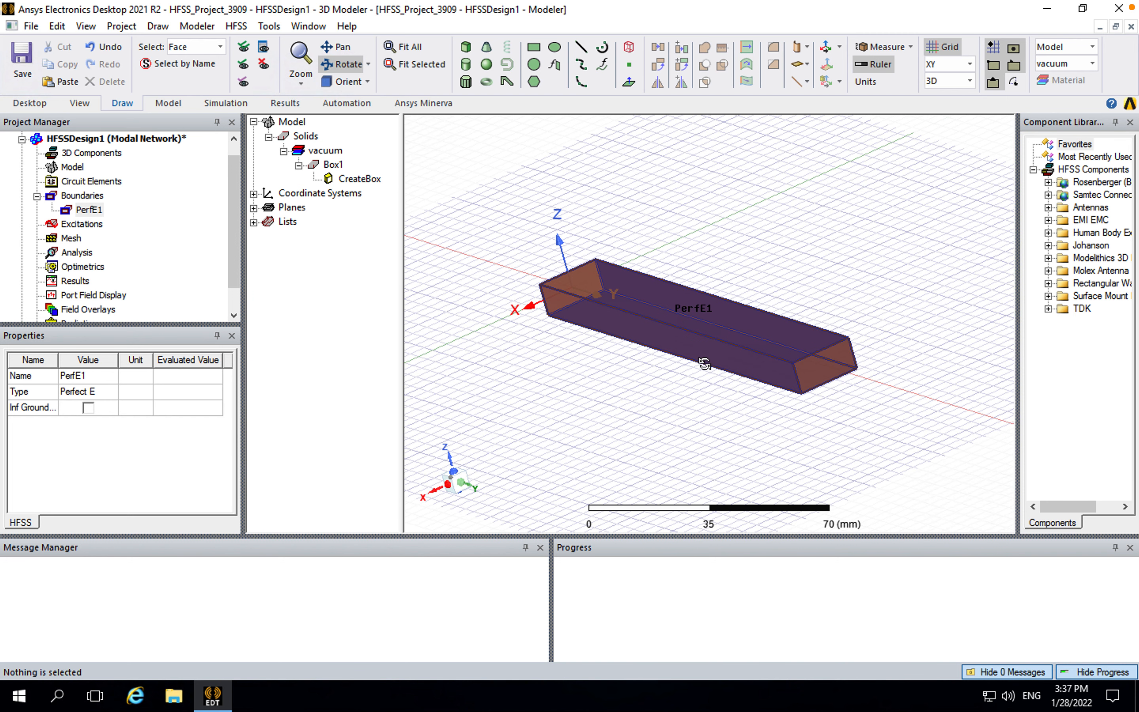
{"action": "key", "text": "Escape"}
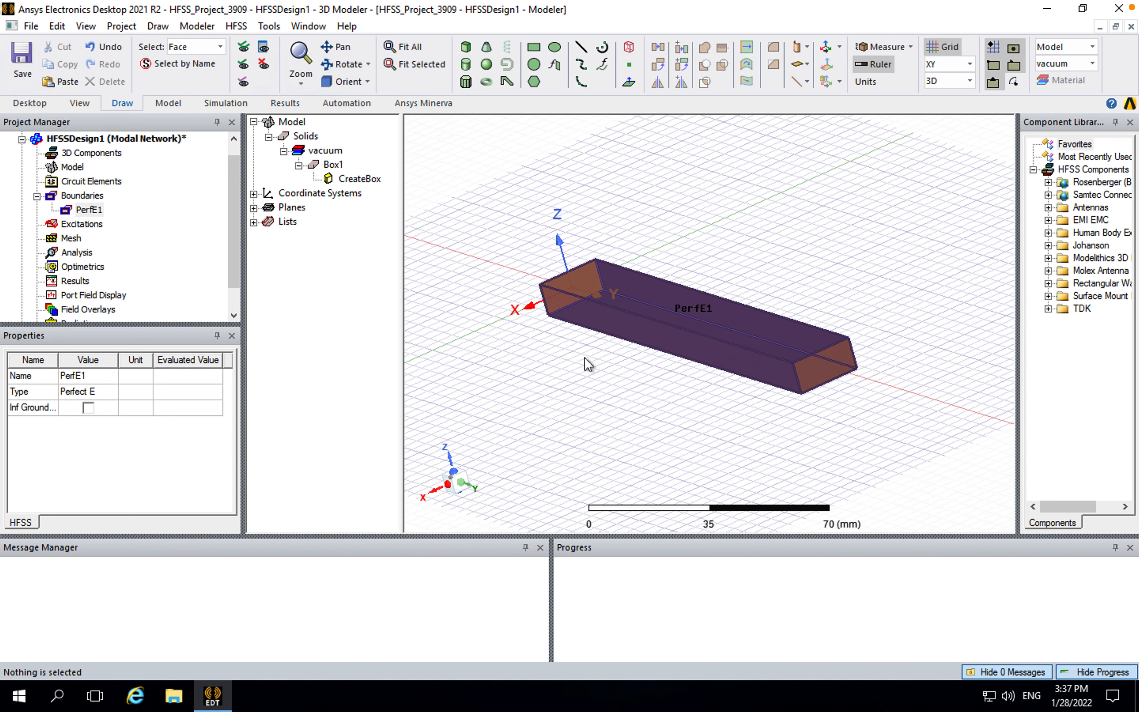
{"action": "left_click", "coordinate": [564, 366]}
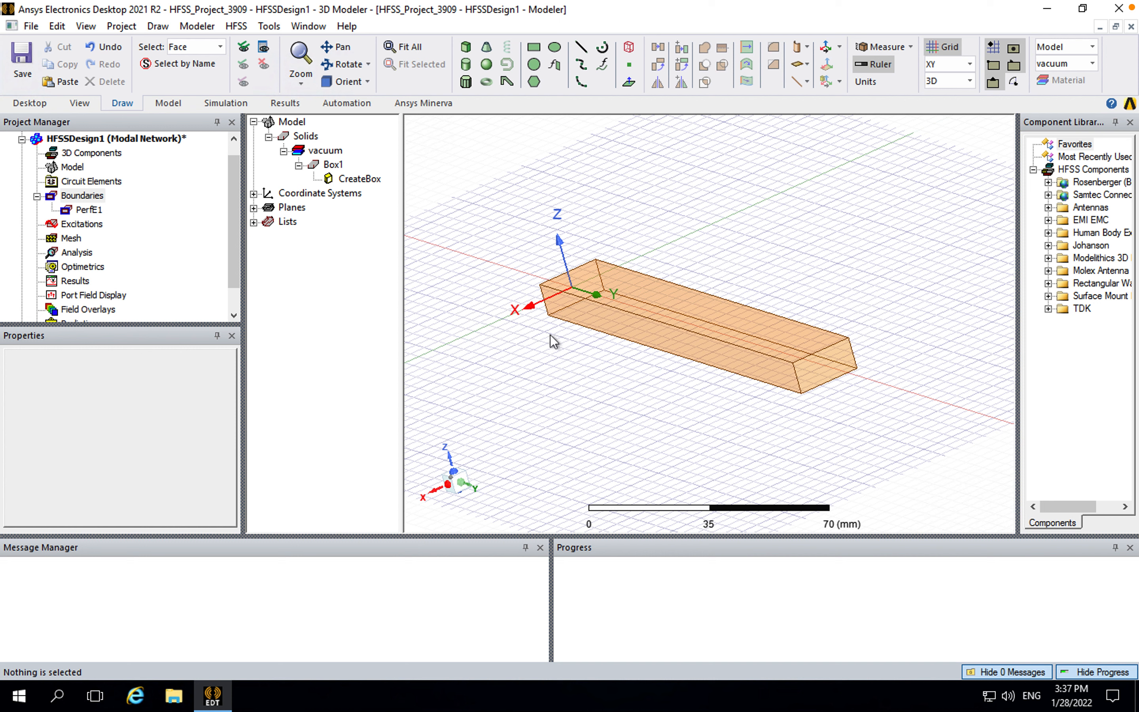
- Select the waveguide's end face at the coordinate origin and start assigning a wave port excitation to it
{"action": "left_click", "coordinate": [346, 103]}
{"action": "left_click", "coordinate": [832, 370]}
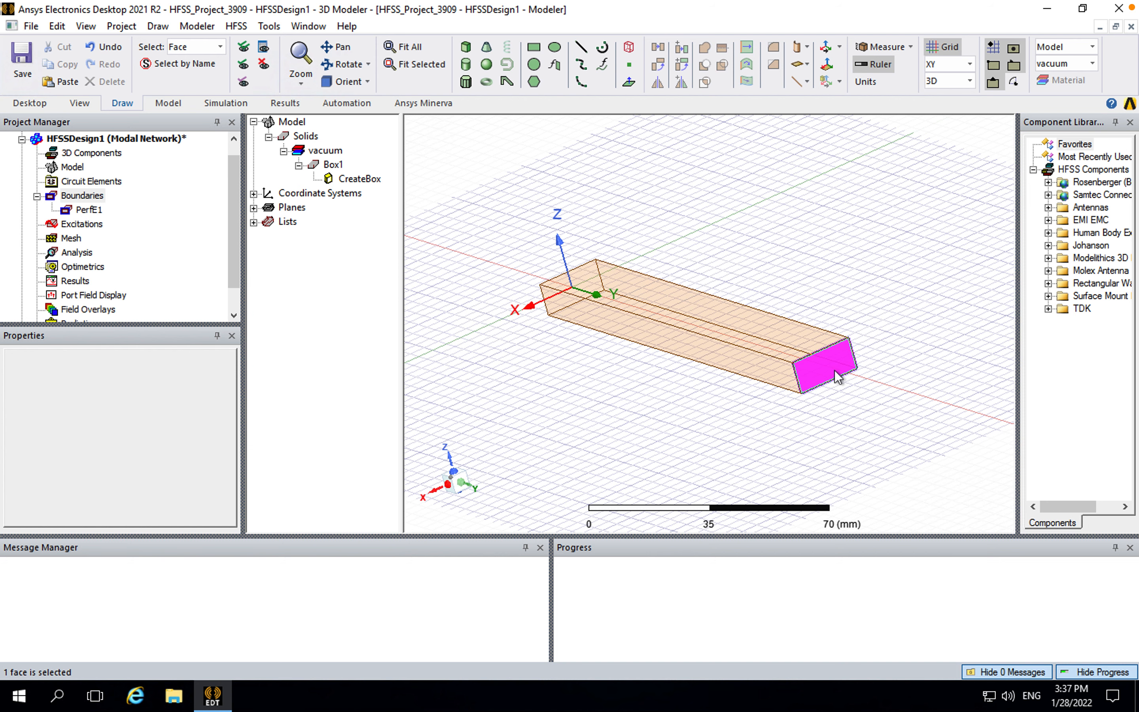
{"action": "left_click", "coordinate": [337, 66]}
{"action": "left_click_drag", "start_coordinate": [535, 254], "coordinate": [648, 265]}
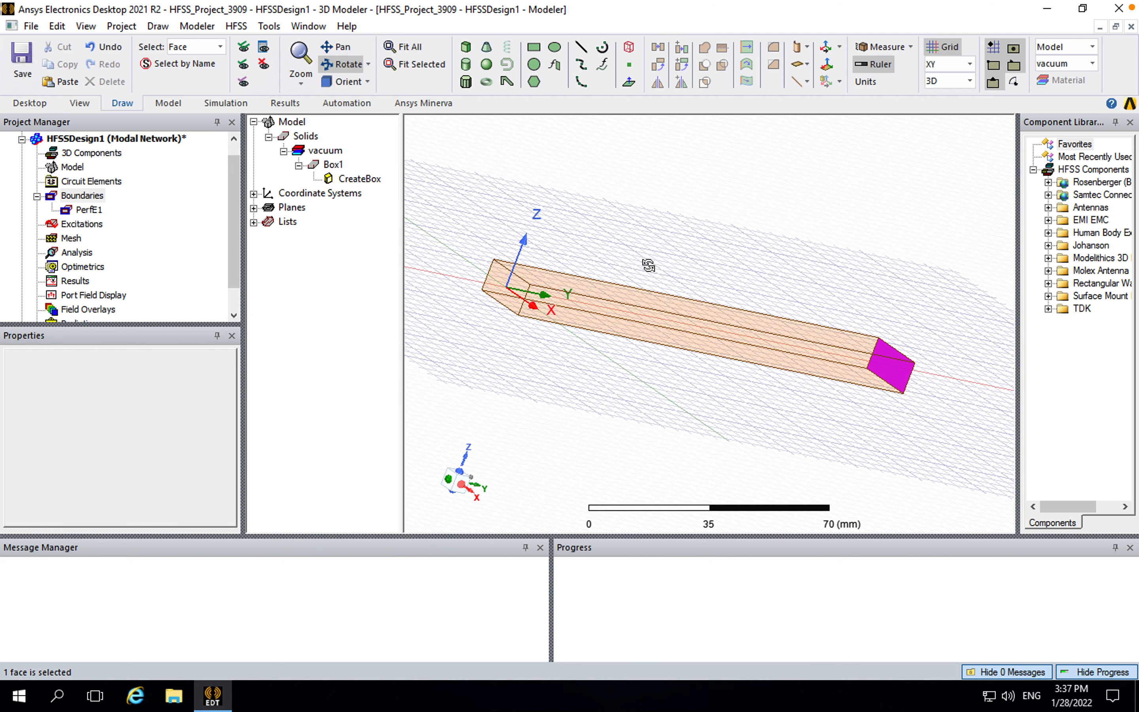
{"action": "key", "text": "Escape"}
{"action": "left_click", "coordinate": [493, 281]}
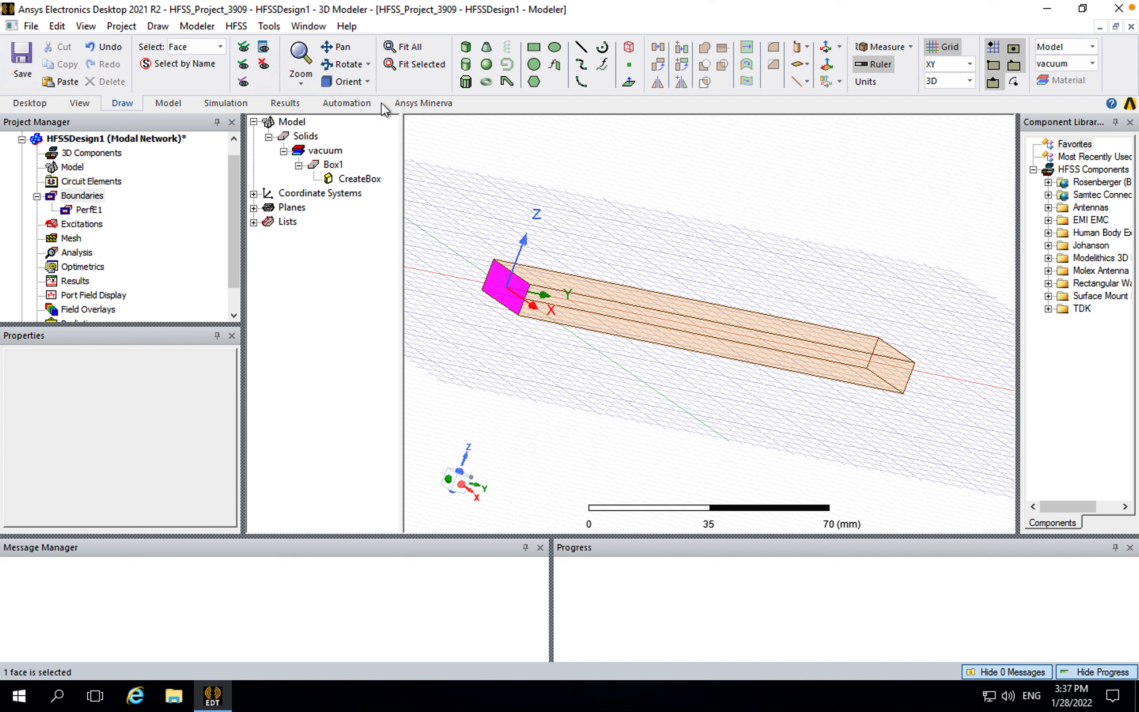
{"action": "right_click", "coordinate": [497, 284]}
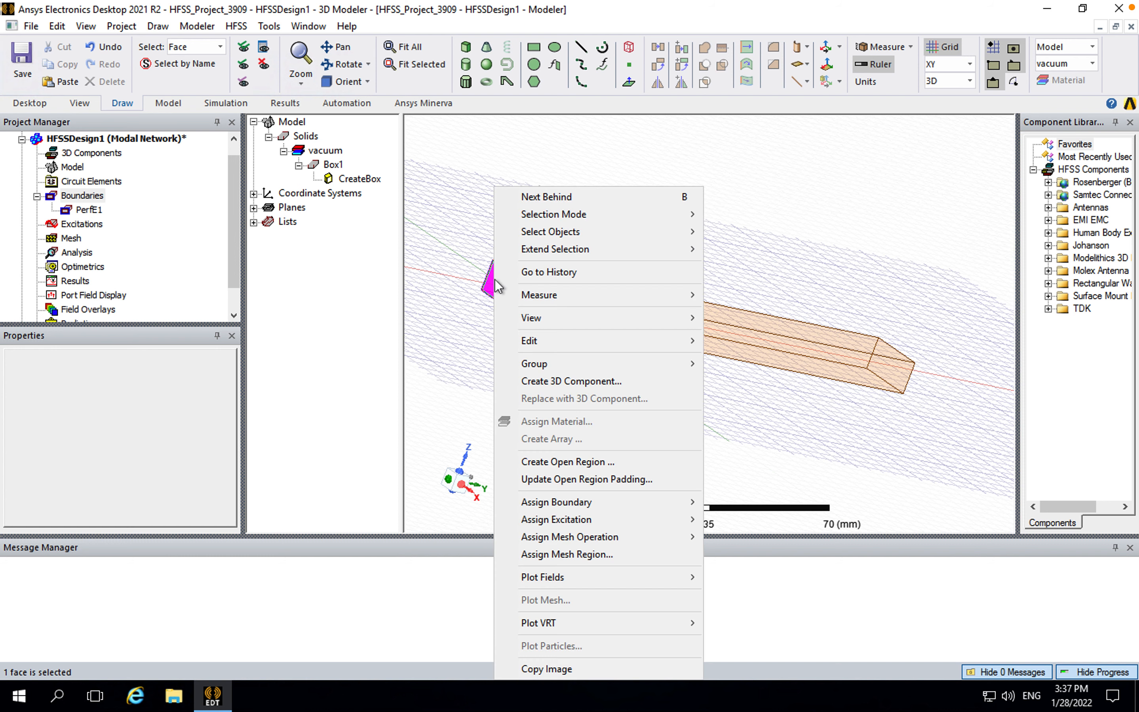
{"action": "mouse_move", "coordinate": [616, 516]}
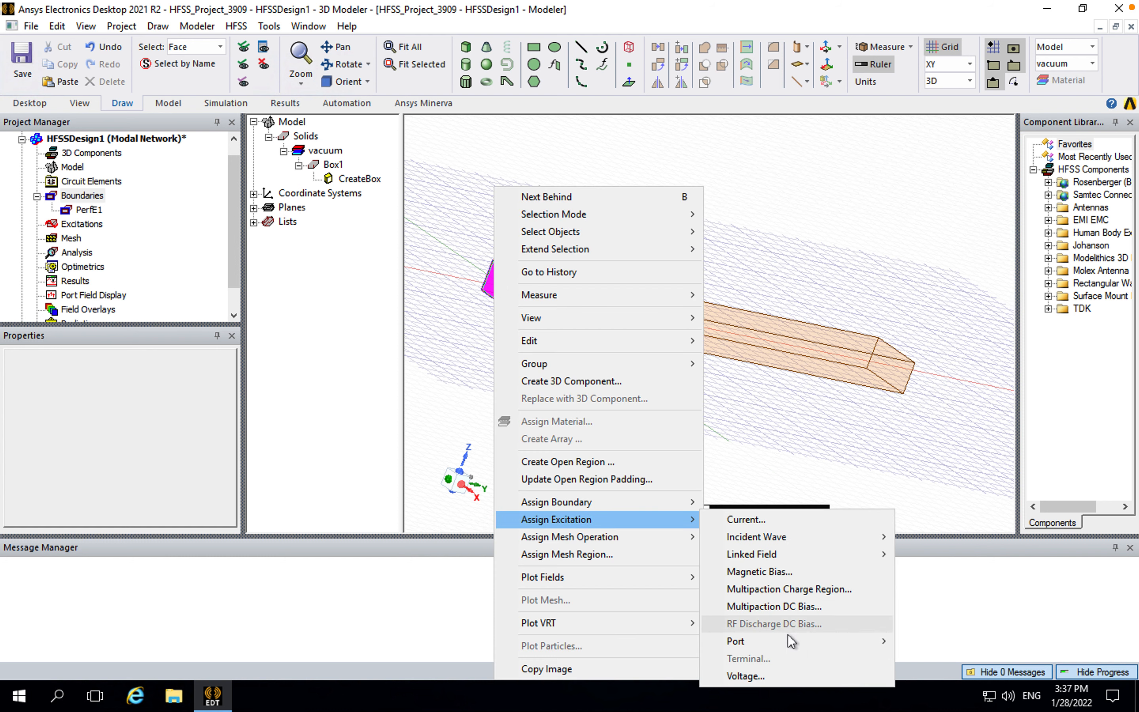
{"action": "mouse_move", "coordinate": [790, 641]}
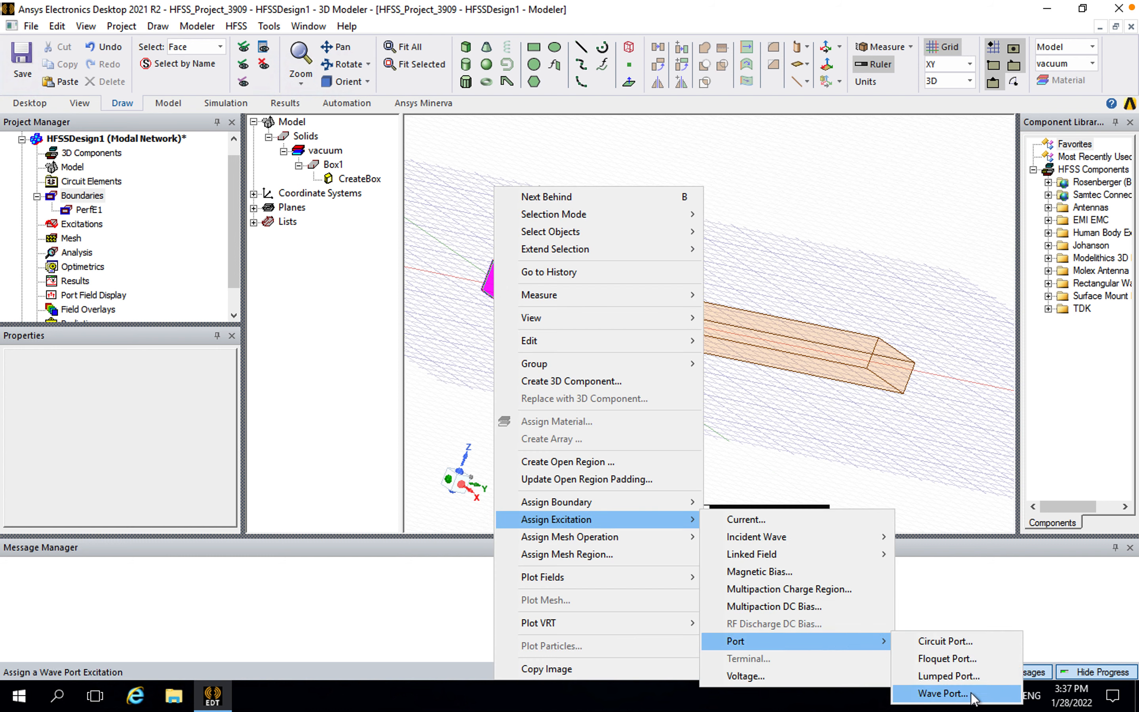
{"action": "left_click", "coordinate": [942, 693]}
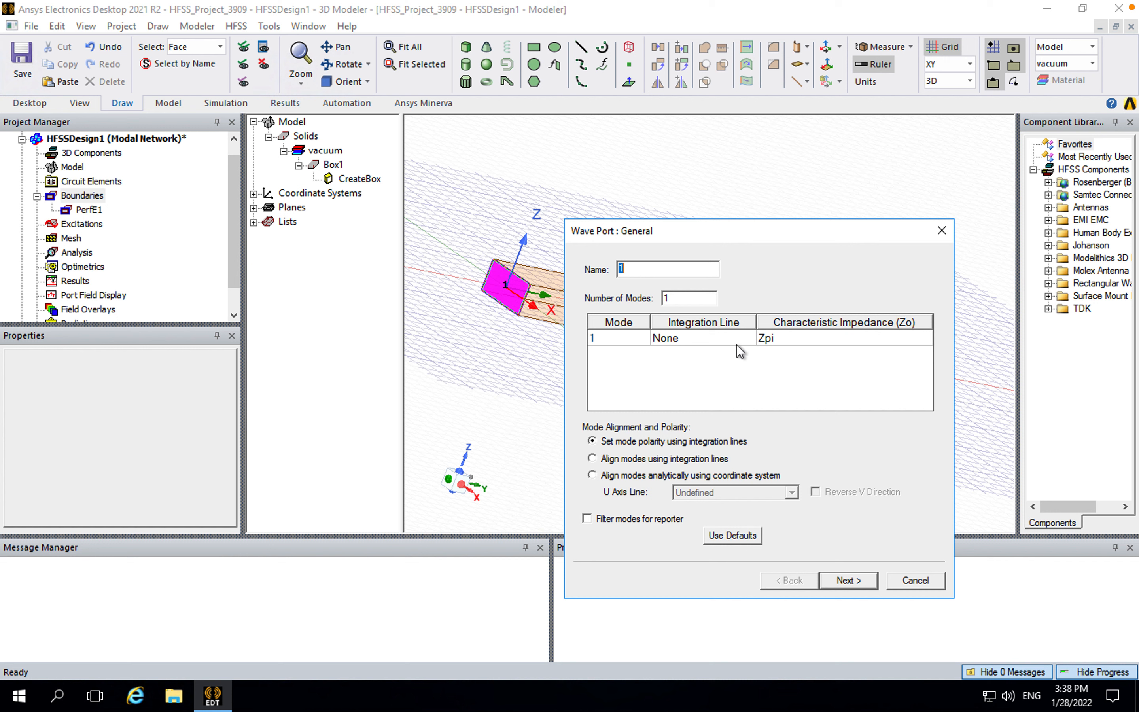
- Set the origin-end port's characteristic impedance to Zwave and finish the port without renormalization or deembedding
{"action": "left_click", "coordinate": [790, 340]}
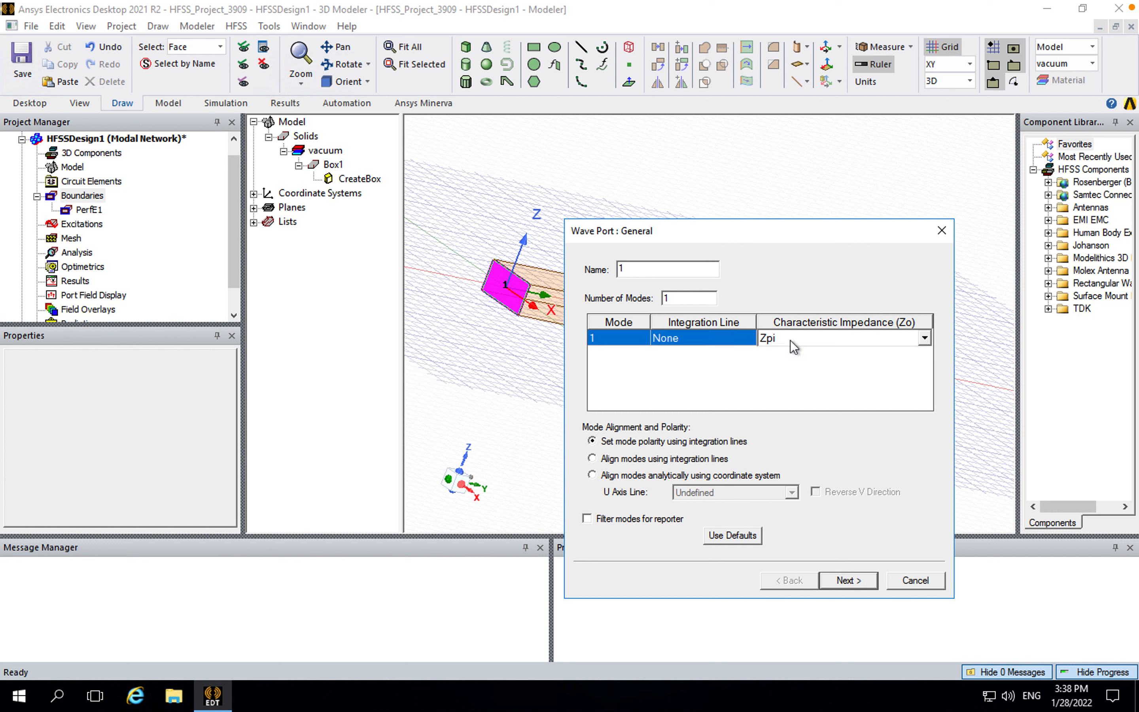
{"action": "left_click", "coordinate": [790, 340]}
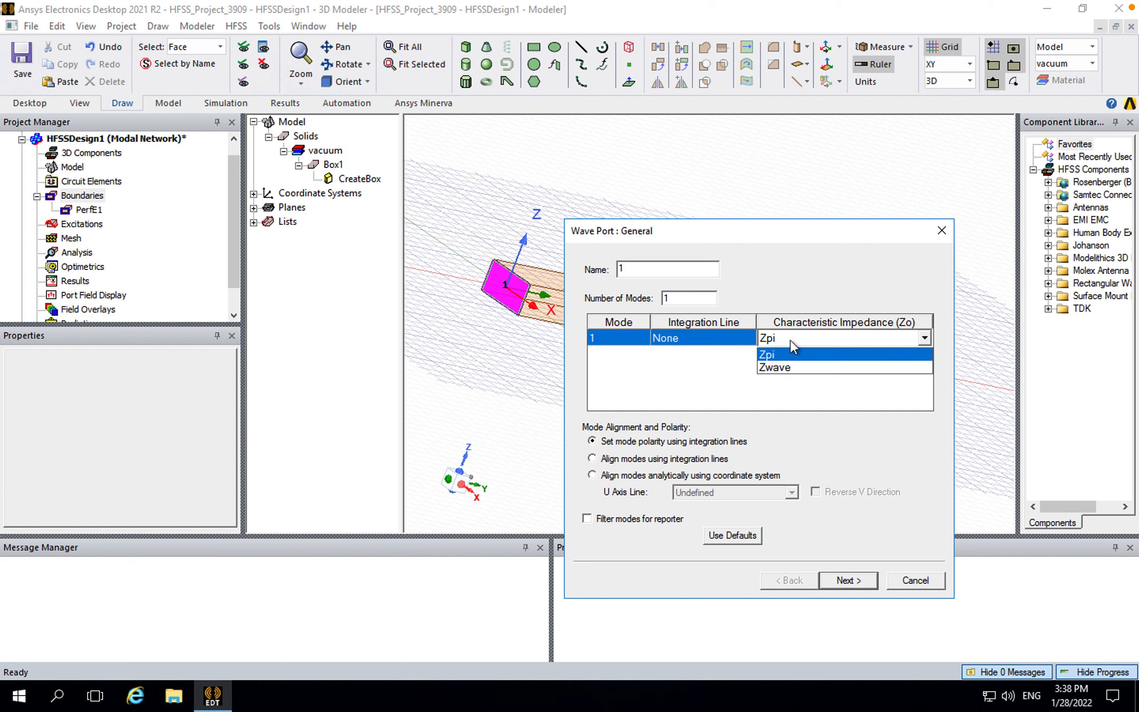
{"action": "left_click", "coordinate": [787, 367]}
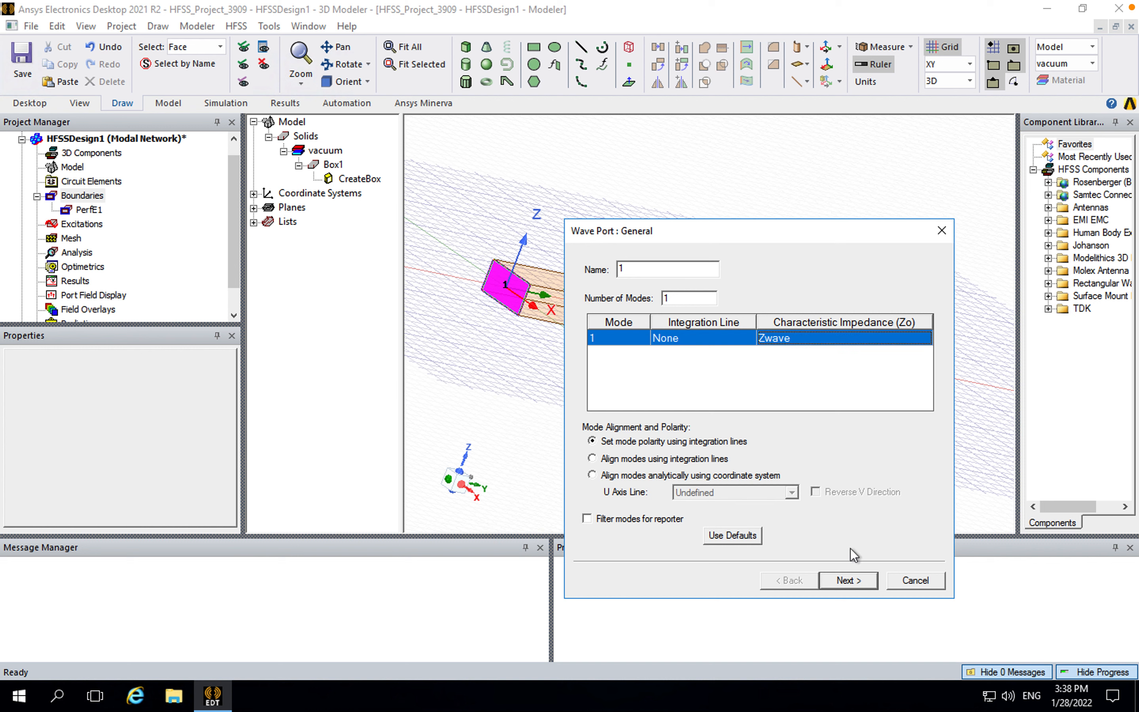
{"action": "left_click", "coordinate": [847, 580]}
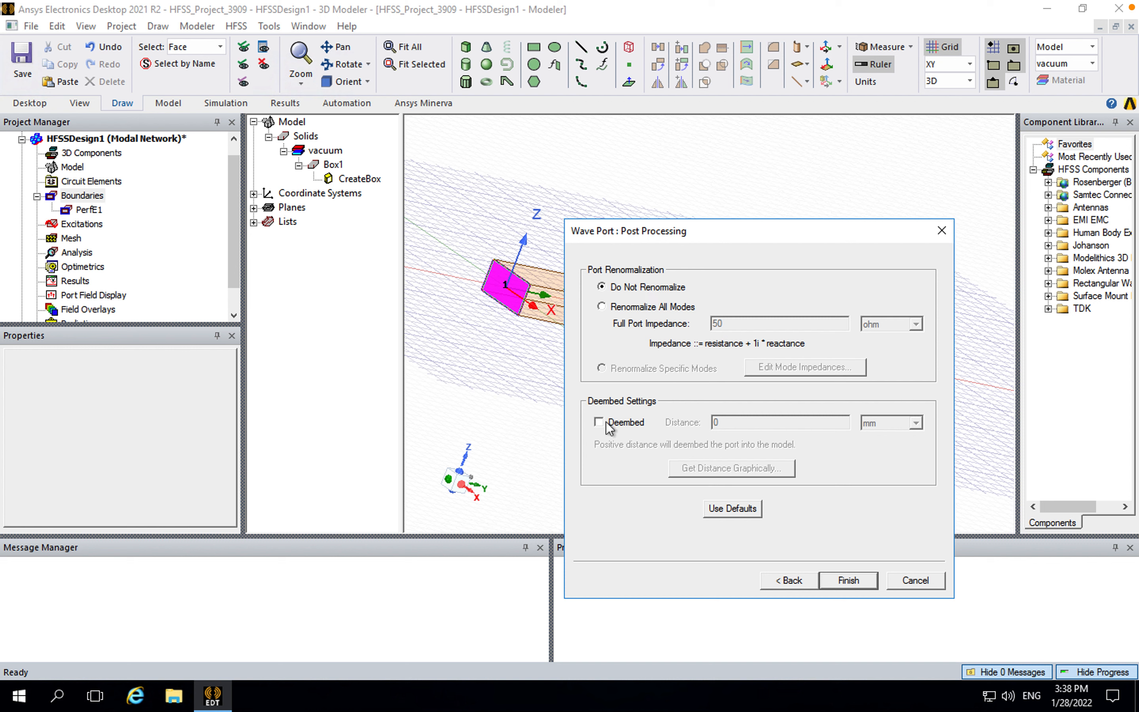
{"action": "left_click", "coordinate": [860, 581]}
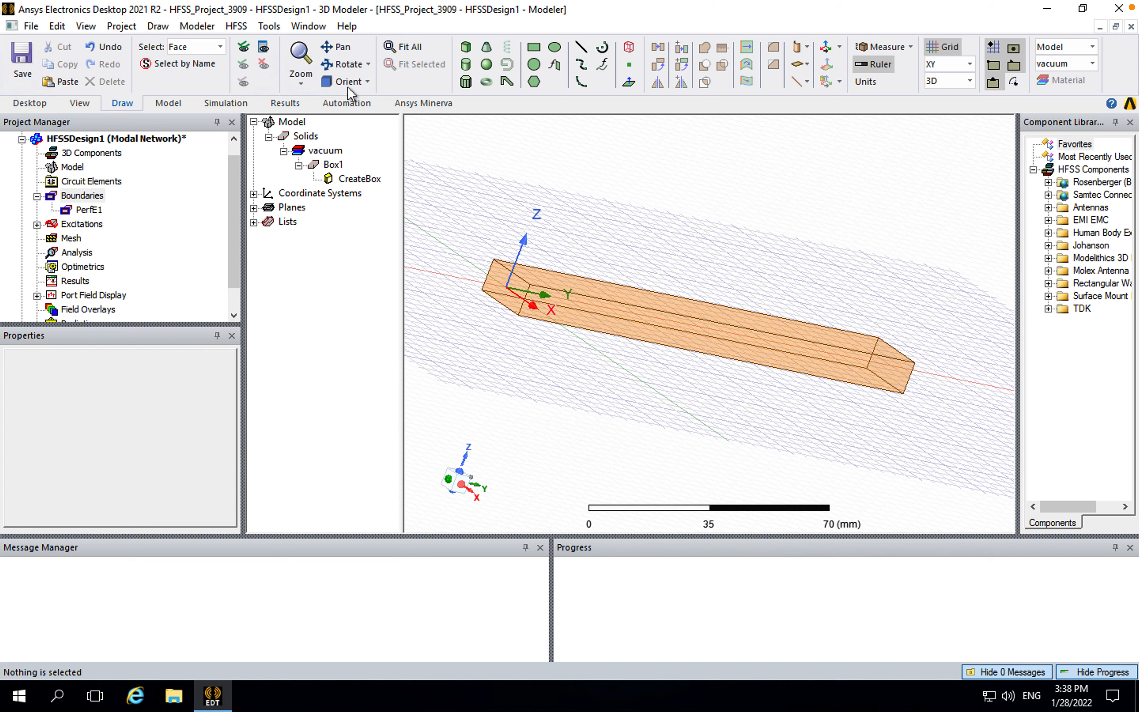
- Select the waveguide's far end face, opposite the origin, and start assigning a wave port excitation to it
{"action": "left_click", "coordinate": [347, 66]}
{"action": "mouse_move", "coordinate": [696, 329]}
{"action": "left_mouse_down"}
{"action": "mouse_move", "coordinate": [711, 317]}
{"action": "mouse_move", "coordinate": [702, 313]}
{"action": "left_mouse_up"}
{"action": "key", "text": "Escape"}
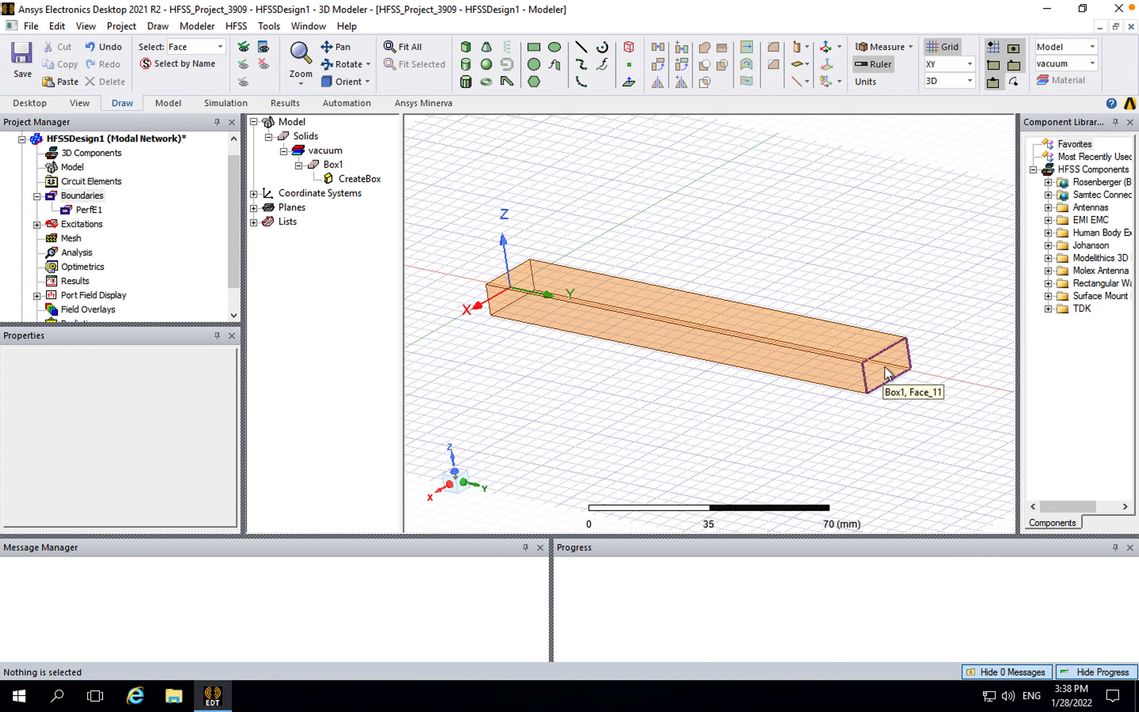
{"action": "left_click", "coordinate": [884, 367]}
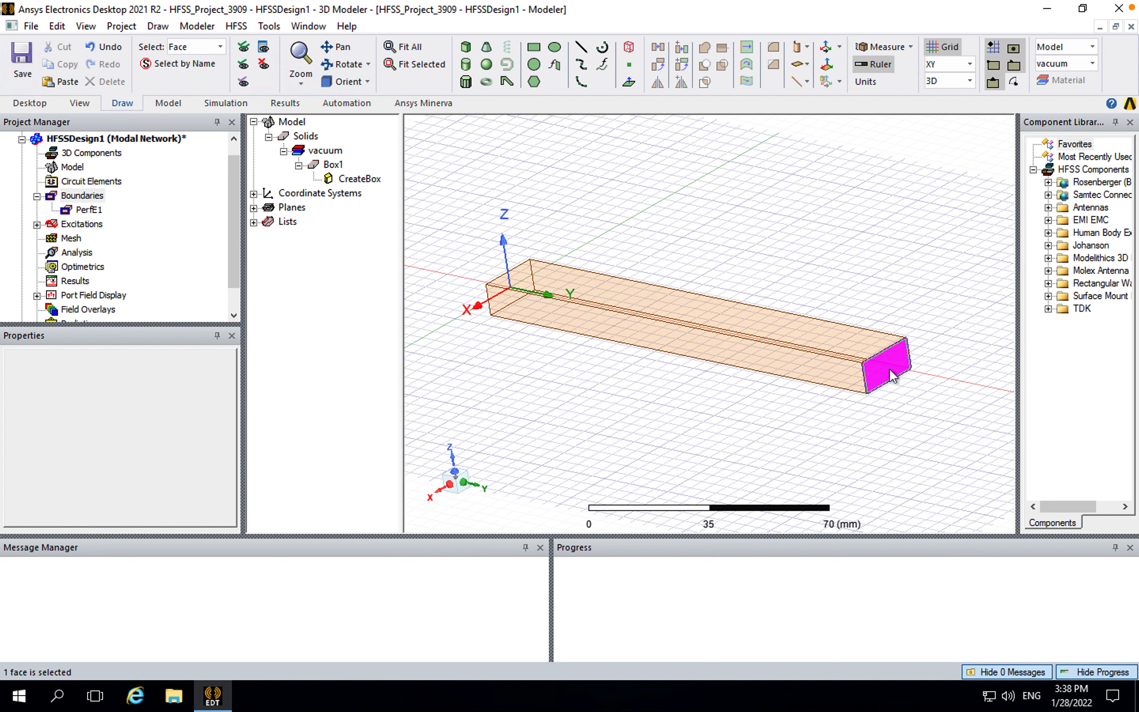
{"action": "right_click", "coordinate": [891, 375]}
{"action": "mouse_move", "coordinate": [971, 519]}
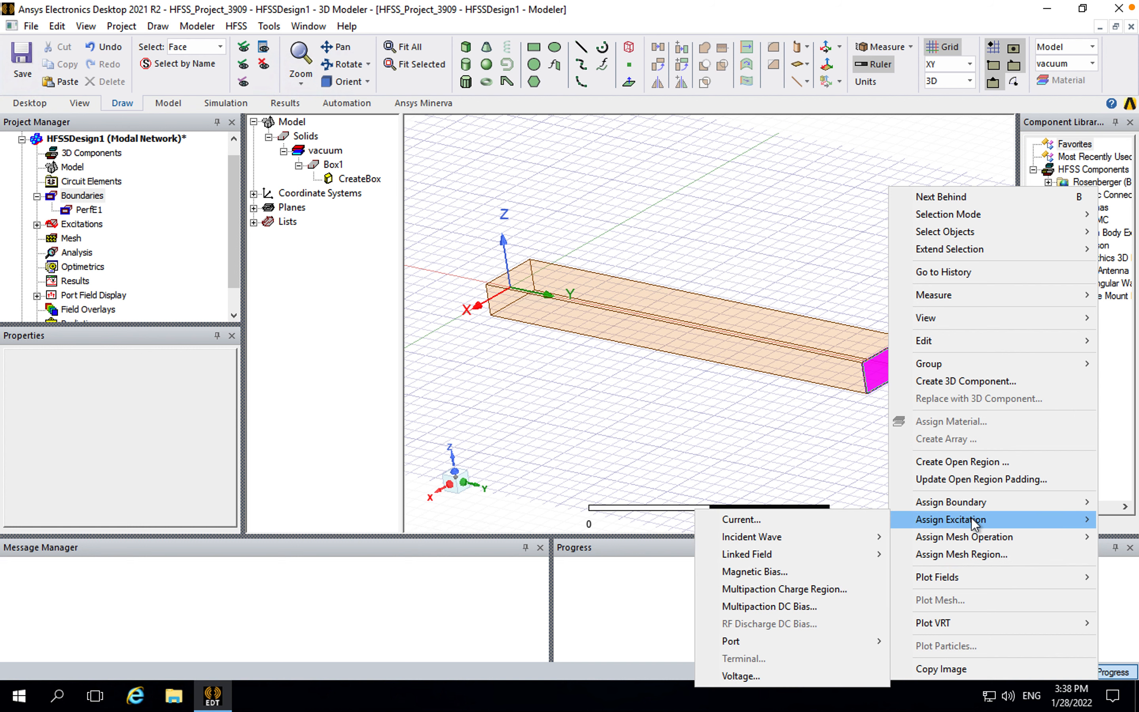
{"action": "mouse_move", "coordinate": [771, 639]}
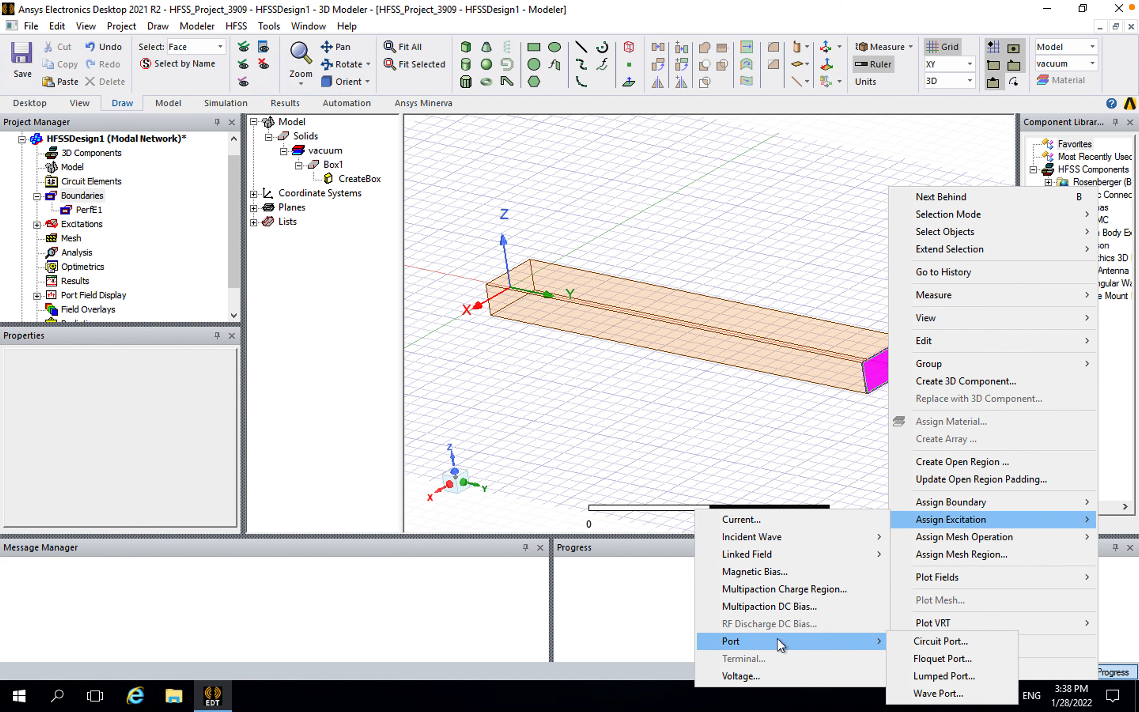
{"action": "left_click", "coordinate": [972, 693]}
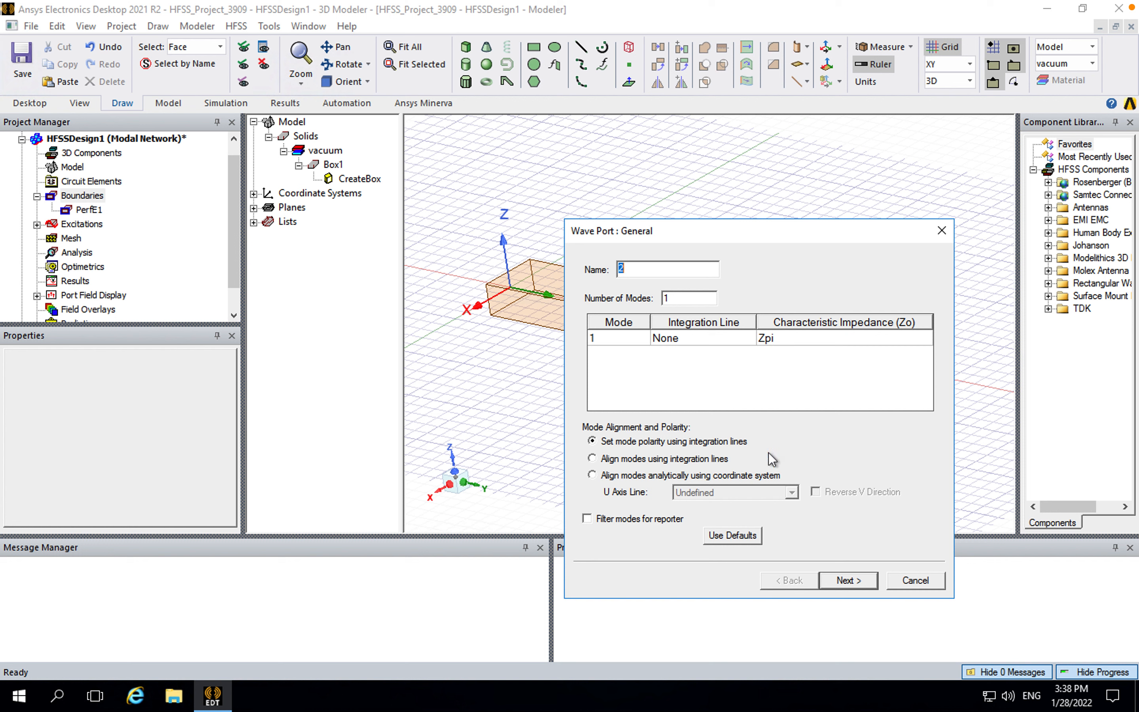
- Set the far-end port's characteristic impedance to Zwave and finish it without renormalization or deembedding
{"action": "left_click", "coordinate": [801, 340]}
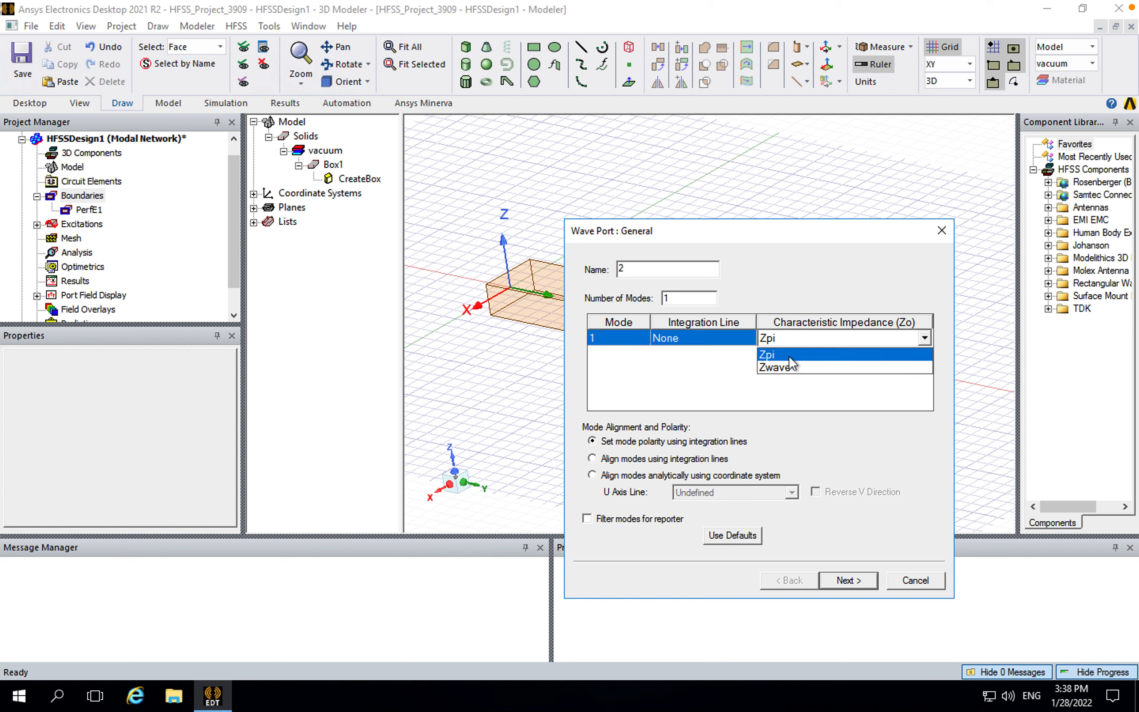
{"action": "left_click", "coordinate": [787, 370]}
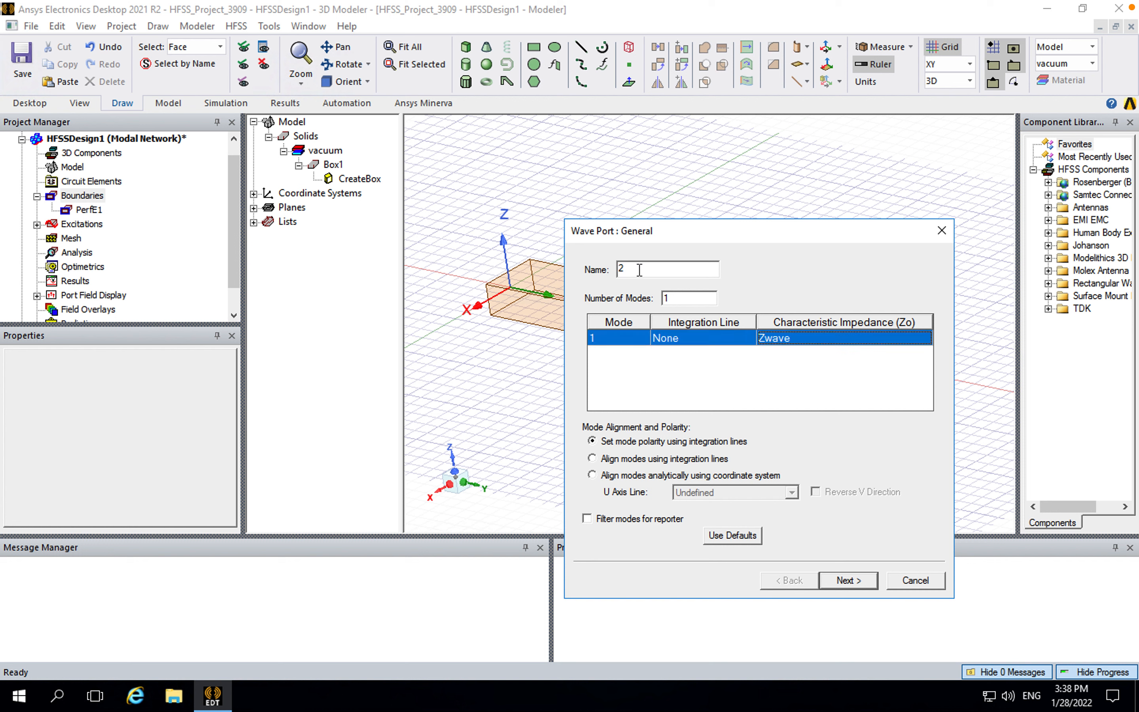
{"action": "left_click", "coordinate": [847, 580]}
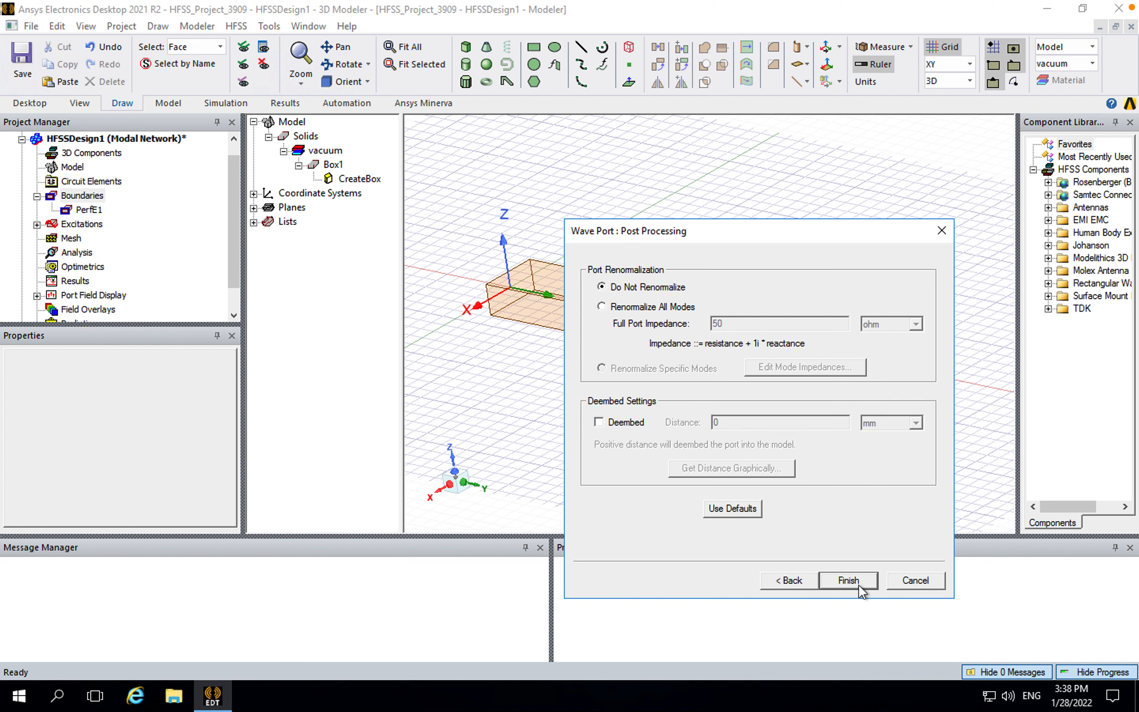
{"action": "left_click", "coordinate": [848, 580]}
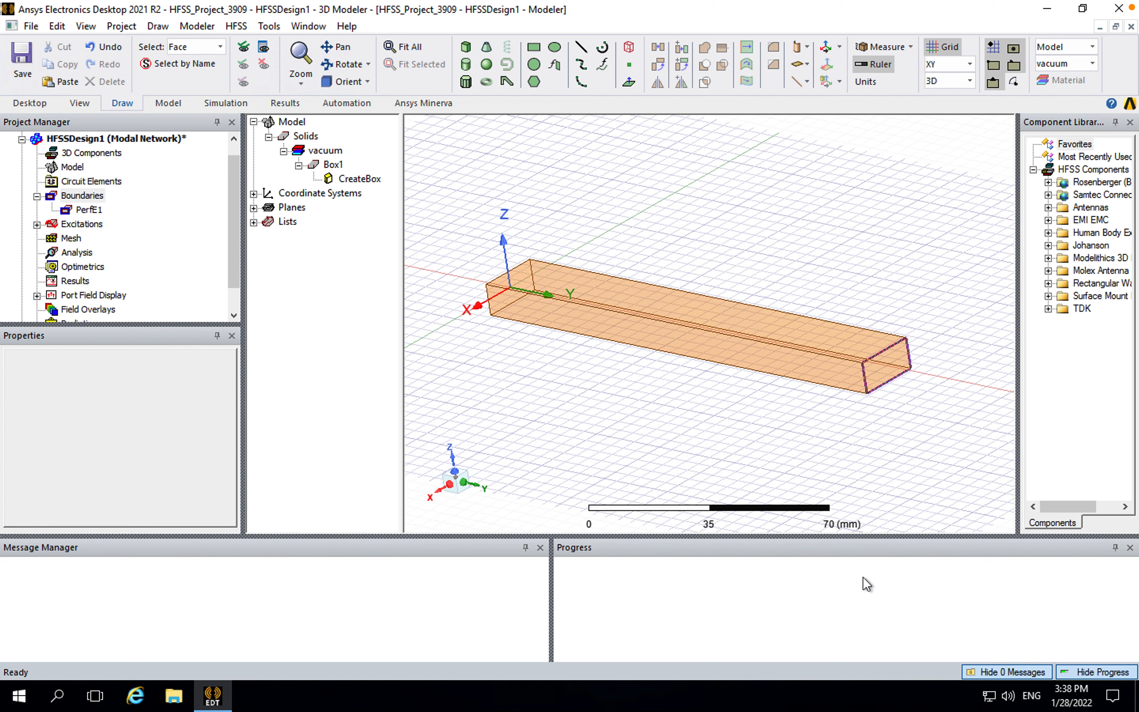
- Switch to the isometric view, expand the design's excitations, and highlight wave port 1 in the model
{"action": "left_click", "coordinate": [370, 86]}
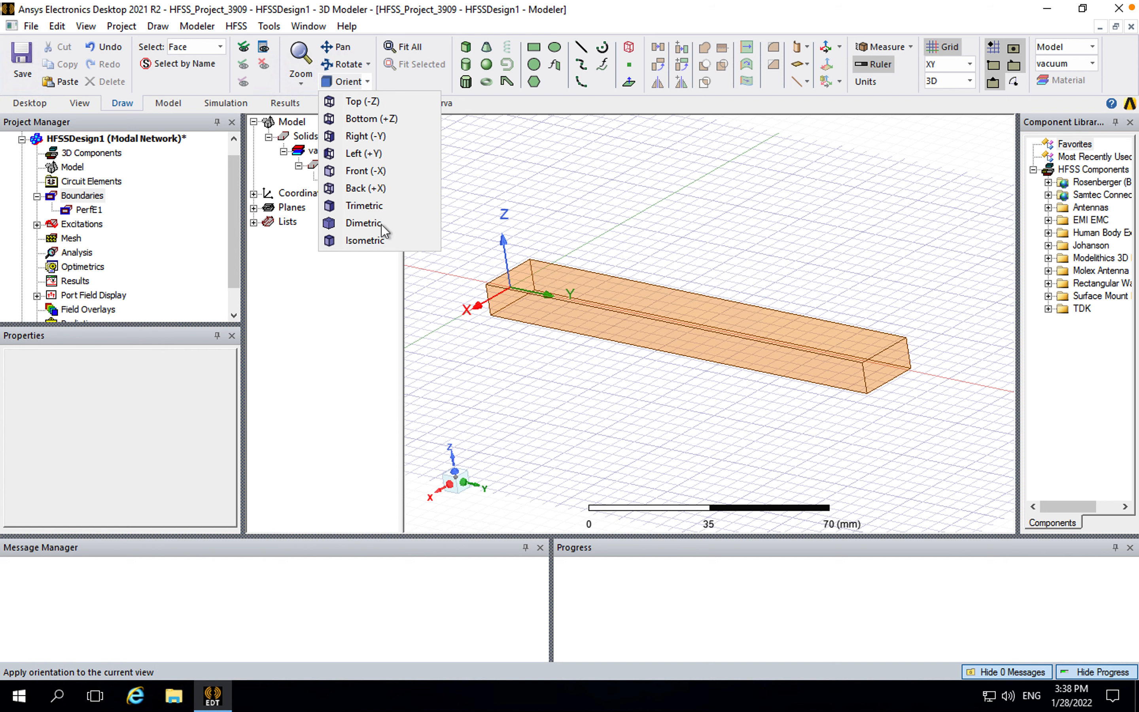
{"action": "left_click", "coordinate": [388, 239]}
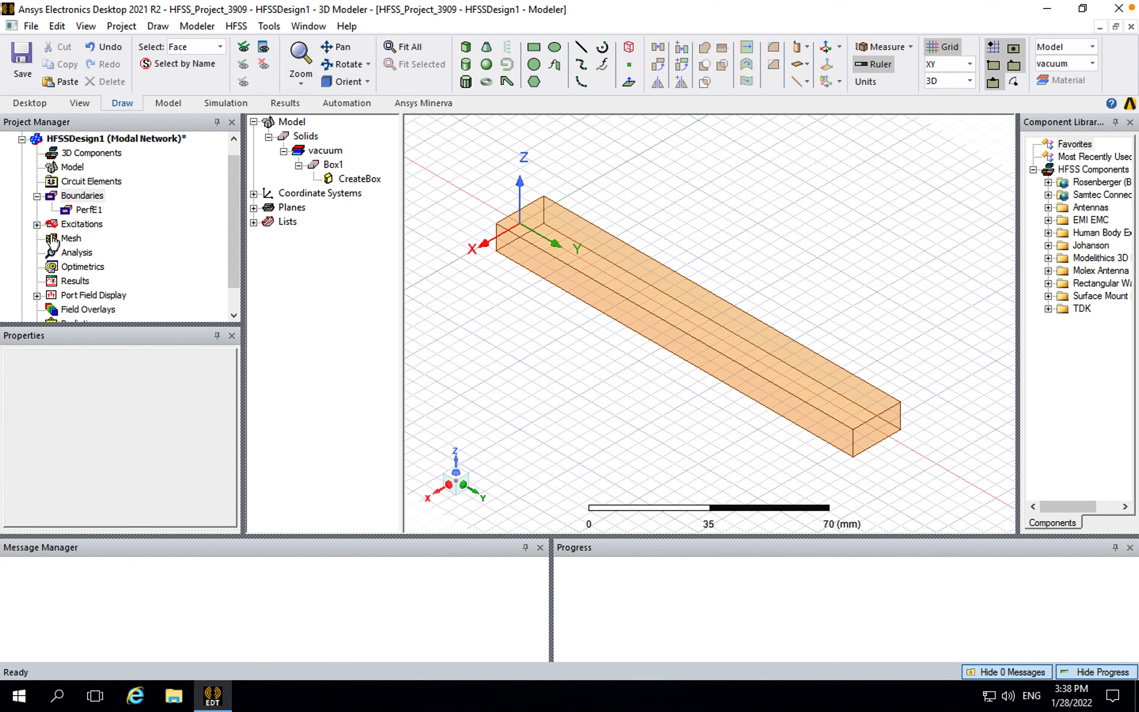
{"action": "left_click", "coordinate": [37, 224]}
{"action": "left_click", "coordinate": [75, 240]}
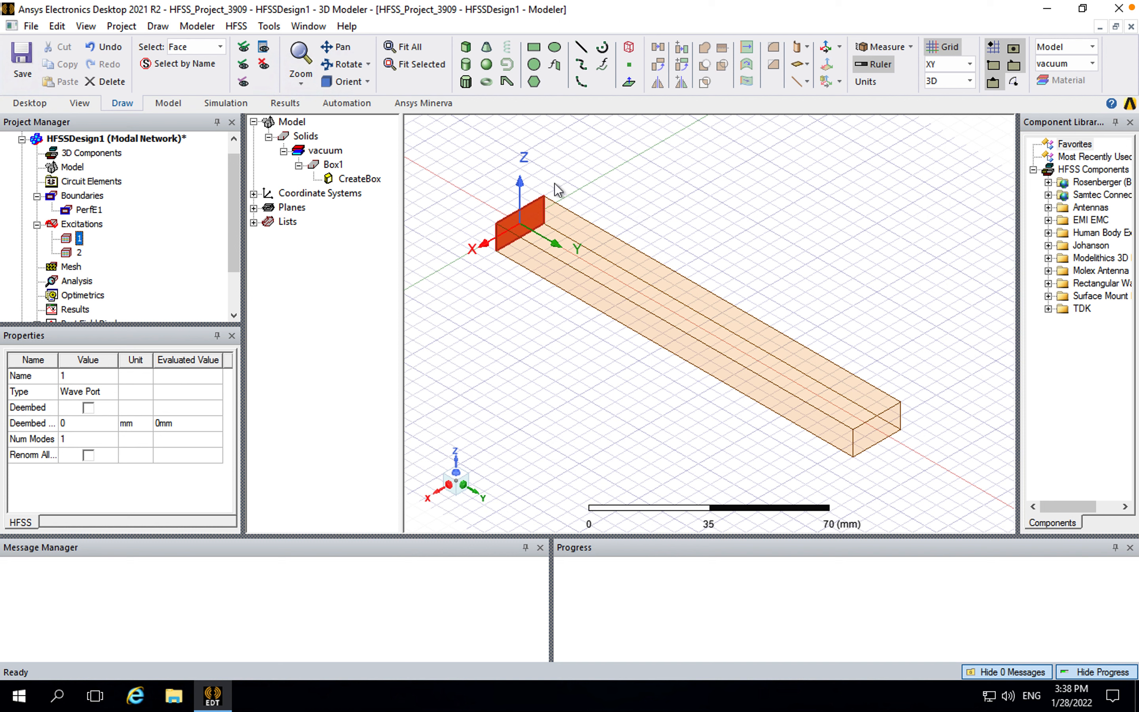
- Highlight wave port 2 in the model, and start adding an advanced solution setup to the analysis
{"action": "left_click", "coordinate": [79, 253]}
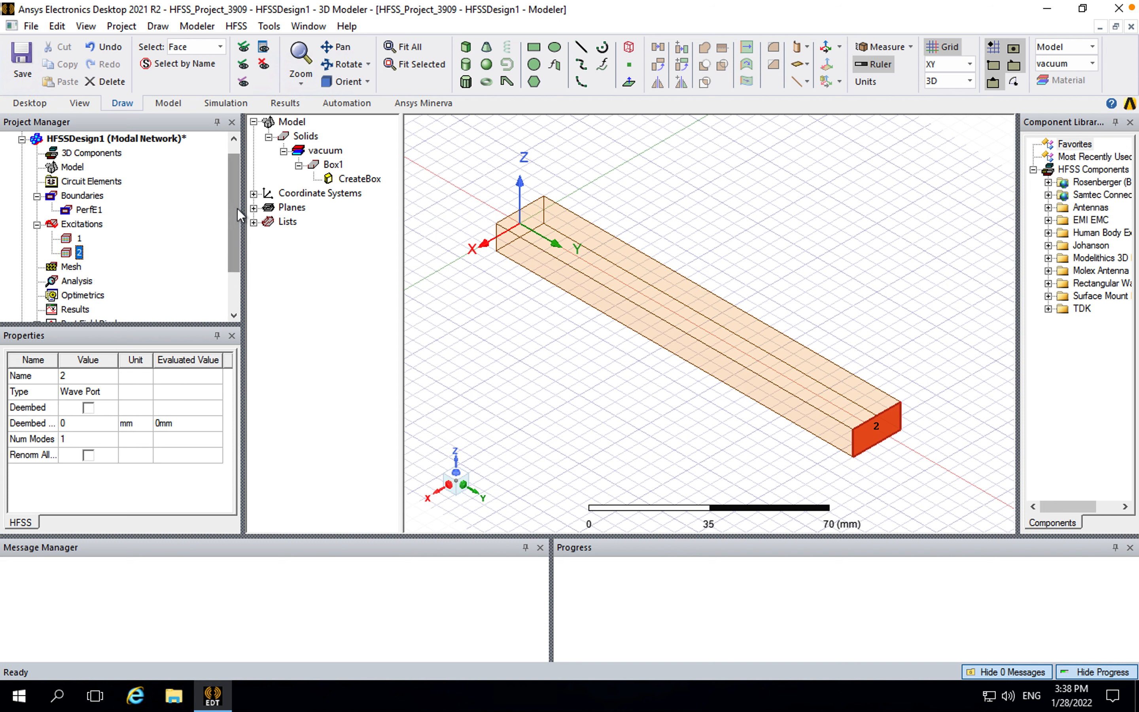
{"action": "left_click_drag", "start_coordinate": [235, 207], "coordinate": [235, 224]}
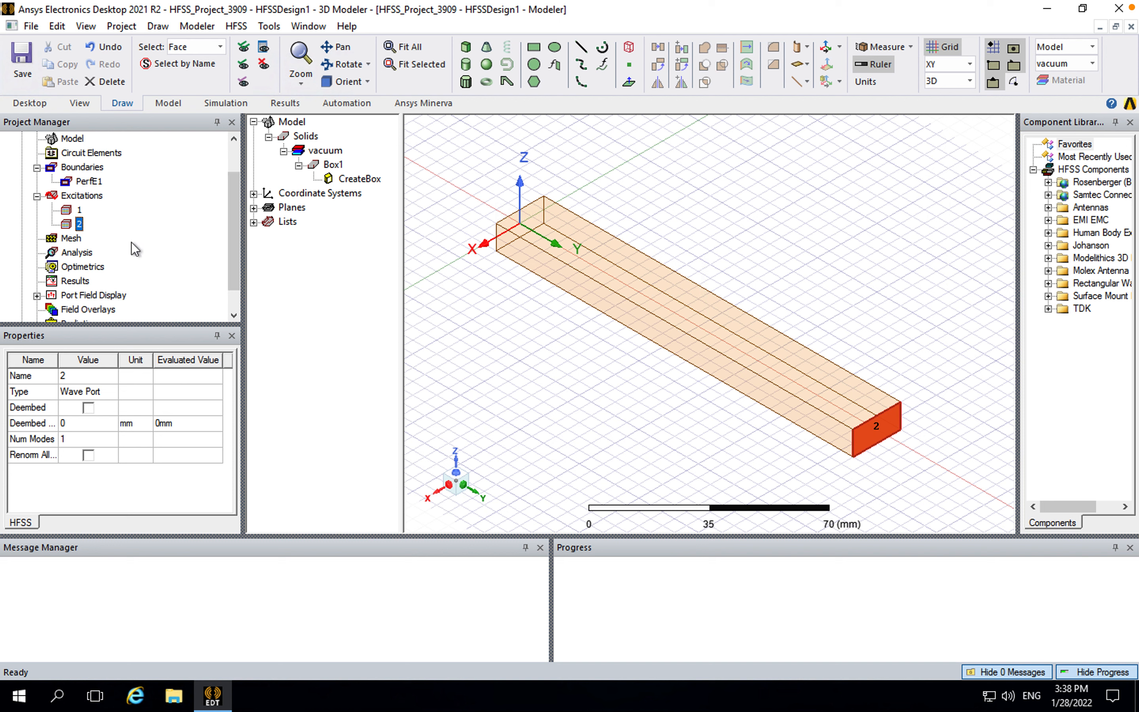
{"action": "left_click", "coordinate": [86, 255]}
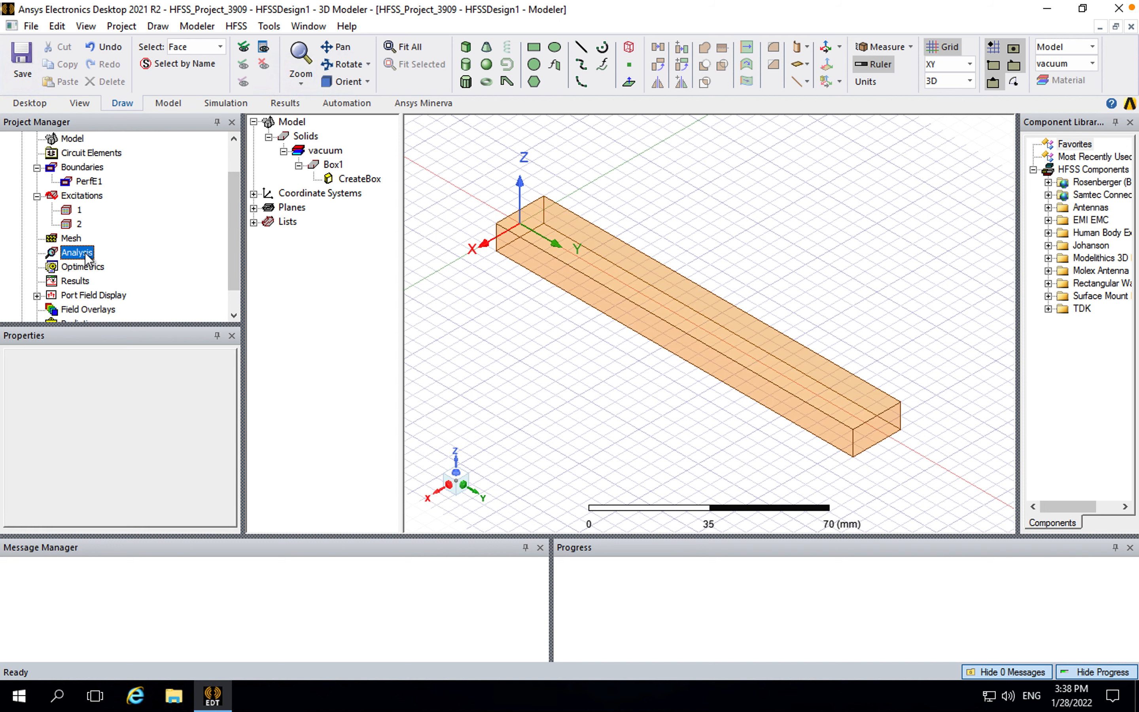
{"action": "right_click", "coordinate": [86, 255]}
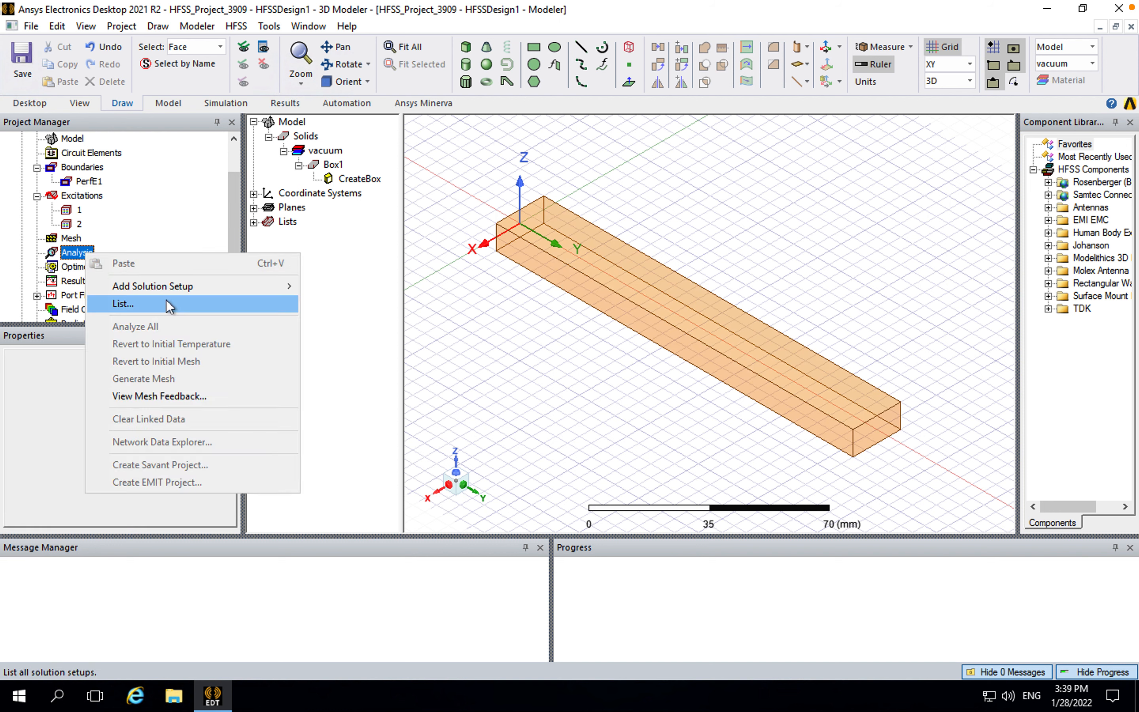
{"action": "mouse_move", "coordinate": [173, 289]}
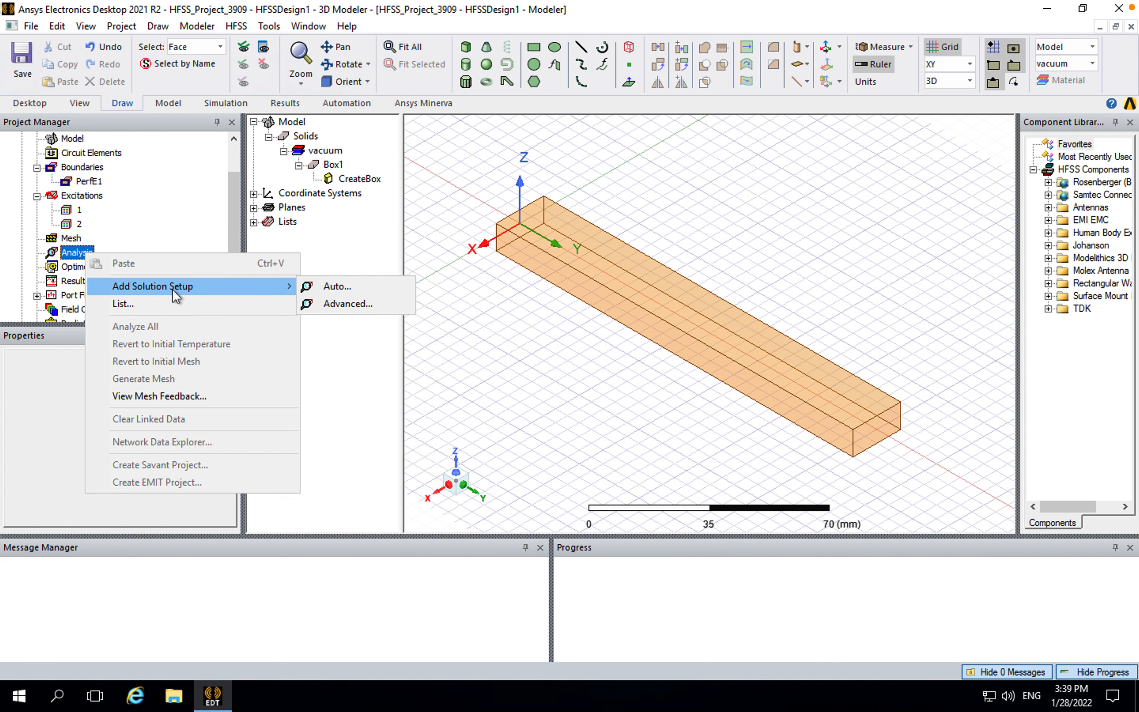
{"action": "left_click", "coordinate": [369, 304]}
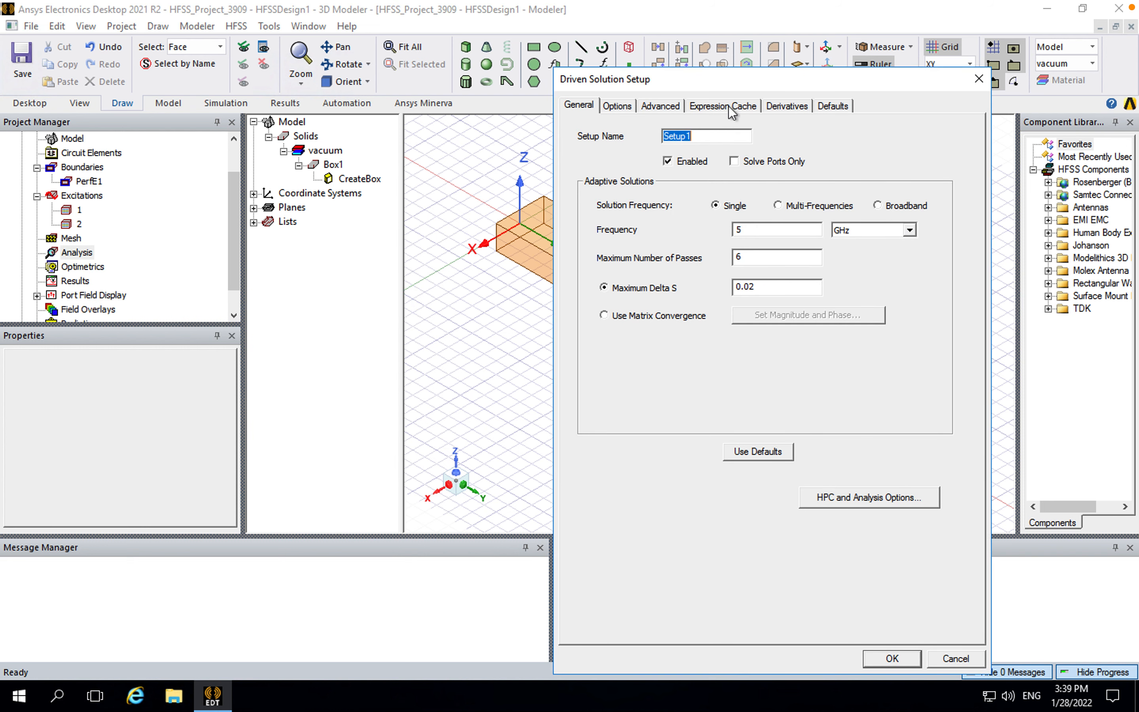
{"action": "left_click_drag", "start_coordinate": [741, 84], "coordinate": [683, 68]}
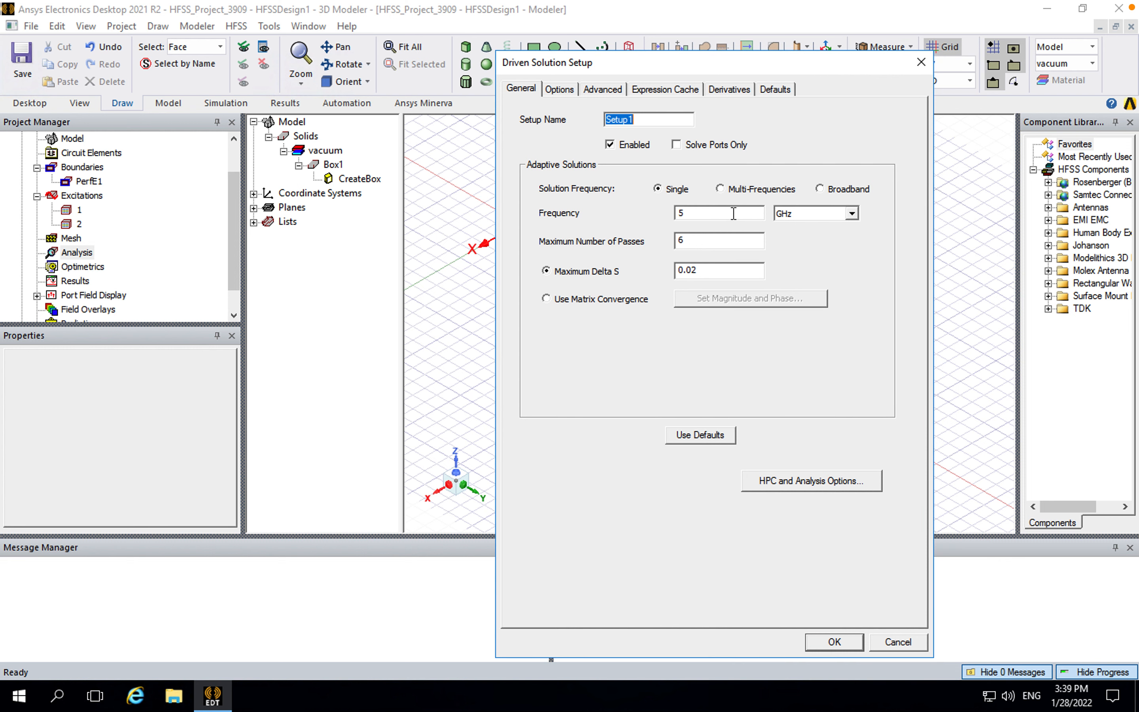
- Set the solution frequency to 20 GHz, the maximum number of passes to 15, and the maximum Delta S to 0.01
{"action": "left_click", "coordinate": [733, 213]}
{"action": "type", "text": "20"}
{"action": "left_click", "coordinate": [721, 244]}
{"action": "key", "text": "BackSpace"}
{"action": "type", "text": "15"}
{"action": "left_click", "coordinate": [733, 273]}
{"action": "key", "text": "BackSpace"}
{"action": "type", "text": "1"}
- Set the minimum number of passes to 6 and minimum converged passes to 3, and accept the solution setup
{"action": "left_click", "coordinate": [570, 92]}
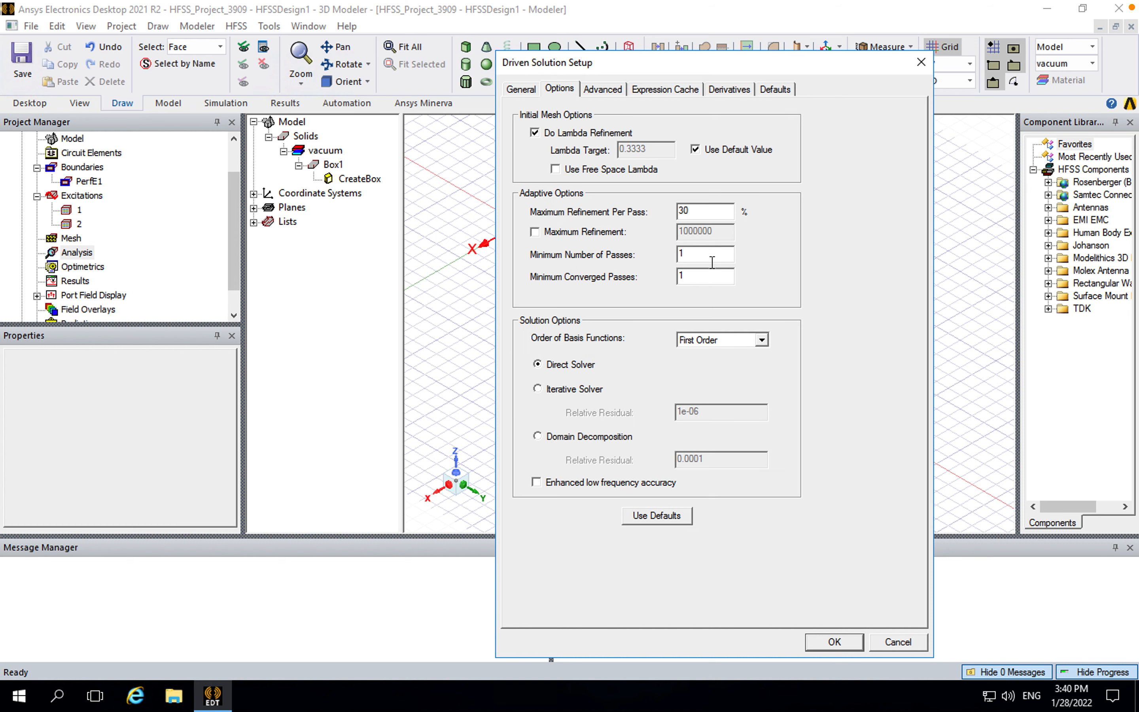
{"action": "key", "text": "BackSpace"}
{"action": "type", "text": "6"}
{"action": "left_click", "coordinate": [707, 278]}
{"action": "left_click_drag", "start_coordinate": [707, 279], "coordinate": [617, 280]}
{"action": "type", "text": "3"}
{"action": "left_click", "coordinate": [520, 89]}
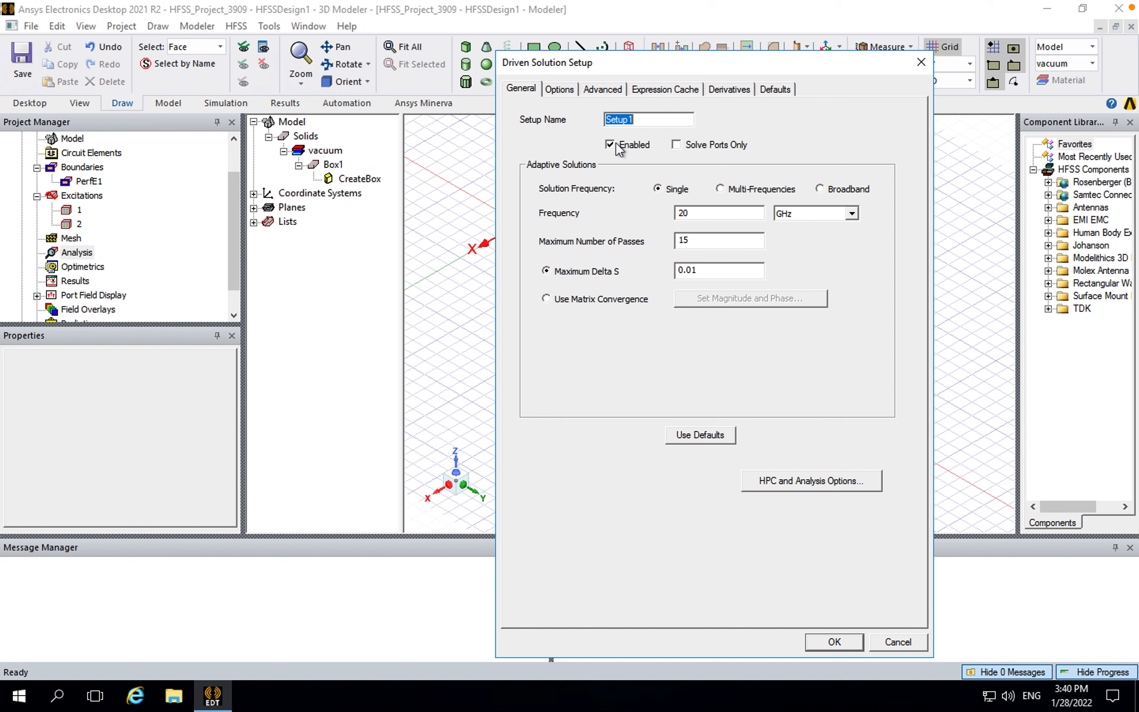
{"action": "left_click", "coordinate": [564, 89]}
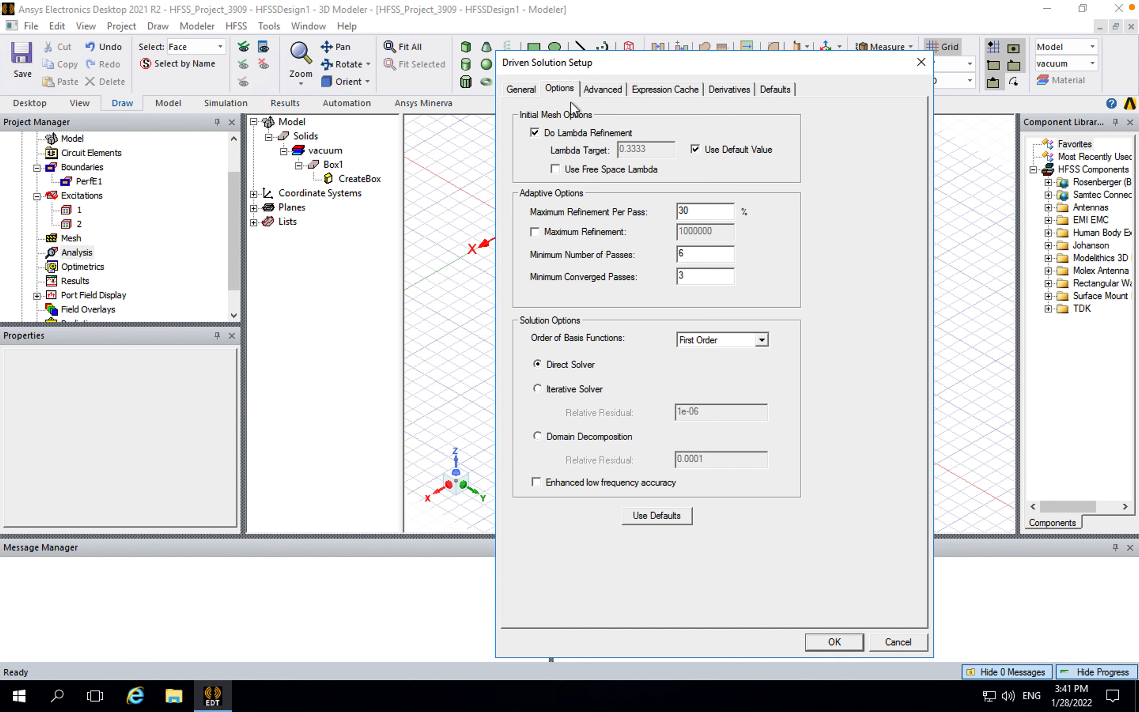
{"action": "left_click", "coordinate": [844, 644]}
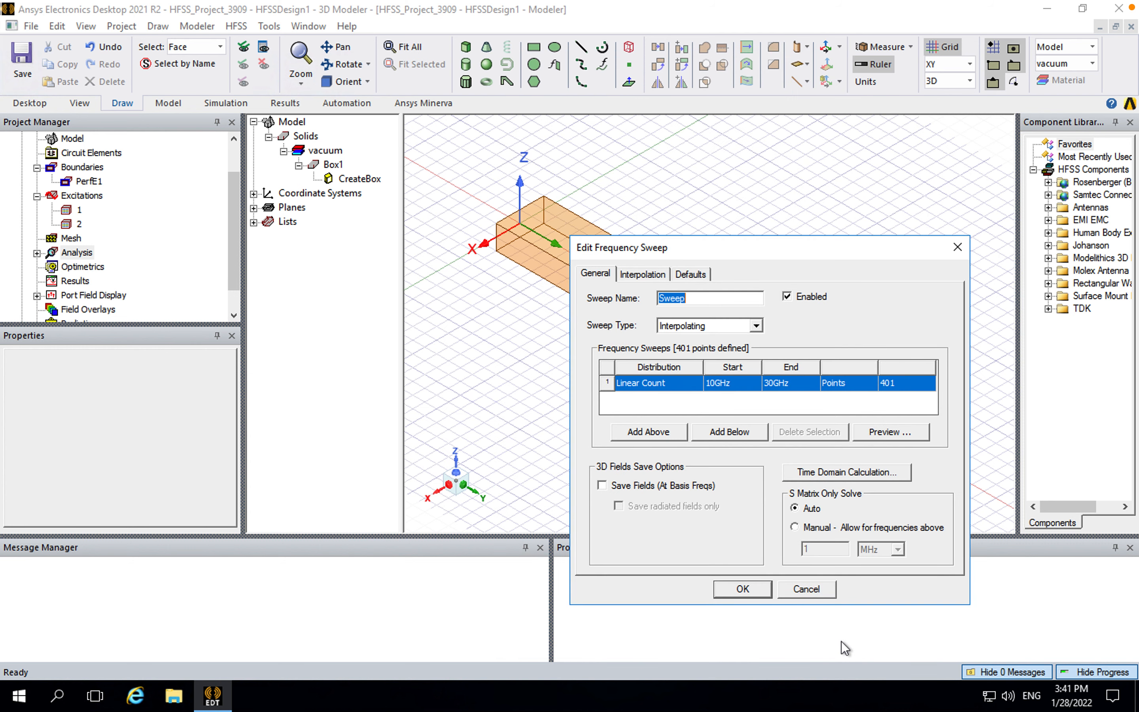
- Set the interpolating frequency sweep to start at 1 GHz and end at 20 GHz
{"action": "left_click_drag", "start_coordinate": [821, 243], "coordinate": [675, 145]}
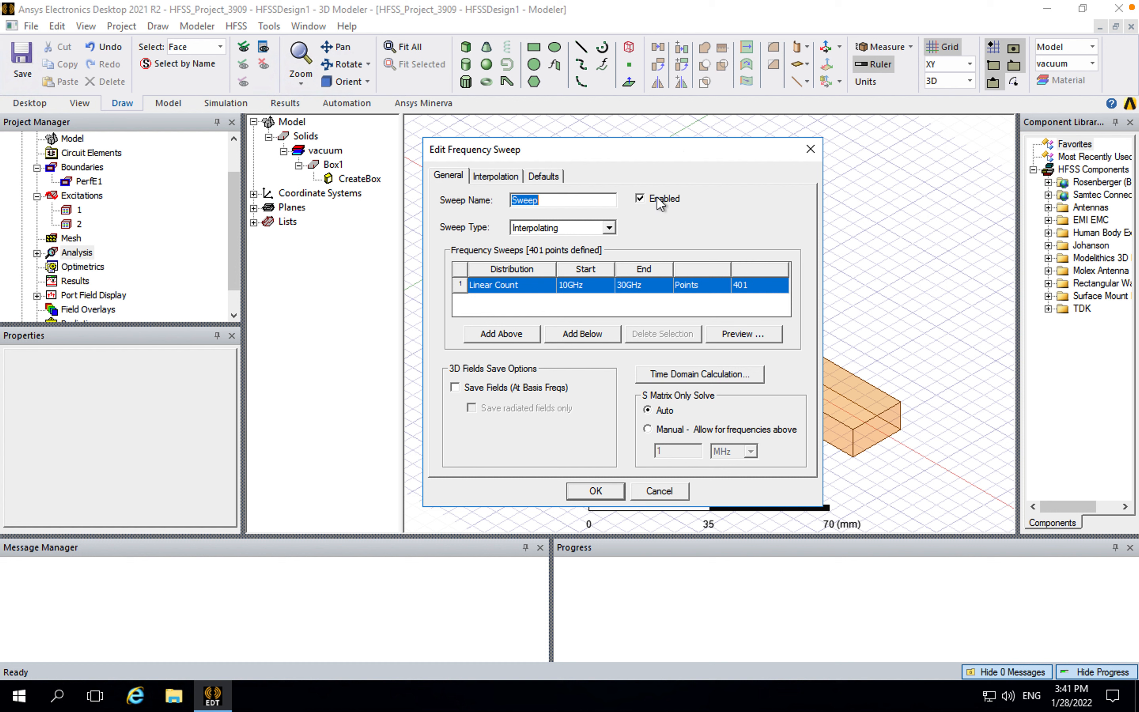
{"action": "left_click", "coordinate": [582, 289]}
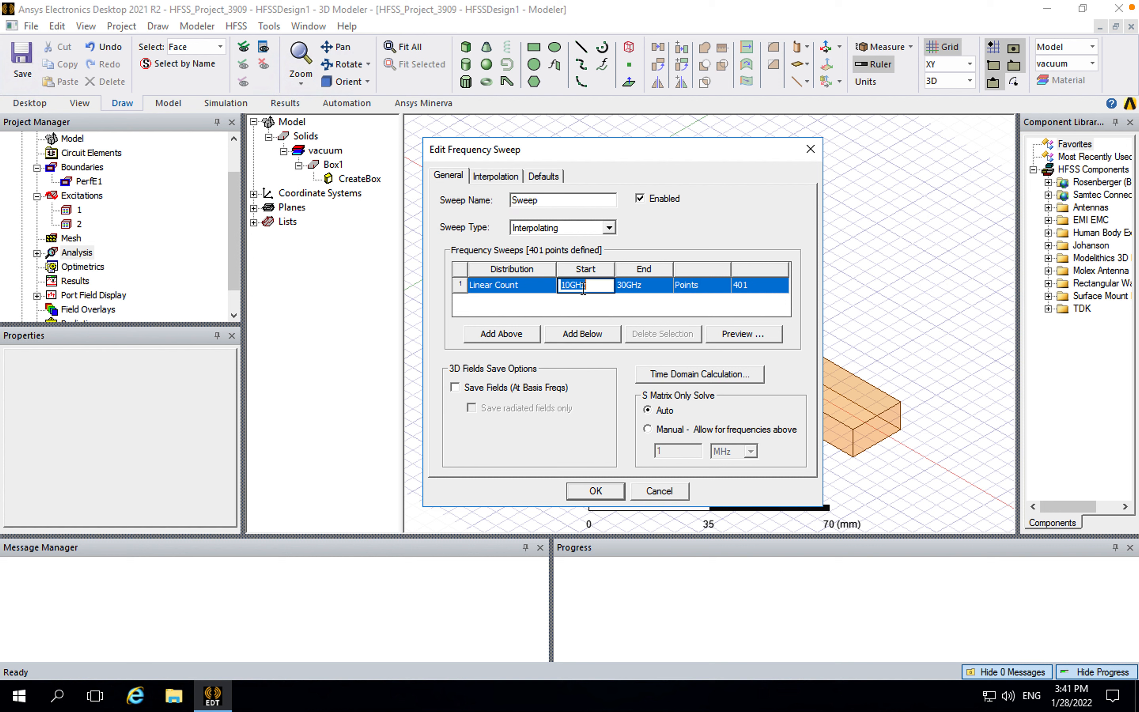
{"action": "type", "text": "1GHz"}
{"action": "key", "text": "Tab"}
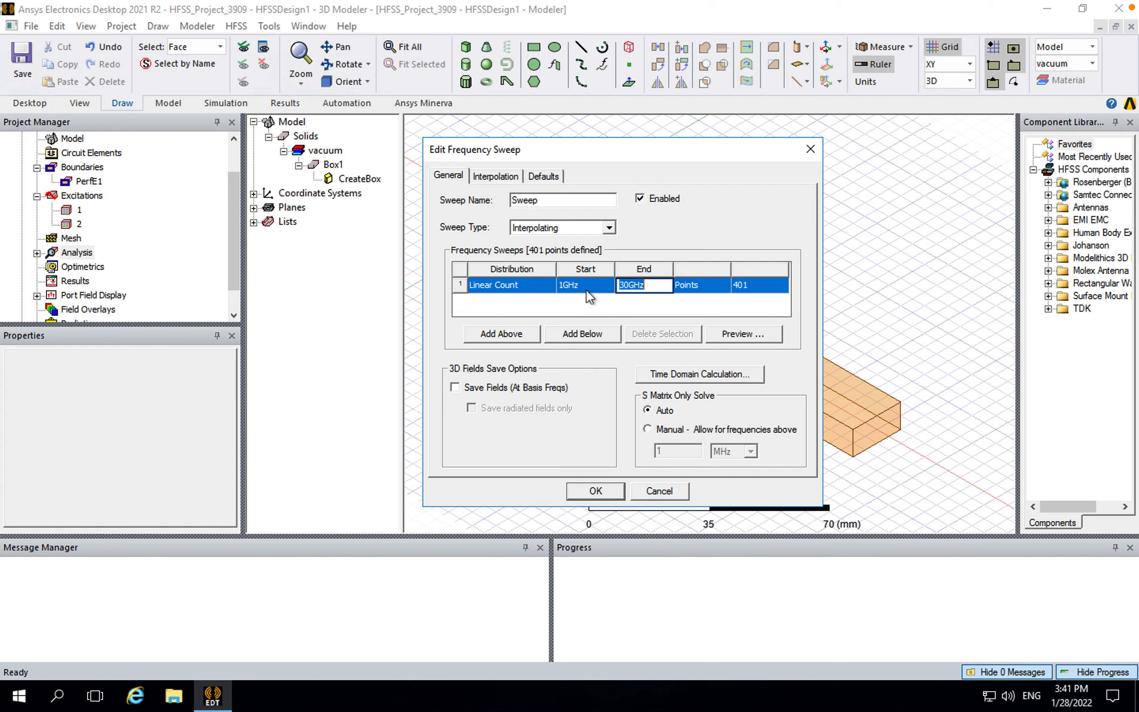
{"action": "type", "text": "20GHz"}
{"action": "key", "text": "Tab"}
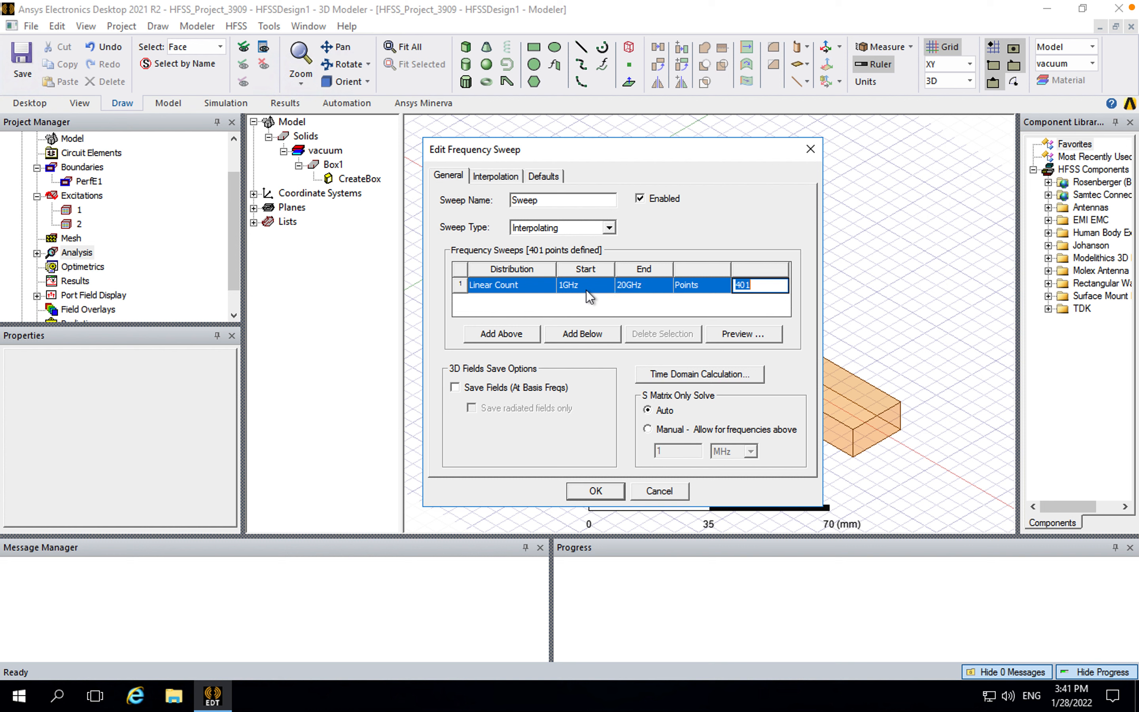
- Change the sweep distribution to Linear Step with a step size of 0.25 GHz
{"action": "left_click", "coordinate": [538, 289]}
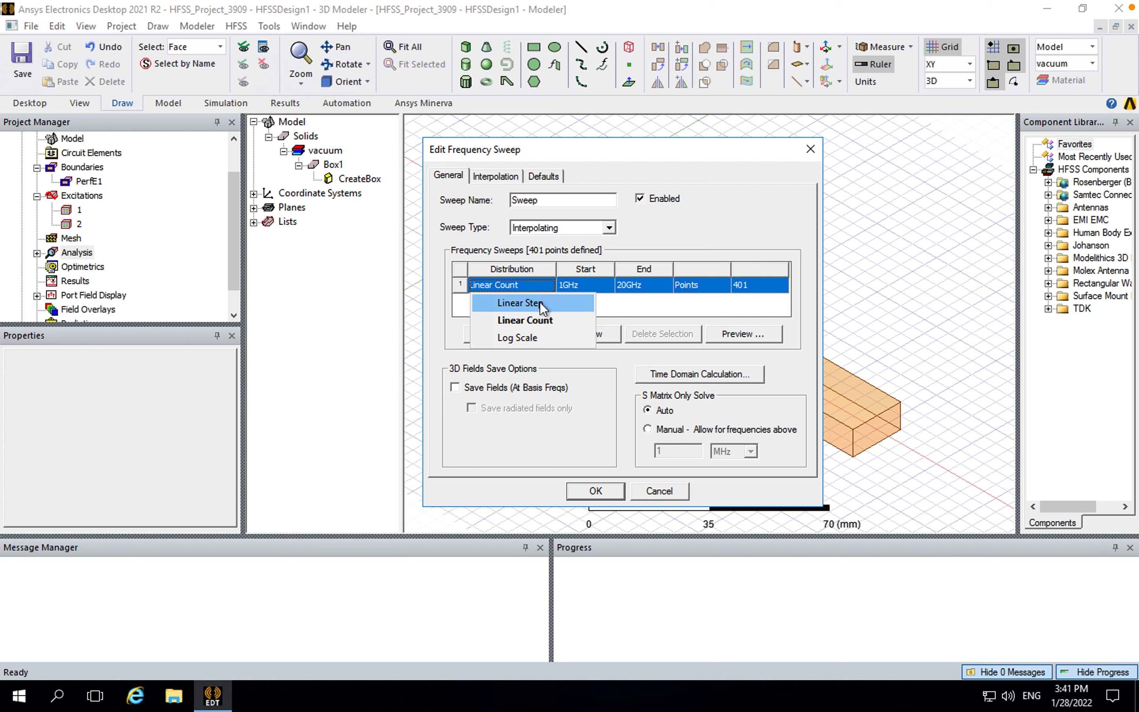
{"action": "left_click", "coordinate": [540, 302]}
{"action": "left_click", "coordinate": [747, 289]}
{"action": "left_click", "coordinate": [747, 289]}
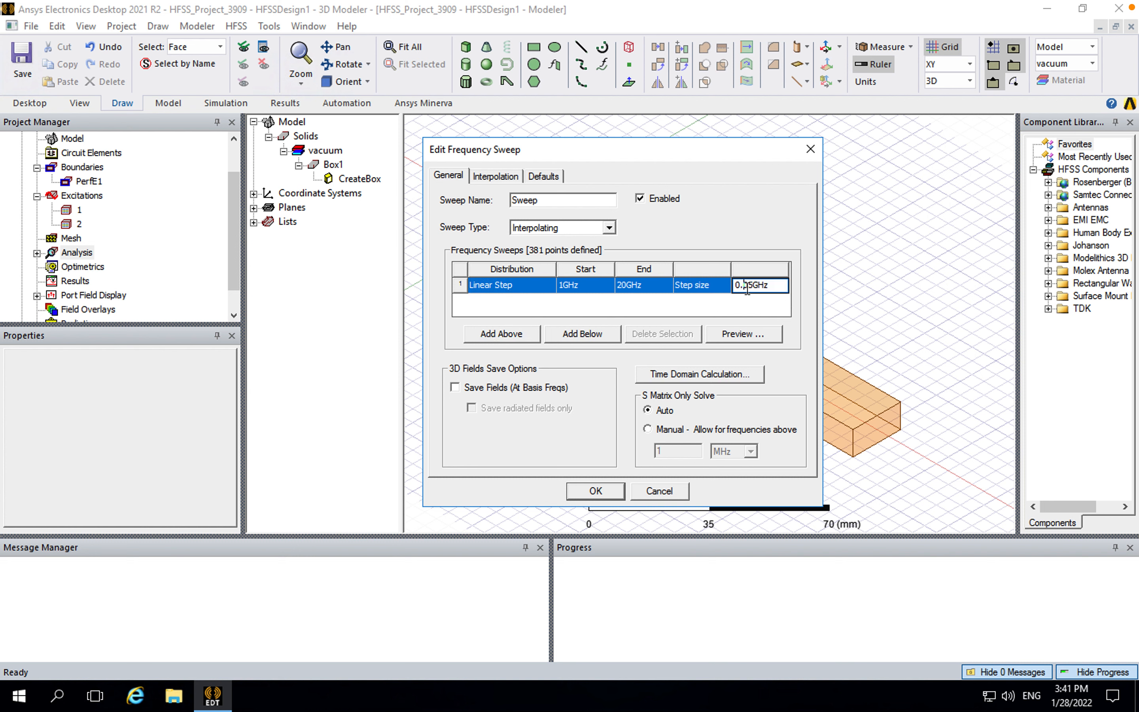
{"action": "key", "text": "BackSpace"}
{"action": "type", "text": "2"}
{"action": "left_click", "coordinate": [757, 304]}
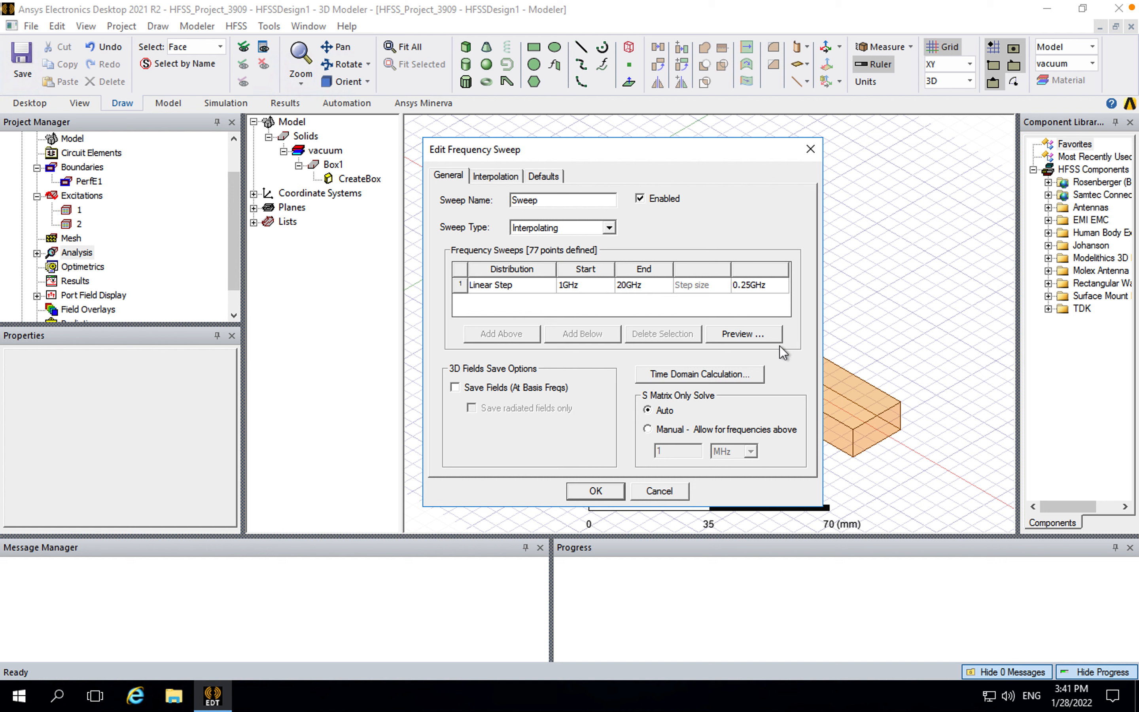
- Preview the list of sweep points through to its end, and accept the frequency sweep
{"action": "left_click", "coordinate": [757, 340]}
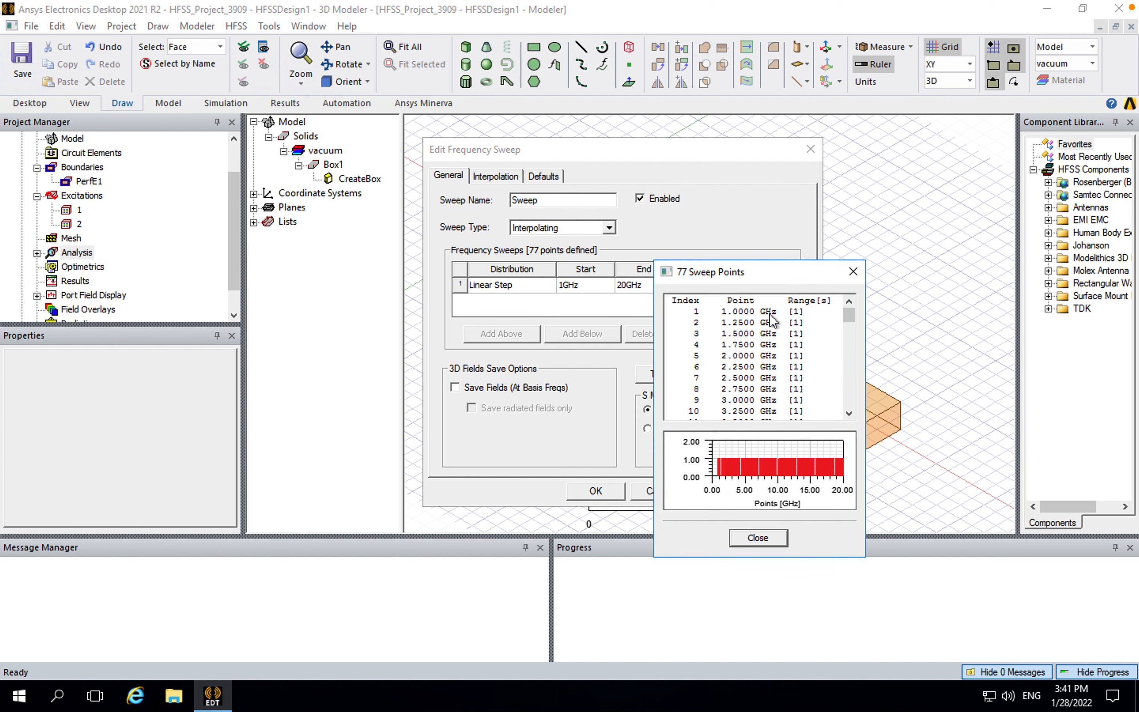
{"action": "left_click_drag", "start_coordinate": [857, 324], "coordinate": [861, 429]}
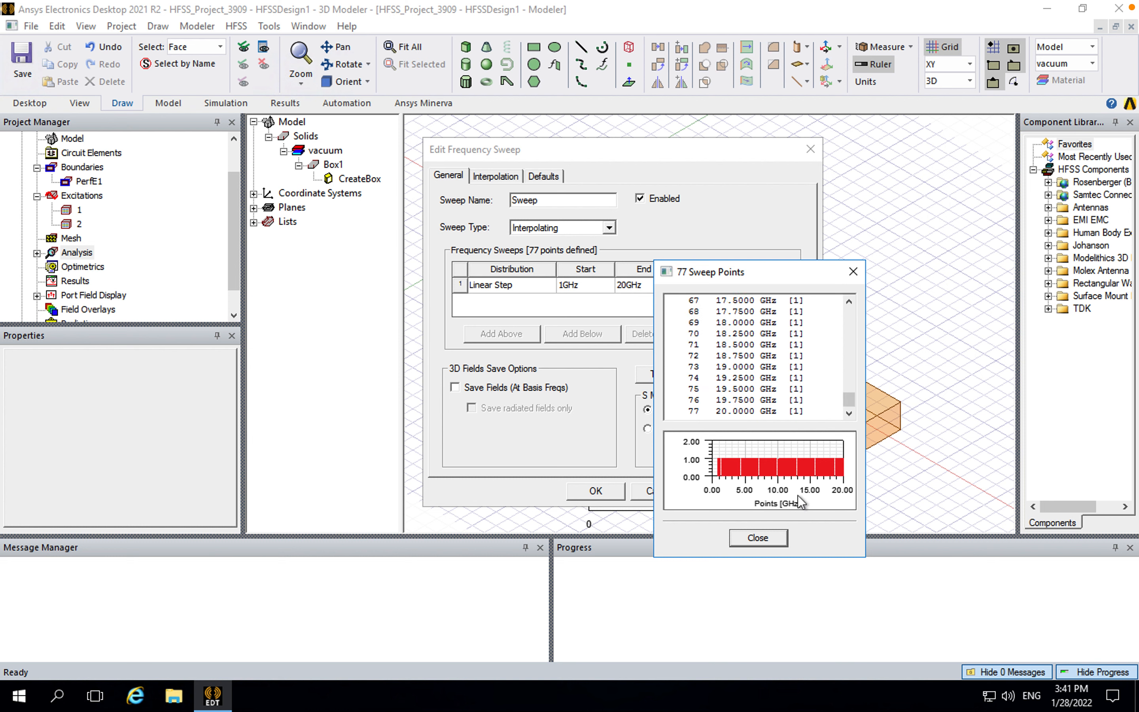
{"action": "left_click", "coordinate": [763, 540]}
{"action": "left_click", "coordinate": [600, 491]}
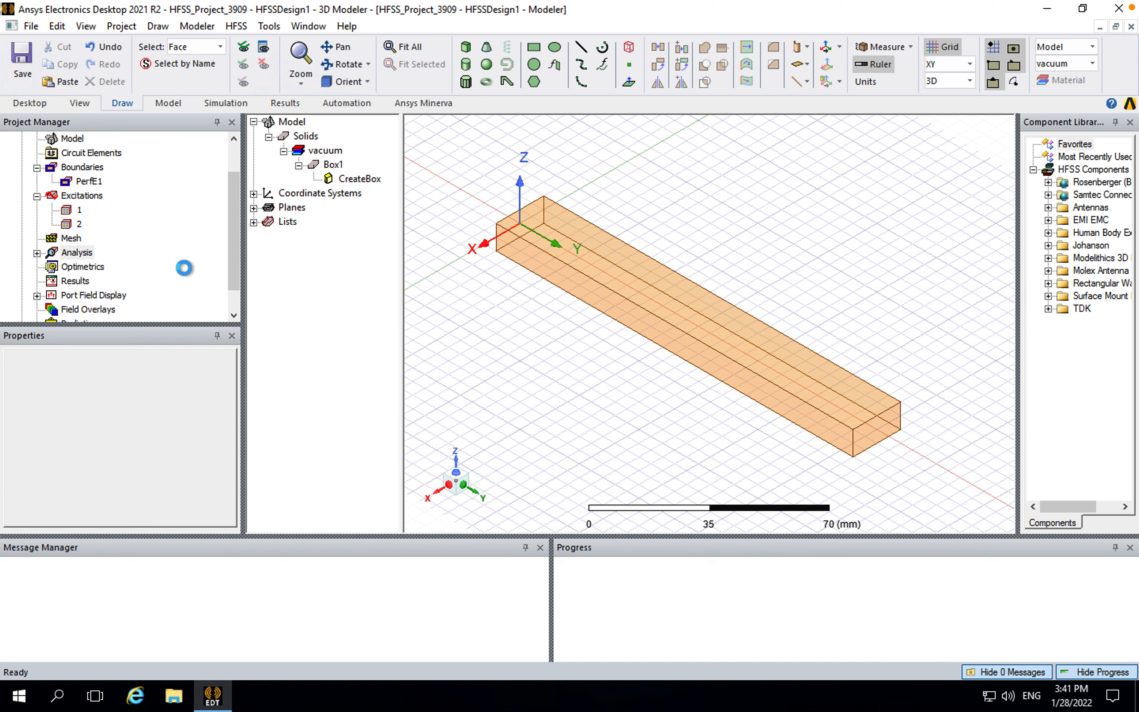
- Expand the analysis and review the general and adaptive options of Setup1 without changing them
{"action": "left_click", "coordinate": [37, 253]}
{"action": "left_click", "coordinate": [52, 266]}
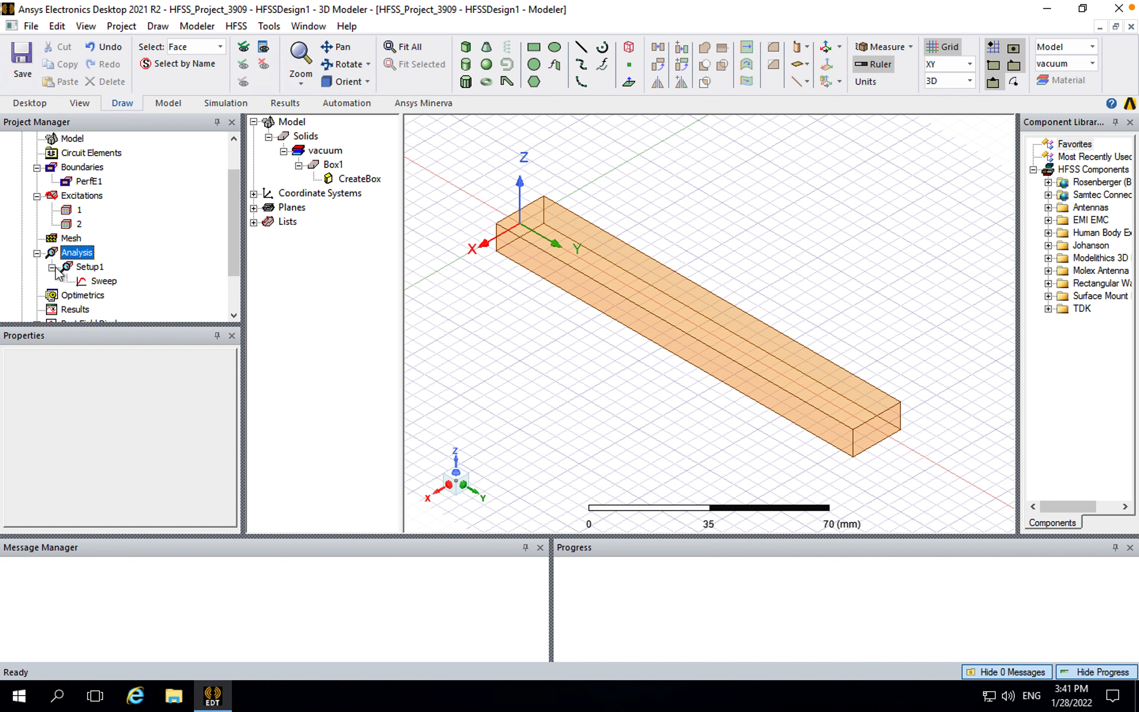
{"action": "left_click", "coordinate": [96, 272]}
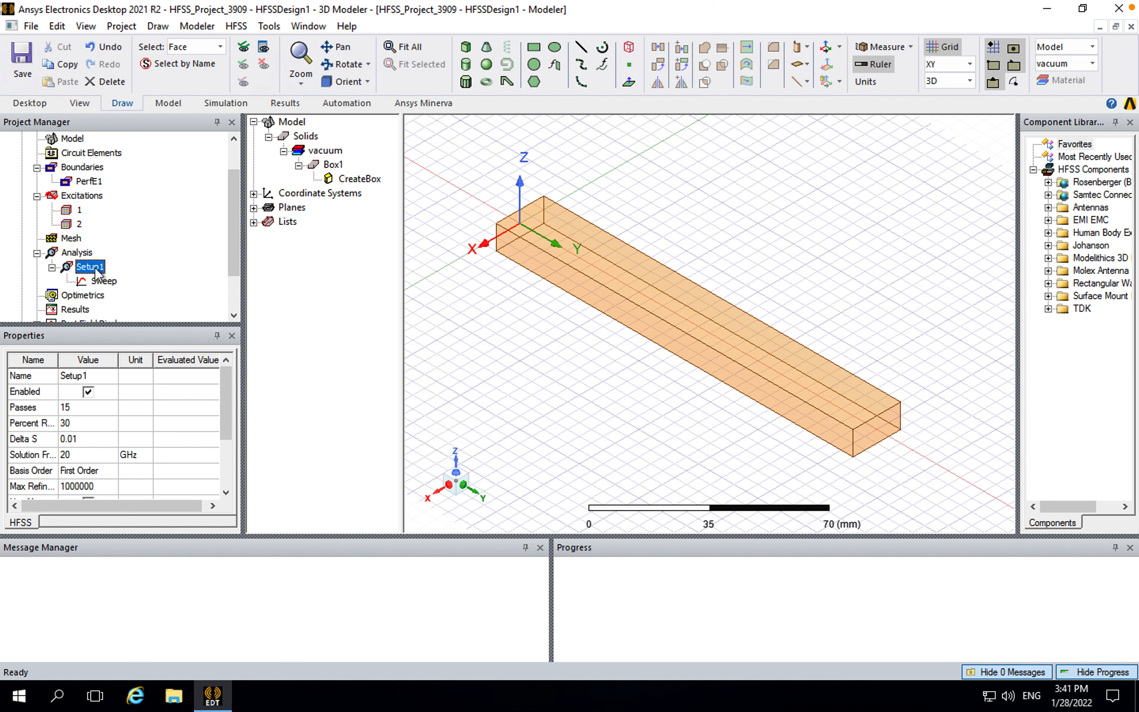
{"action": "double_click", "coordinate": [97, 272]}
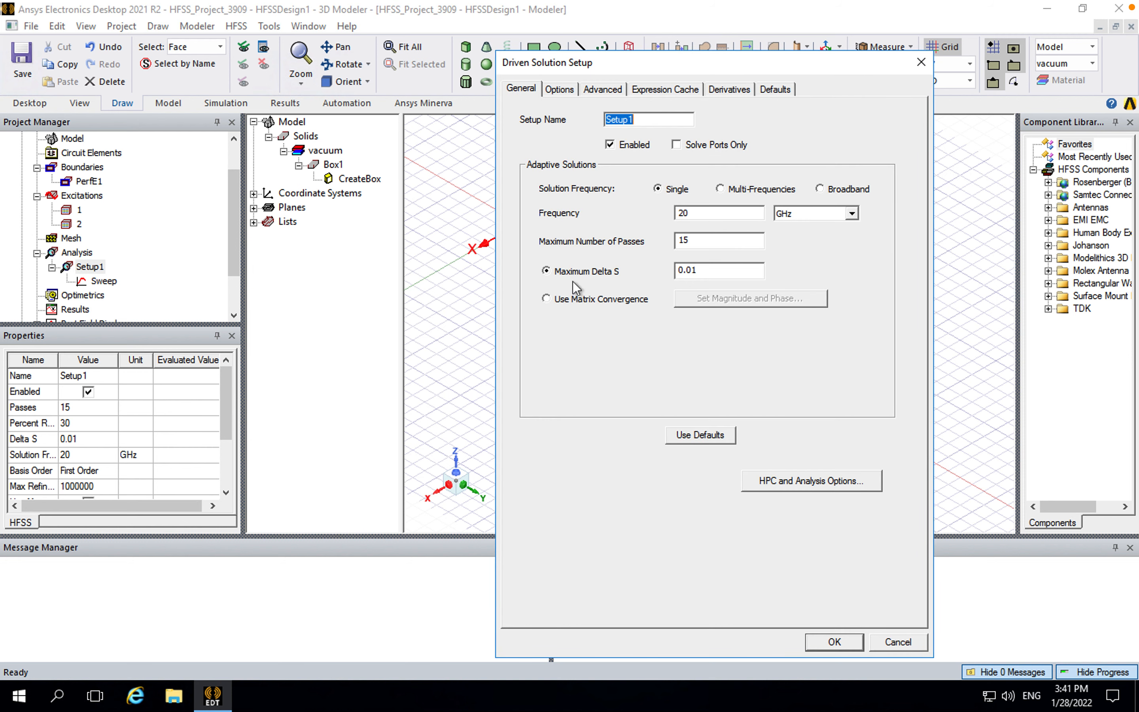
{"action": "left_click", "coordinate": [572, 87]}
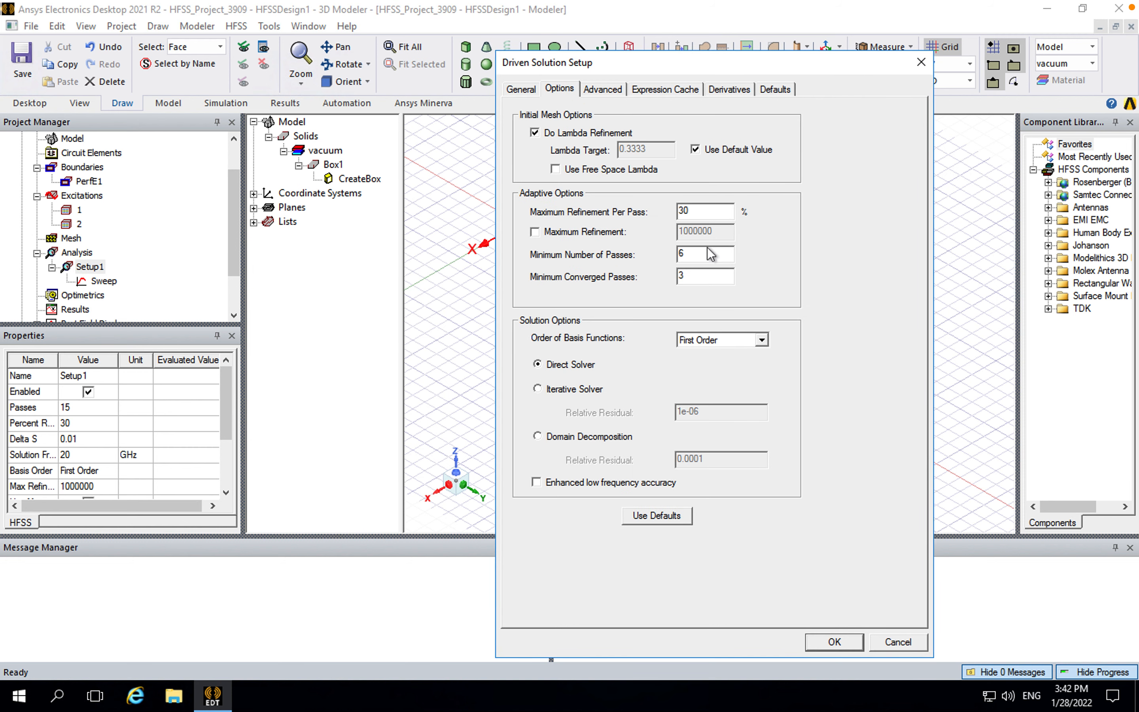
{"action": "left_click", "coordinate": [924, 640]}
- Review the settings of the frequency sweep under Setup1 without changing them
{"action": "left_click", "coordinate": [104, 281]}
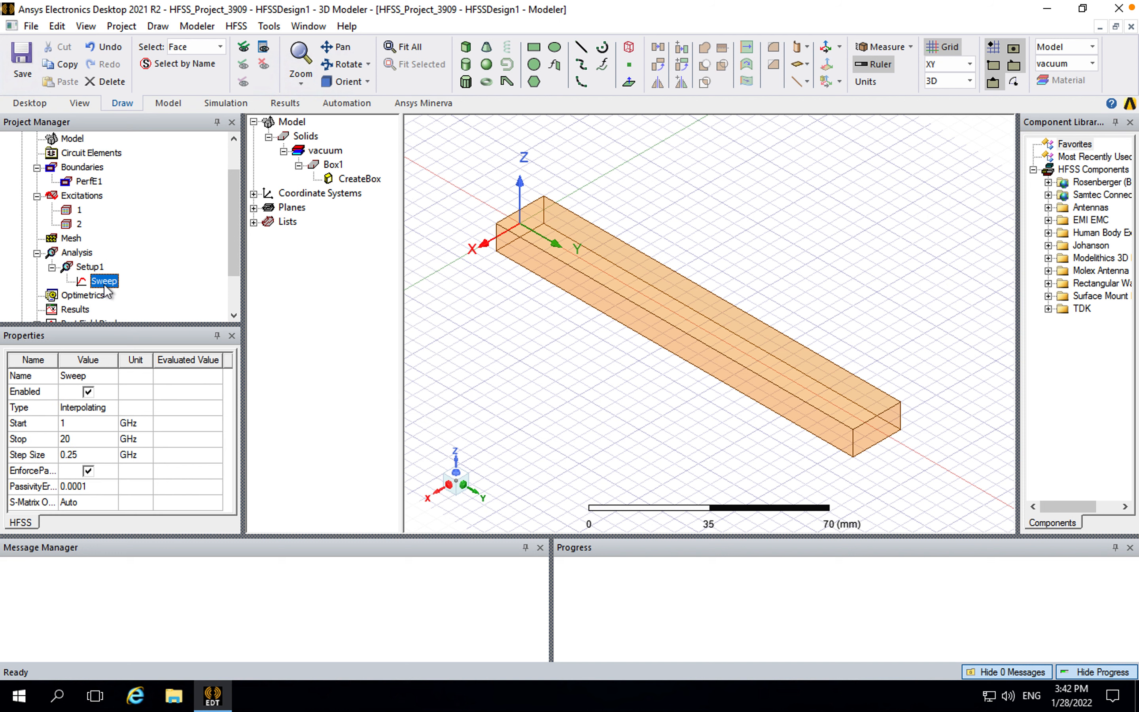
{"action": "double_click", "coordinate": [104, 282]}
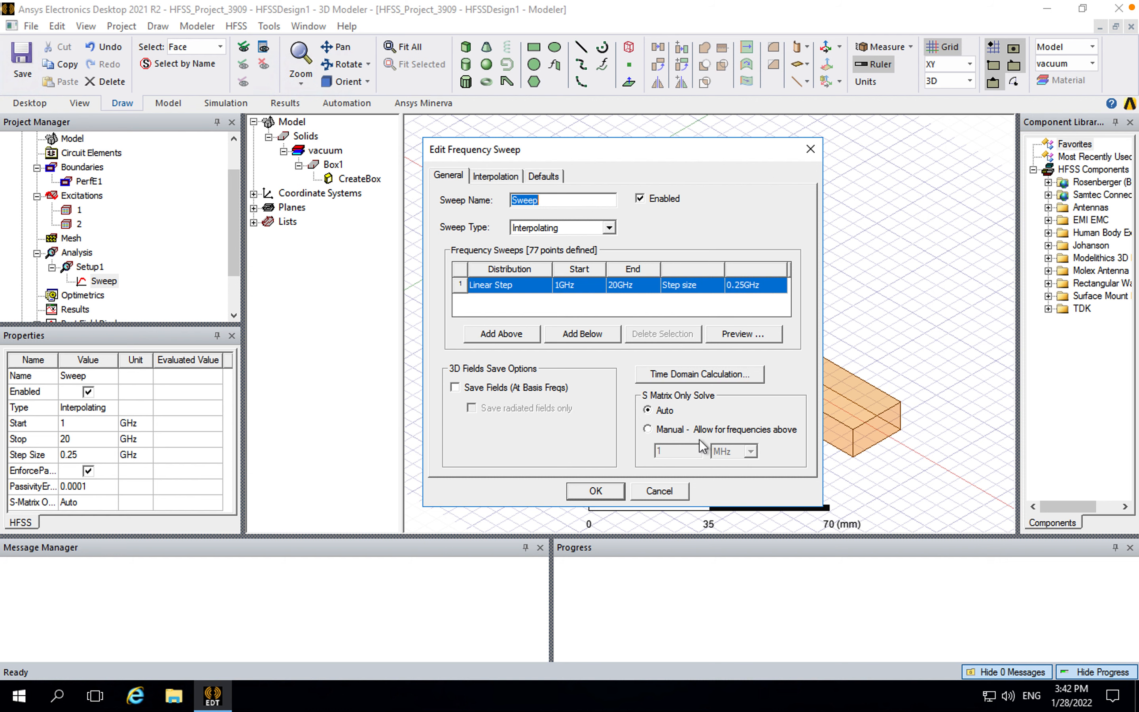
{"action": "left_click", "coordinate": [670, 495]}
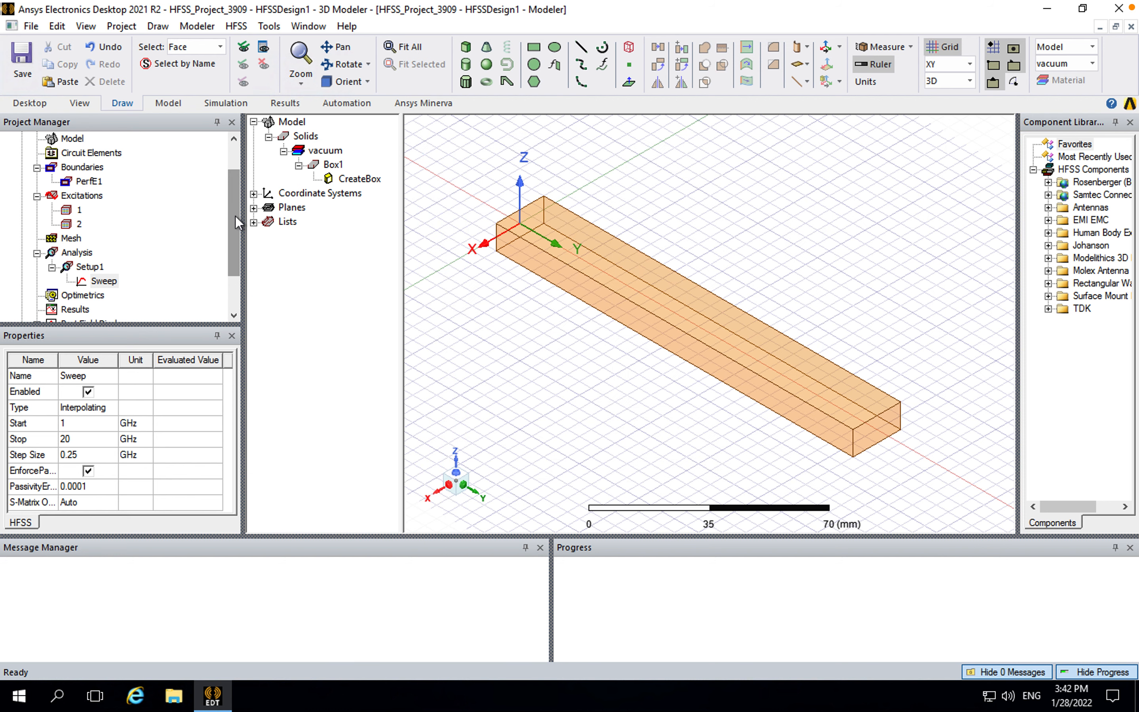
- Rename the HFSS design as RectangularWG
{"action": "scroll", "coordinate": [238, 221], "scroll_direction": "up", "scroll_amount": 2}
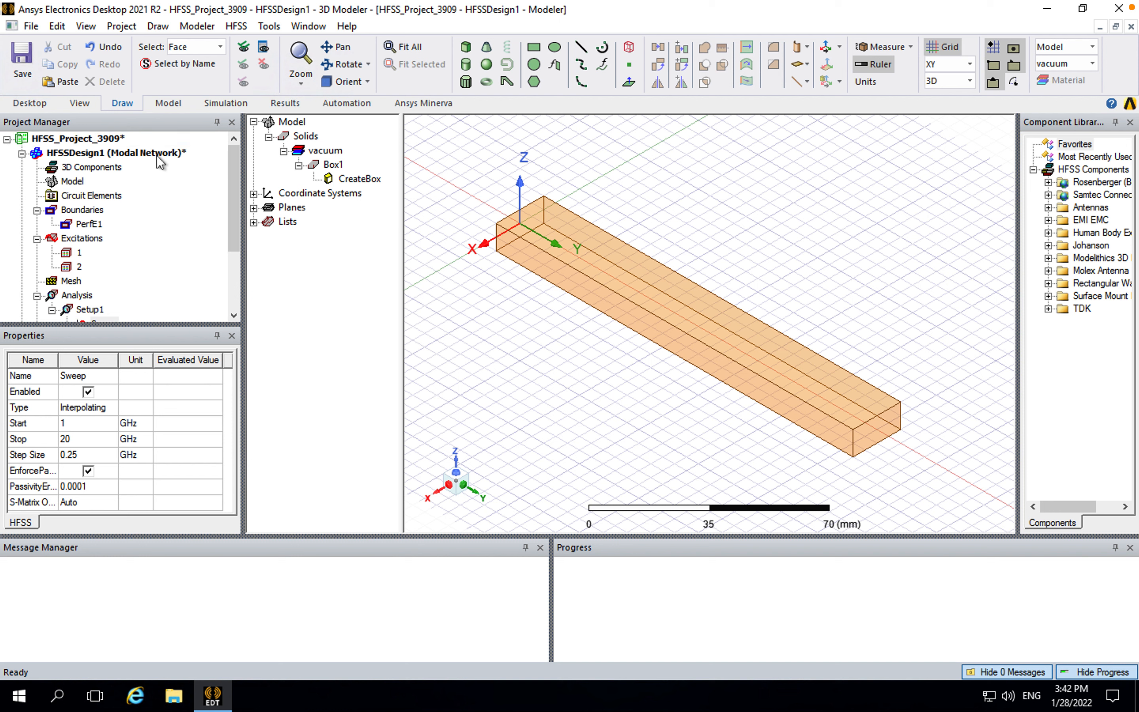
{"action": "left_click", "coordinate": [159, 154]}
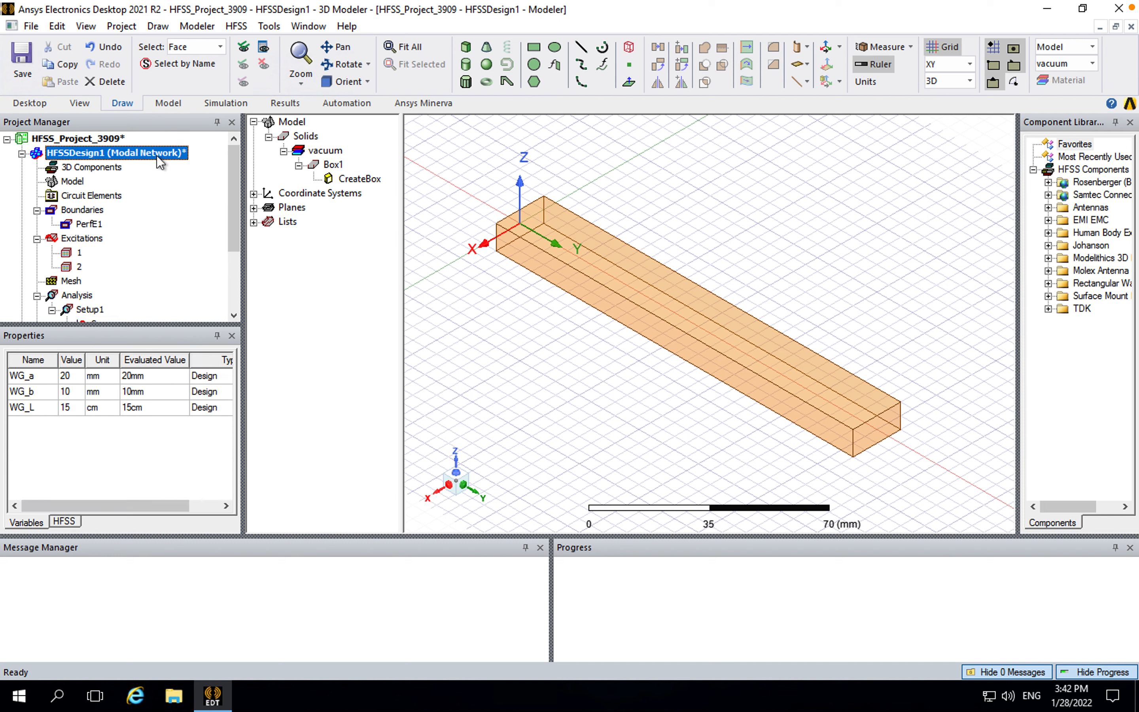
{"action": "right_click", "coordinate": [92, 157]}
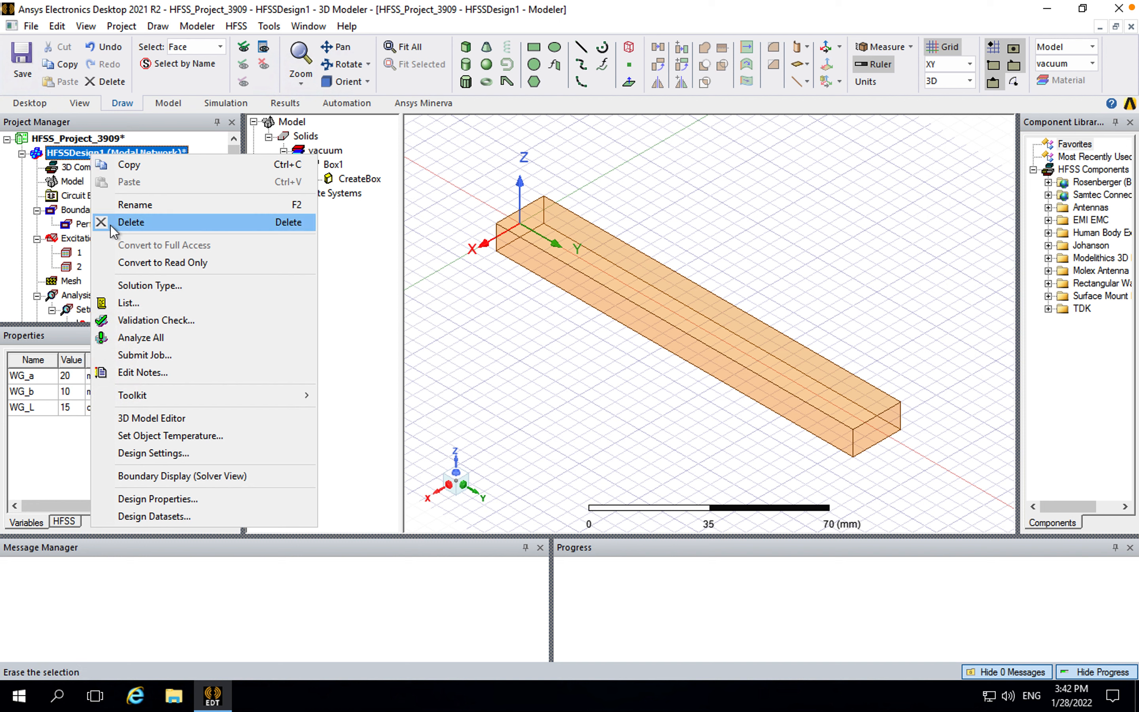
{"action": "left_click", "coordinate": [142, 205]}
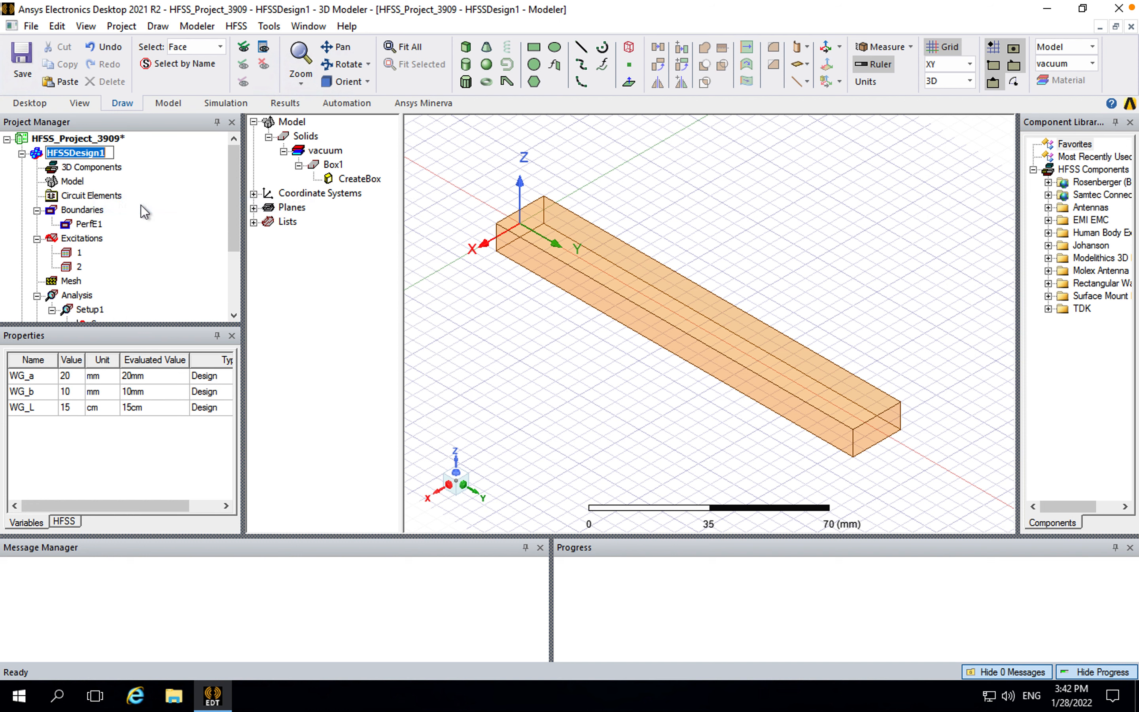
{"action": "type", "text": "RectangularWG"}
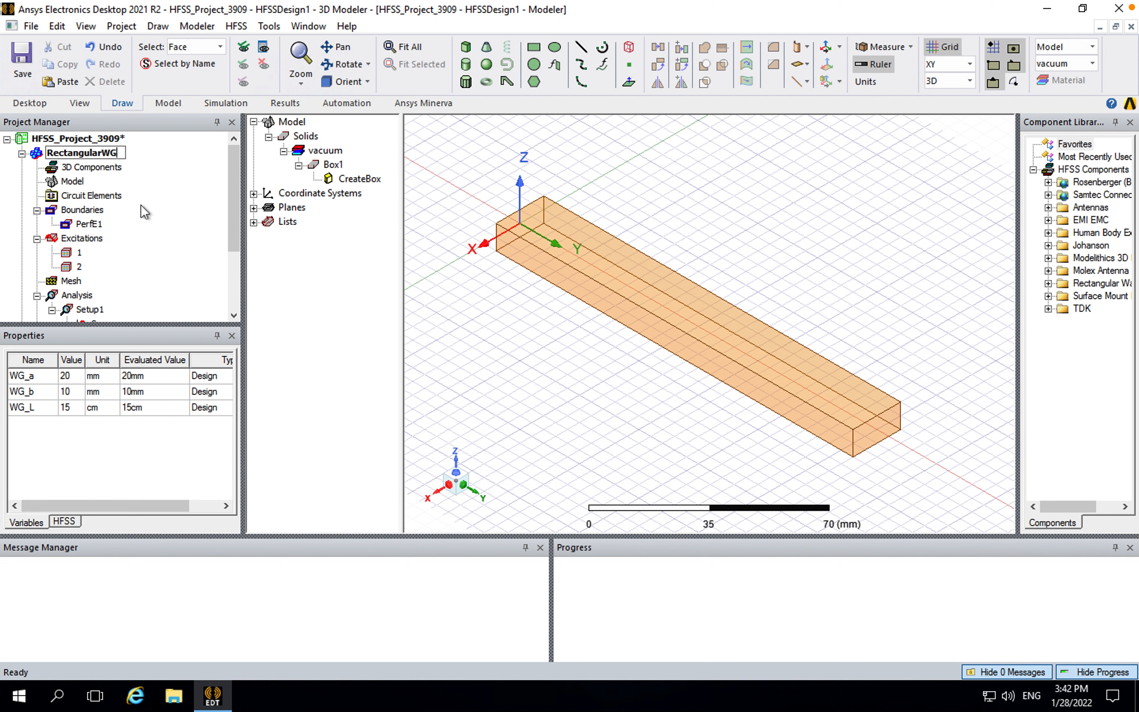
{"action": "key", "text": "Return"}
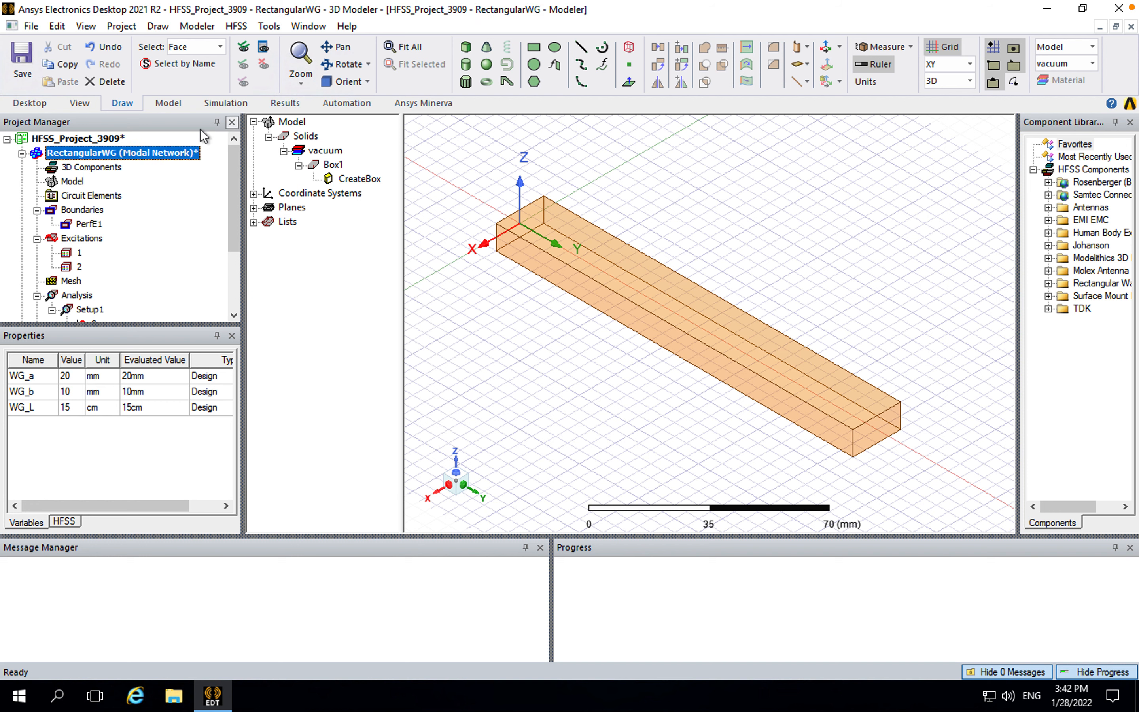
- Run a validation check on the RectangularWG design and close the check report
{"action": "left_click", "coordinate": [228, 105]}
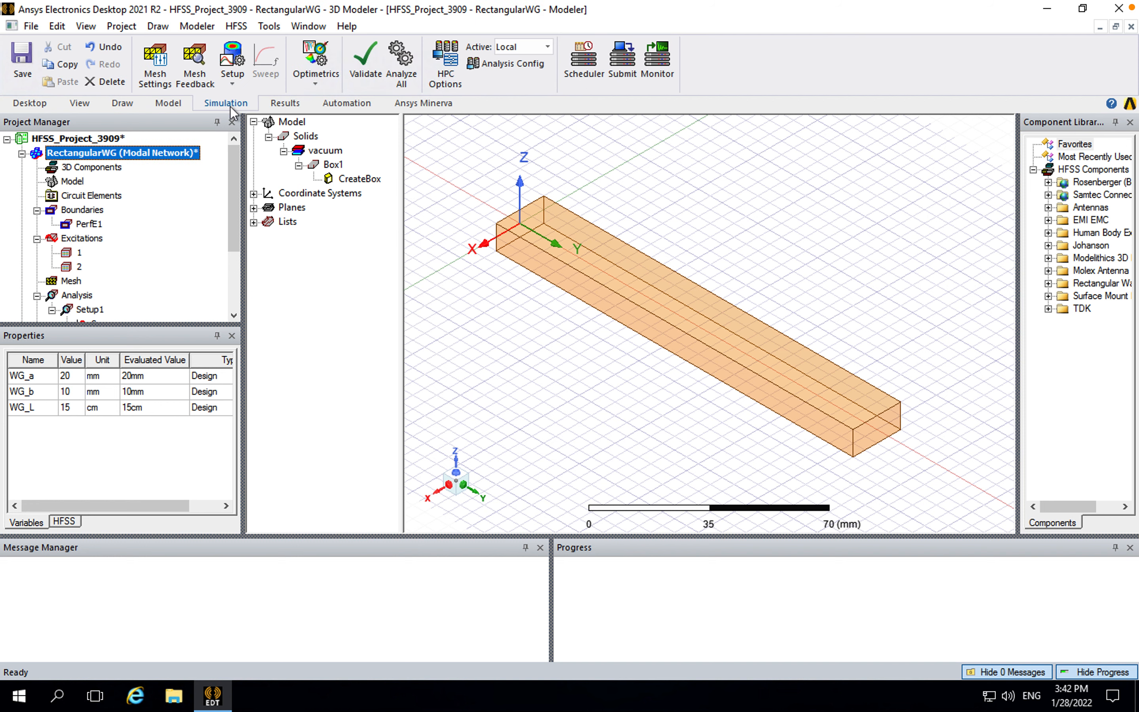
{"action": "left_click", "coordinate": [372, 79]}
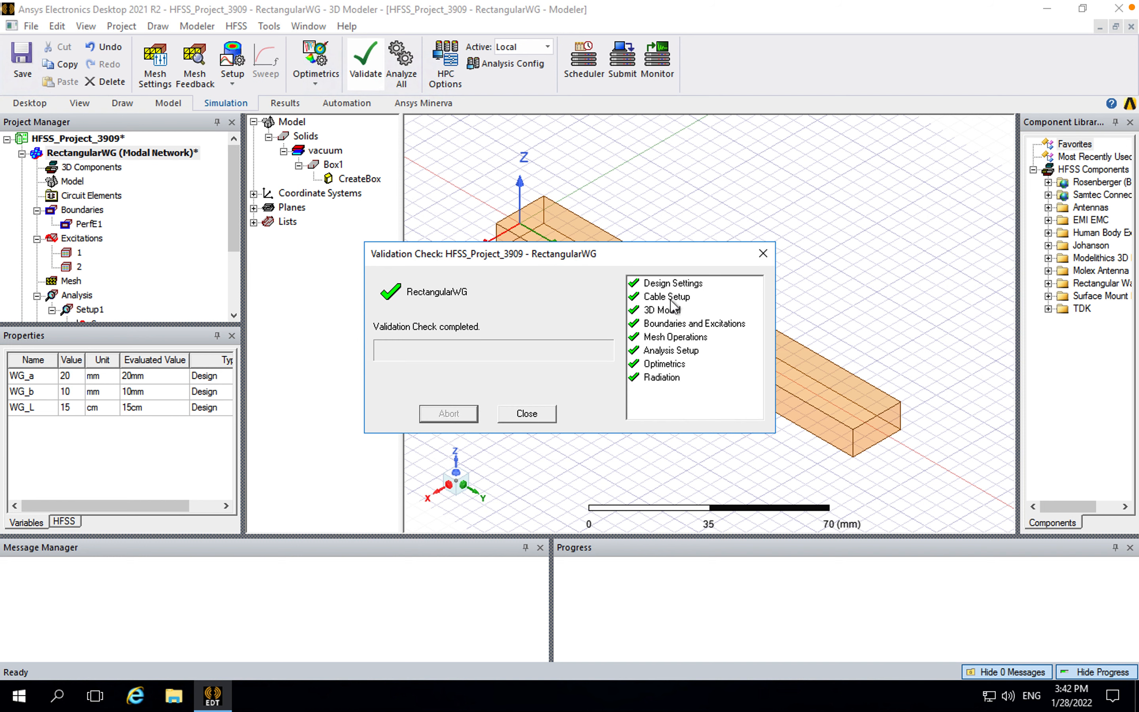
{"action": "left_click", "coordinate": [551, 416]}
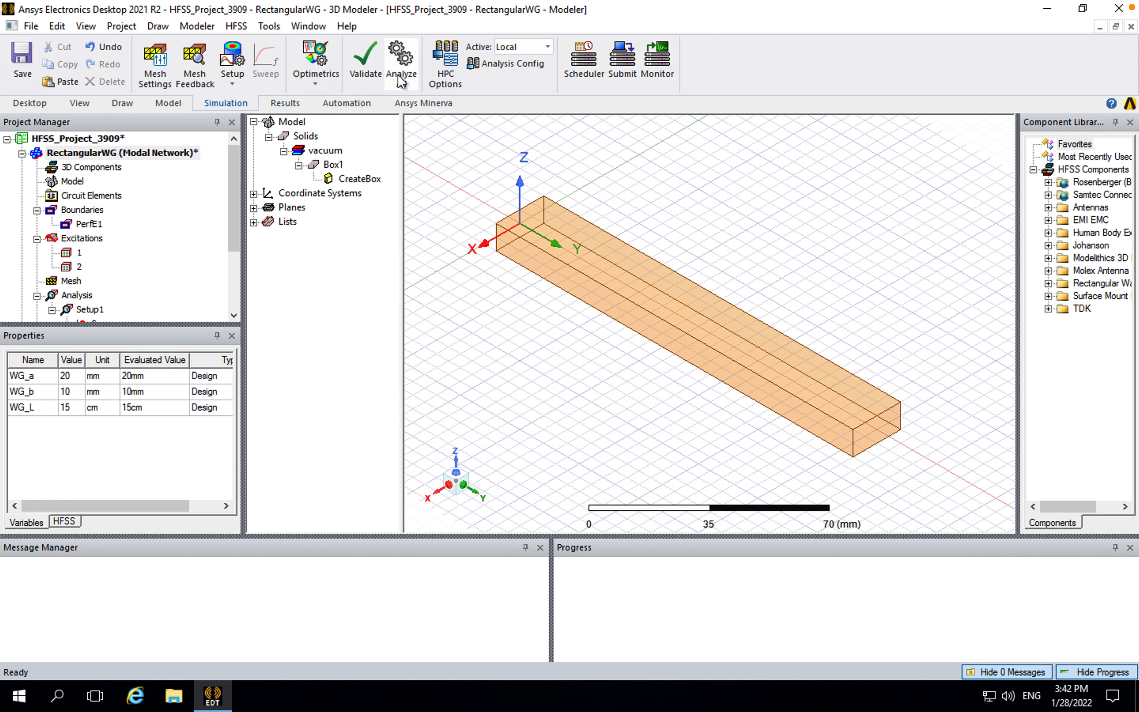
- Run all analyses of the RectangularWG design and widen the progress area for monitoring the solution
{"action": "right_click", "coordinate": [156, 152]}
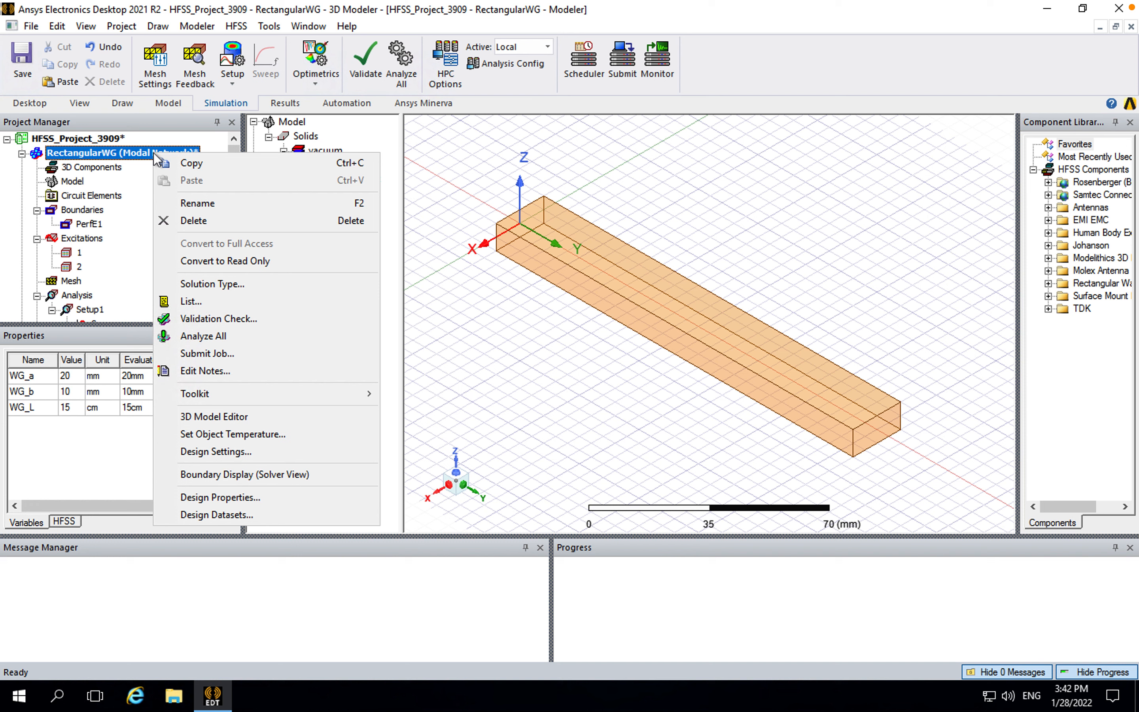
{"action": "left_click", "coordinate": [223, 337]}
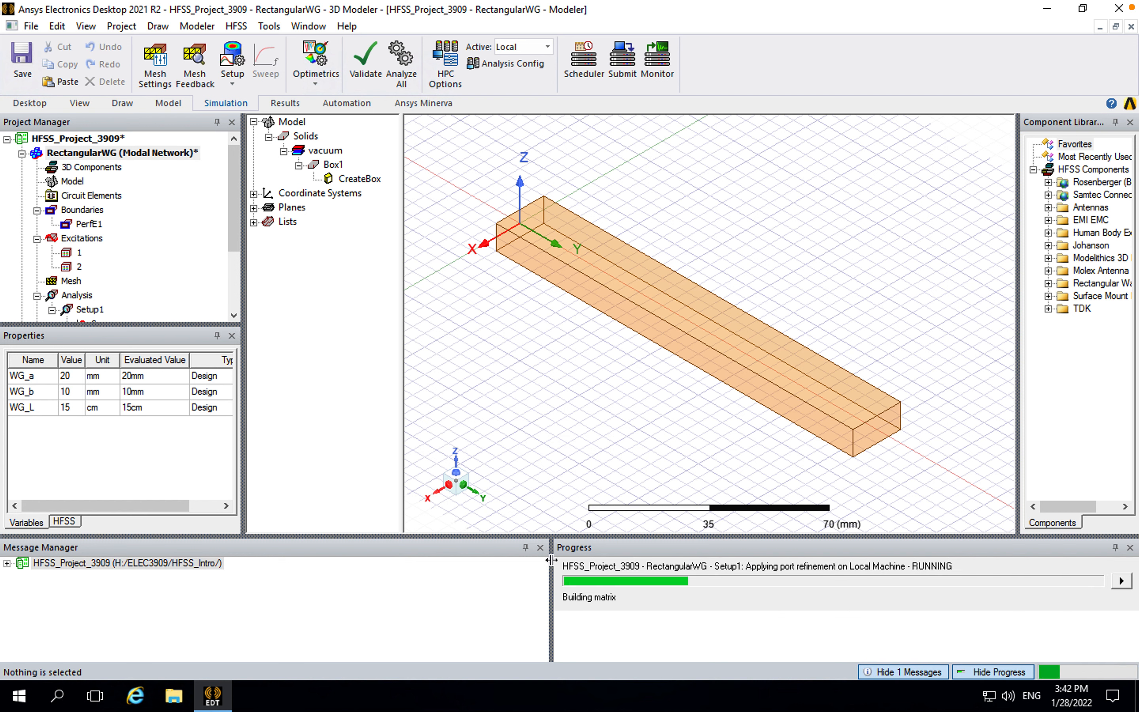
{"action": "left_click_drag", "start_coordinate": [550, 563], "coordinate": [433, 562]}
{"action": "left_click_drag", "start_coordinate": [412, 561], "coordinate": [408, 562]}
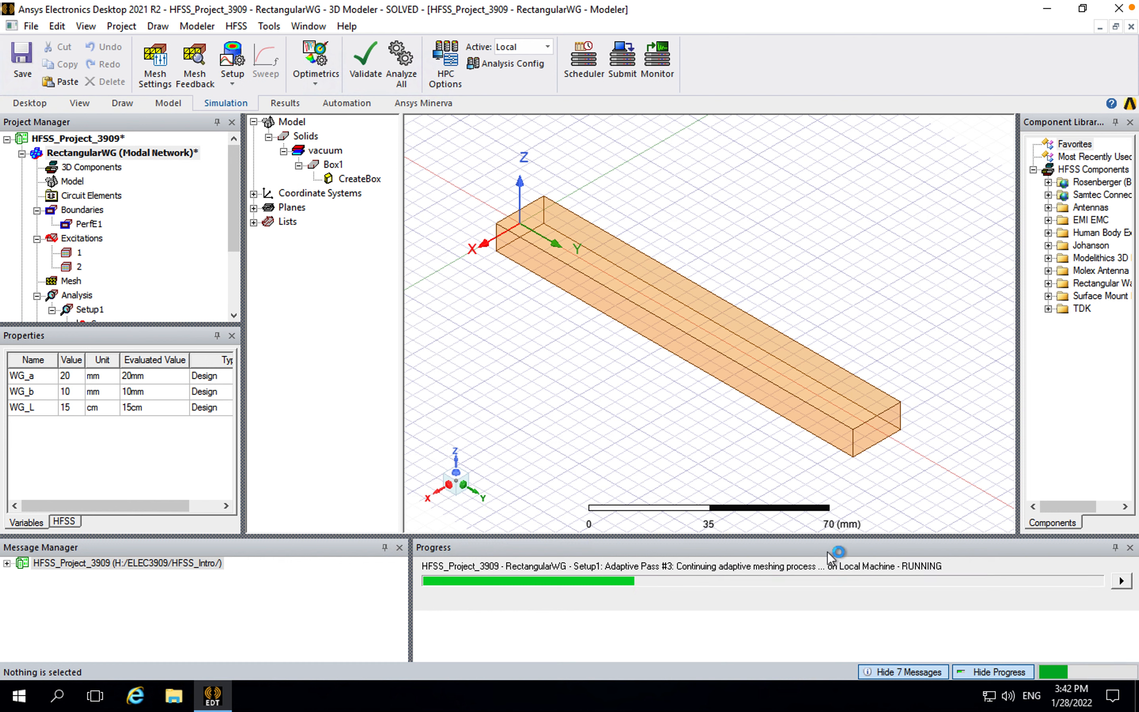
- Inspect Setup1's convergence data as a table and as a plot of Max Mag. Delta S against pass number, and close the solution data
{"action": "left_click", "coordinate": [287, 104]}
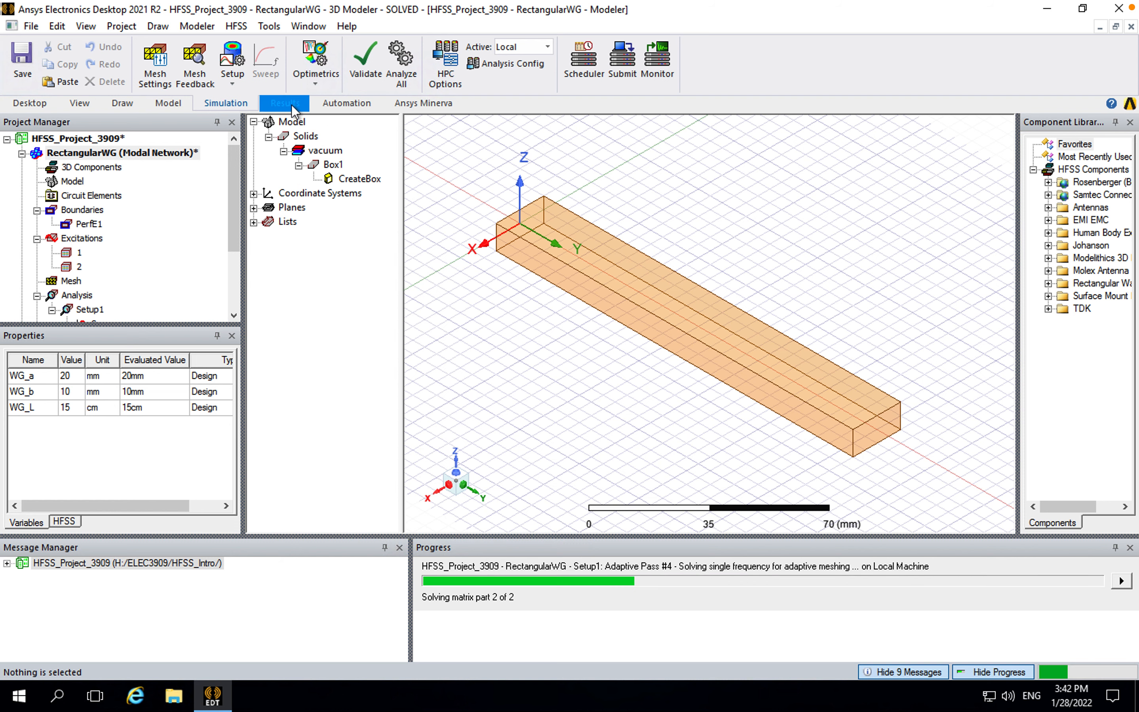
{"action": "left_click", "coordinate": [457, 75]}
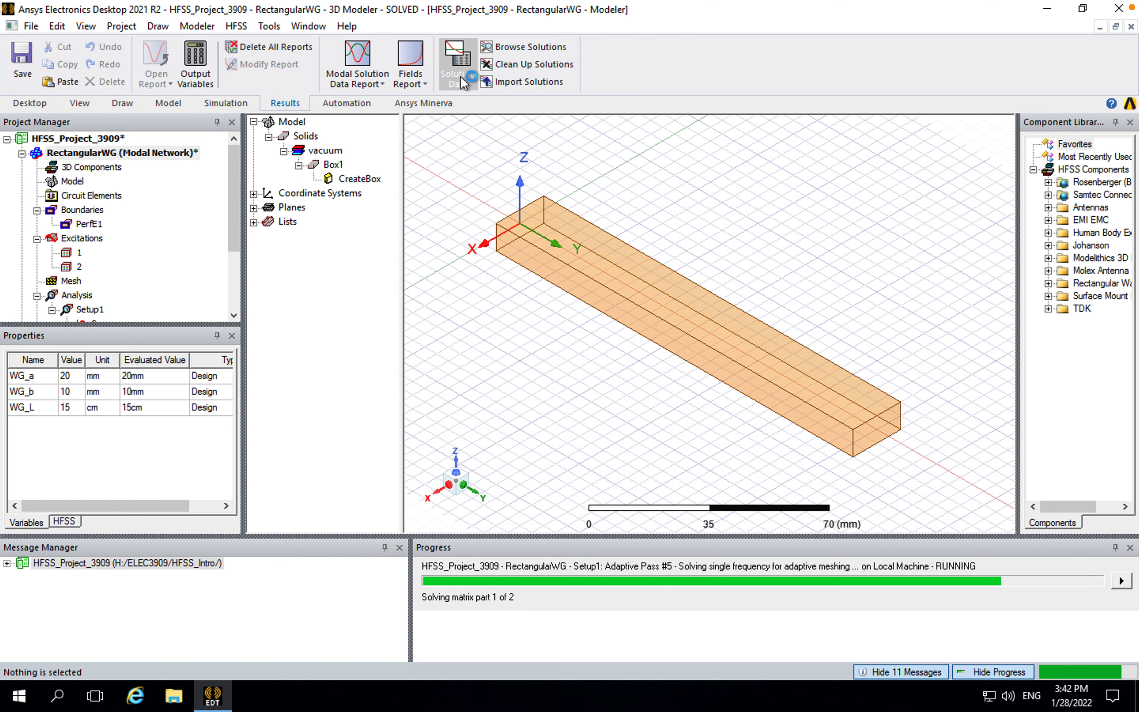
{"action": "left_click", "coordinate": [389, 212]}
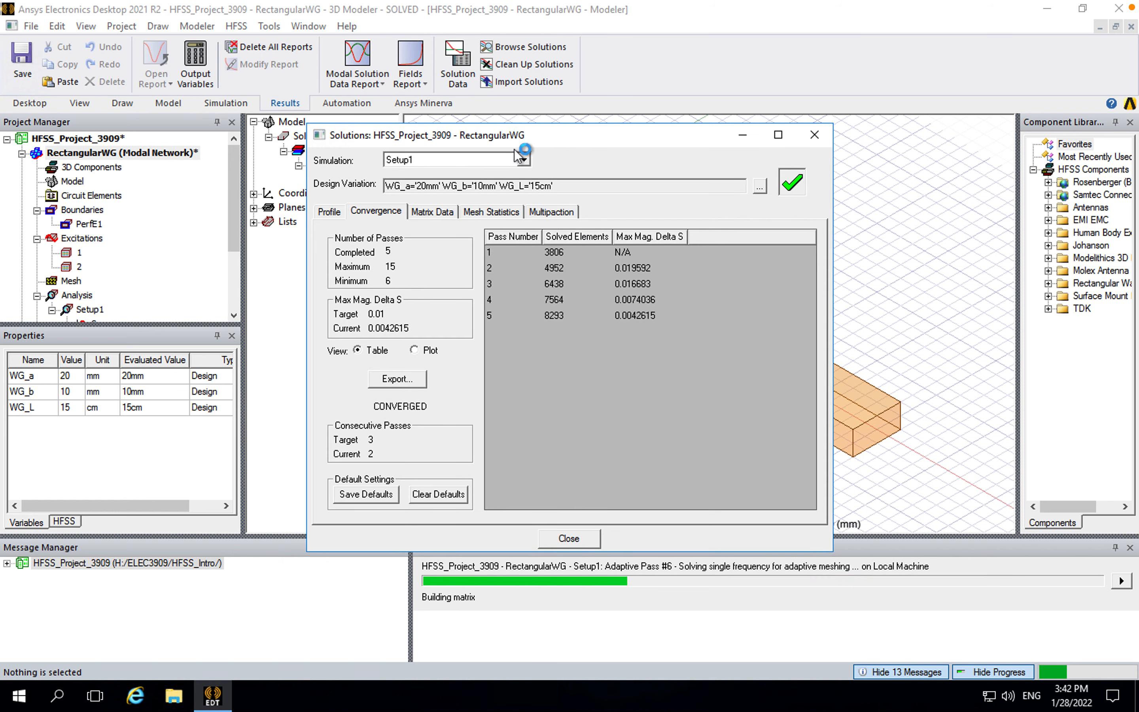
{"action": "left_click_drag", "start_coordinate": [555, 135], "coordinate": [526, 50]}
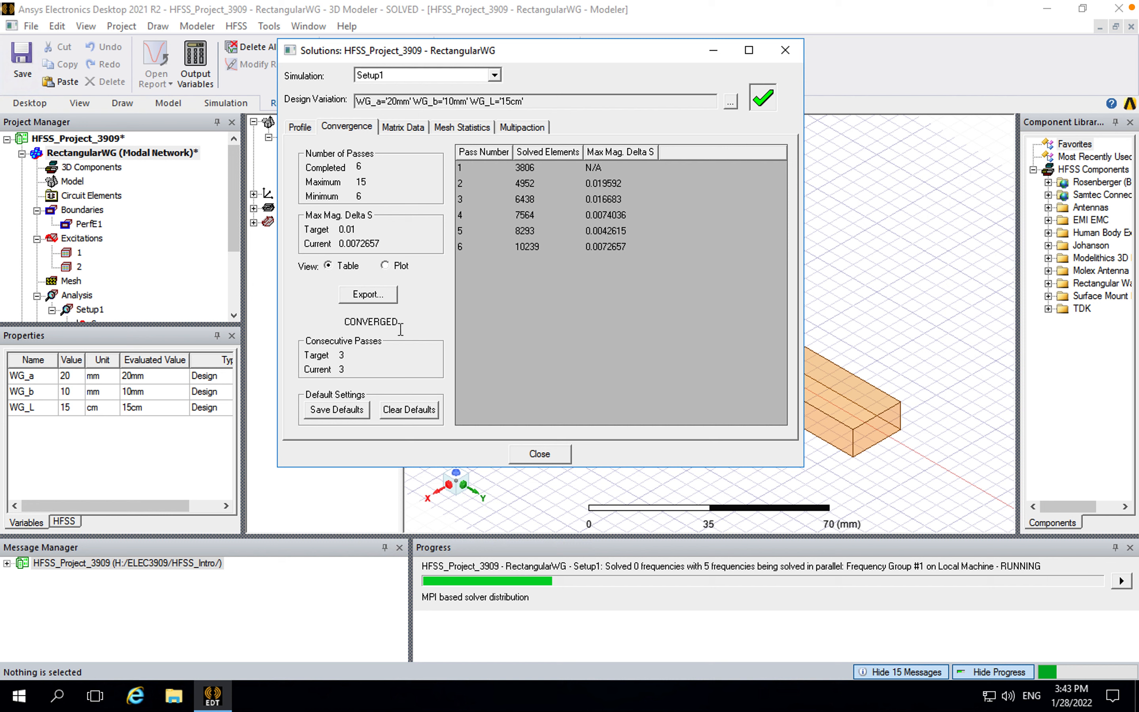
{"action": "left_click", "coordinate": [385, 265]}
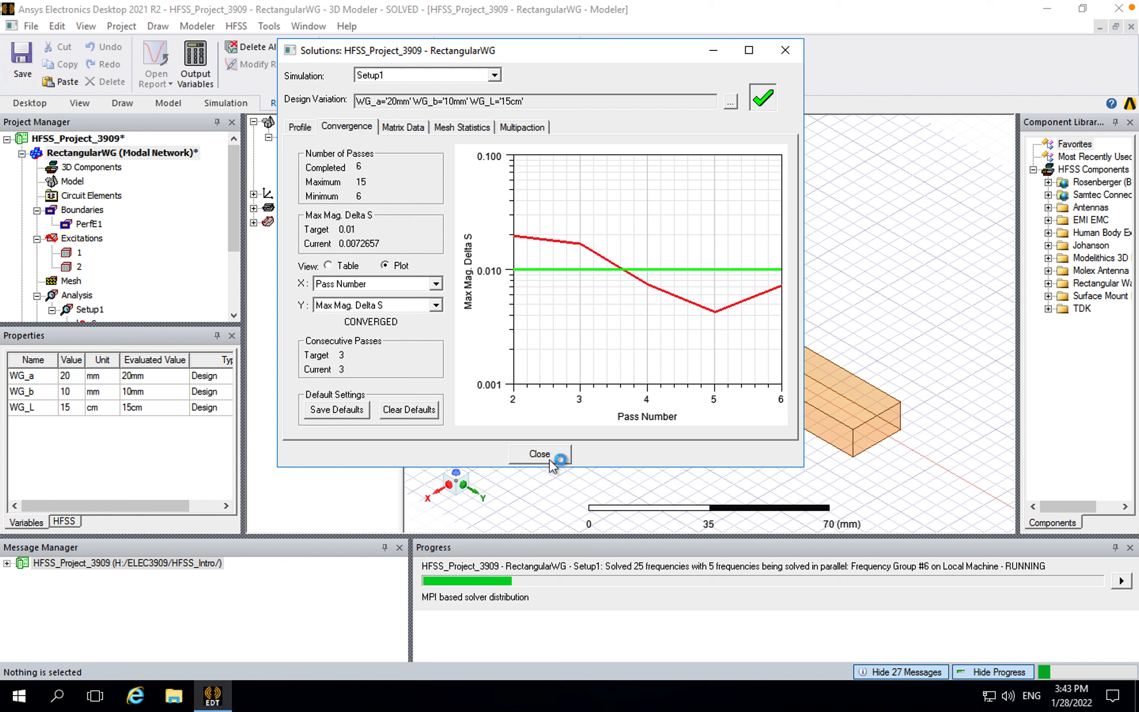
{"action": "left_click", "coordinate": [549, 460]}
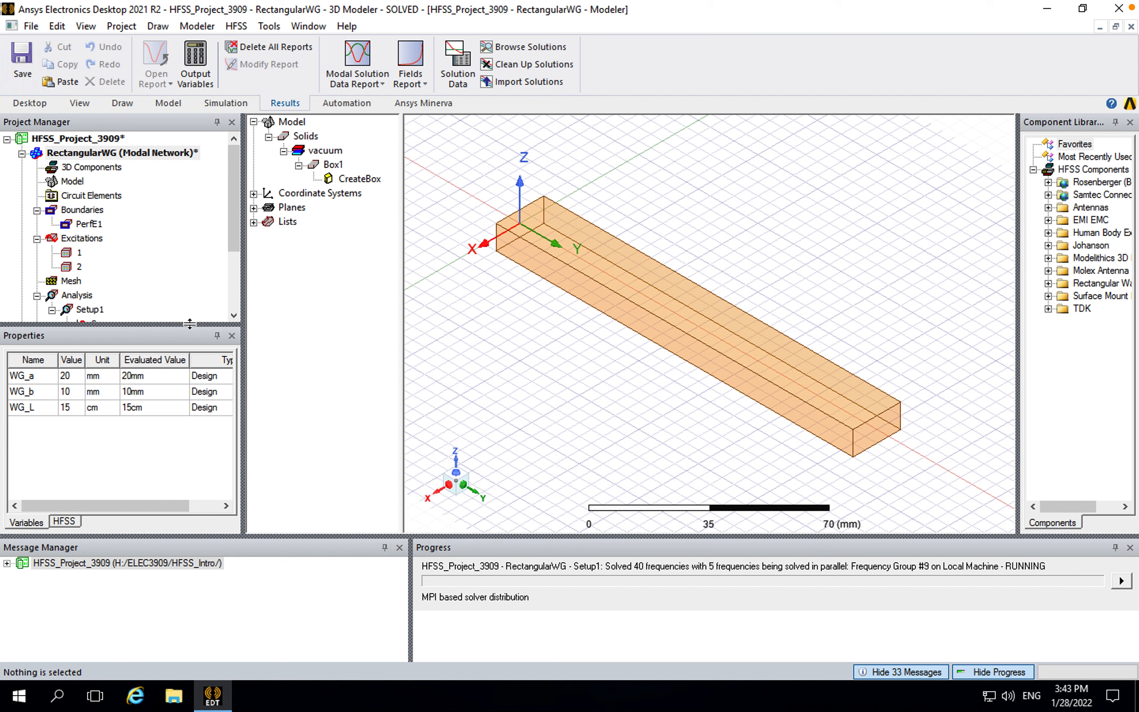
- Expand the solver messages of the RectangularWG design and read through them once the simulation ends
{"action": "left_click_drag", "start_coordinate": [193, 323], "coordinate": [188, 361]}
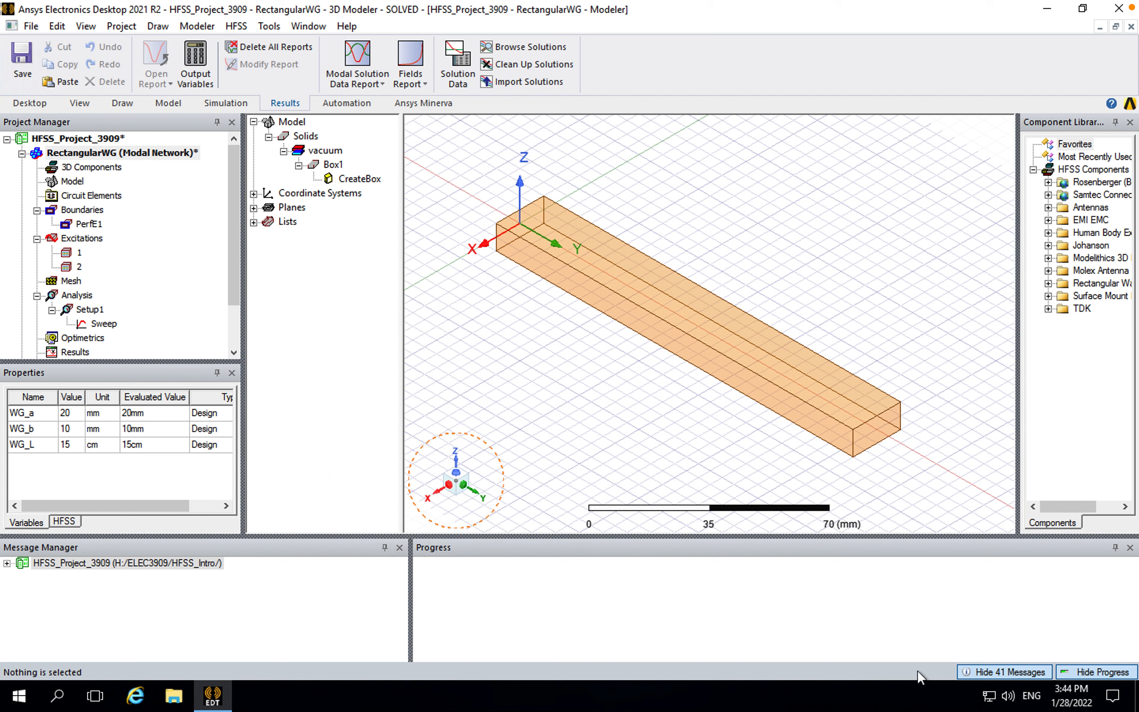
{"action": "left_click", "coordinate": [7, 563]}
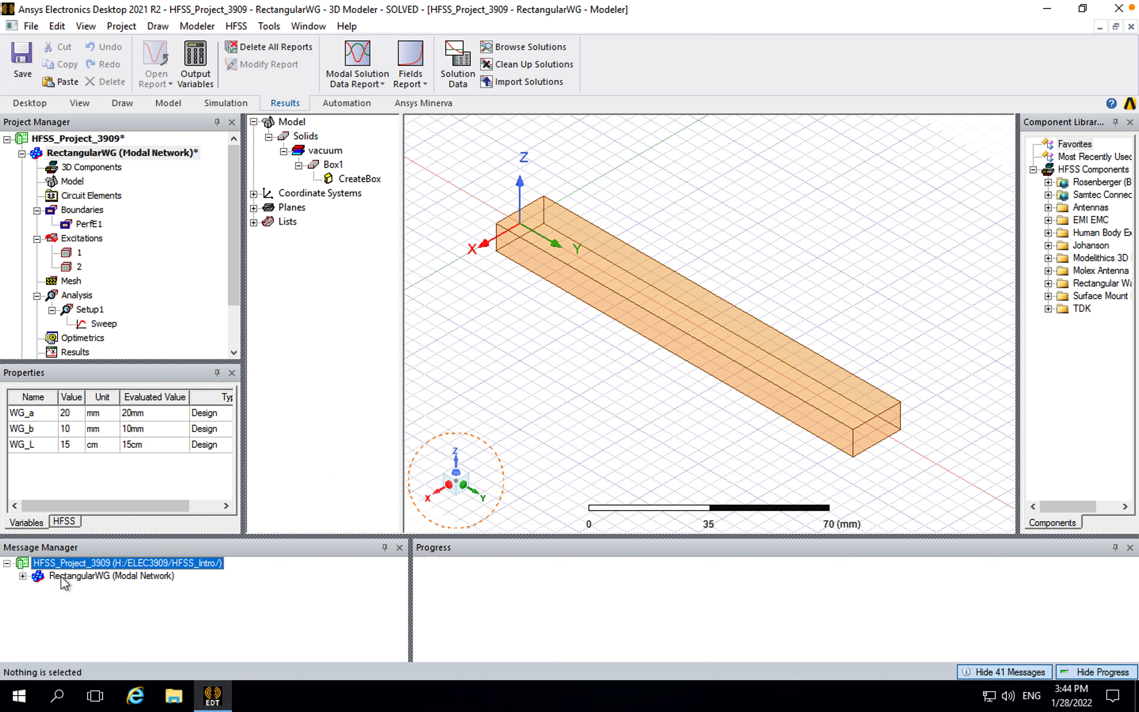
{"action": "left_click", "coordinate": [22, 575]}
{"action": "left_click_drag", "start_coordinate": [148, 537], "coordinate": [152, 481]}
{"action": "scroll", "coordinate": [170, 601], "scroll_direction": "down", "scroll_amount": 5}
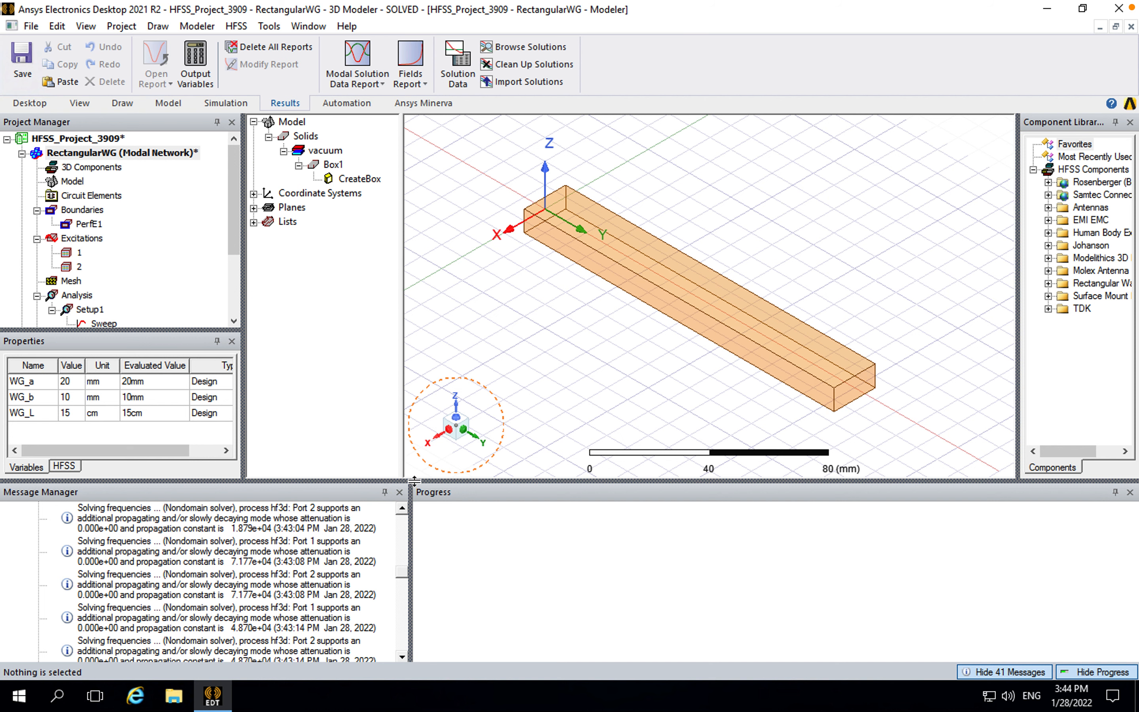
{"action": "left_click_drag", "start_coordinate": [413, 481], "coordinate": [413, 532]}
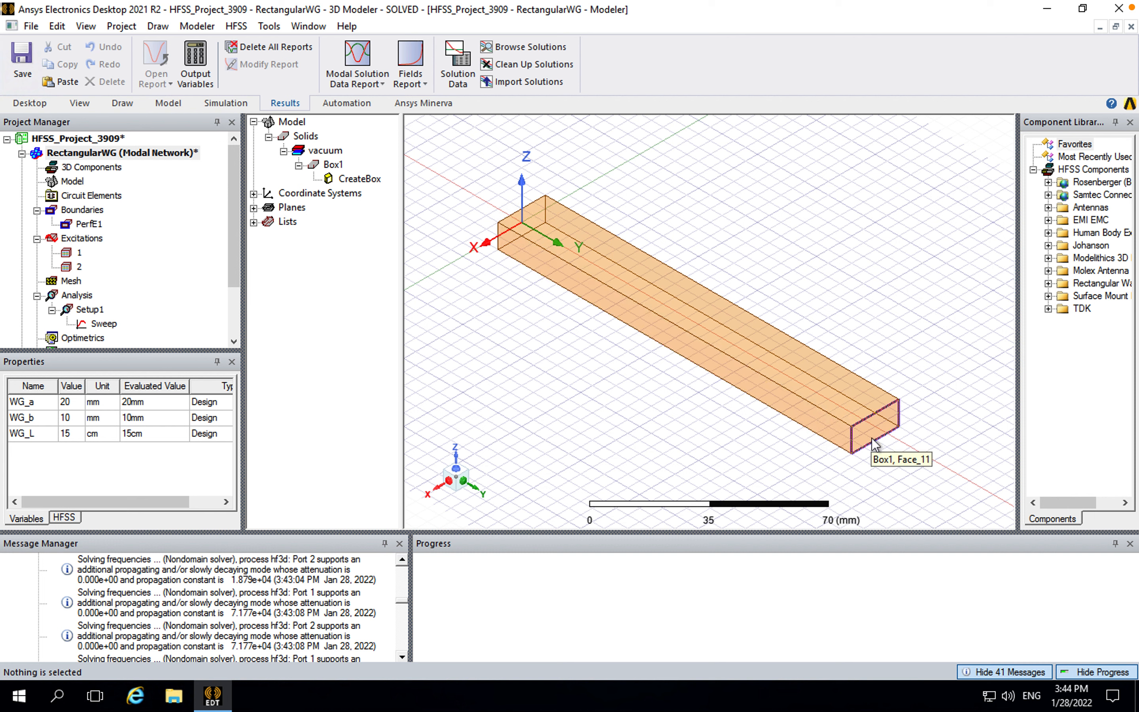
- Start a rectangular plot of the modal solution data with the S parameter S(2,1) as its quantity
{"action": "left_click_drag", "start_coordinate": [237, 234], "coordinate": [239, 274]}
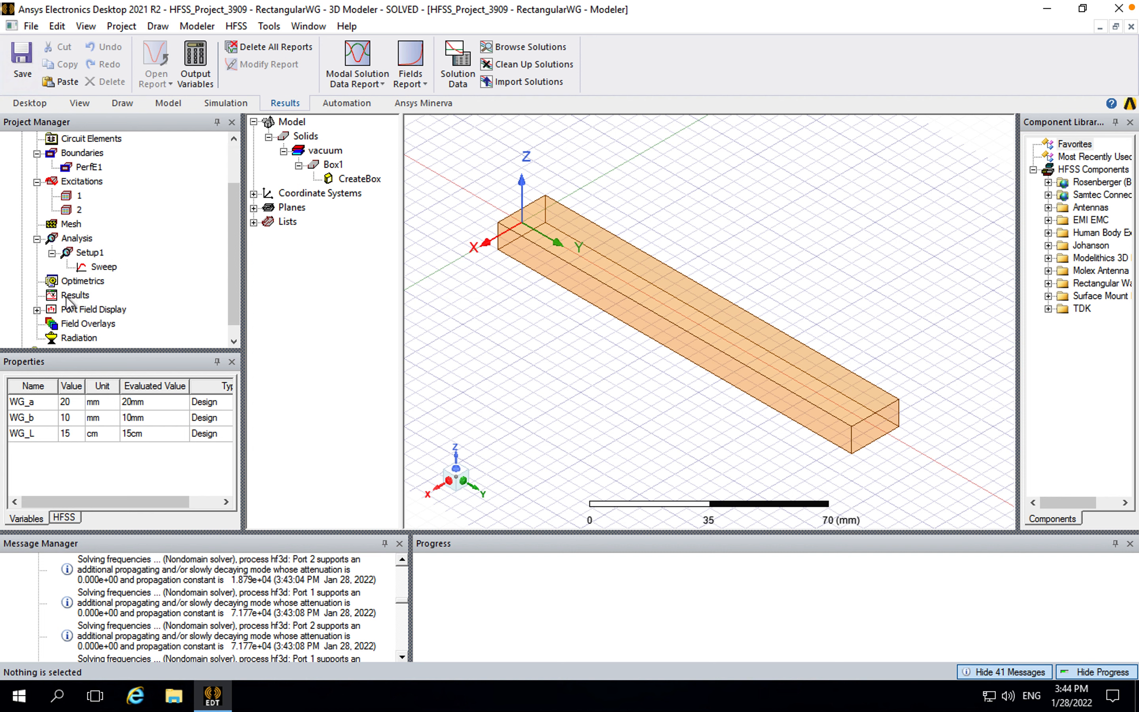
{"action": "right_click", "coordinate": [69, 296]}
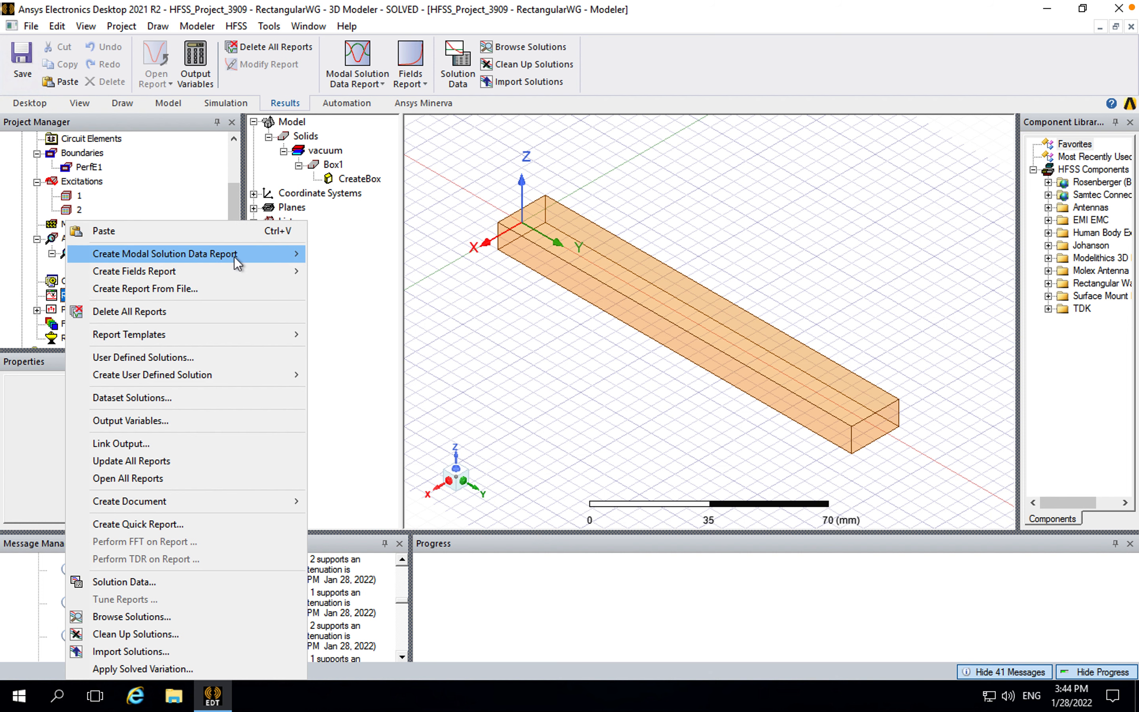
{"action": "mouse_move", "coordinate": [233, 256]}
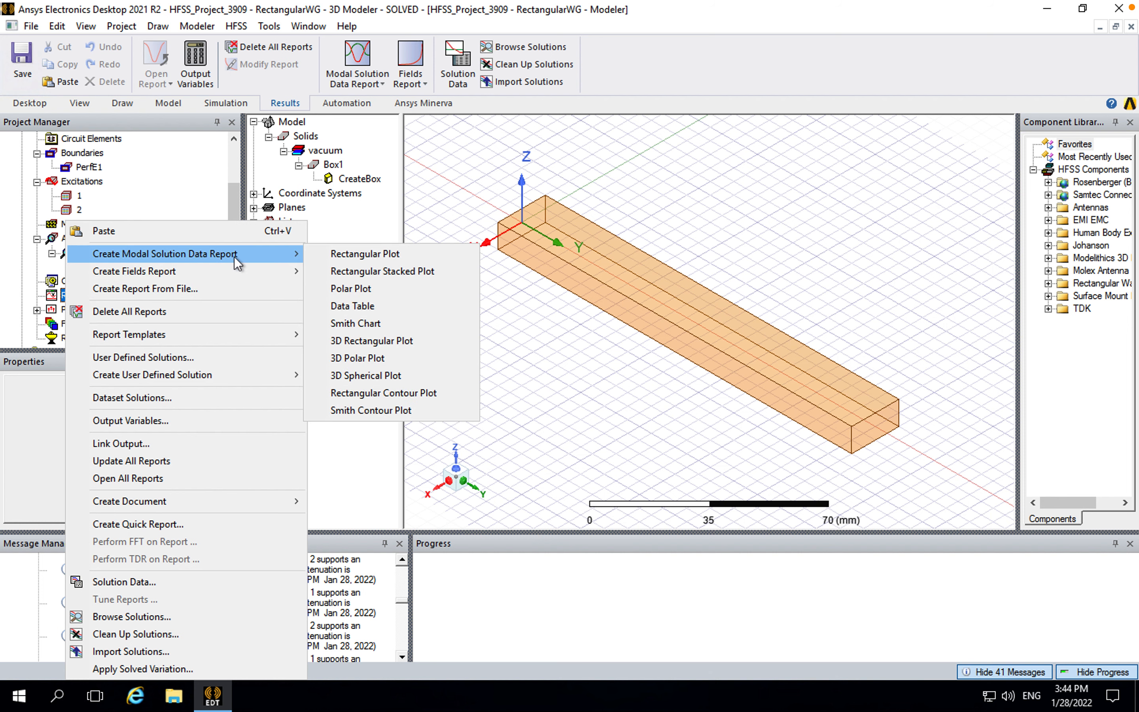
{"action": "left_click", "coordinate": [342, 260]}
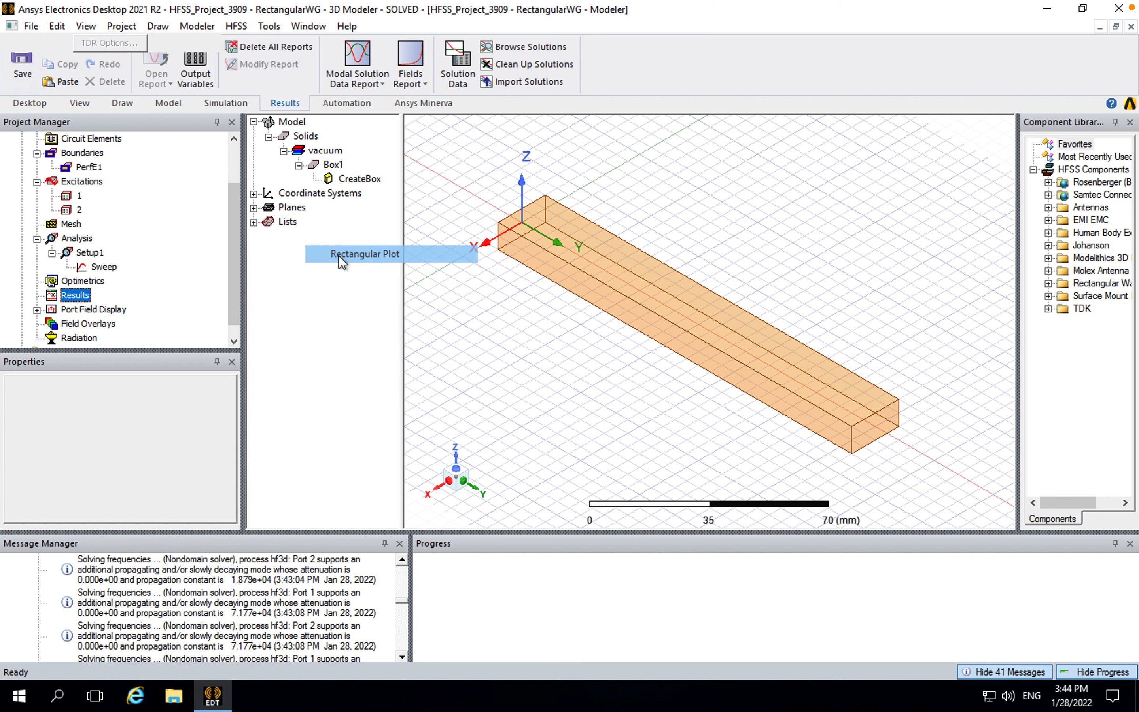
{"action": "left_click_drag", "start_coordinate": [369, 285], "coordinate": [426, 118]}
{"action": "left_click", "coordinate": [410, 281]}
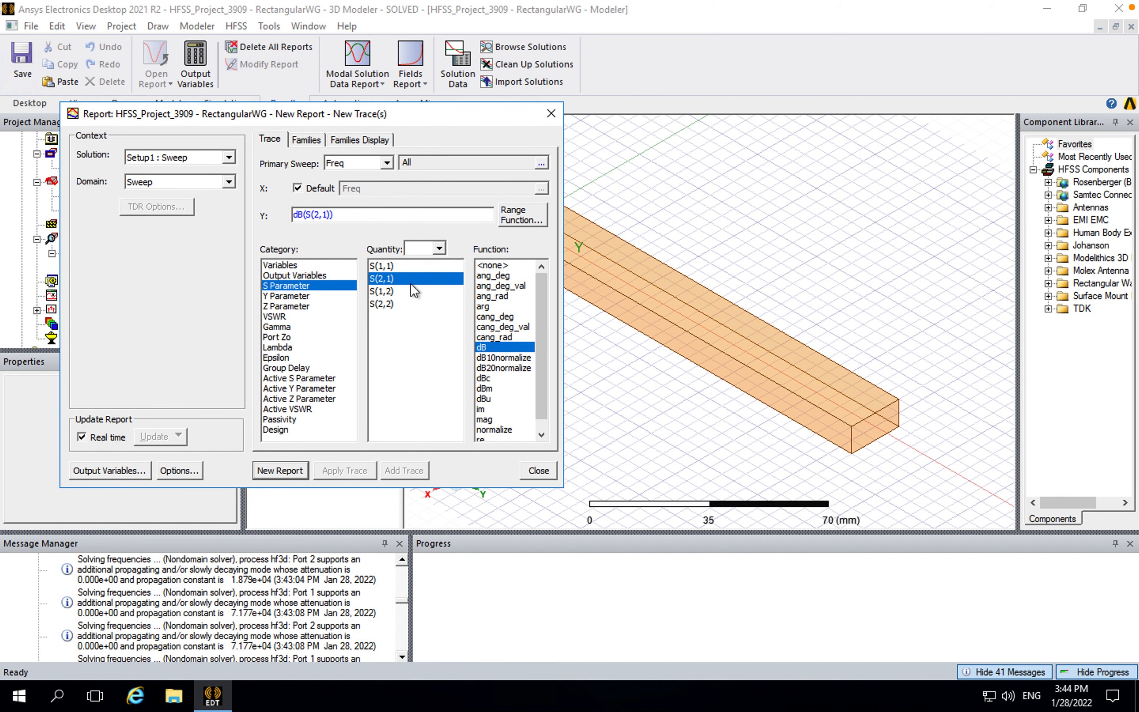
- Set the trace function to mag, keep the Setup1 : Sweep solution, and create the report of mag(S(2,1)) against frequency
{"action": "left_click_drag", "start_coordinate": [469, 117], "coordinate": [362, 103]}
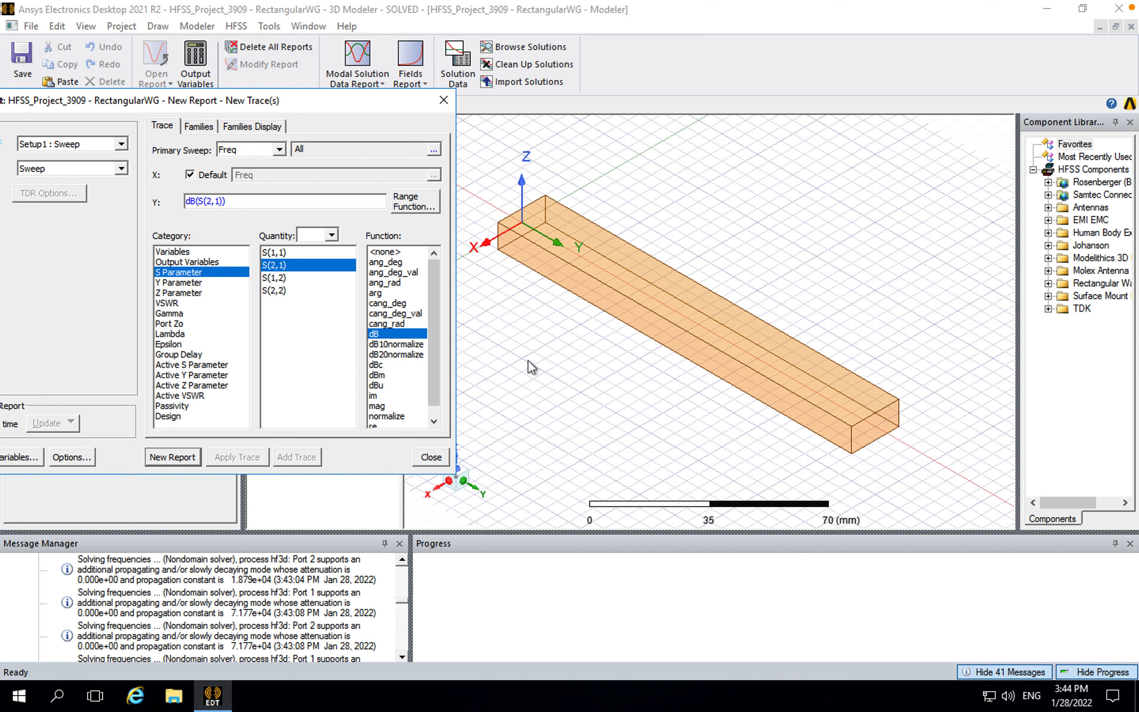
{"action": "left_click", "coordinate": [394, 407]}
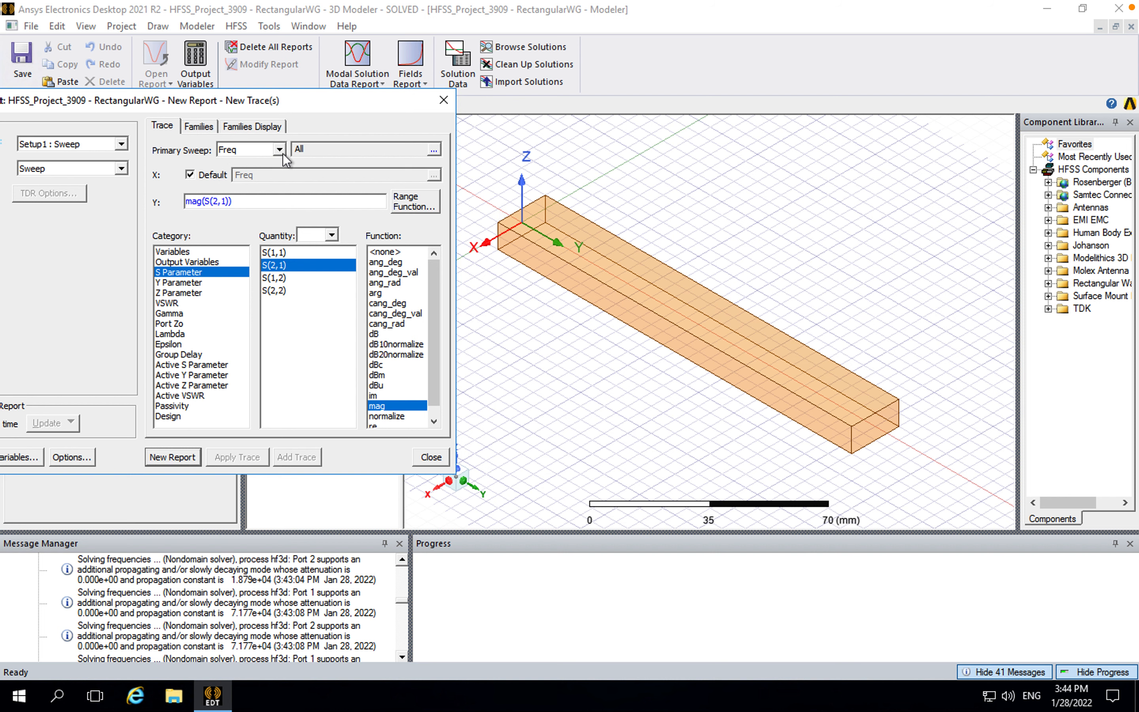
{"action": "left_click_drag", "start_coordinate": [160, 104], "coordinate": [364, 108]}
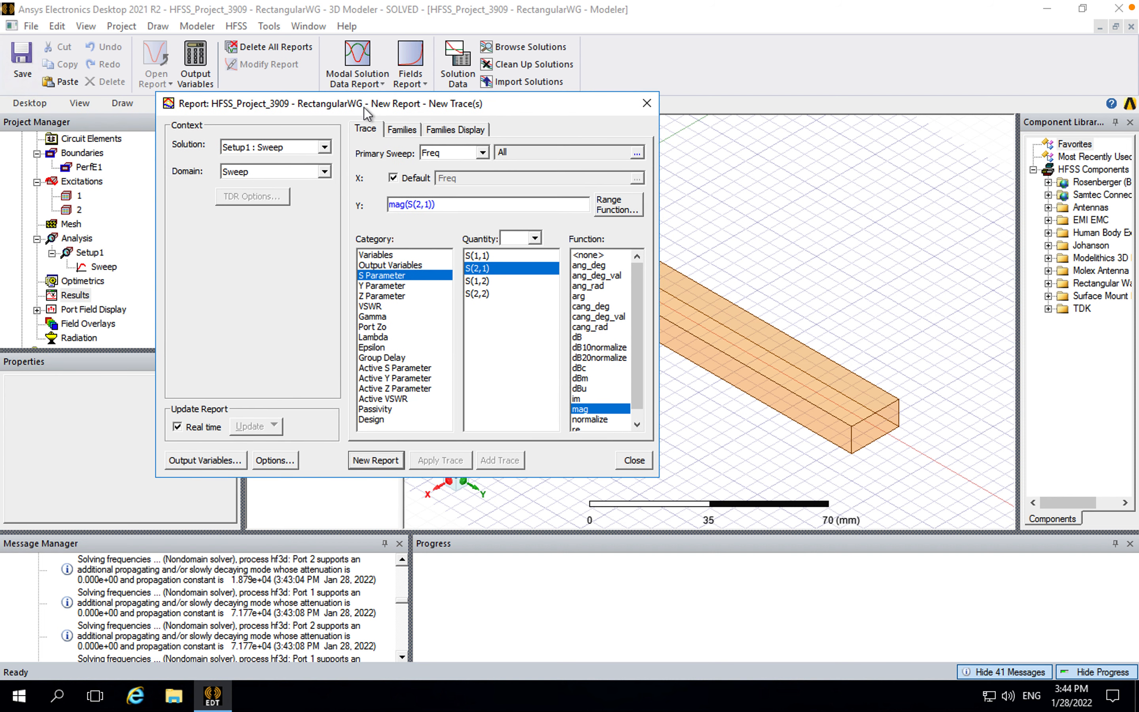
{"action": "left_click", "coordinate": [324, 147]}
{"action": "left_click", "coordinate": [325, 147]}
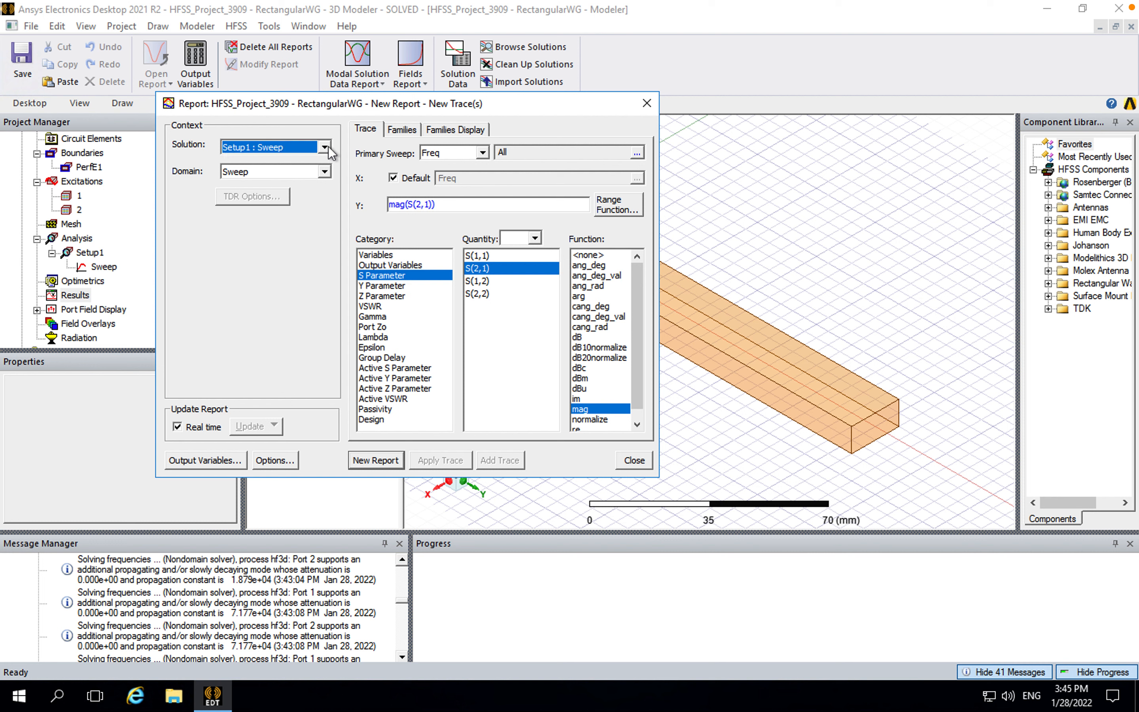
{"action": "left_click", "coordinate": [375, 460]}
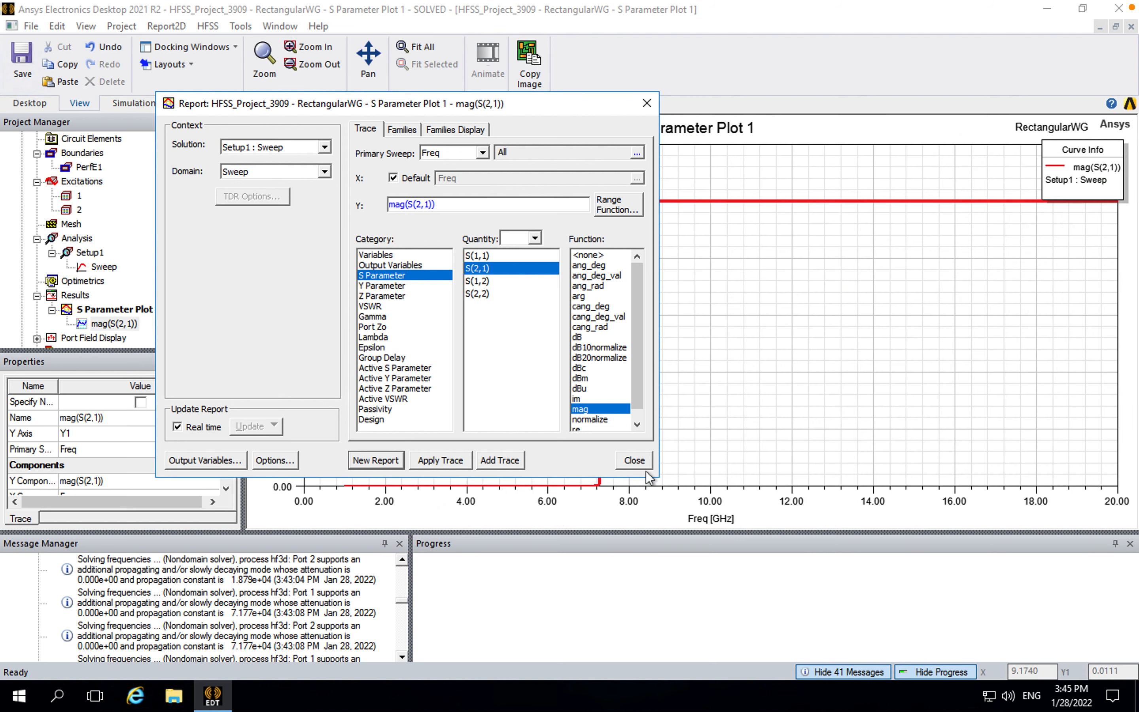
{"action": "left_click", "coordinate": [636, 460]}
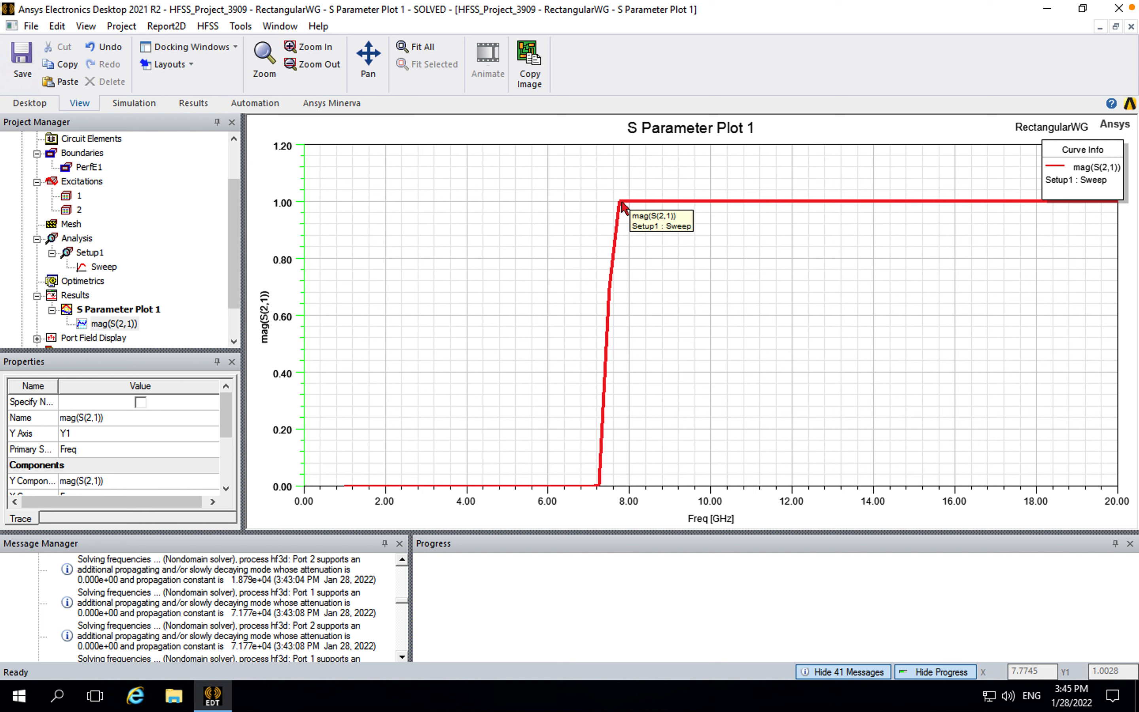
- Add a marker on the mag(S(2,1)) curve at 7.75 GHz, where it reaches 1, and move the marker table inside the plot area
{"action": "right_click", "coordinate": [381, 195]}
{"action": "mouse_move", "coordinate": [407, 205]}
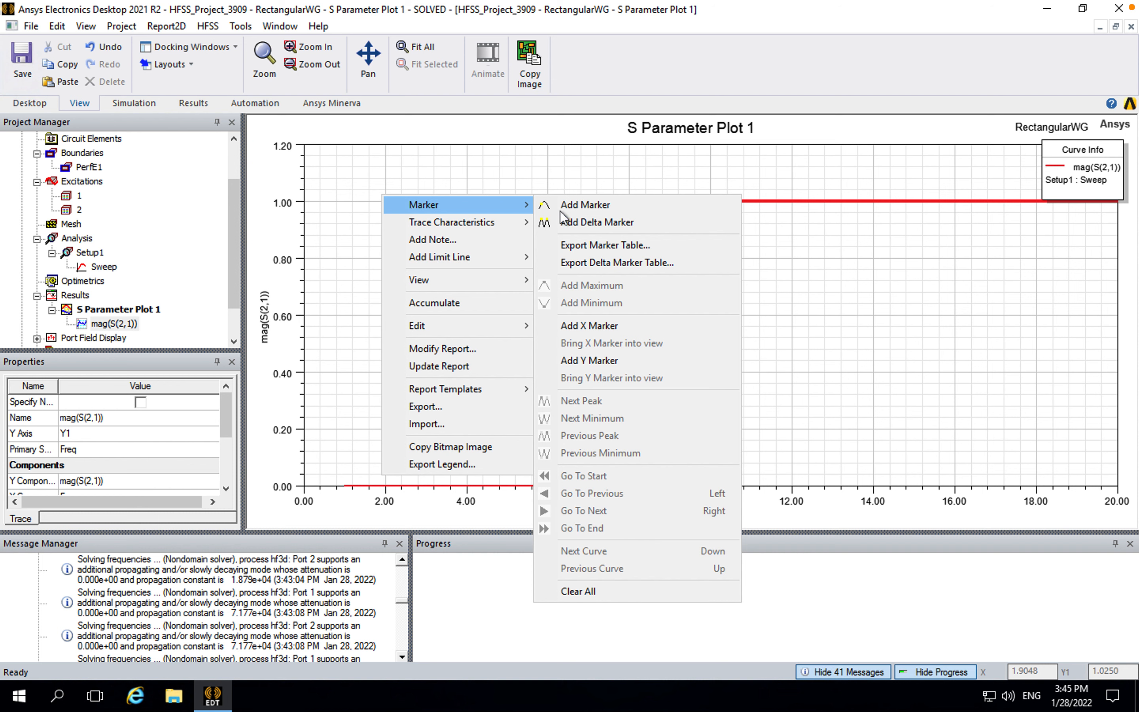
{"action": "left_click", "coordinate": [604, 205]}
{"action": "left_click", "coordinate": [619, 200]}
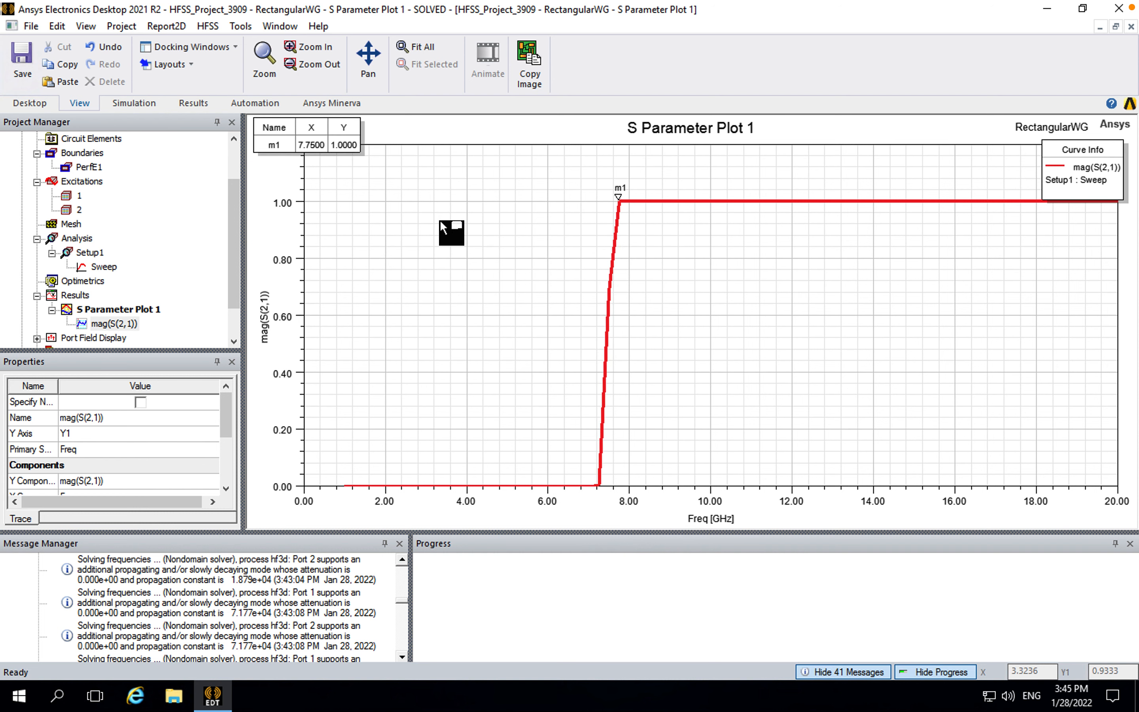
{"action": "left_click", "coordinate": [281, 147]}
{"action": "mouse_move", "coordinate": [281, 147]}
{"action": "left_mouse_down"}
{"action": "mouse_move", "coordinate": [429, 183]}
{"action": "mouse_move", "coordinate": [438, 203]}
{"action": "left_mouse_up"}
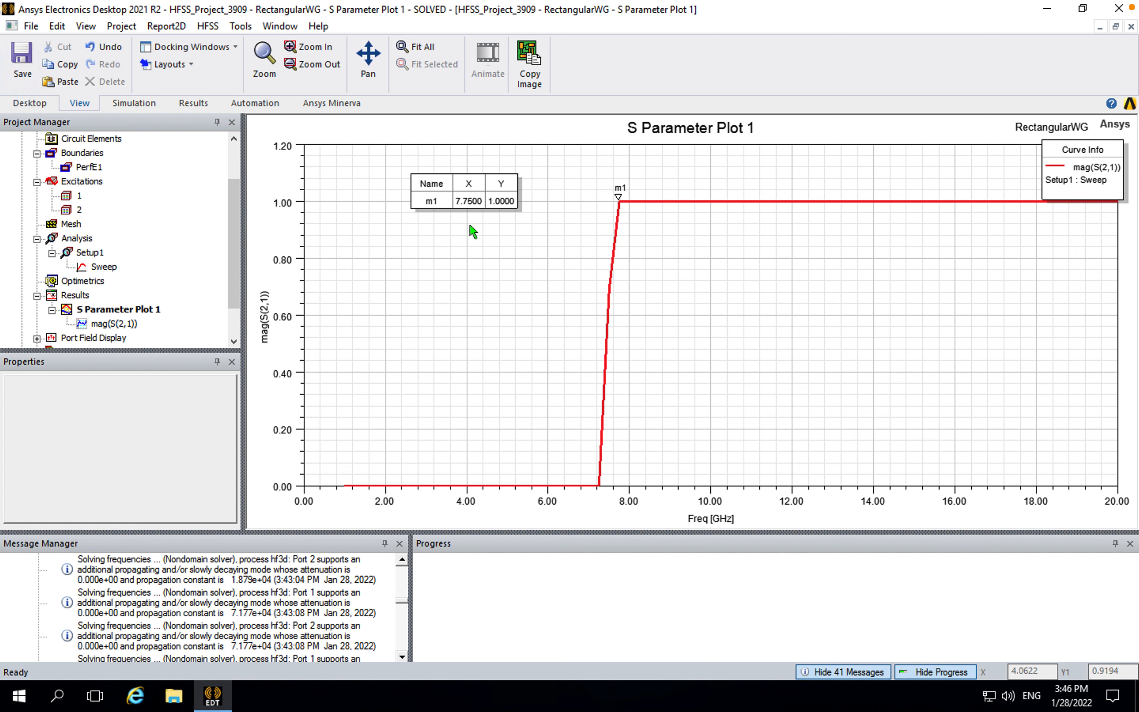
- Add a discrete frequency sweep to Setup1 with a single point at 10 GHz and its fields saved
{"action": "right_click", "coordinate": [96, 254]}
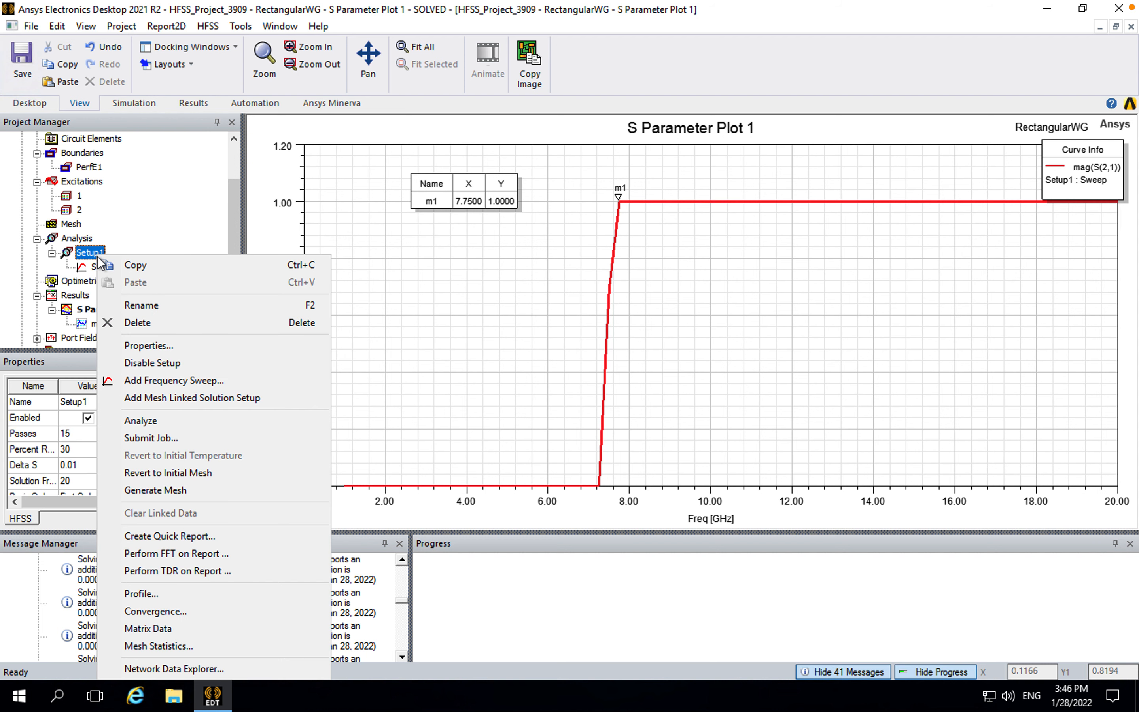
{"action": "left_click", "coordinate": [211, 380]}
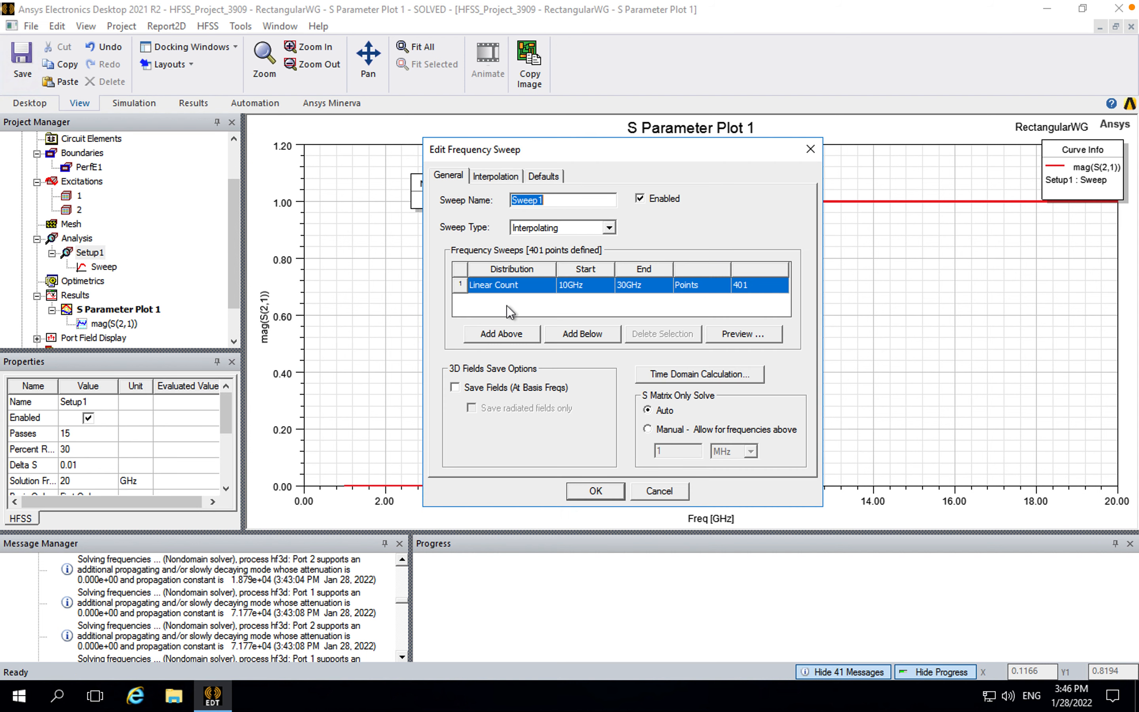
{"action": "left_click", "coordinate": [609, 228]}
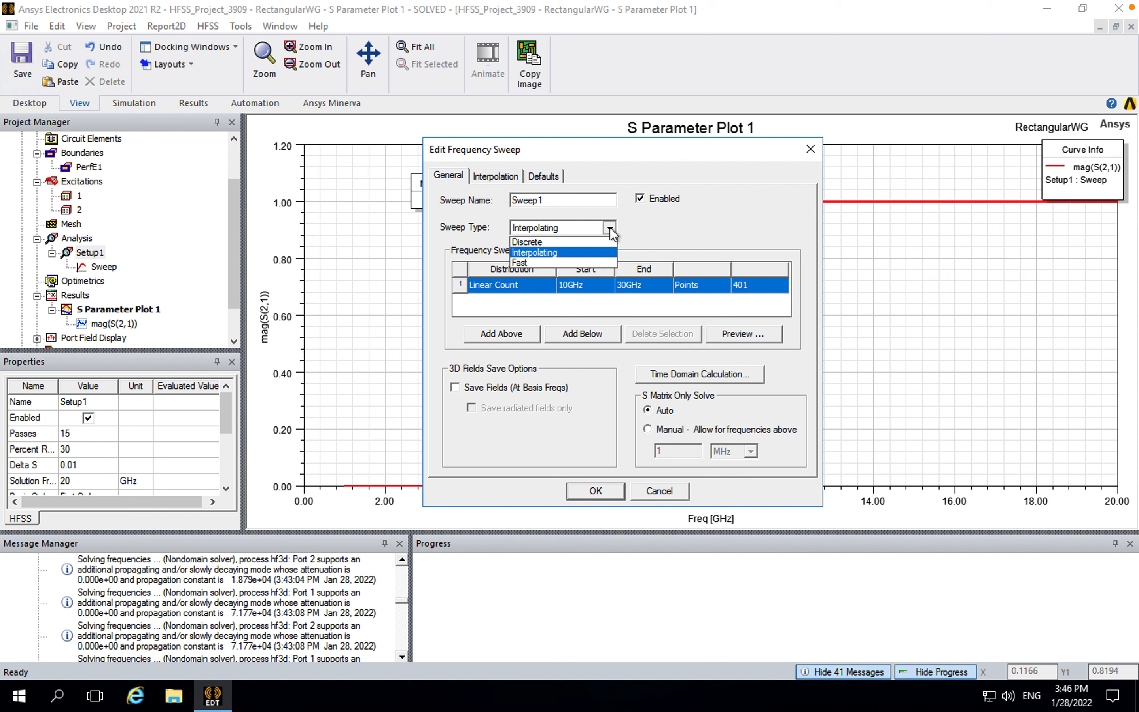
{"action": "left_click", "coordinate": [570, 241]}
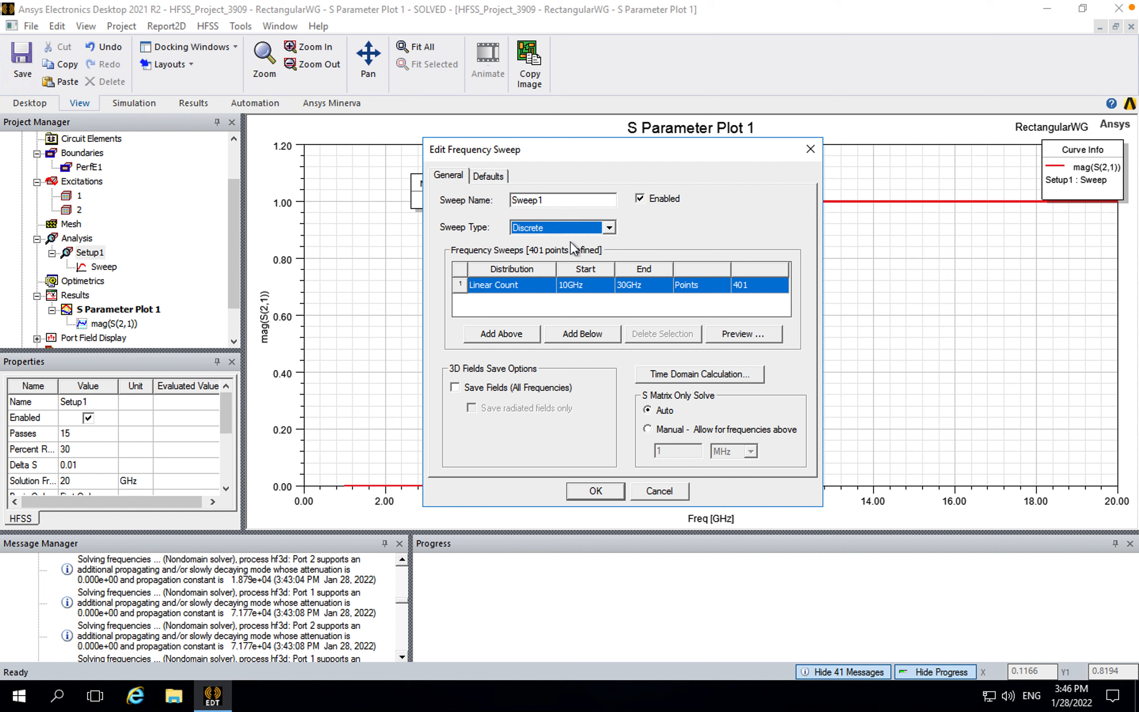
{"action": "left_click", "coordinate": [548, 287]}
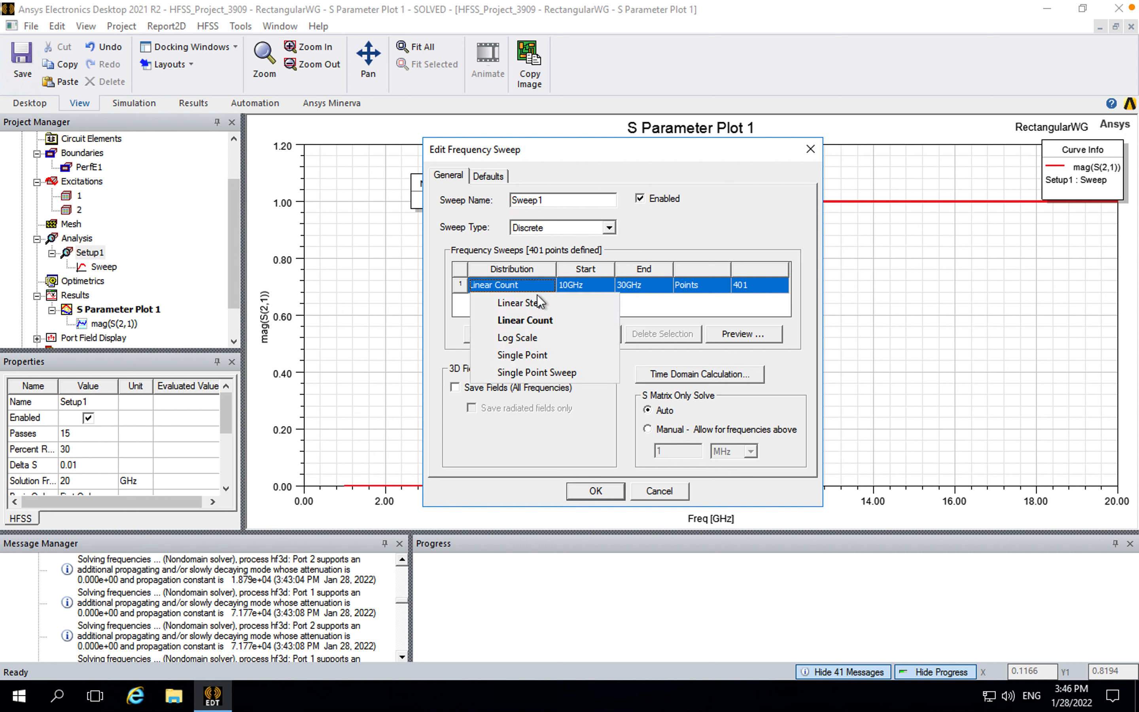
{"action": "left_click", "coordinate": [542, 355]}
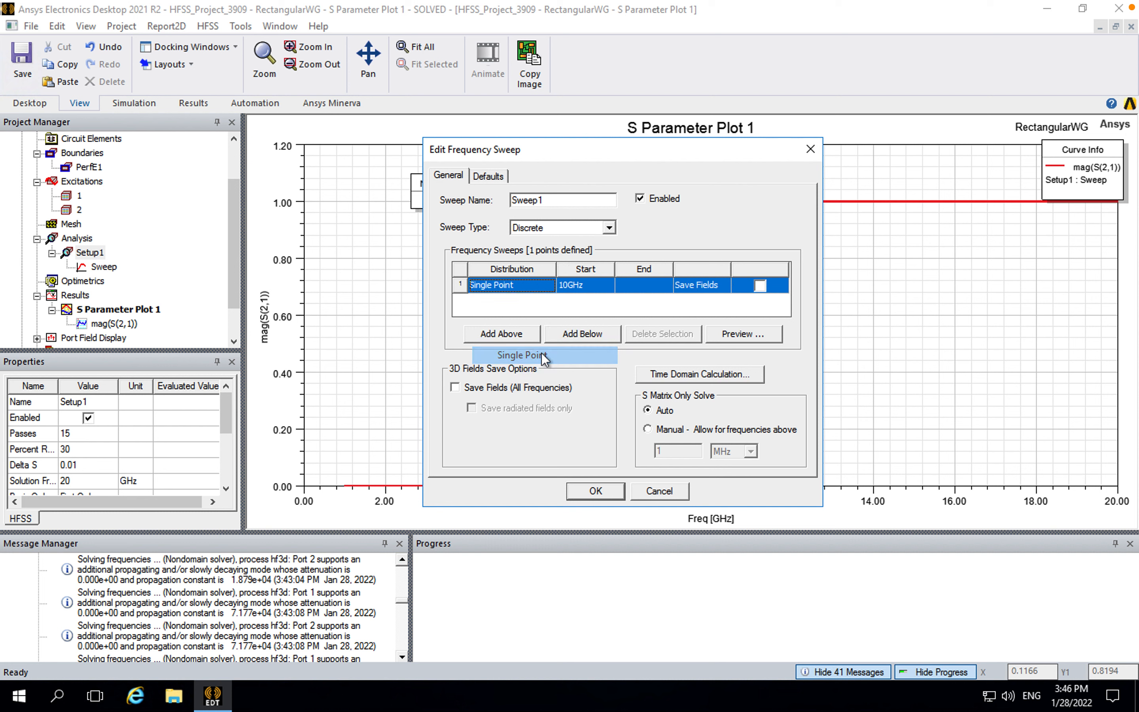
{"action": "left_click", "coordinate": [586, 288]}
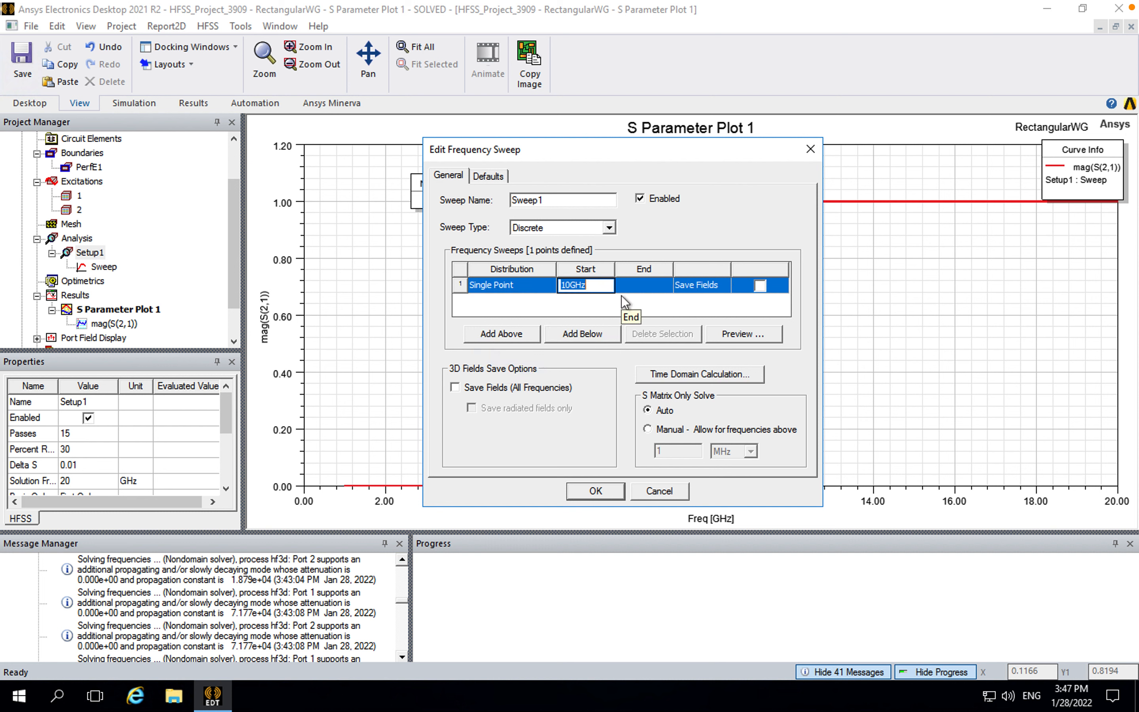
{"action": "left_click", "coordinate": [705, 304]}
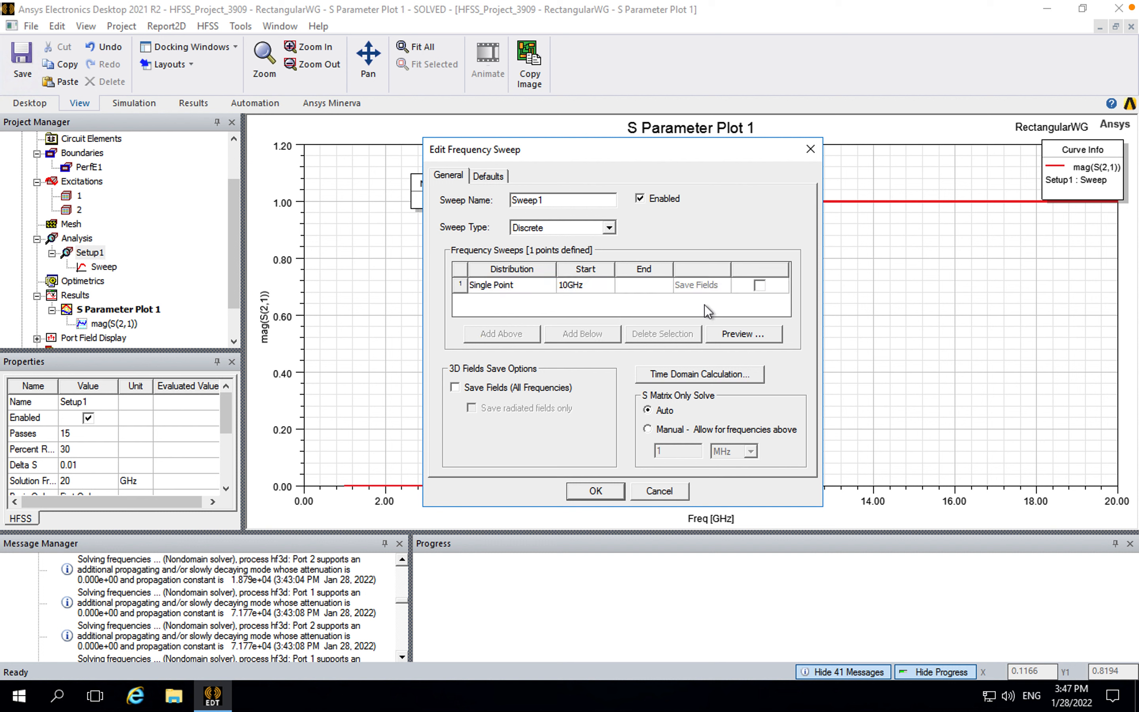
{"action": "left_click", "coordinate": [759, 285]}
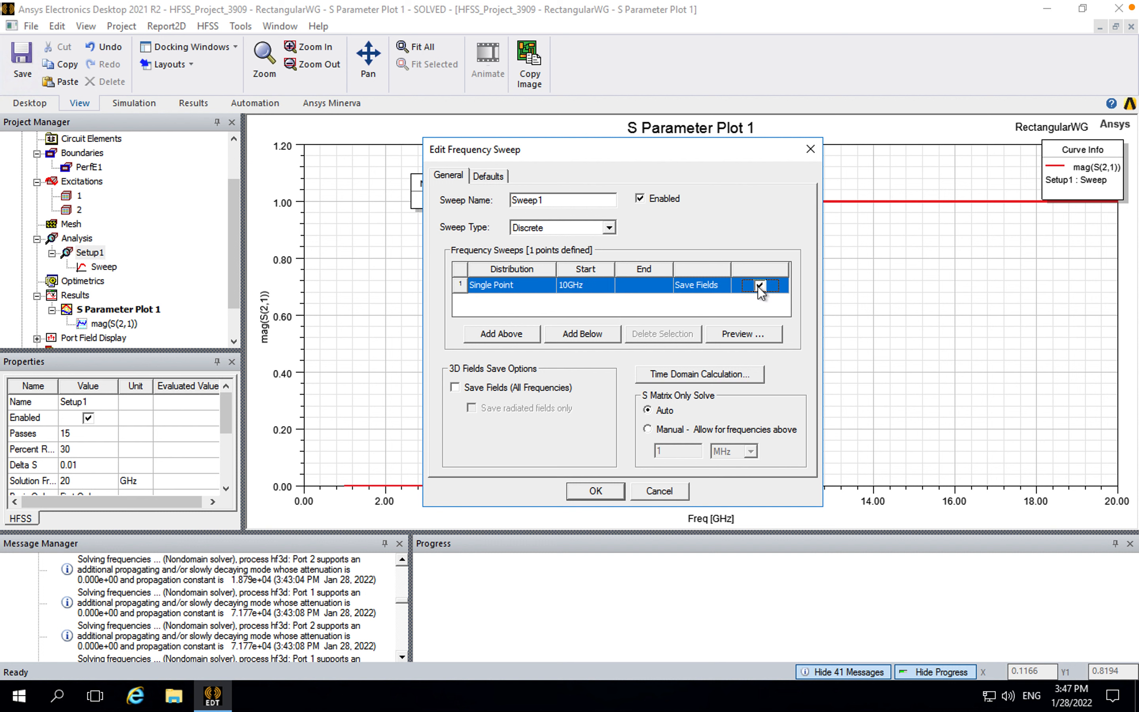
{"action": "left_click", "coordinate": [595, 492]}
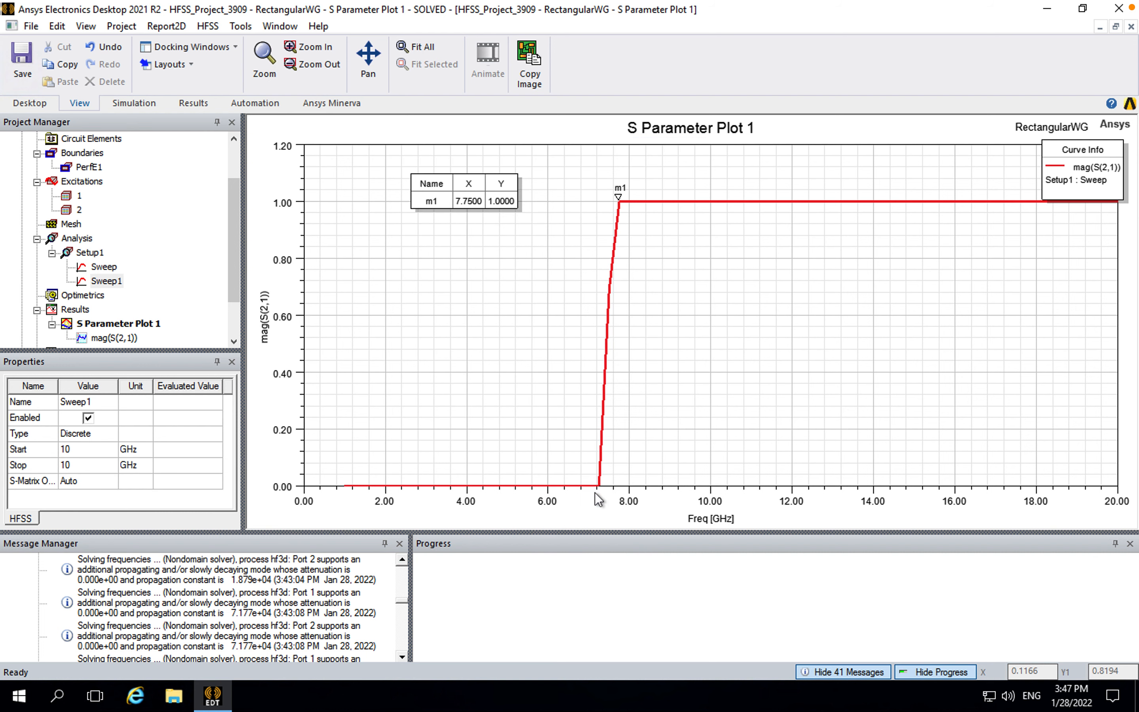
- Rename the new discrete sweep under Setup1 to FieldFreq and analyze it
{"action": "right_click", "coordinate": [114, 289]}
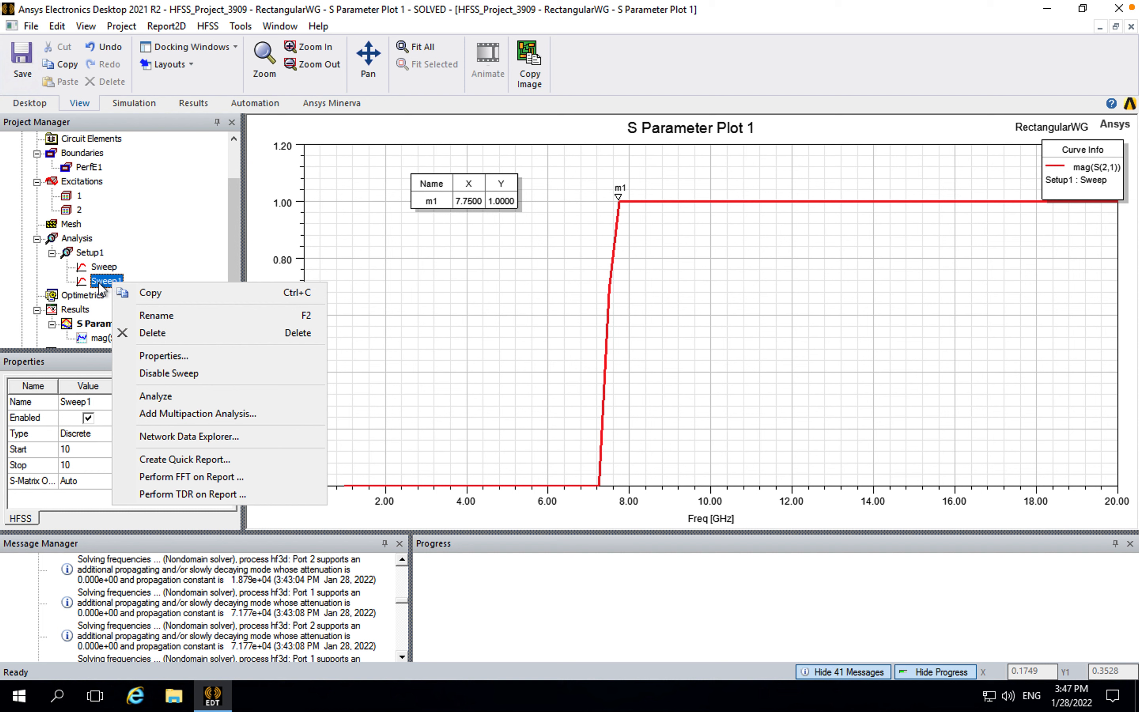
{"action": "left_click", "coordinate": [114, 285]}
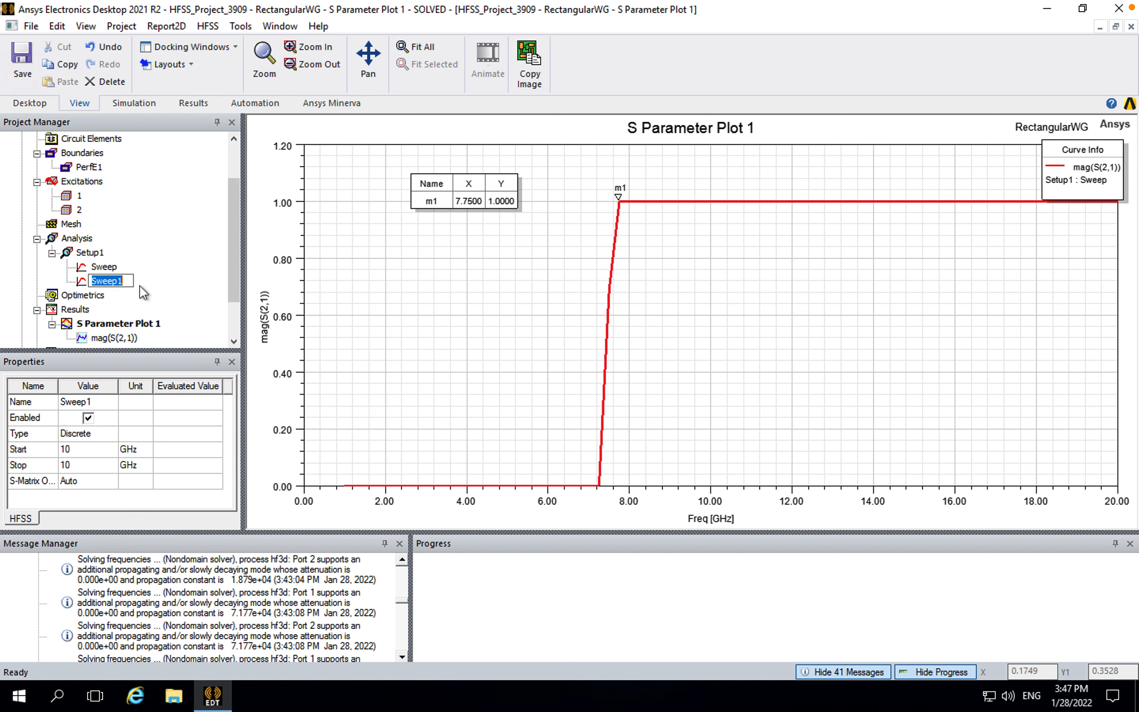
{"action": "type", "text": "Filed"}
{"action": "key", "text": "BackSpace"}
{"action": "key", "text": "BackSpace"}
{"action": "key", "text": "BackSpace"}
{"action": "type", "text": "eldFreq"}
{"action": "key", "text": "Return"}
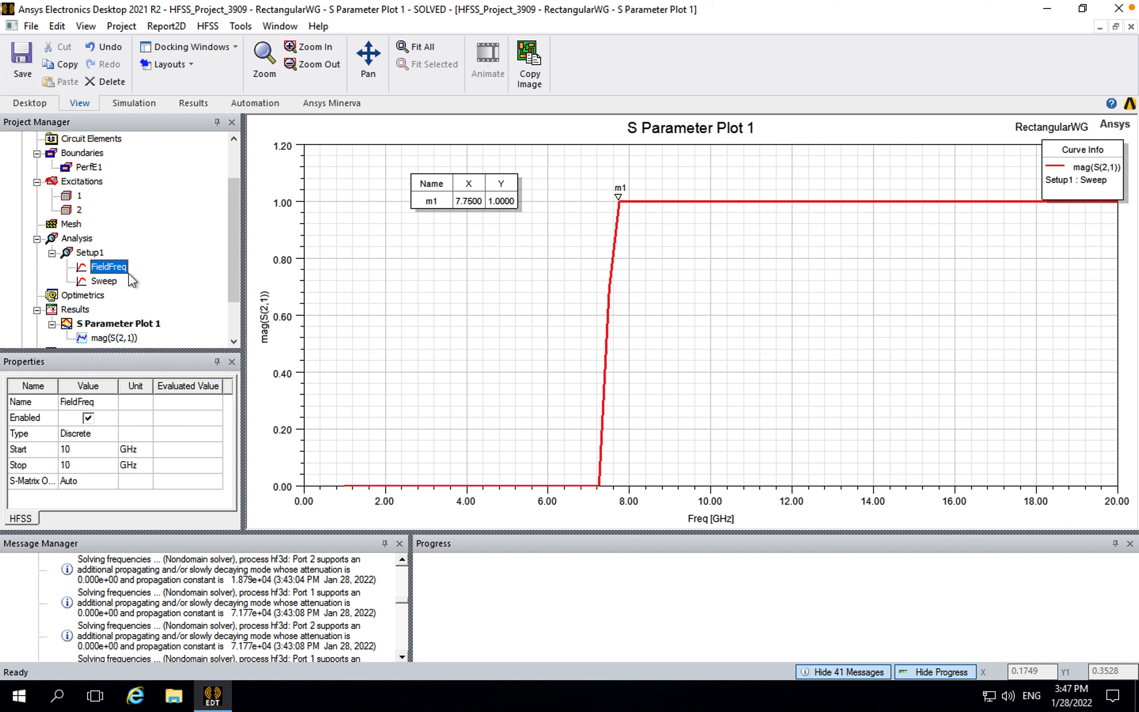
{"action": "right_click", "coordinate": [115, 265]}
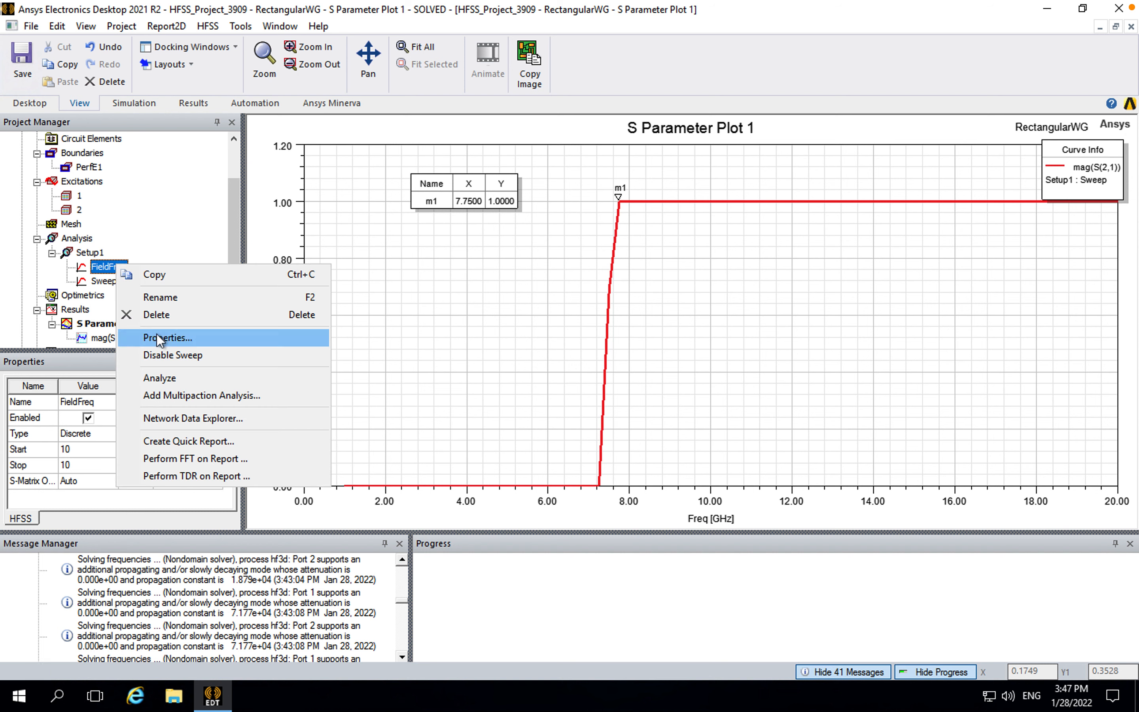
{"action": "left_click", "coordinate": [183, 378]}
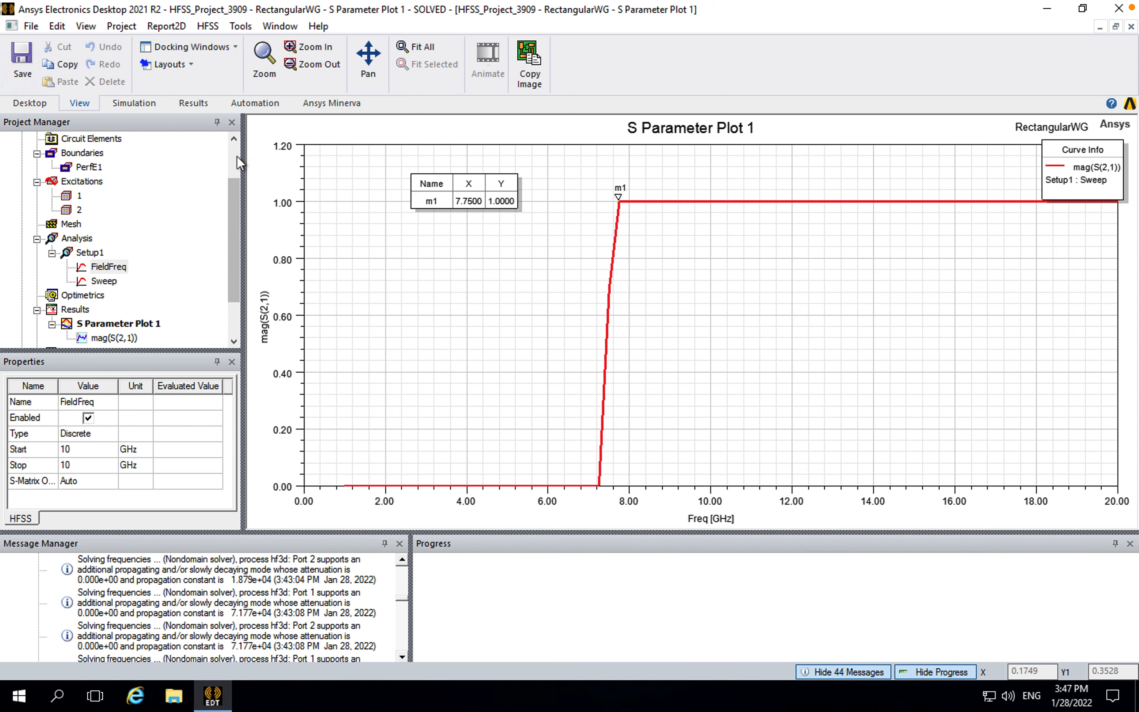
- Return from the S-parameter plot to the 3D model of the RectangularWG design
{"action": "left_click", "coordinate": [237, 156]}
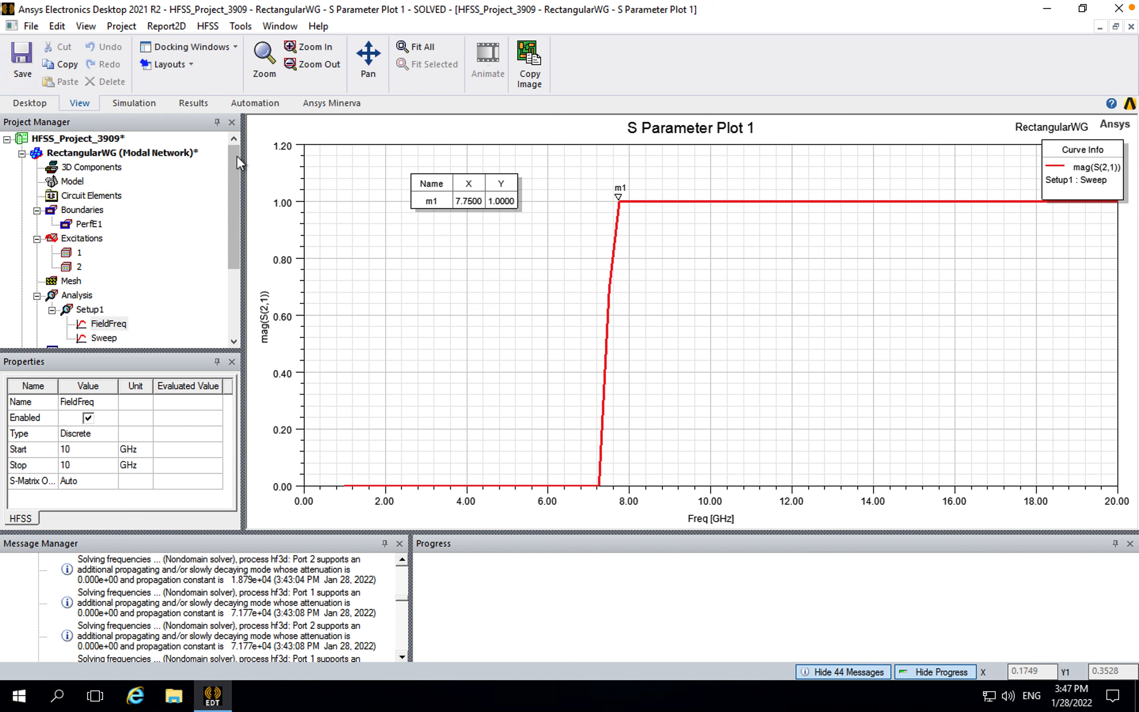
{"action": "double_click", "coordinate": [167, 157]}
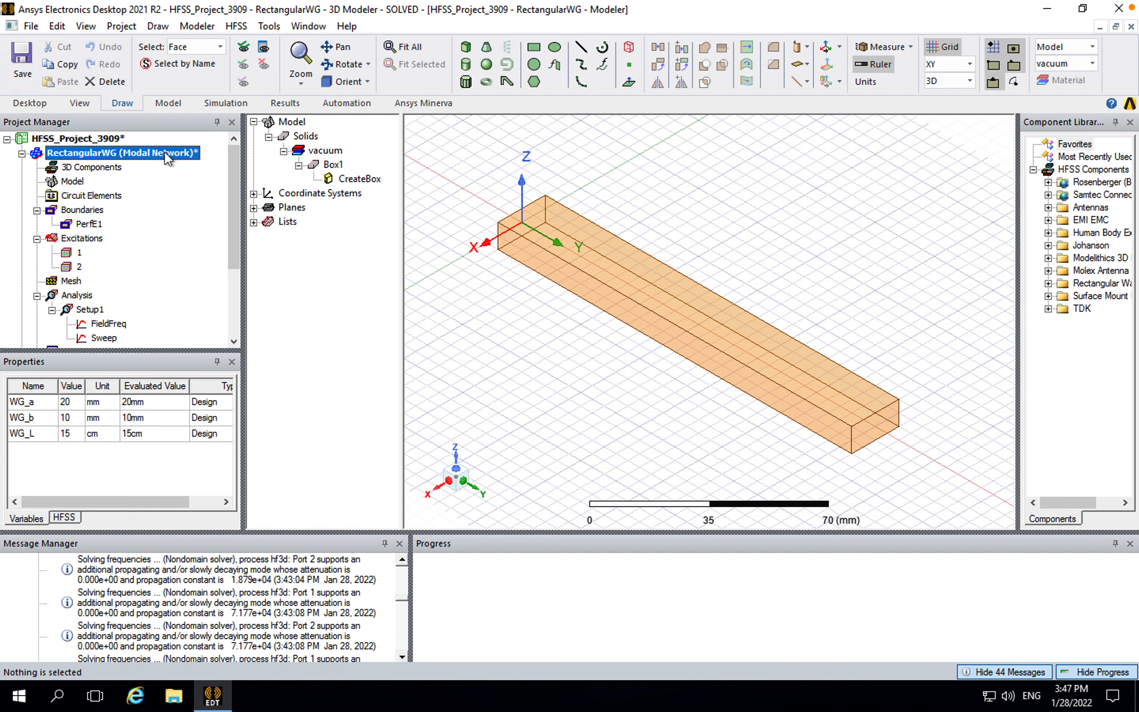
{"action": "left_click", "coordinate": [571, 370]}
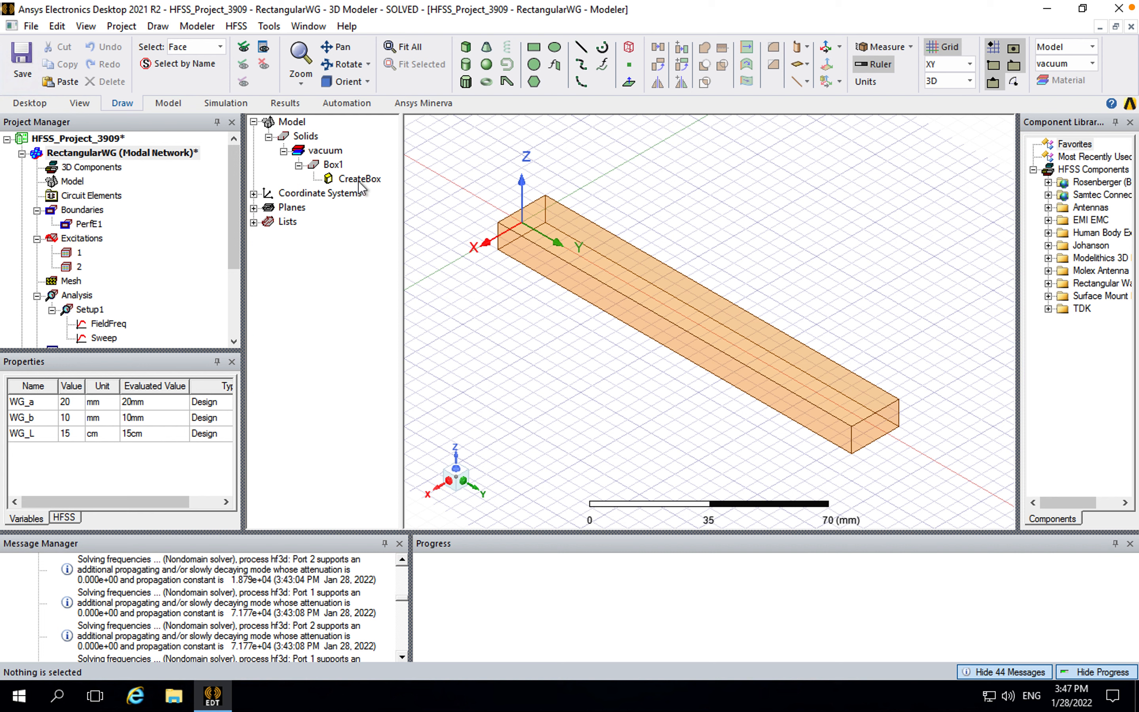
- Plot the Vector_E field in Box1 using the Setup1 : FieldFreq solution at 10 GHz and 0deg phase
{"action": "left_click", "coordinate": [332, 164]}
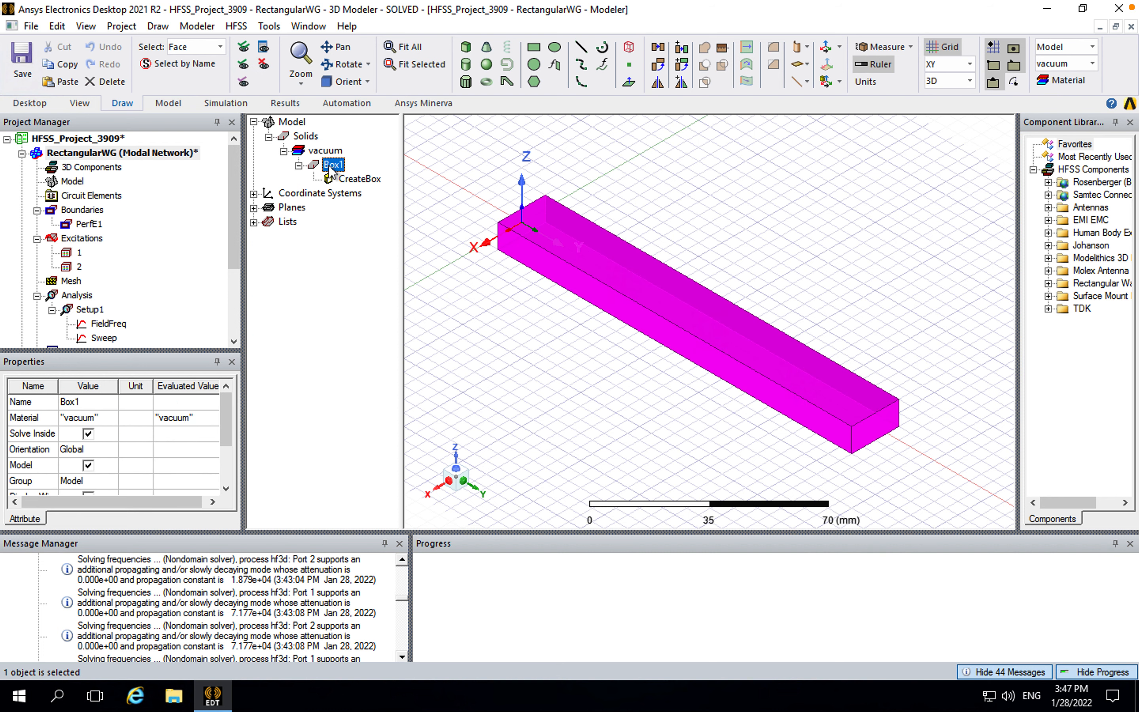
{"action": "right_click", "coordinate": [332, 167]}
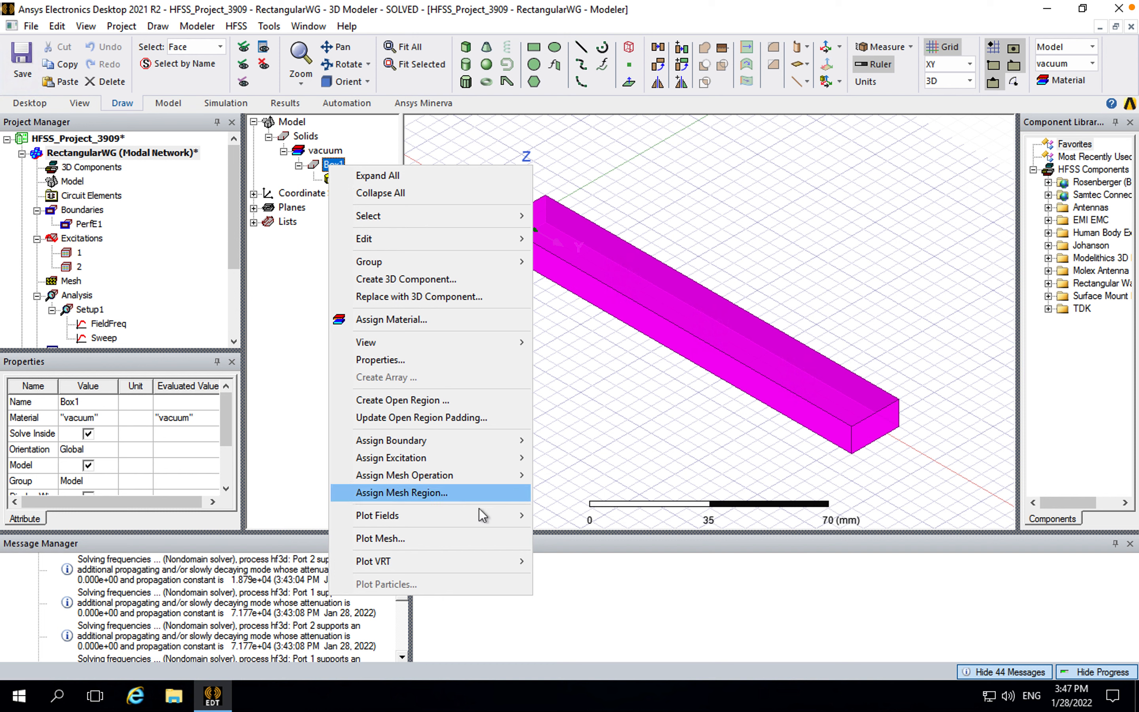
{"action": "mouse_move", "coordinate": [482, 514]}
{"action": "mouse_move", "coordinate": [614, 520]}
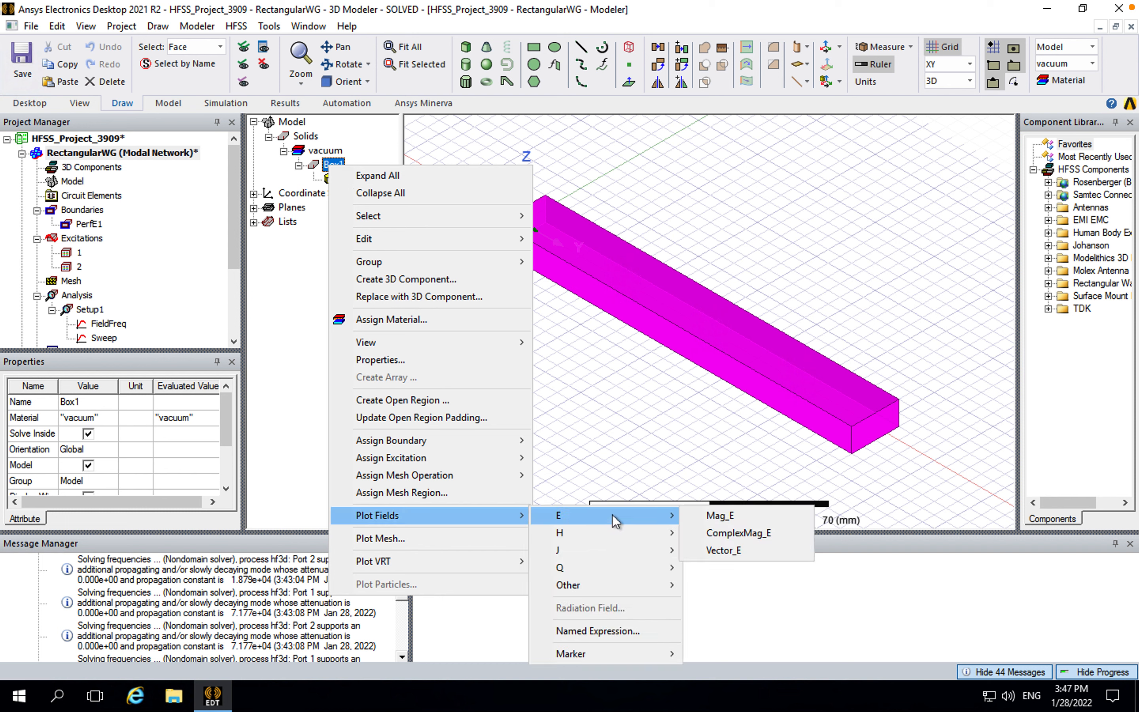
{"action": "left_click", "coordinate": [730, 554]}
{"action": "left_click_drag", "start_coordinate": [598, 146], "coordinate": [469, 119]}
{"action": "left_click", "coordinate": [399, 239]}
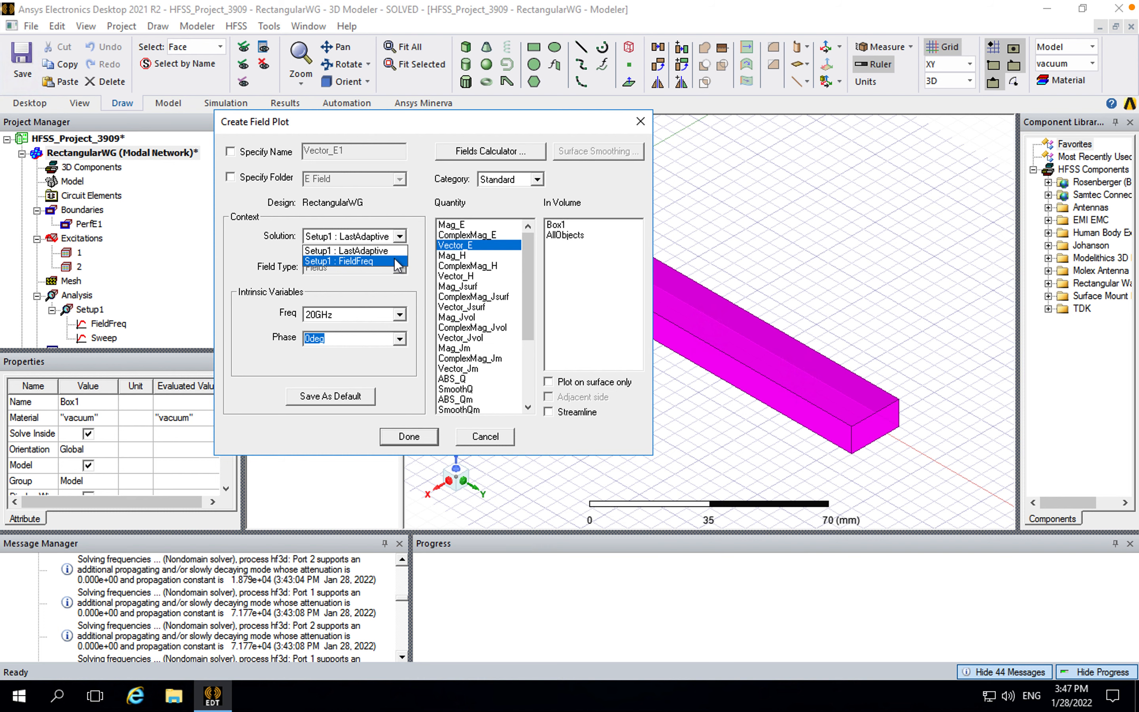
{"action": "left_click", "coordinate": [395, 260]}
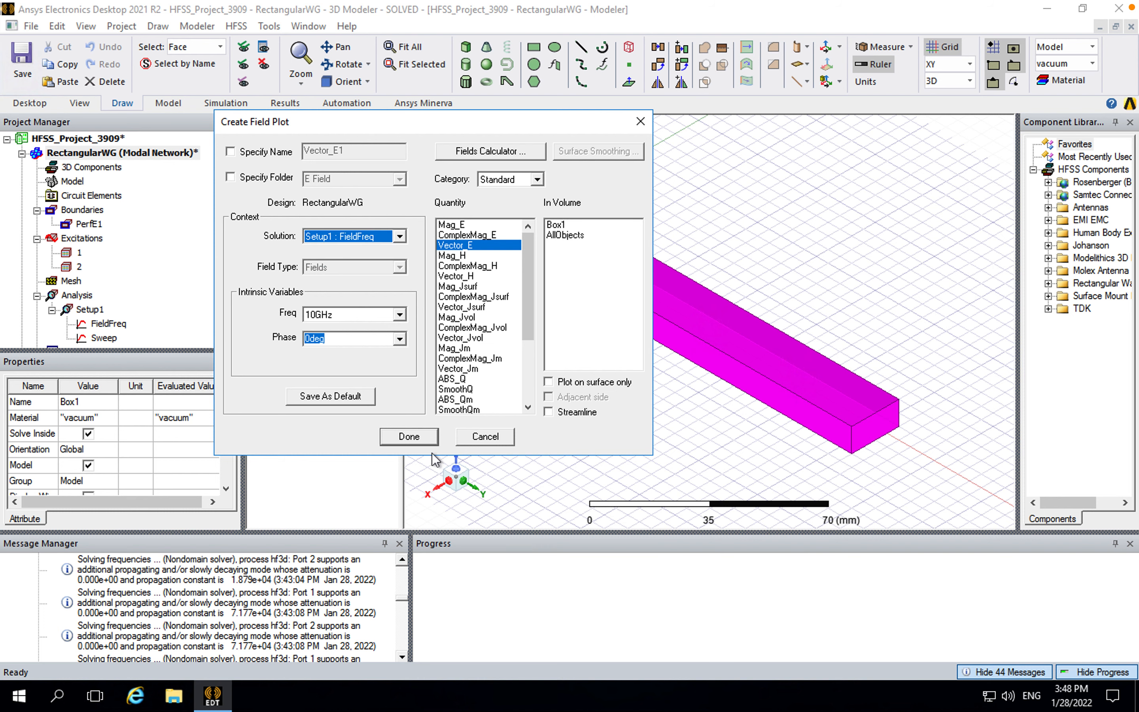
{"action": "left_click", "coordinate": [408, 436]}
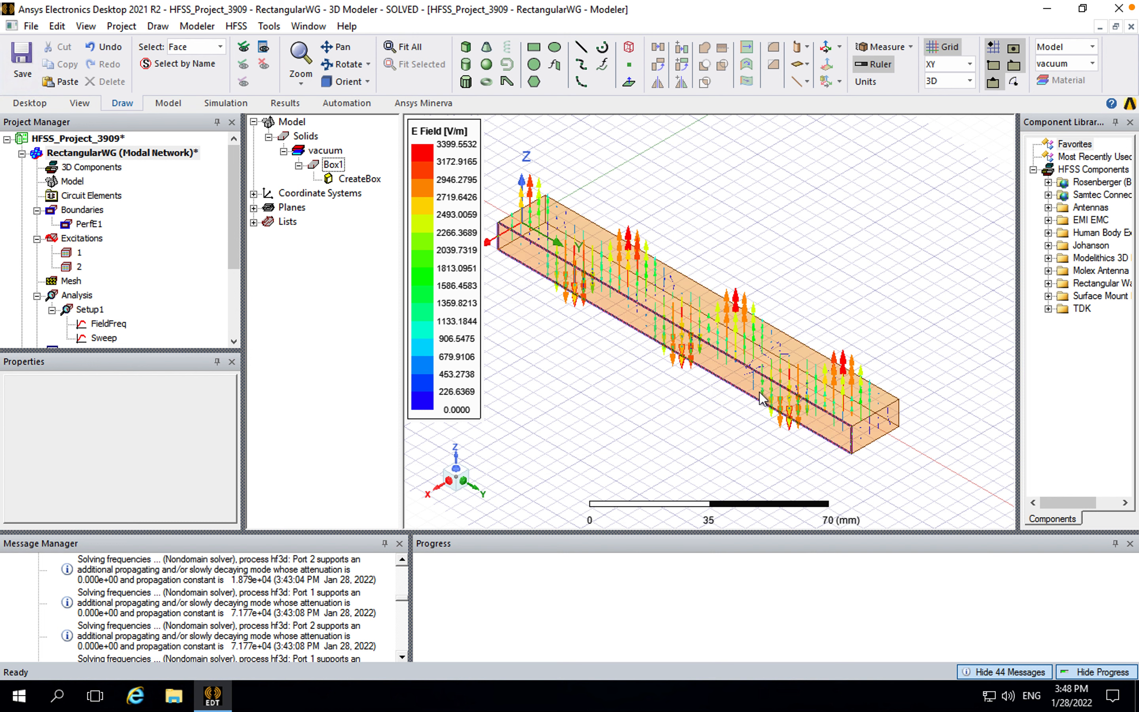
- Plot the Vector_H field in Box1 using the Setup1 : FieldFreq solution at 10 GHz and 0deg phase
{"action": "right_click", "coordinate": [336, 166]}
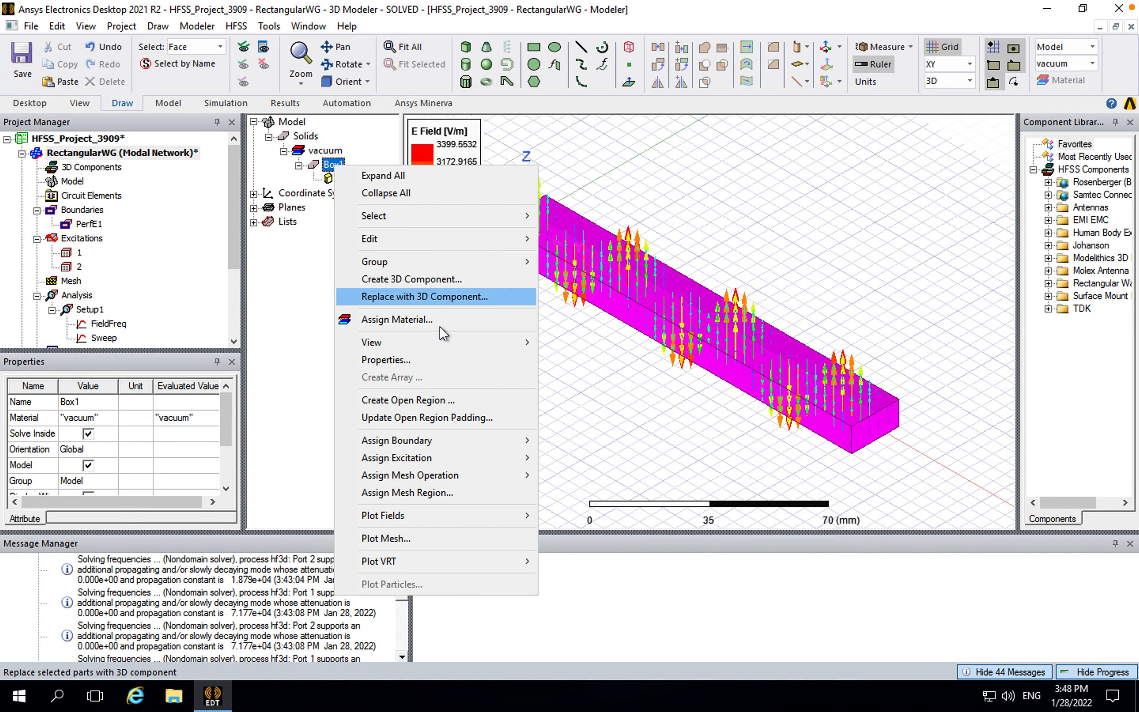
{"action": "mouse_move", "coordinate": [440, 343]}
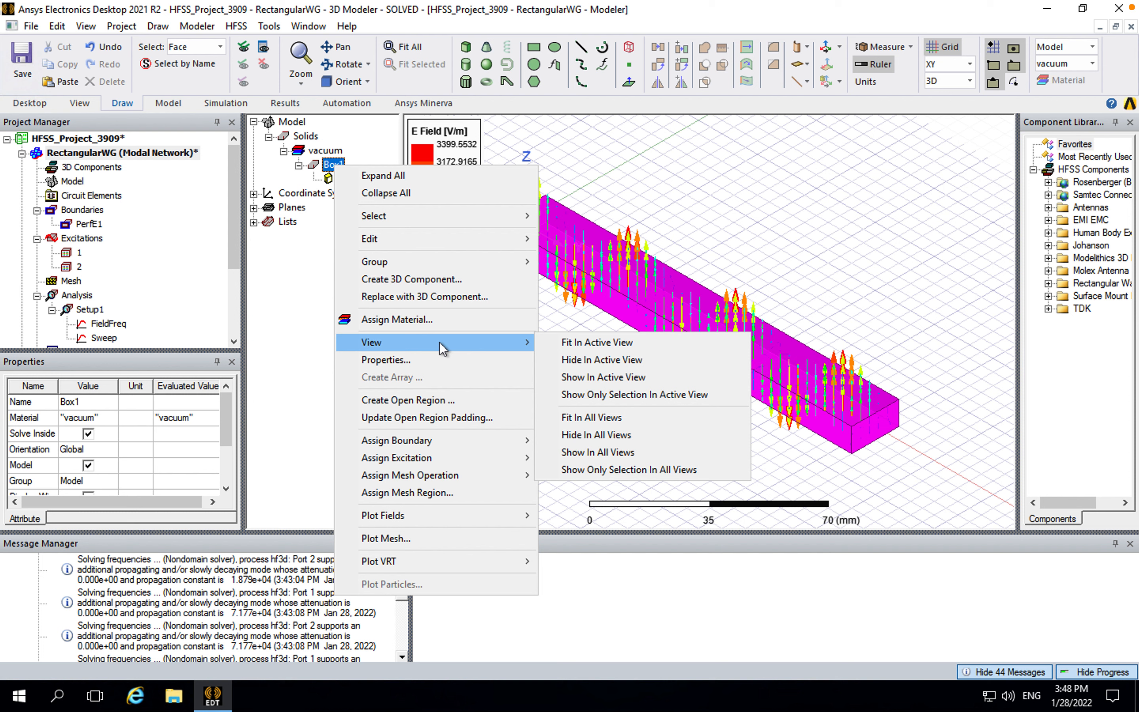
{"action": "mouse_move", "coordinate": [487, 438]}
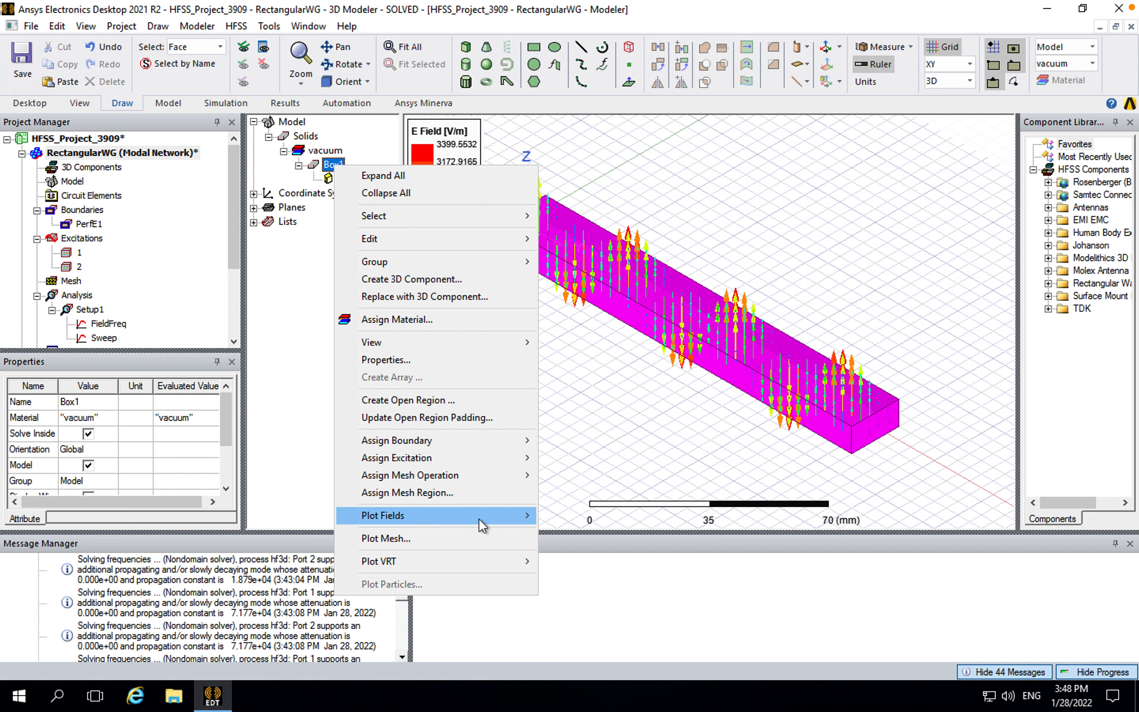
{"action": "mouse_move", "coordinate": [479, 518]}
{"action": "mouse_move", "coordinate": [612, 532]}
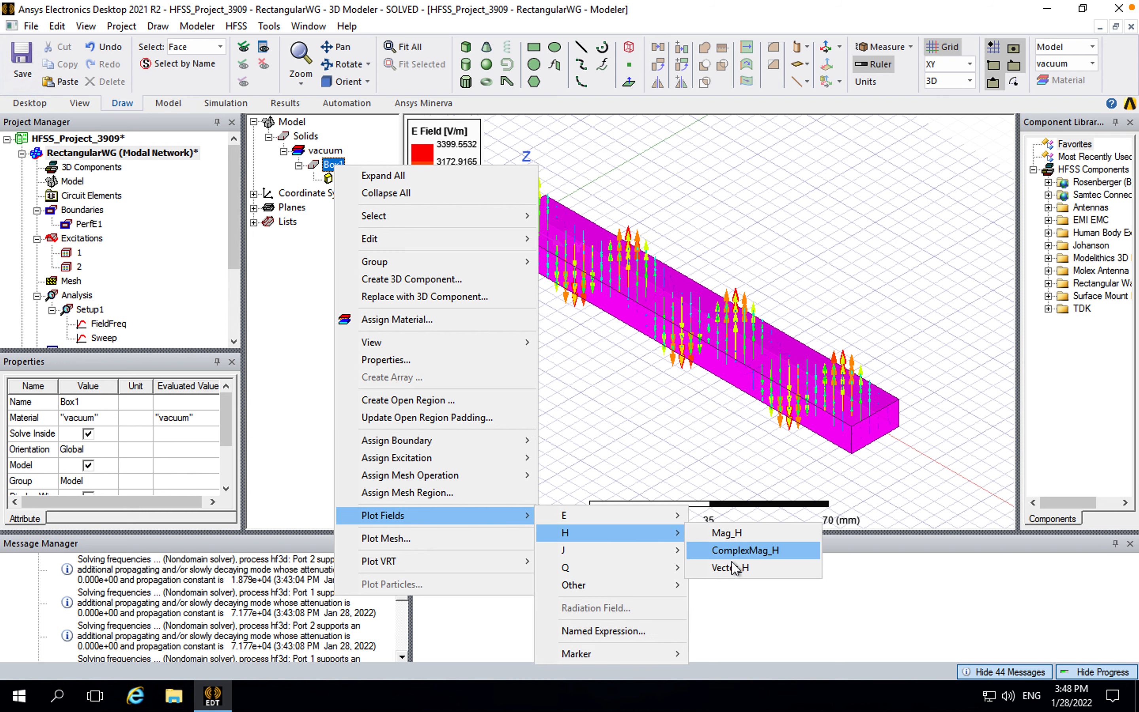
{"action": "left_click", "coordinate": [734, 568]}
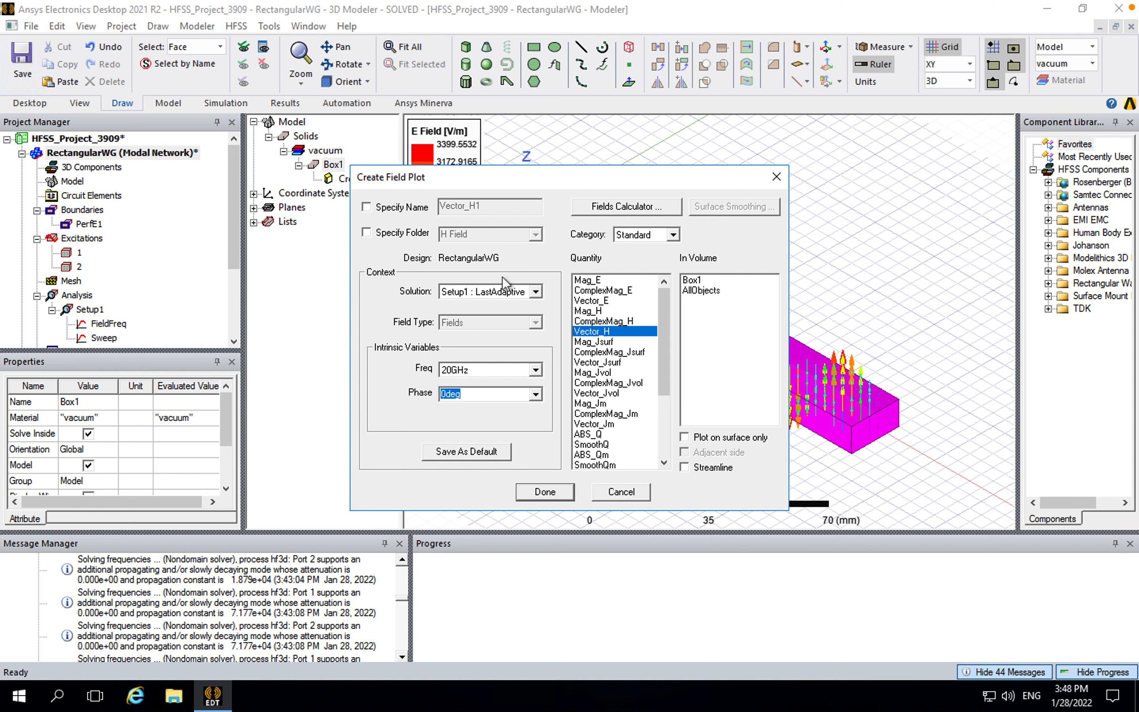
{"action": "left_click", "coordinate": [507, 291]}
{"action": "left_click", "coordinate": [498, 318]}
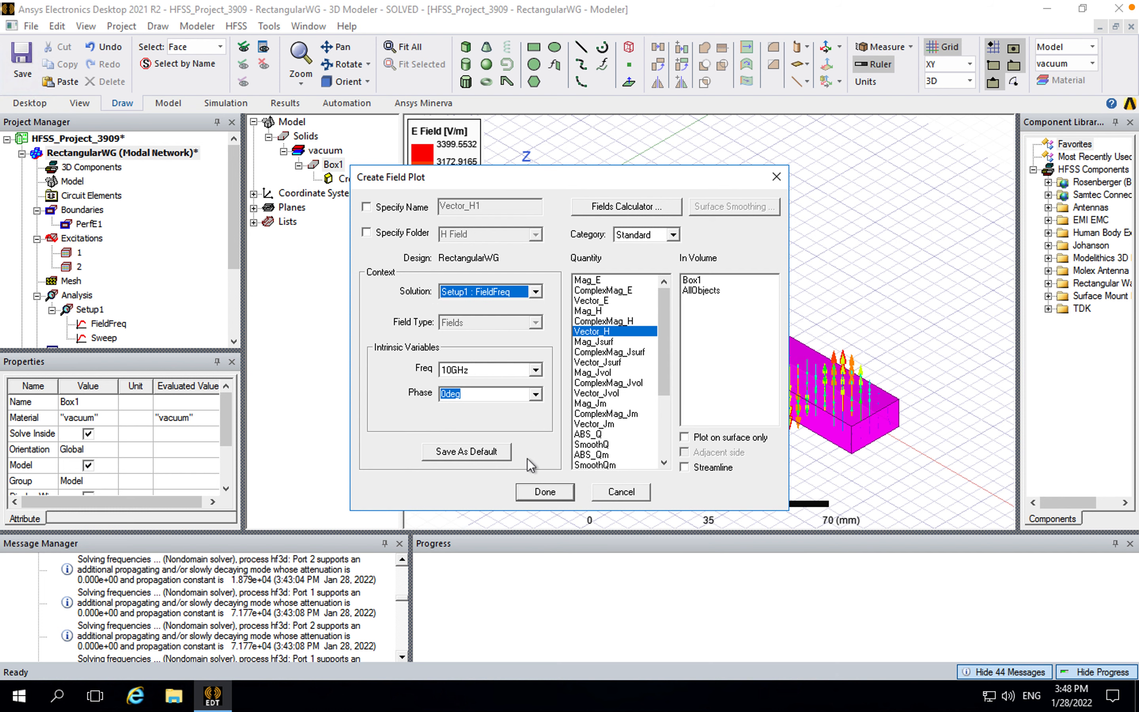
{"action": "left_click", "coordinate": [539, 492]}
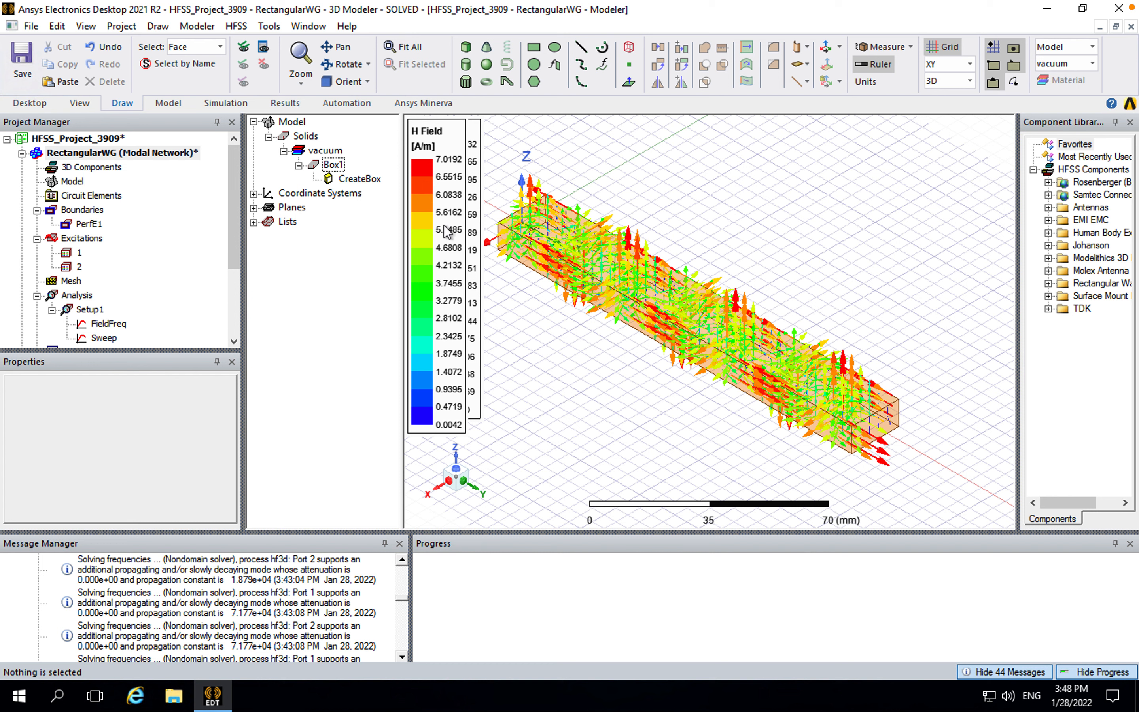
- Move the overlapping E Field and H Field colour legends so that both can be seen beside the waveguide
{"action": "left_click_drag", "start_coordinate": [476, 222], "coordinate": [541, 264]}
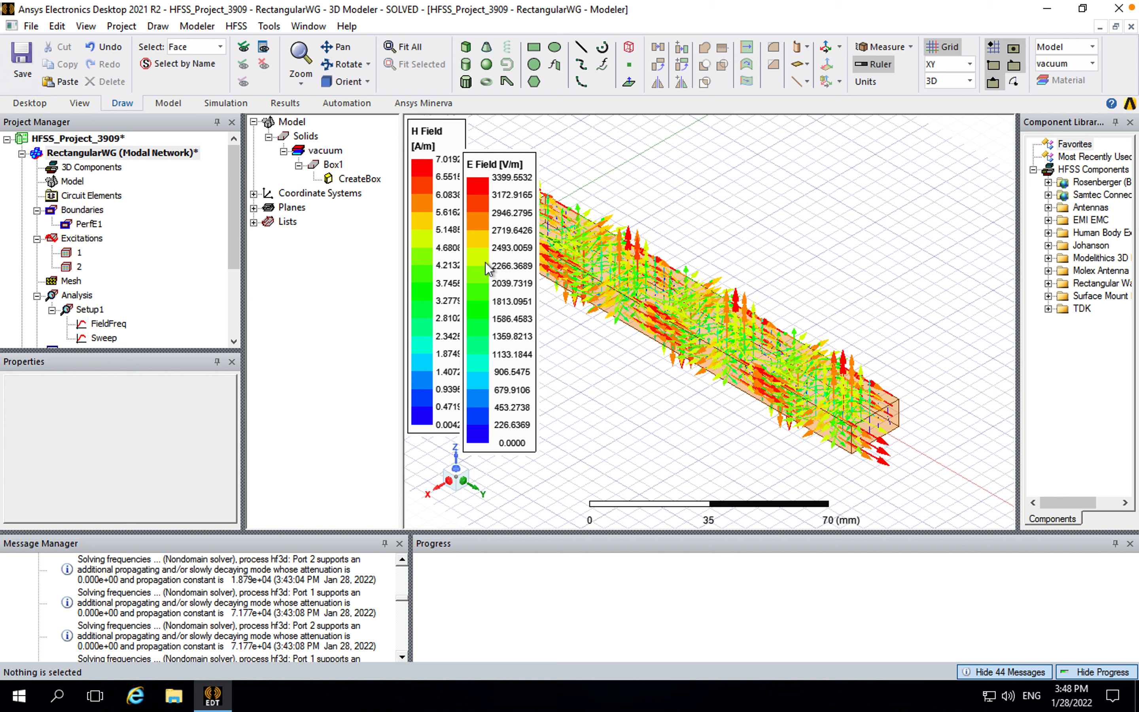
{"action": "left_click", "coordinate": [448, 212]}
{"action": "left_click_drag", "start_coordinate": [452, 181], "coordinate": [458, 201]}
- Reduce the arrow size of the H Field plot to about 0.119, keeping the Cylinder arrow type
{"action": "double_click", "coordinate": [459, 200]}
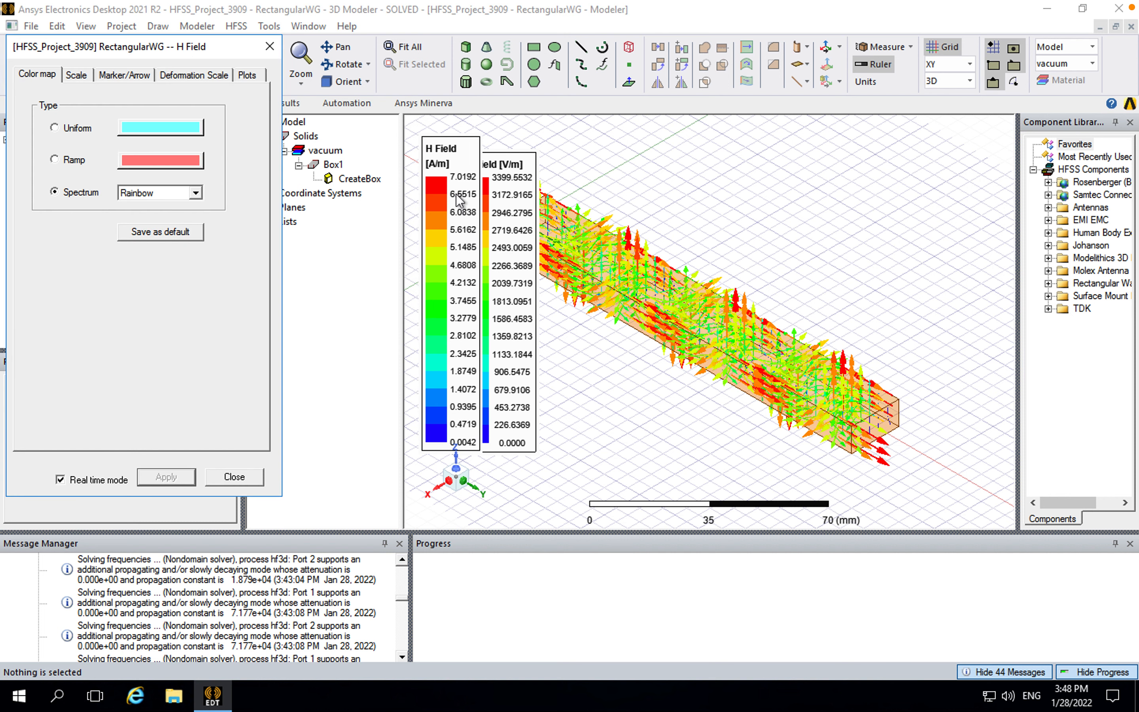
{"action": "left_click", "coordinate": [124, 75]}
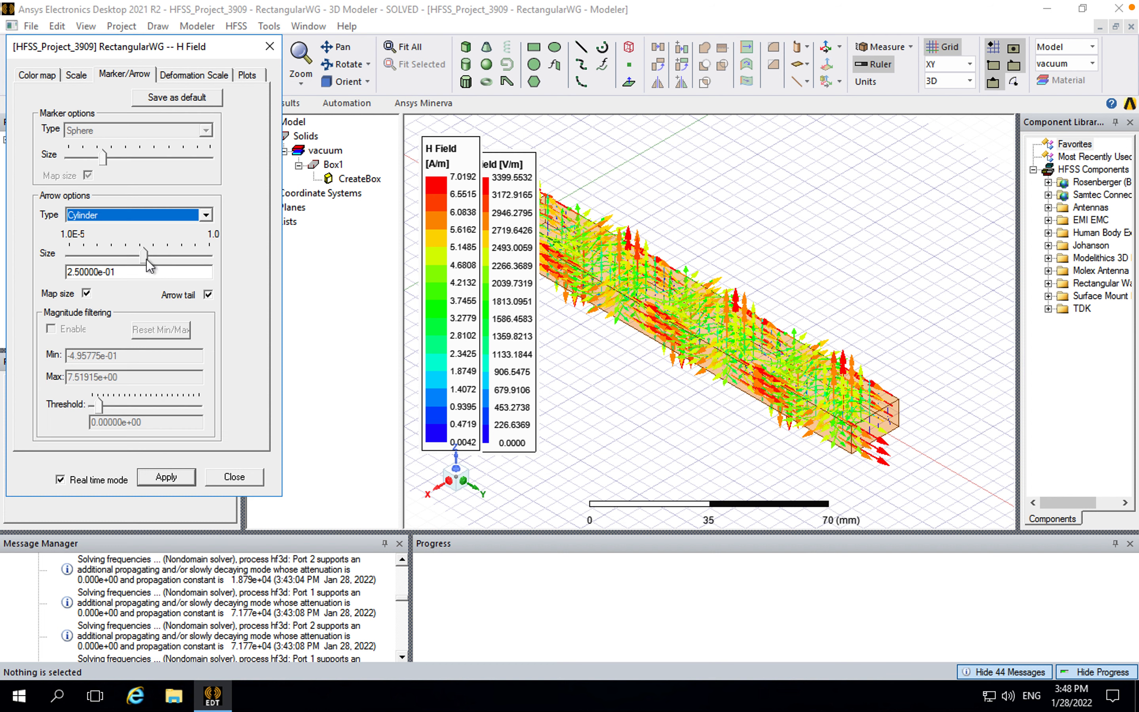
{"action": "left_click_drag", "start_coordinate": [146, 257], "coordinate": [133, 256]}
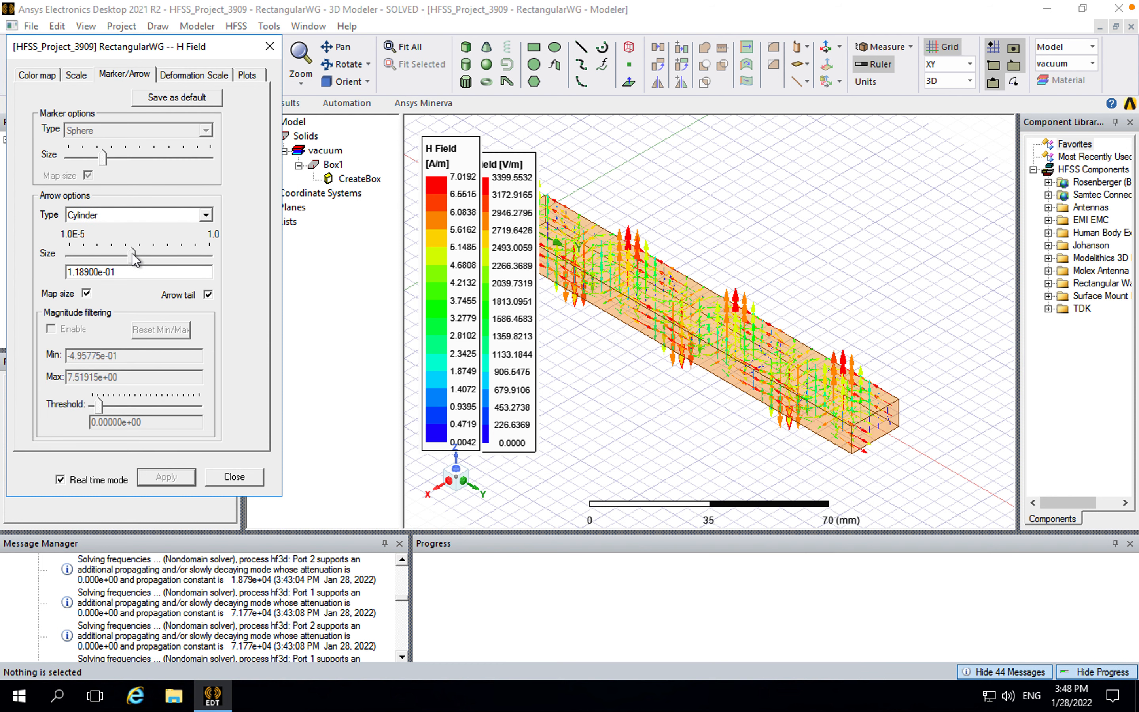
- Reduce the E Field plot's Cylinder arrow size to about 0.149 and shift its colour legend slightly closer to the H Field legend
{"action": "left_click", "coordinate": [234, 478]}
{"action": "left_click", "coordinate": [521, 303]}
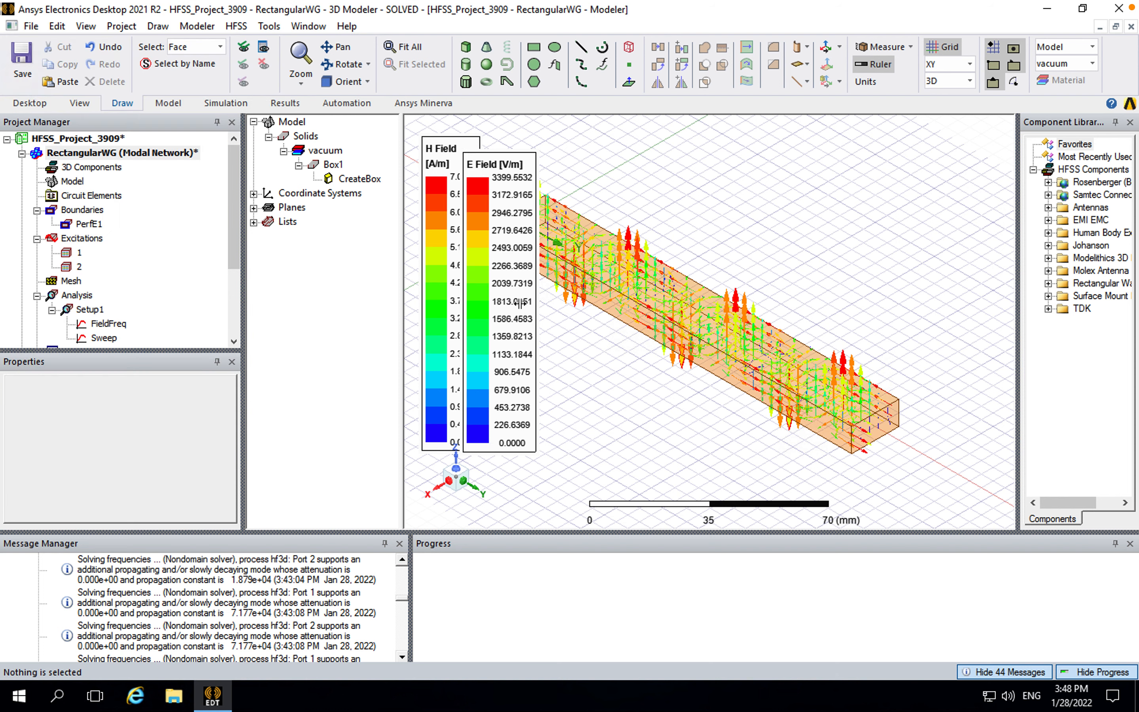
{"action": "double_click", "coordinate": [504, 287]}
{"action": "left_click", "coordinate": [124, 76]}
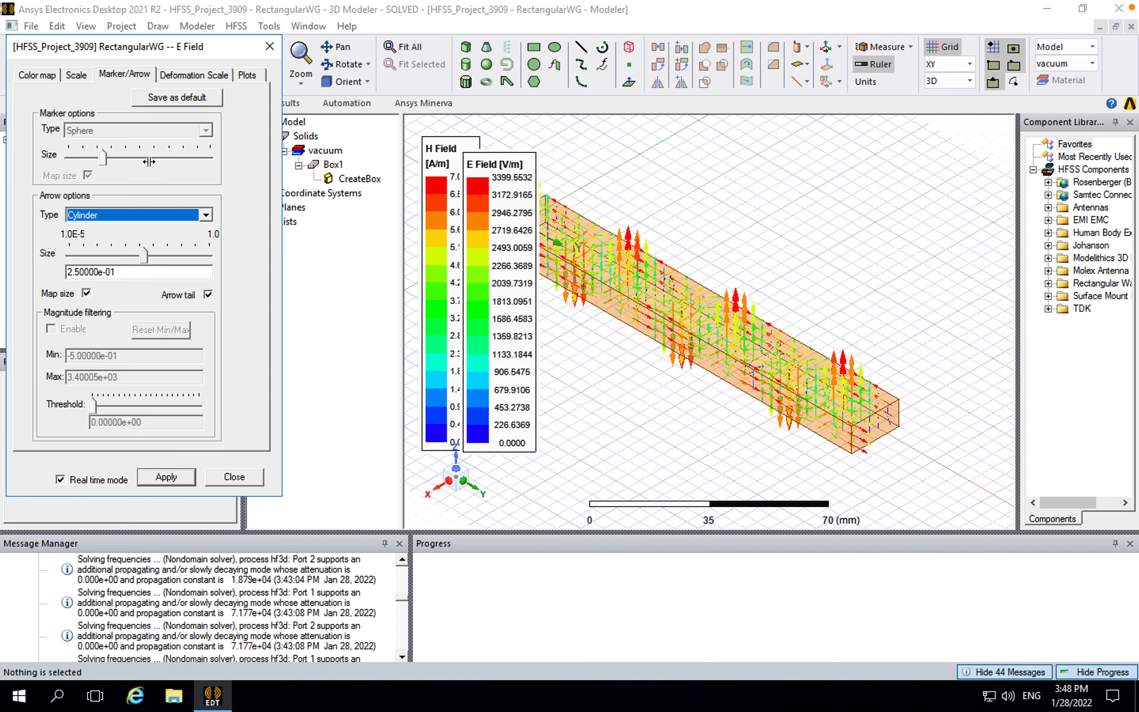
{"action": "left_click_drag", "start_coordinate": [143, 259], "coordinate": [134, 260]}
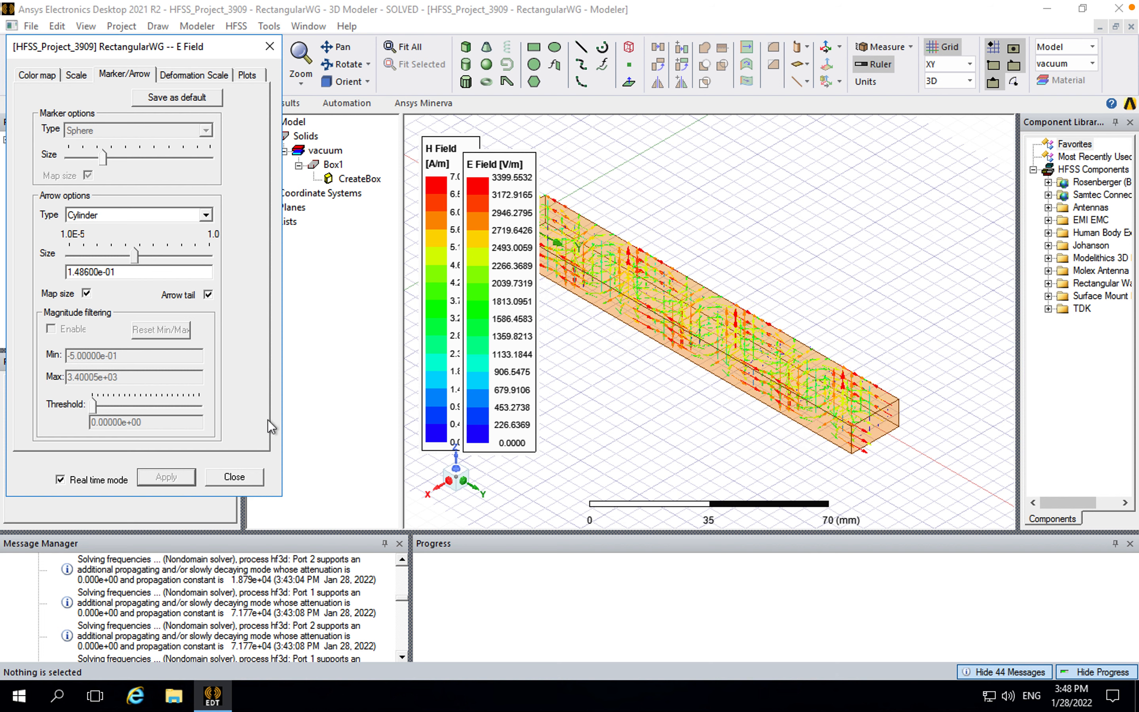
{"action": "left_click", "coordinate": [237, 478]}
{"action": "left_click_drag", "start_coordinate": [498, 311], "coordinate": [487, 310]}
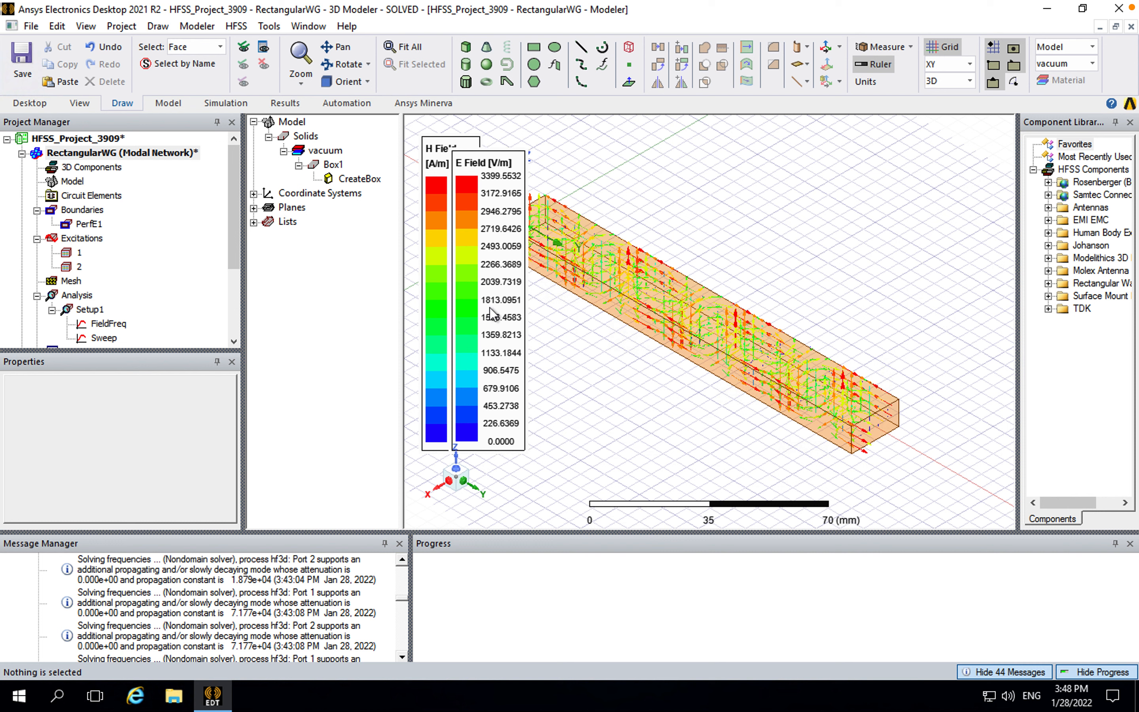
- Turn off the plot visibility of Vector_E1 under the E Field overlays
{"action": "left_click_drag", "start_coordinate": [238, 234], "coordinate": [238, 296]}
{"action": "left_click", "coordinate": [36, 295]}
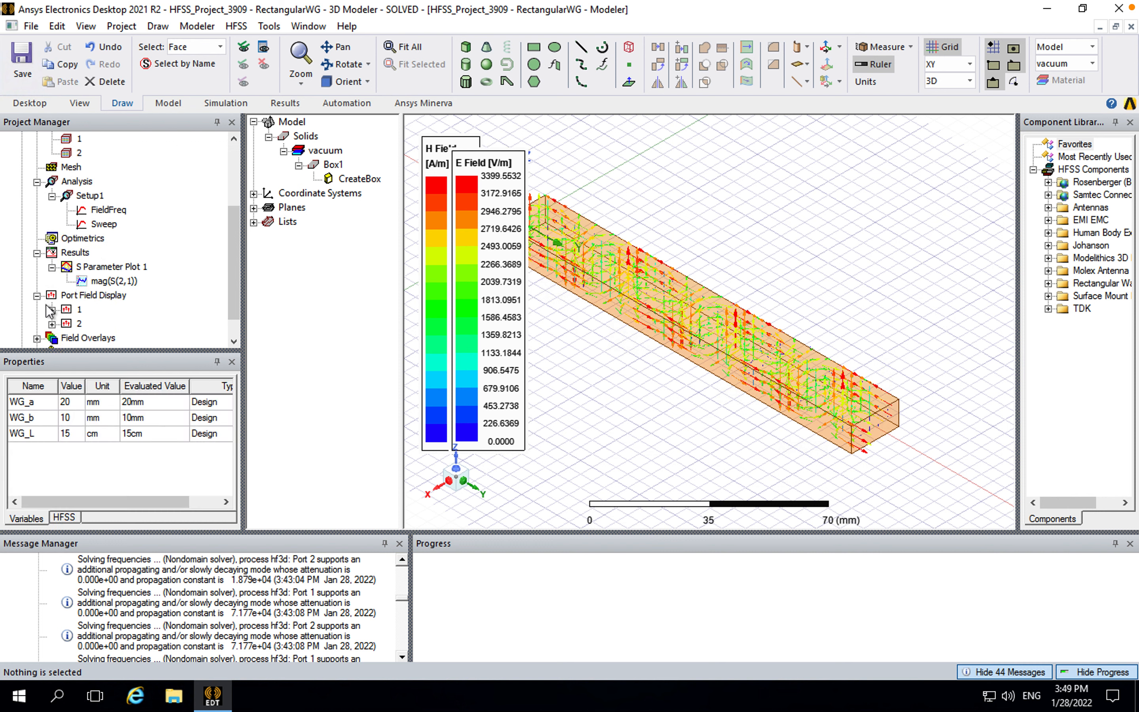
{"action": "left_click", "coordinate": [37, 338]}
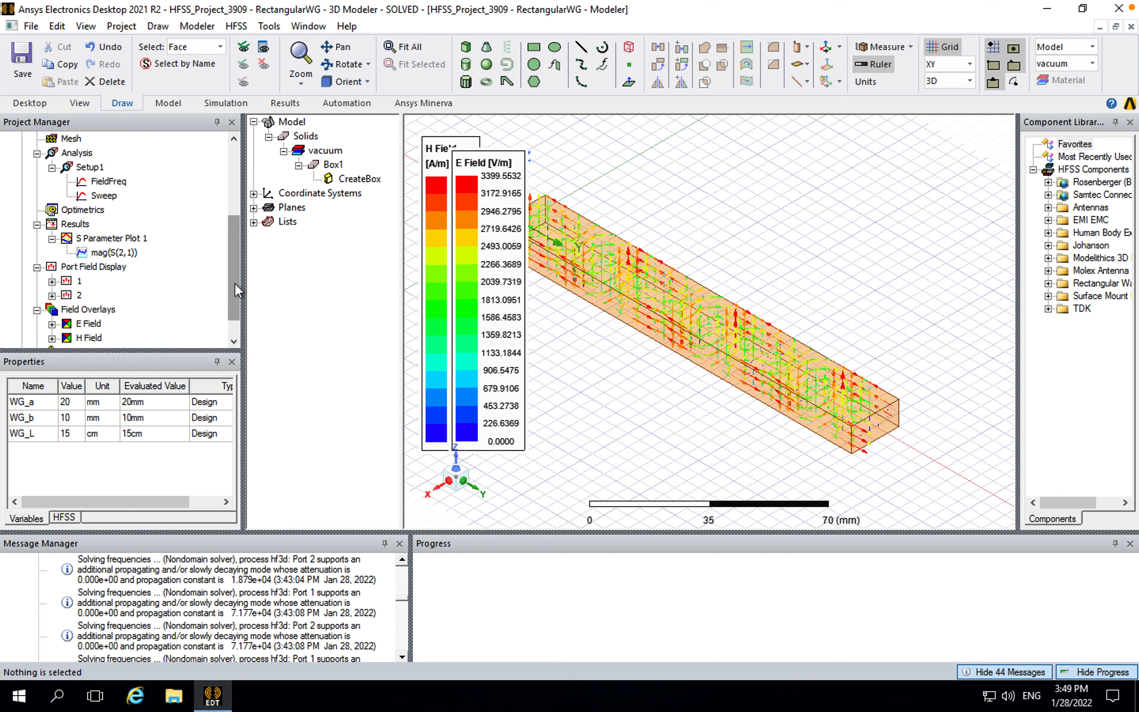
{"action": "scroll", "coordinate": [235, 282], "scroll_direction": "down", "scroll_amount": 1}
{"action": "left_click", "coordinate": [52, 295]}
{"action": "right_click", "coordinate": [96, 309]}
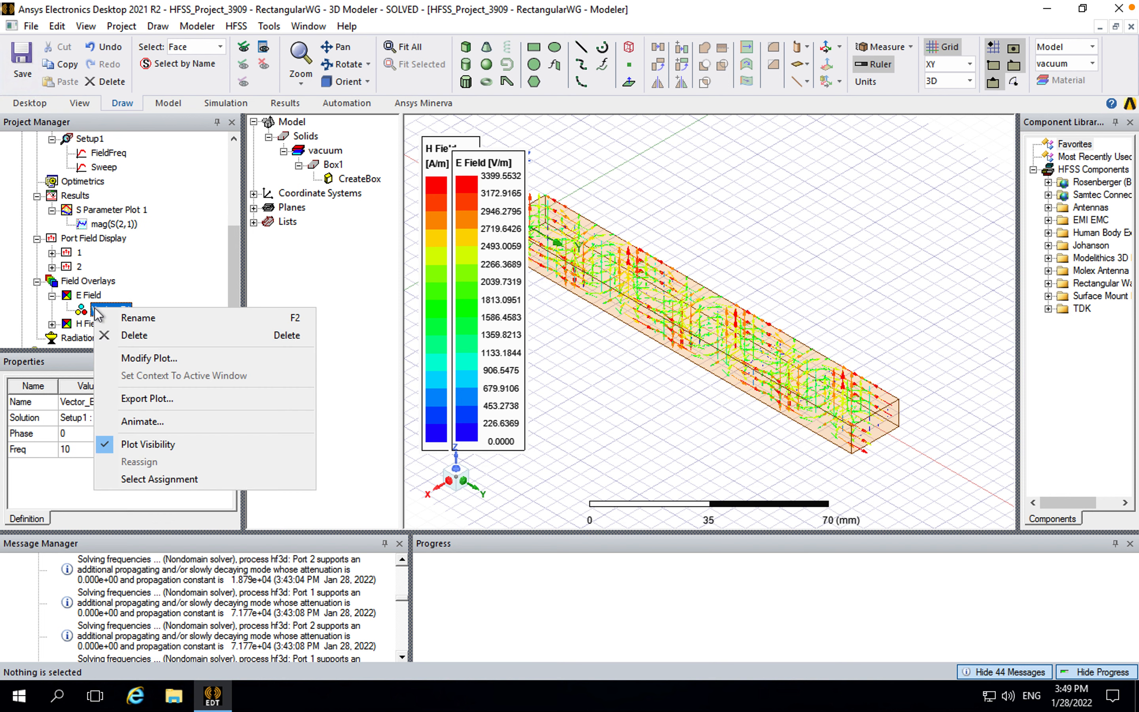
{"action": "left_click", "coordinate": [145, 447]}
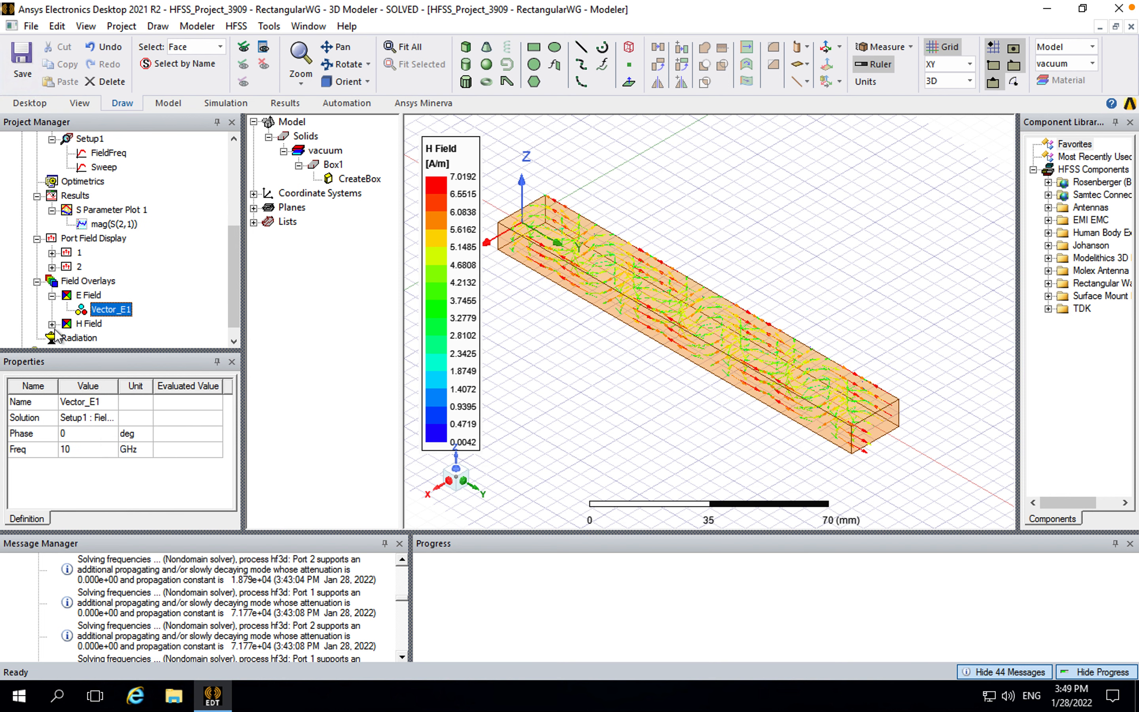
- Turn off the plot visibility of Vector_H1 under the H Field overlays
{"action": "left_click", "coordinate": [53, 324]}
{"action": "right_click", "coordinate": [108, 339]}
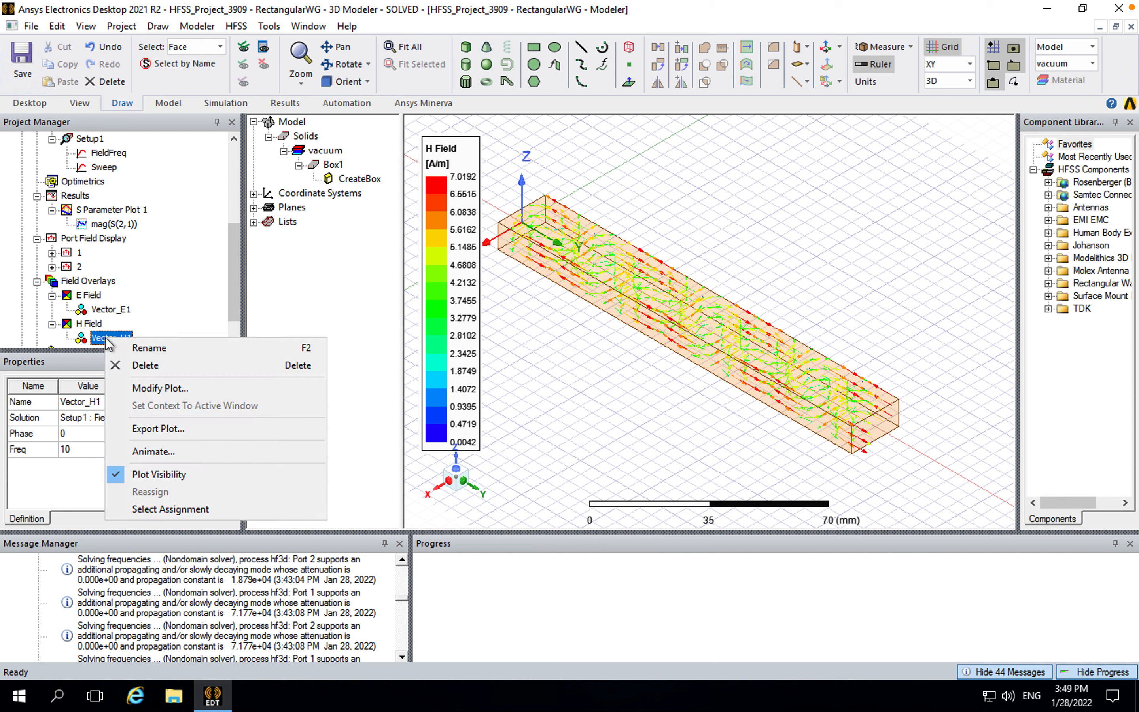
{"action": "left_click", "coordinate": [150, 475]}
- Display the Vector_E1 plot alone and examine the E field arrows along the waveguide from a more side-on angle
{"action": "left_click", "coordinate": [122, 311]}
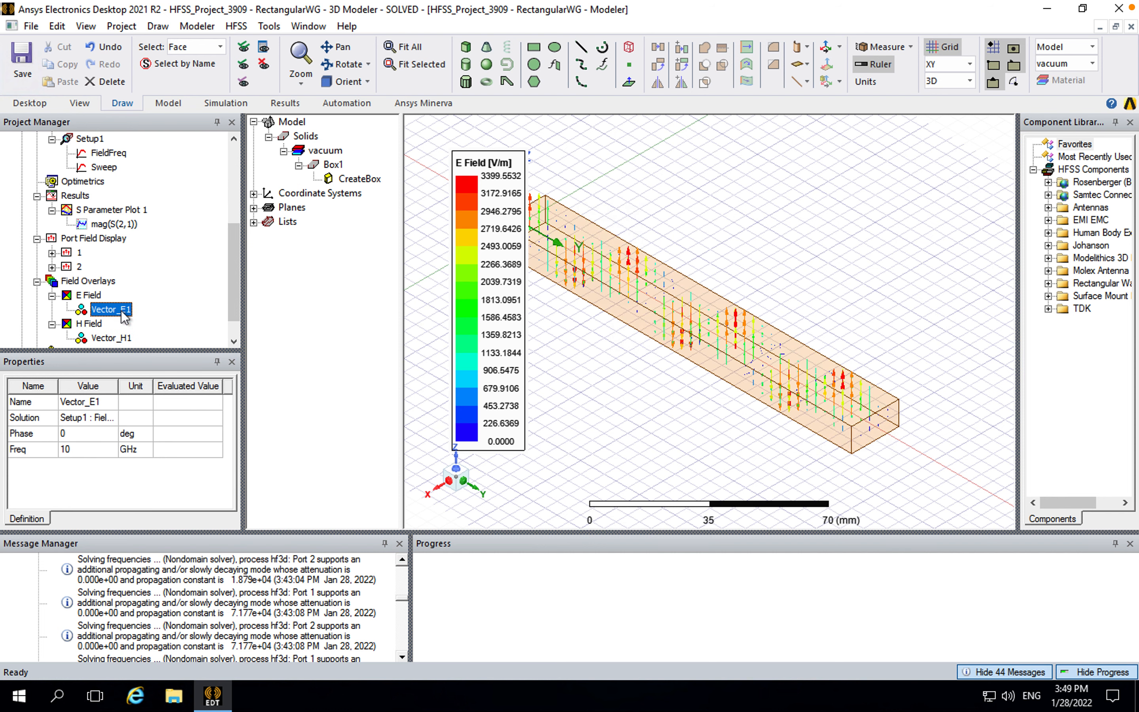
{"action": "left_click", "coordinate": [341, 64]}
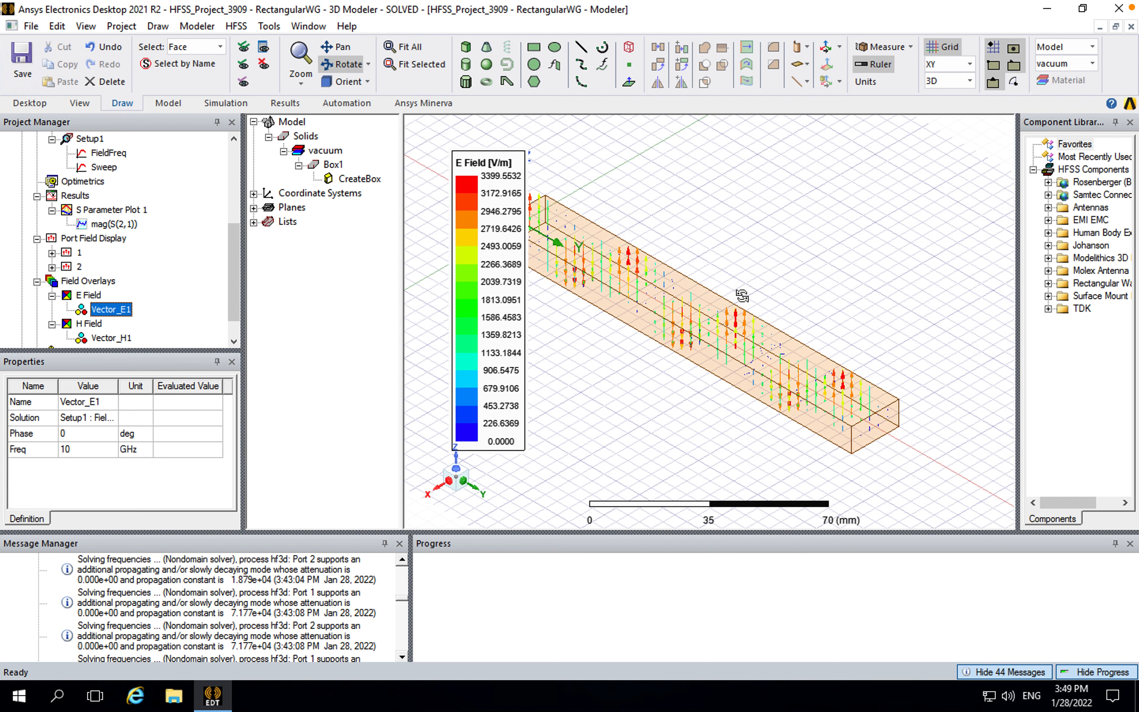
{"action": "left_click_drag", "start_coordinate": [698, 324], "coordinate": [824, 256]}
{"action": "left_click_drag", "start_coordinate": [759, 296], "coordinate": [588, 358]}
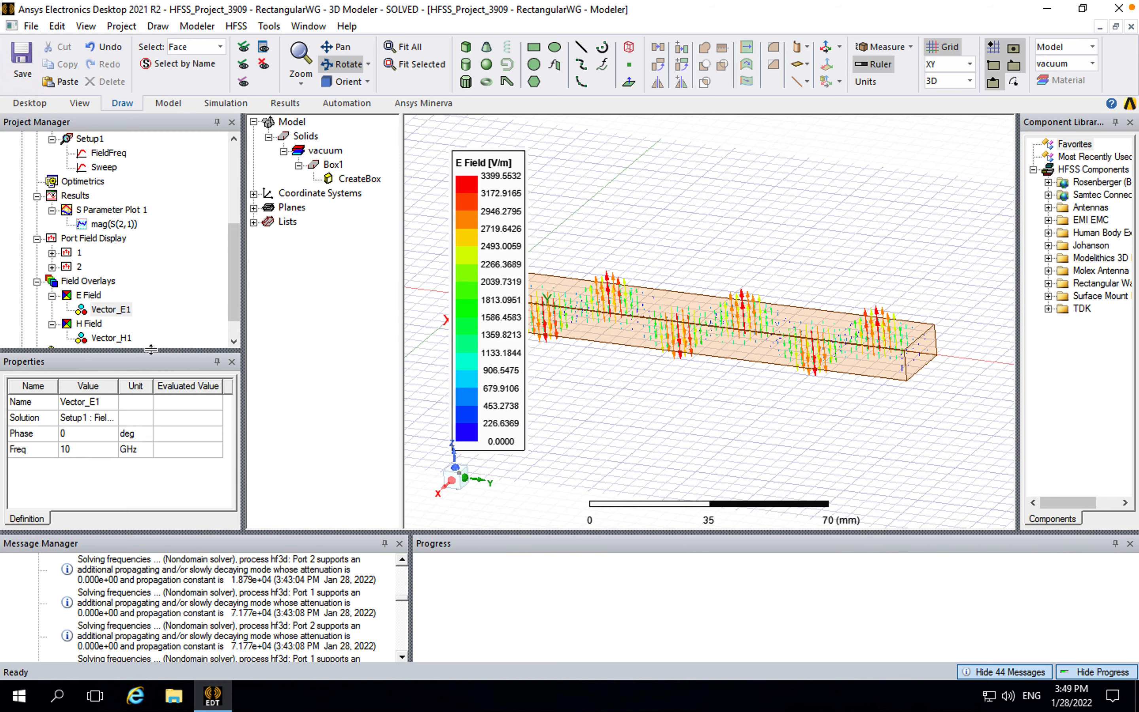
- Display the Vector_H1 plot alone and examine the H field loops in the waveguide from above and in isometric view
{"action": "left_click", "coordinate": [122, 339]}
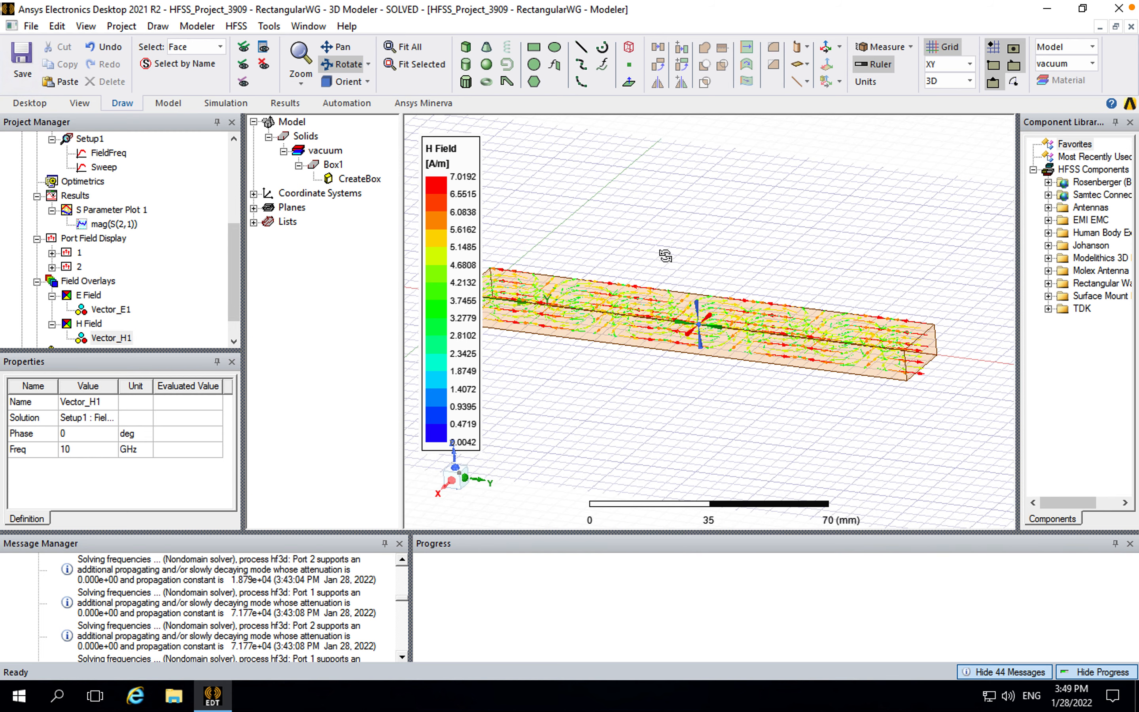
{"action": "left_click_drag", "start_coordinate": [673, 264], "coordinate": [684, 303]}
{"action": "left_click", "coordinate": [367, 81]}
{"action": "left_click", "coordinate": [371, 102]}
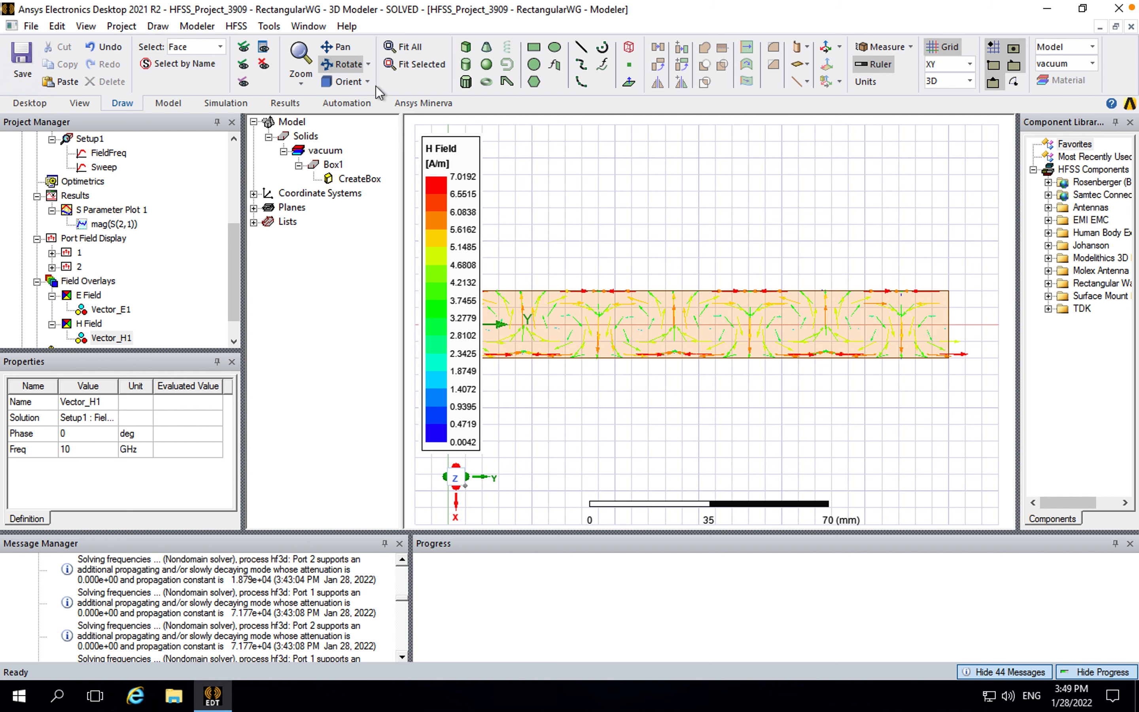
{"action": "left_click", "coordinate": [366, 82]}
{"action": "left_click", "coordinate": [405, 241]}
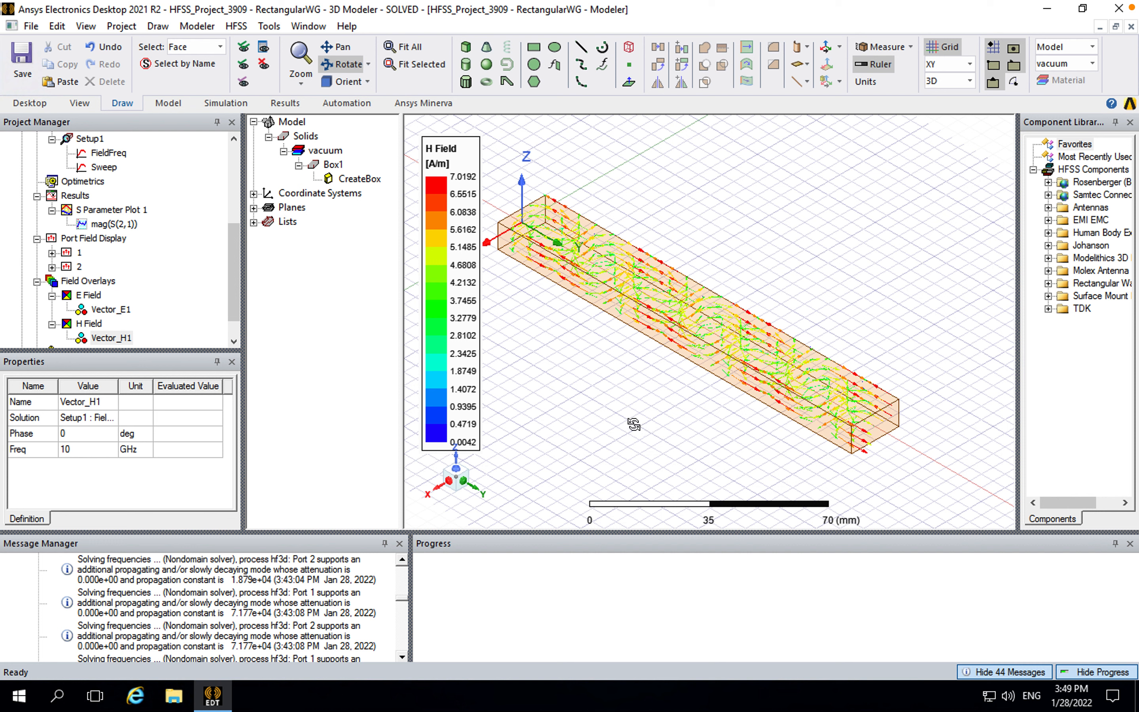
- Show the plain RectangularWG model without field plots, collapse its design tree and save the project
{"action": "left_click_drag", "start_coordinate": [239, 281], "coordinate": [239, 168]}
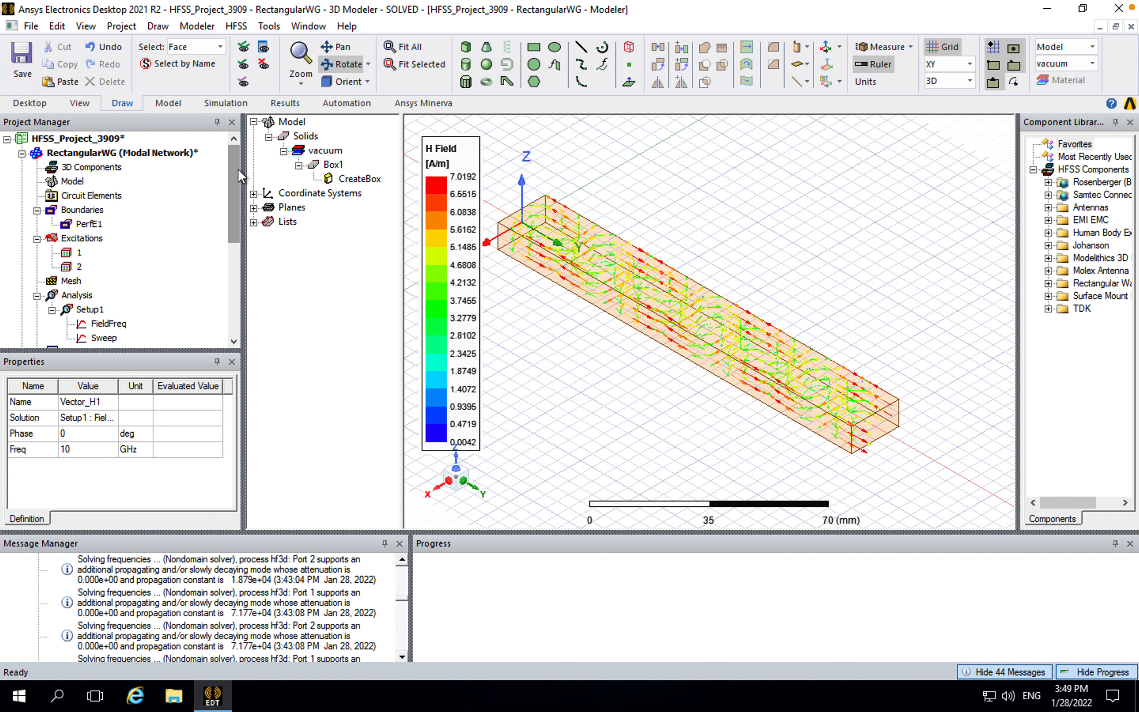
{"action": "left_click", "coordinate": [123, 154]}
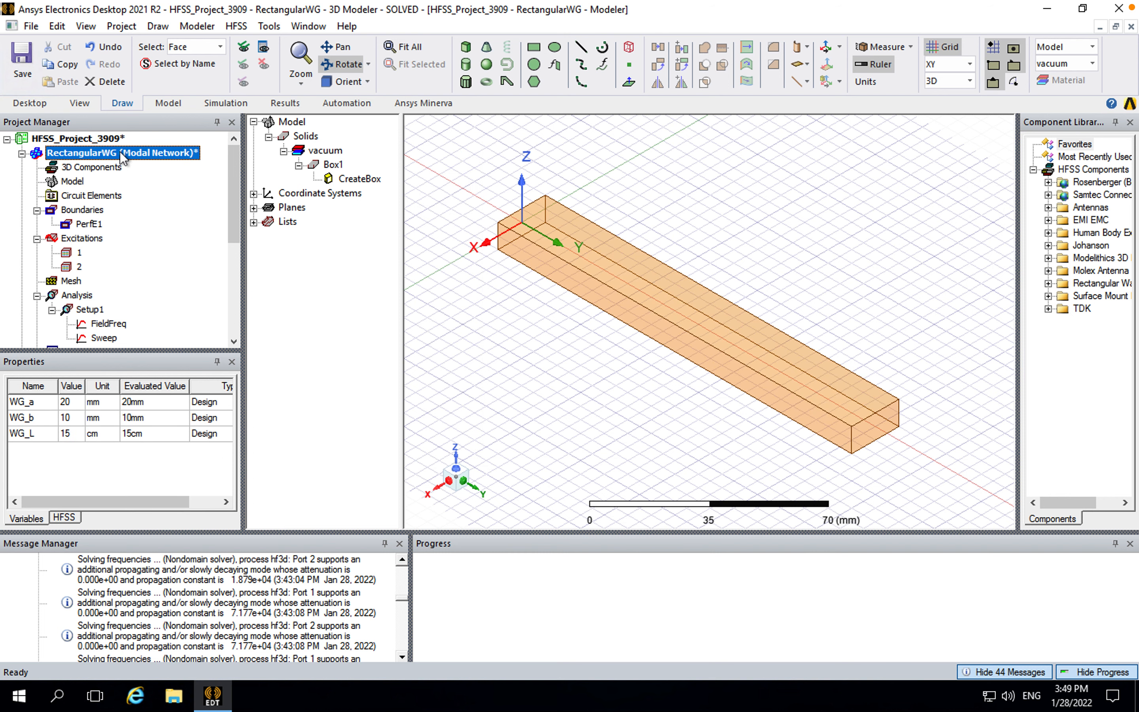
{"action": "left_click", "coordinate": [22, 153]}
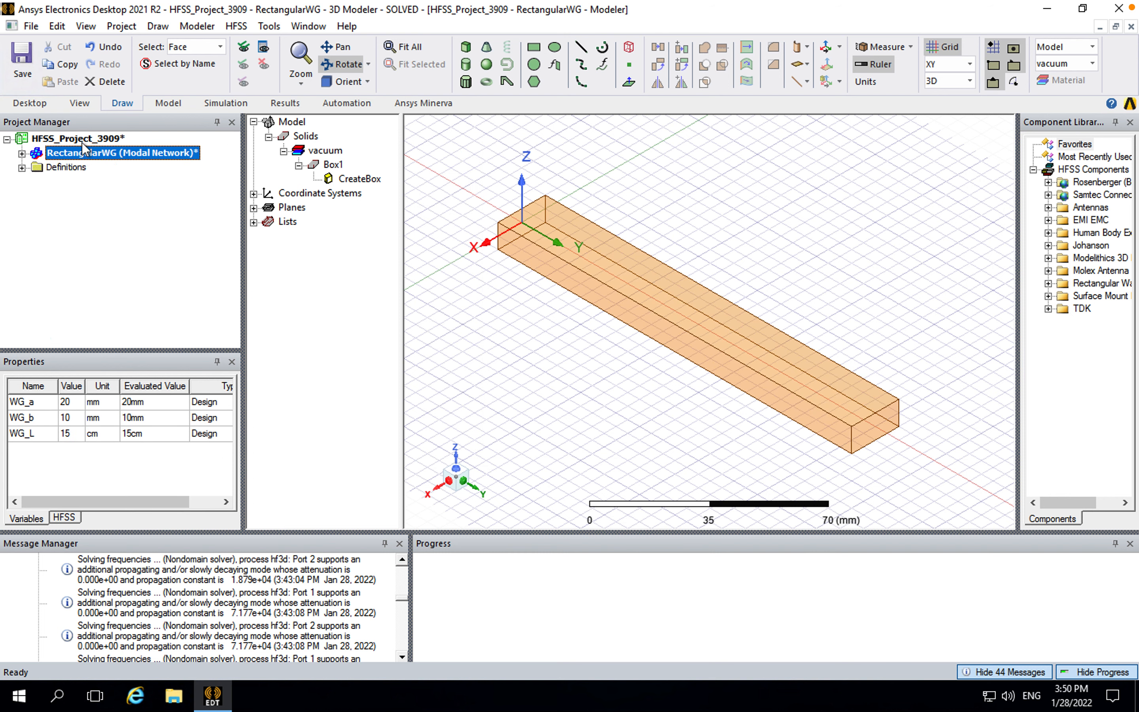
{"action": "left_click", "coordinate": [22, 60]}
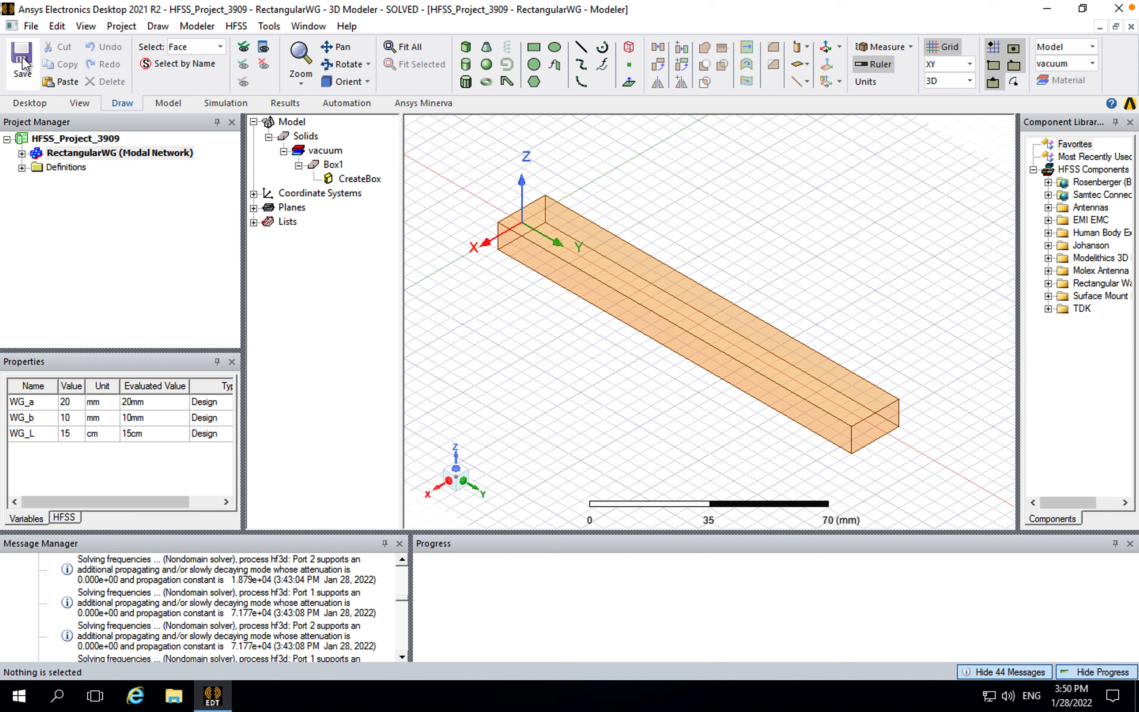
- Insert a new HFSS design into HFSS_Project_3909 and rename it ImpedanceMatching
{"action": "left_click", "coordinate": [35, 104]}
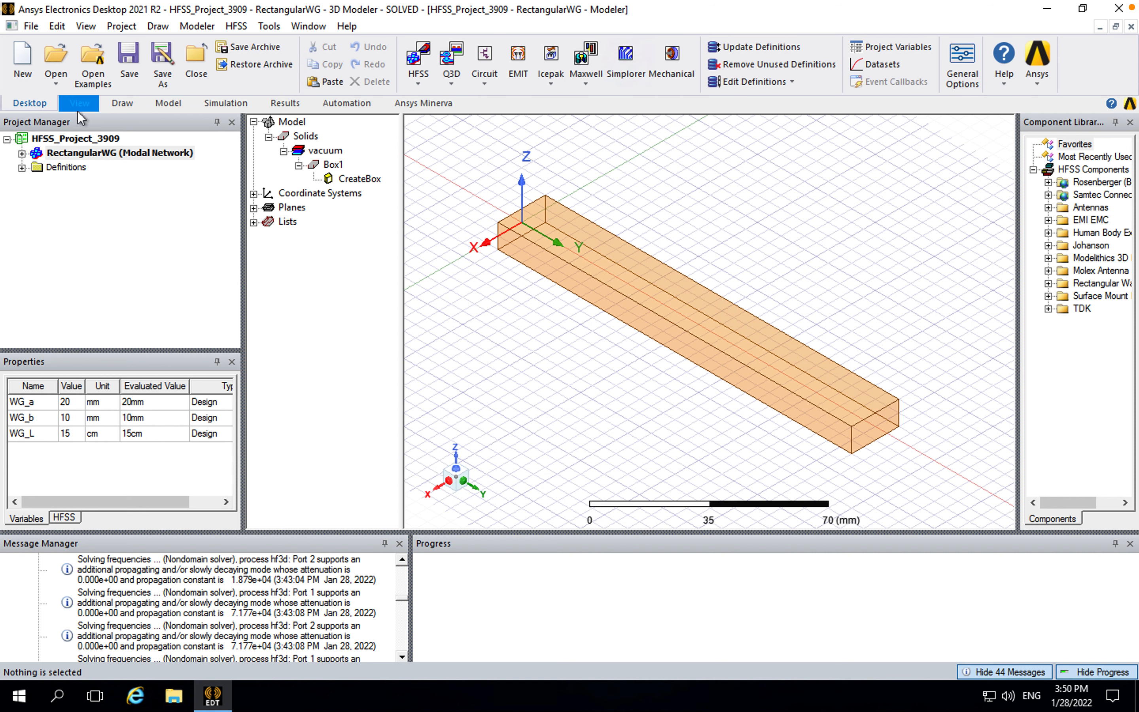
{"action": "left_click", "coordinate": [422, 59]}
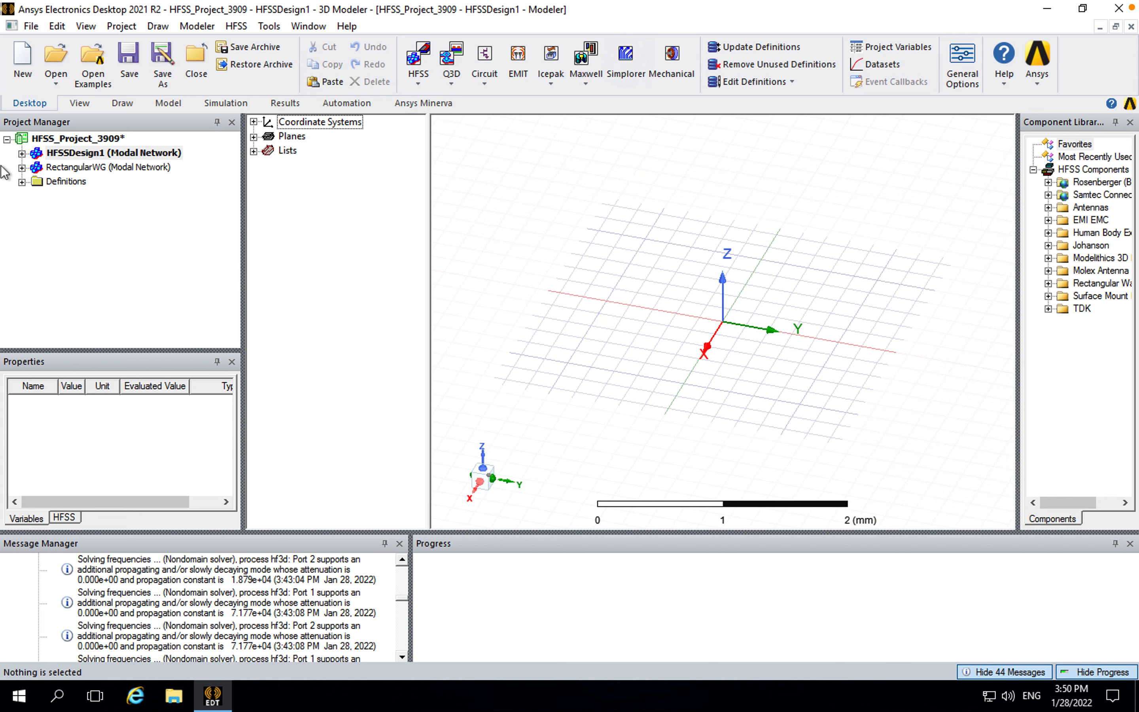
{"action": "left_click", "coordinate": [59, 154]}
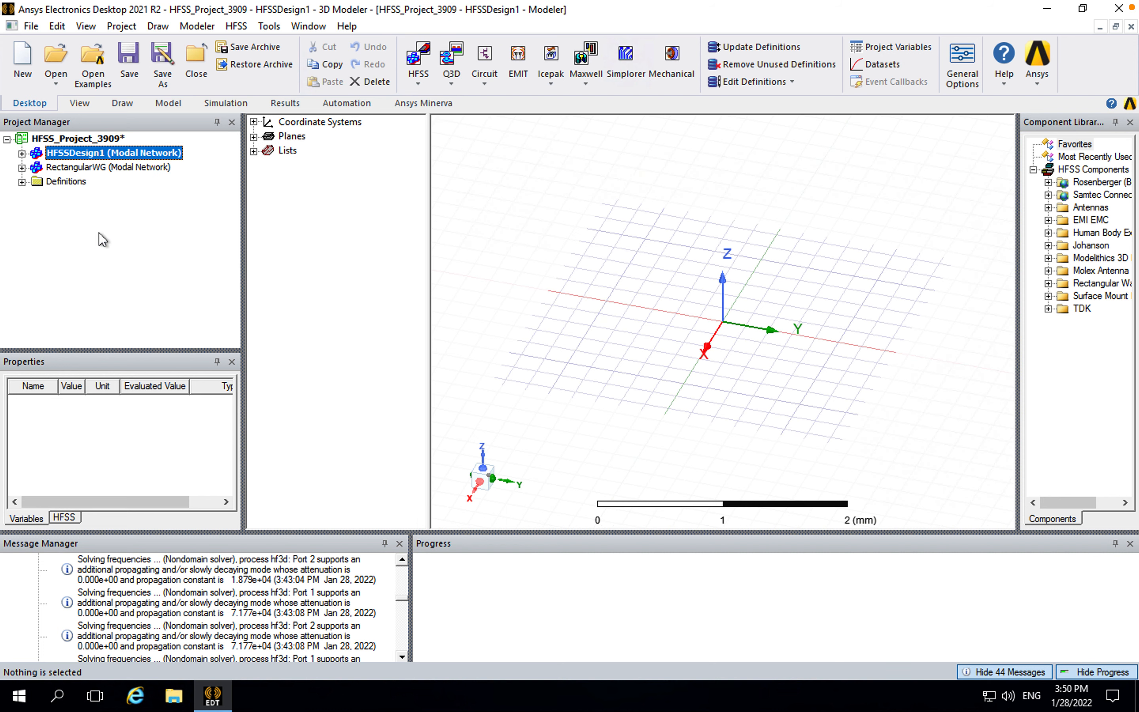
{"action": "left_click", "coordinate": [74, 152]}
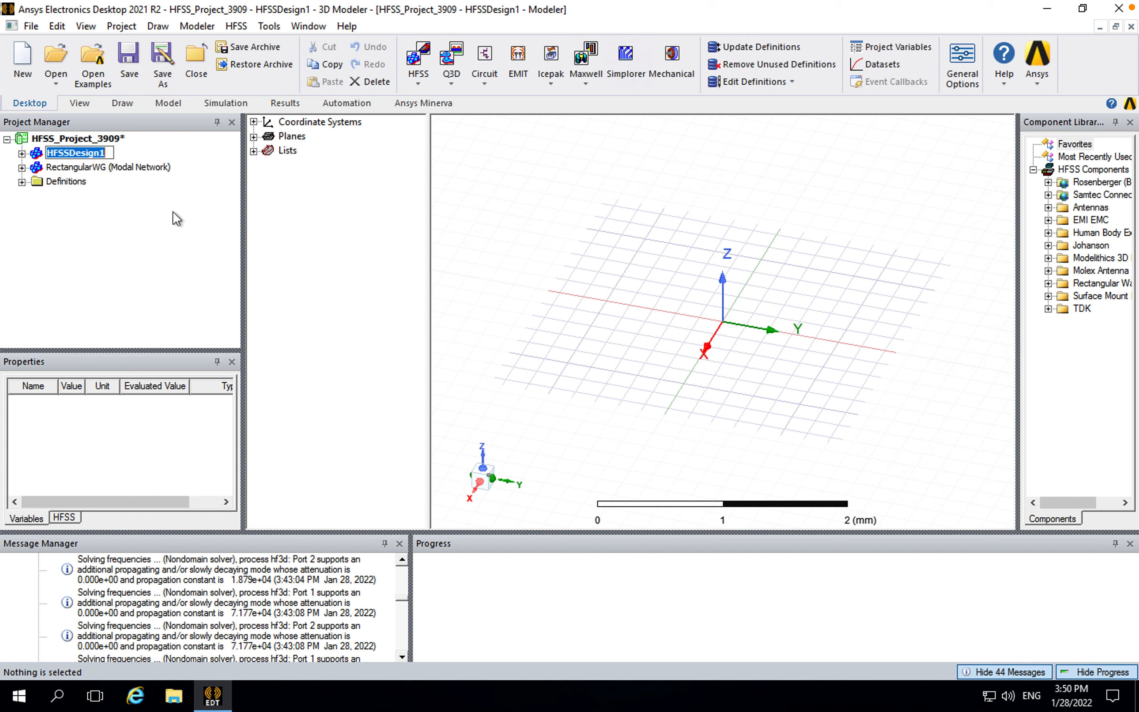
{"action": "type", "text": "Impedance"}
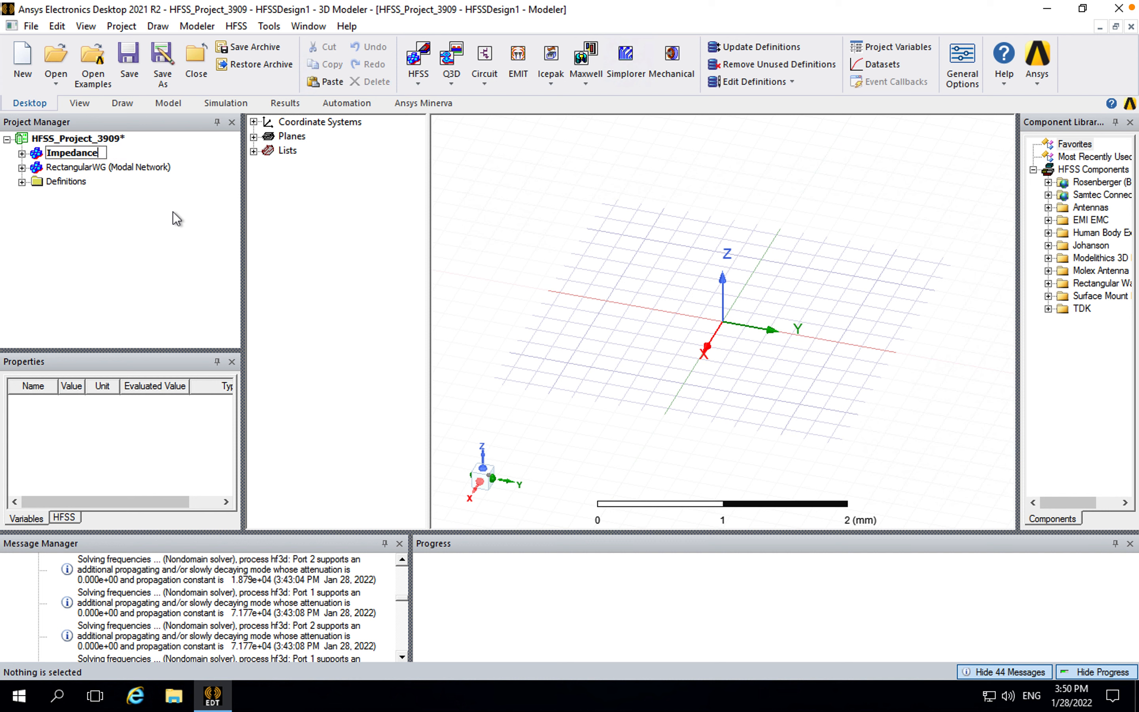
{"action": "type", "text": "Matching"}
{"action": "key", "text": "Return"}
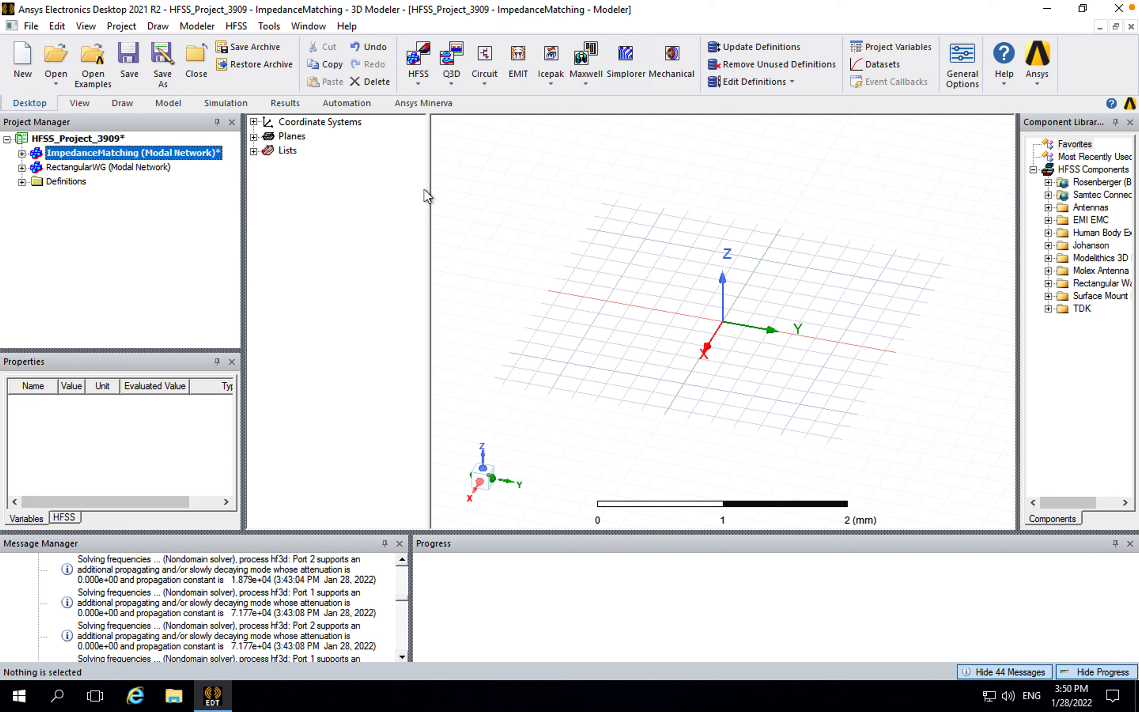
- Draw a box based on the XY plane around the origin, about 2 × 2.2 mm and 0.8 mm high
{"action": "left_click_drag", "start_coordinate": [424, 184], "coordinate": [373, 183]}
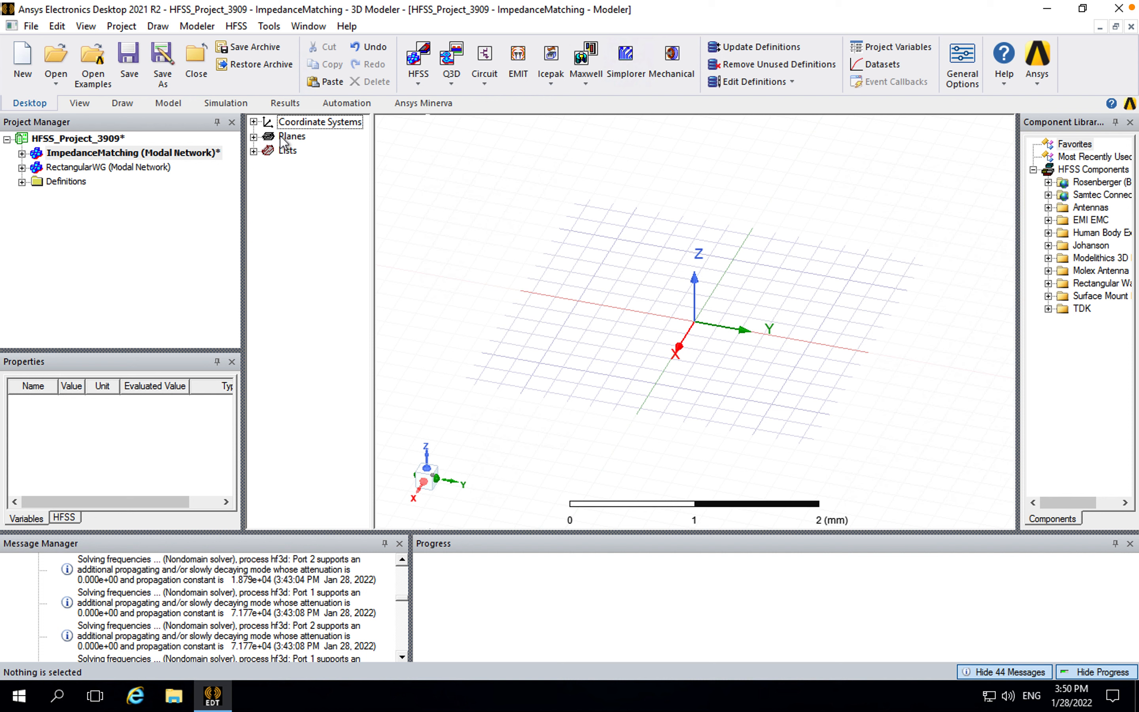
{"action": "left_click", "coordinate": [123, 104]}
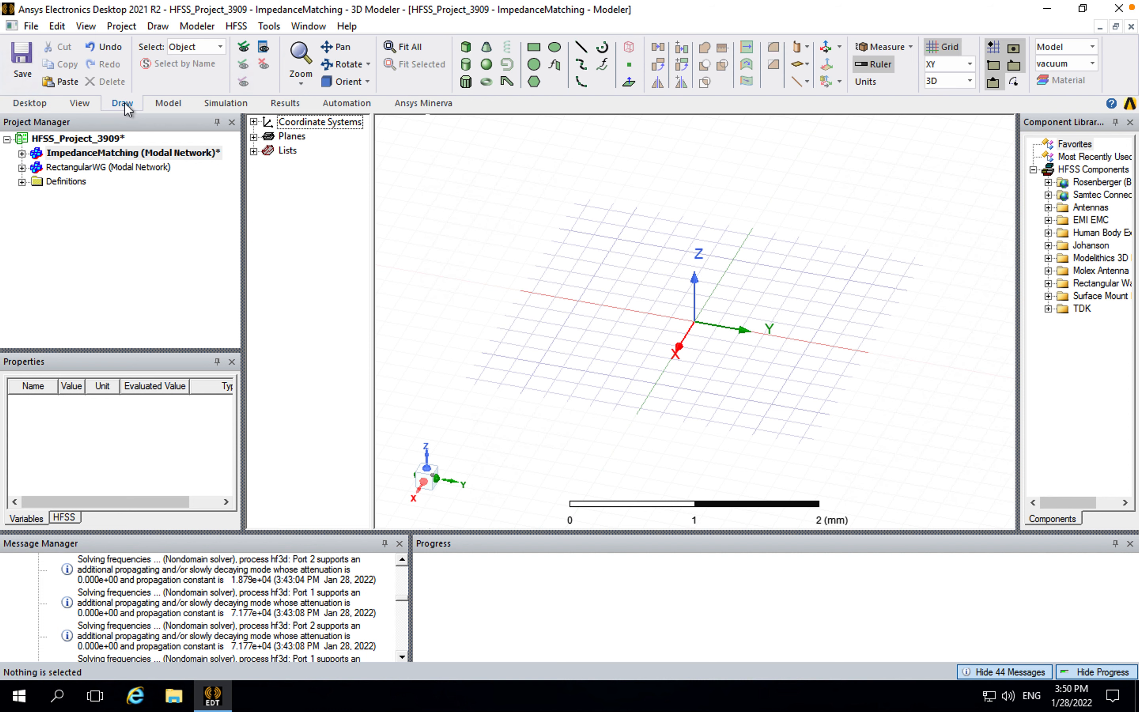
{"action": "left_click", "coordinate": [466, 47]}
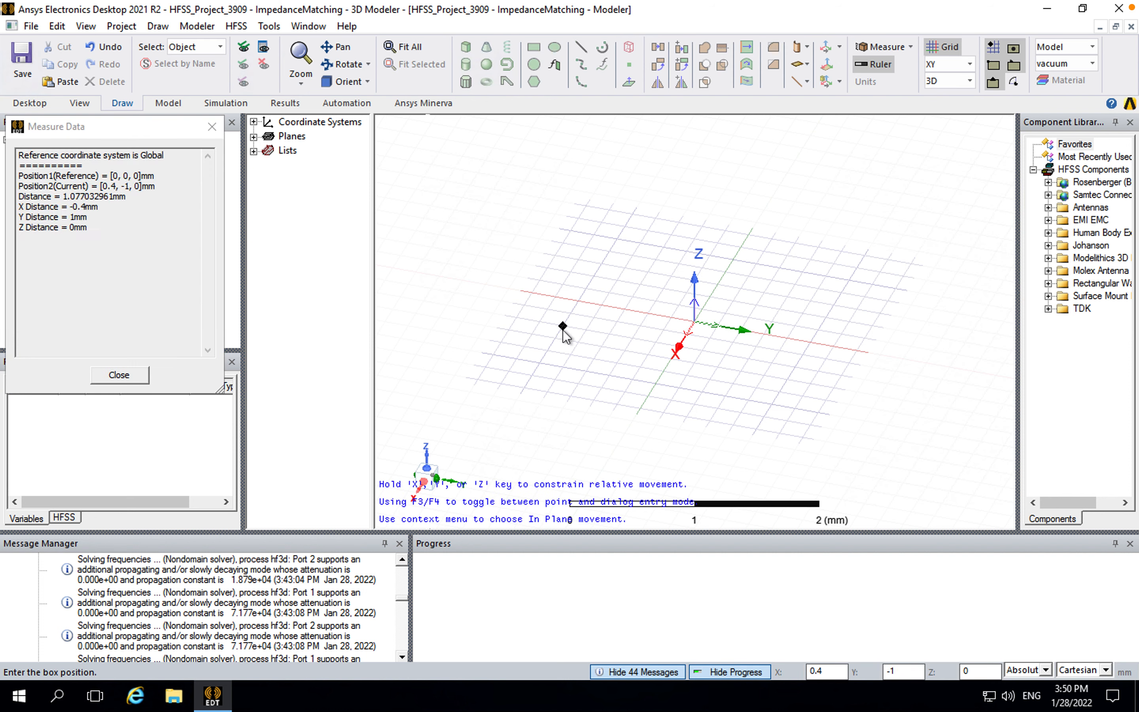
{"action": "left_click", "coordinate": [564, 325]}
{"action": "left_click", "coordinate": [896, 246]}
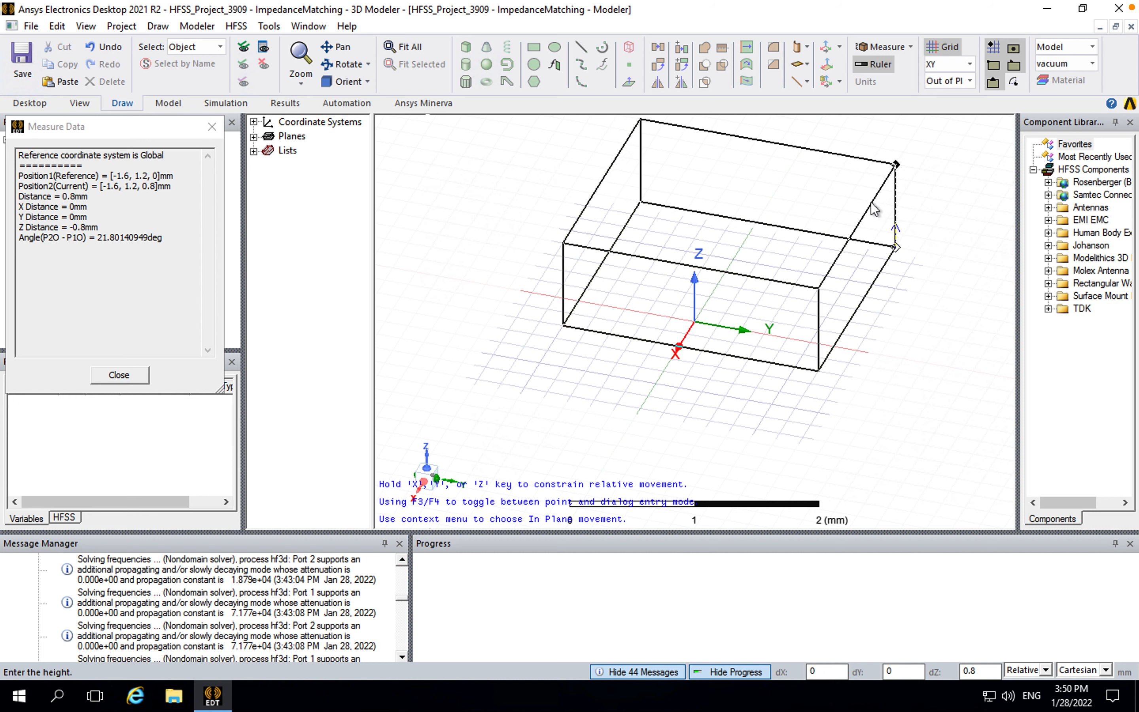
{"action": "left_click", "coordinate": [872, 206]}
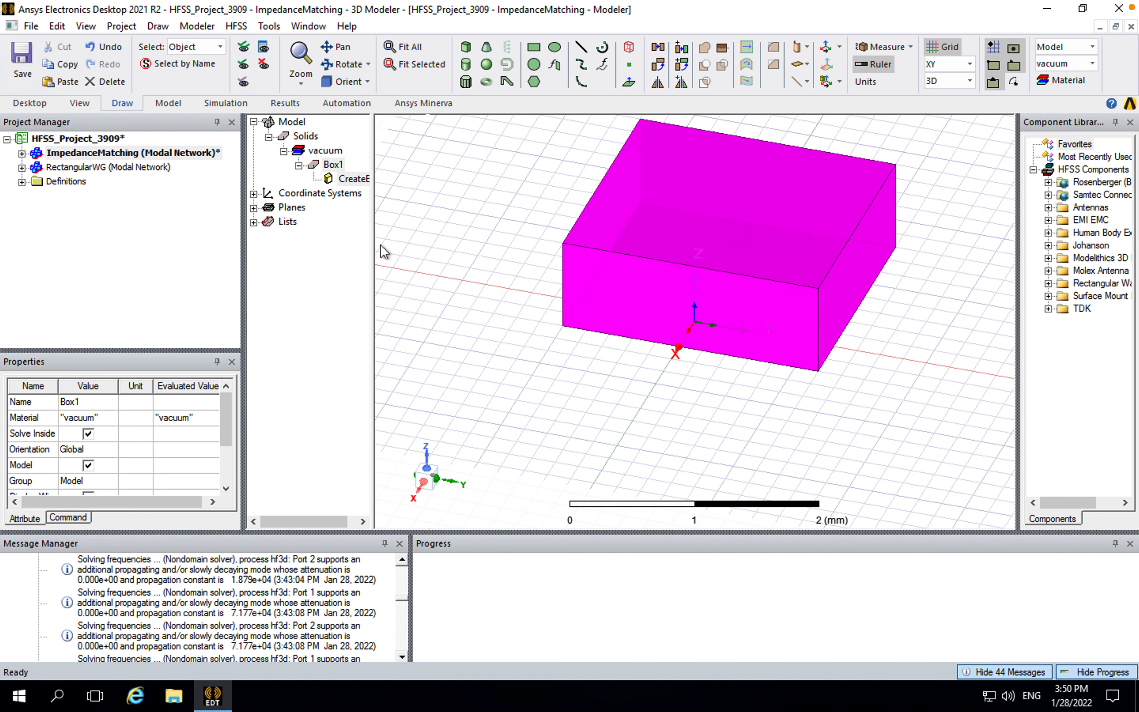
- Find FR4 in the material library and assign FR4_epoxy as the material of Box1
{"action": "left_click_drag", "start_coordinate": [405, 243], "coordinate": [452, 242]}
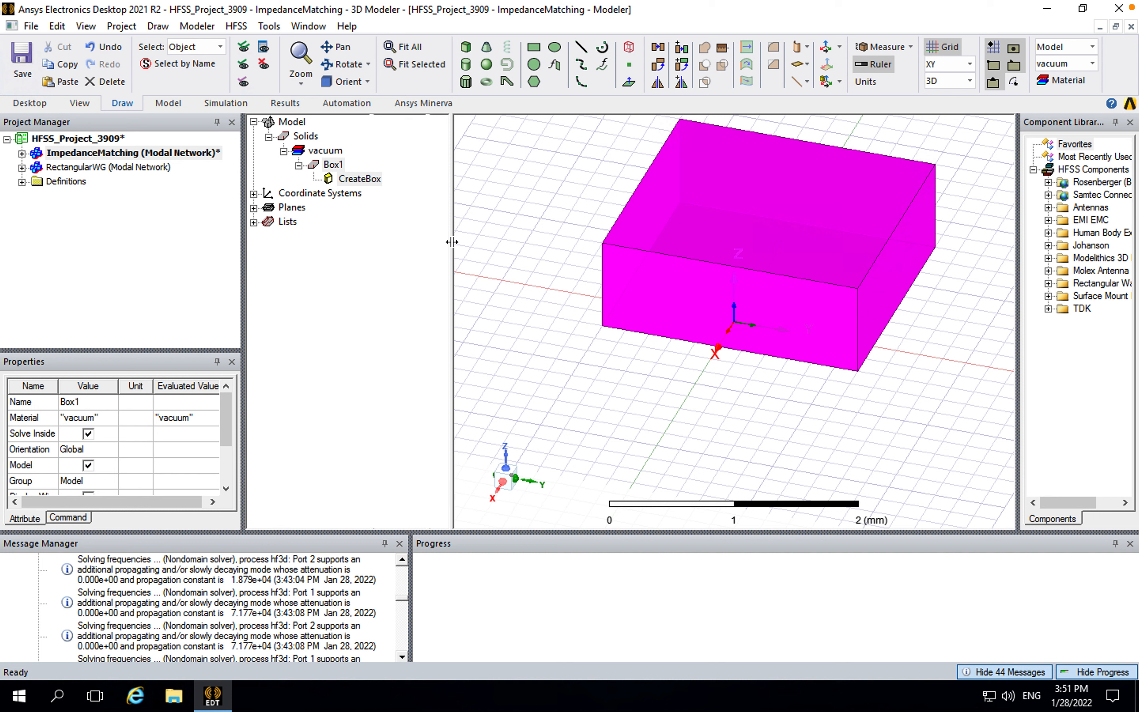
{"action": "left_click", "coordinate": [340, 164]}
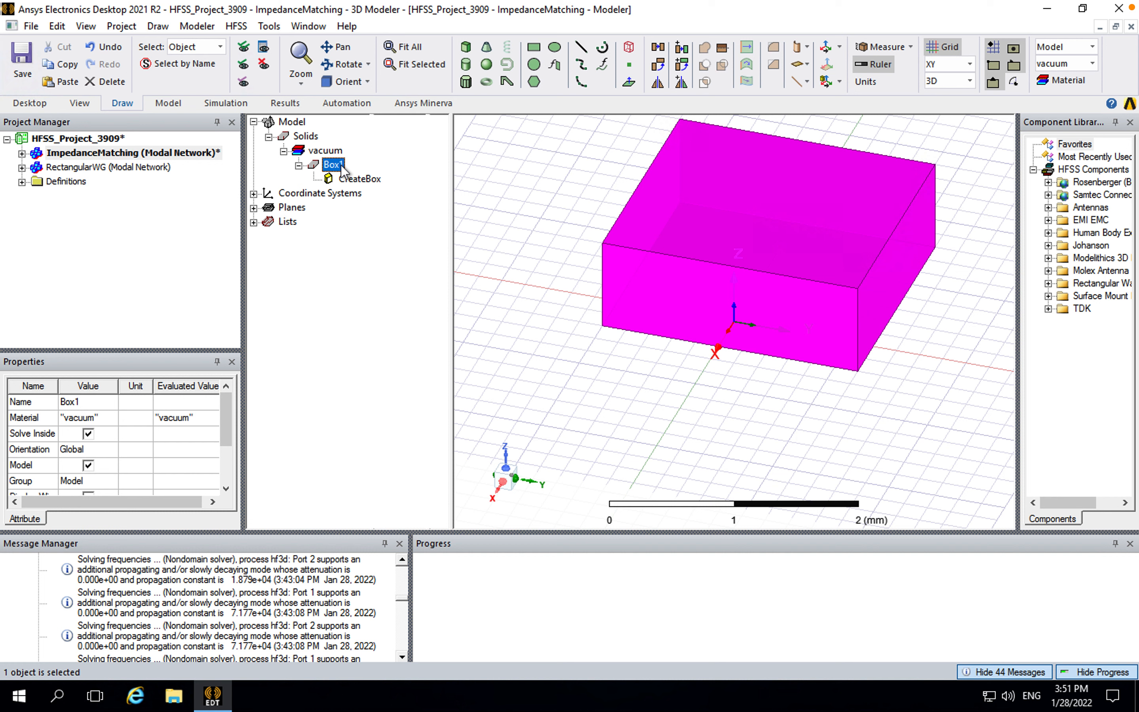
{"action": "left_click", "coordinate": [112, 420]}
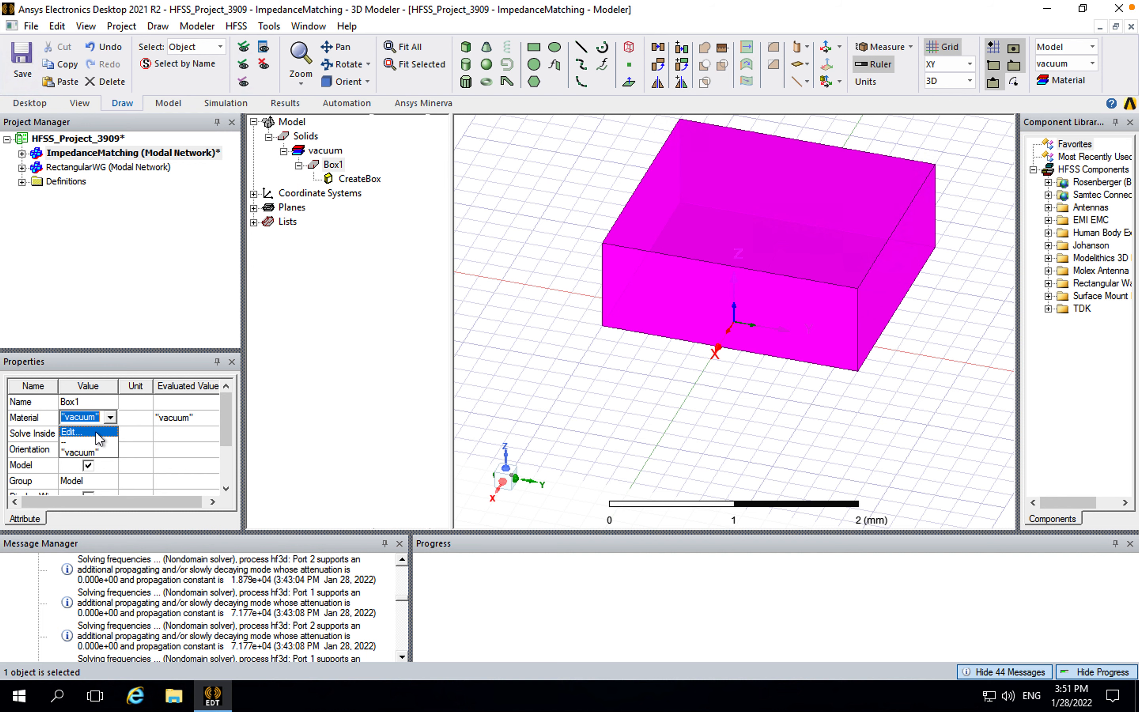
{"action": "left_click", "coordinate": [96, 432]}
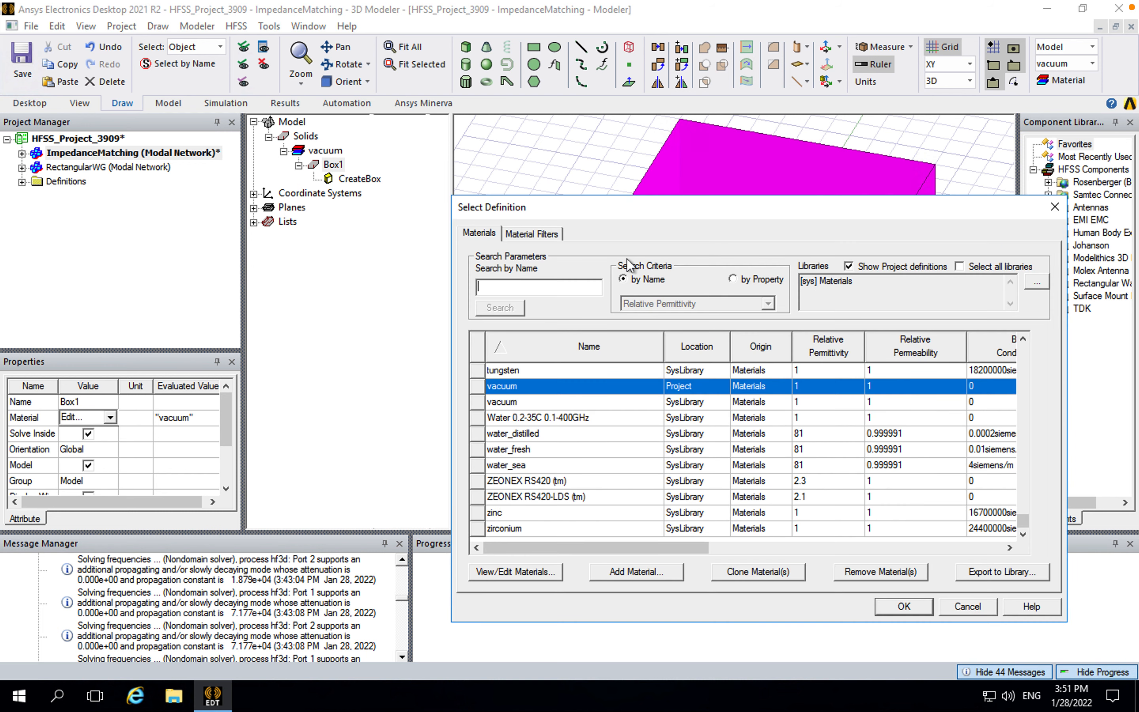
{"action": "left_click_drag", "start_coordinate": [648, 210], "coordinate": [530, 102]}
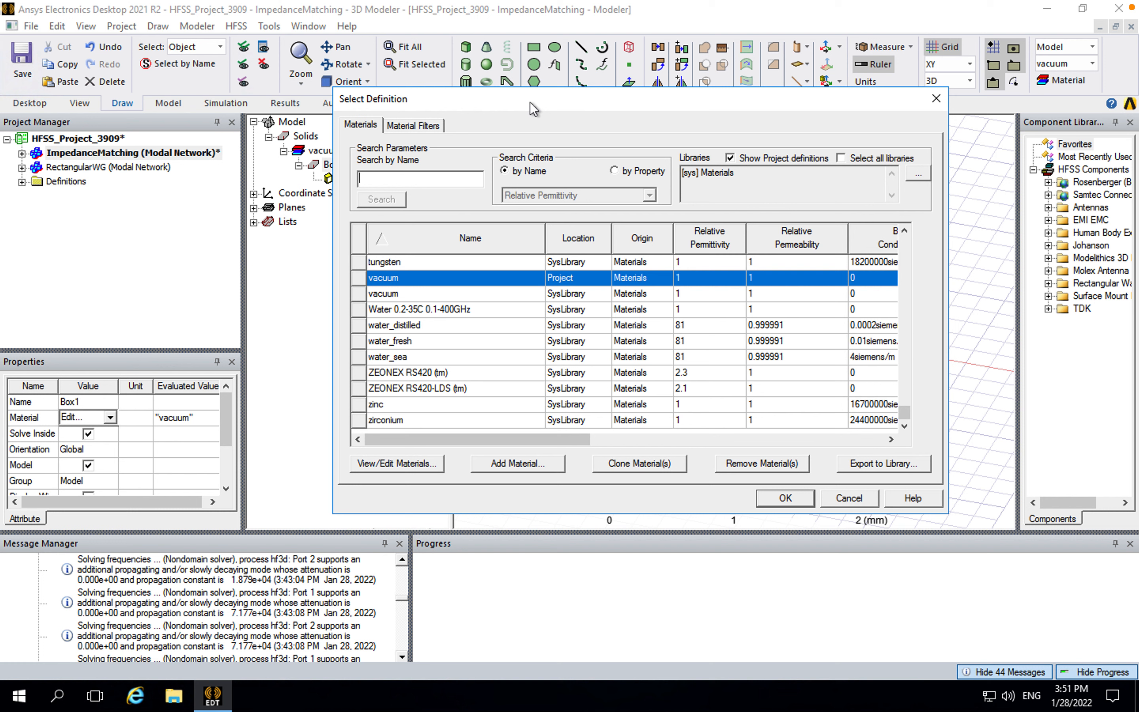
{"action": "type", "text": "FR4"}
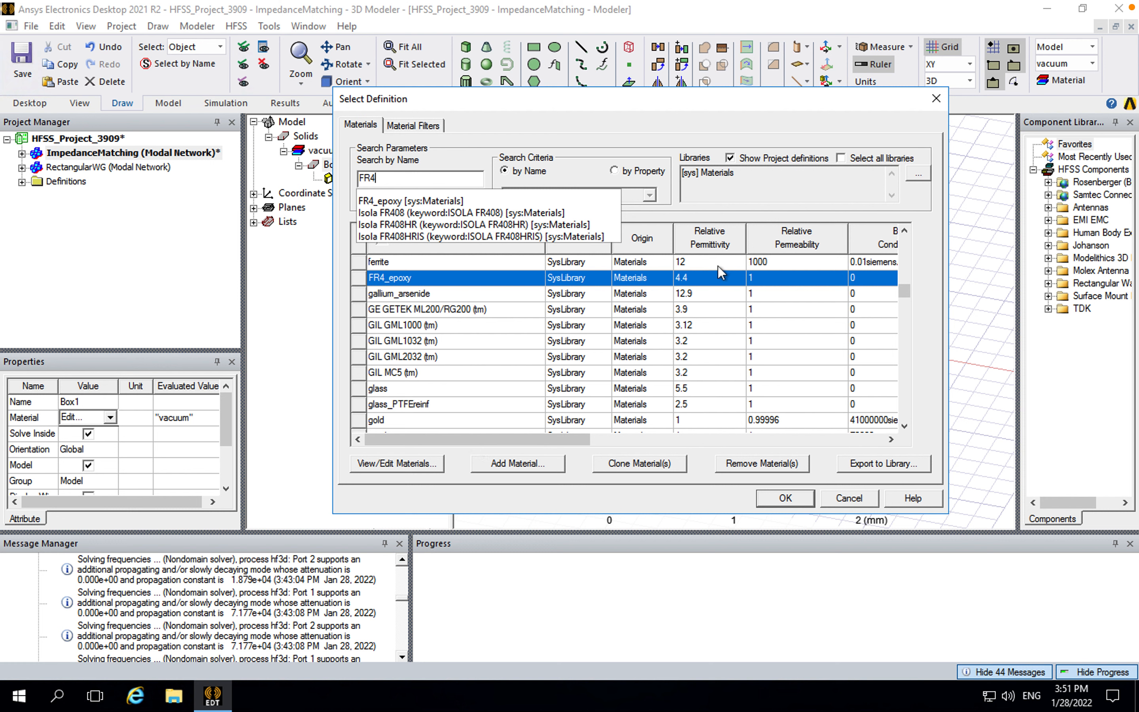
{"action": "left_click_drag", "start_coordinate": [555, 440], "coordinate": [640, 439]}
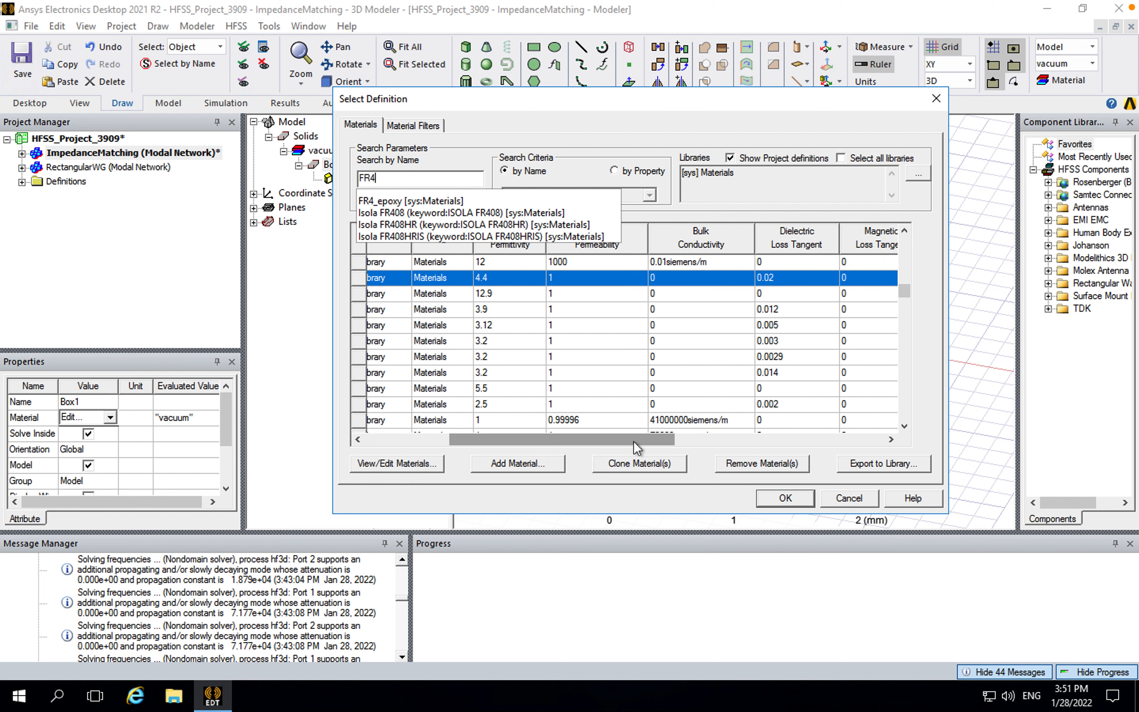
{"action": "left_click_drag", "start_coordinate": [652, 442], "coordinate": [552, 446]}
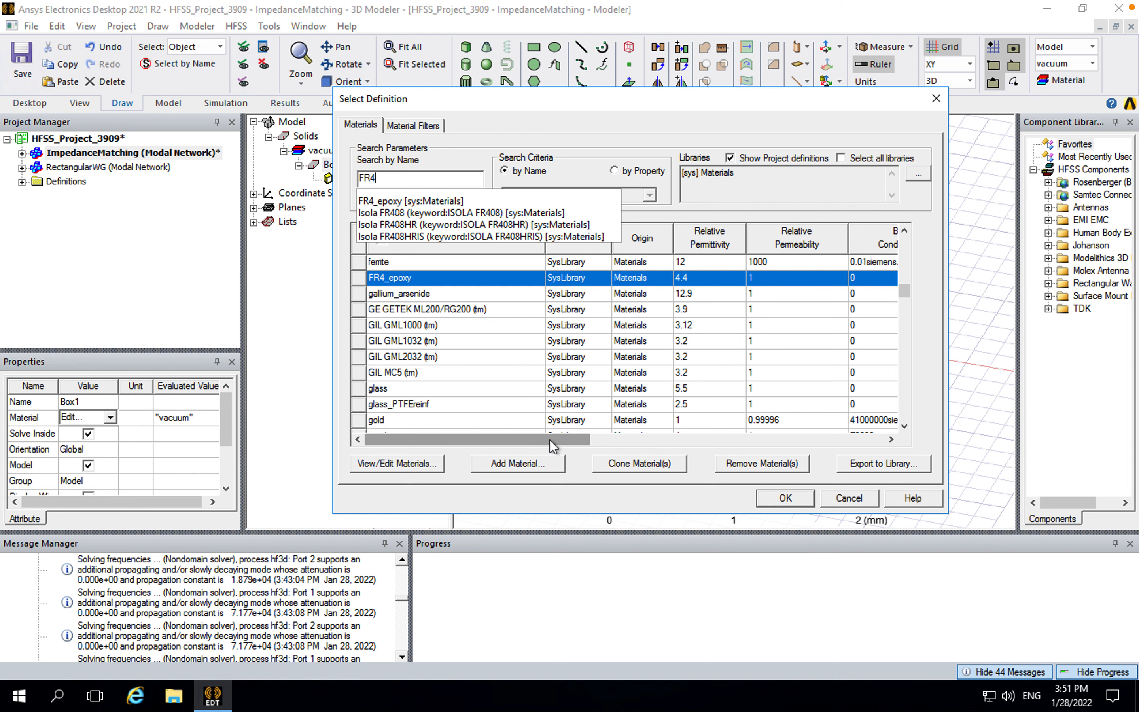
{"action": "left_click", "coordinate": [795, 500]}
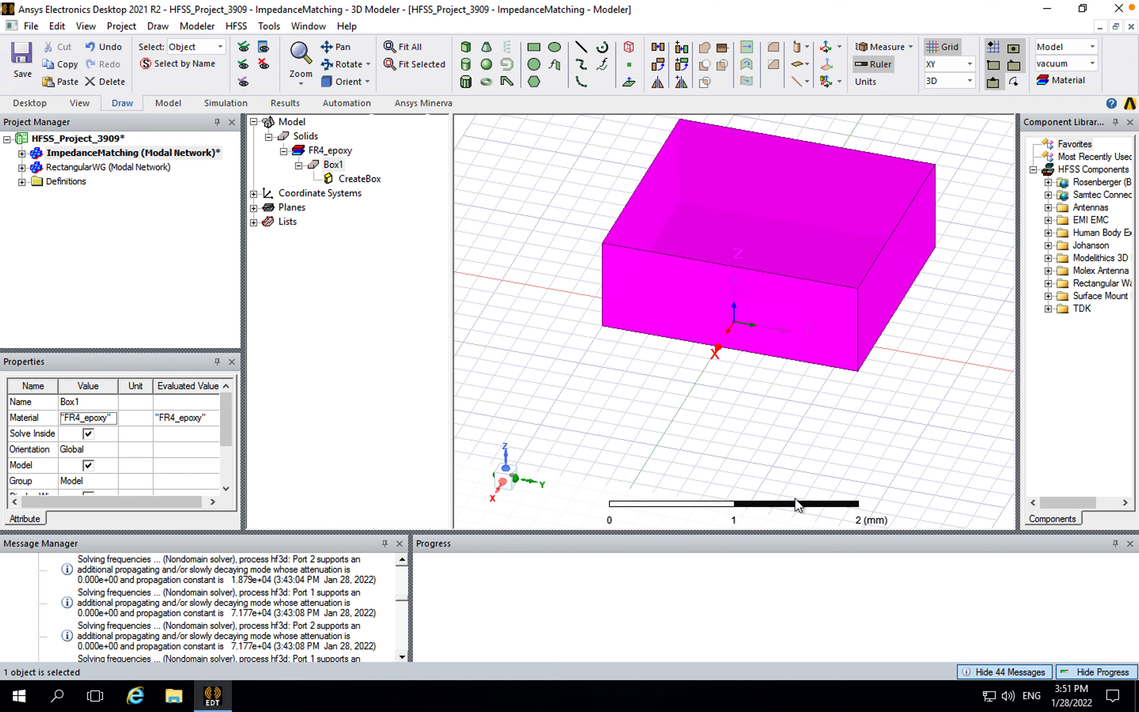
- Set the FR4 box's position to -SubW/2,0,0 and define the new variable SubW as 10 cm
{"action": "left_click", "coordinate": [359, 181]}
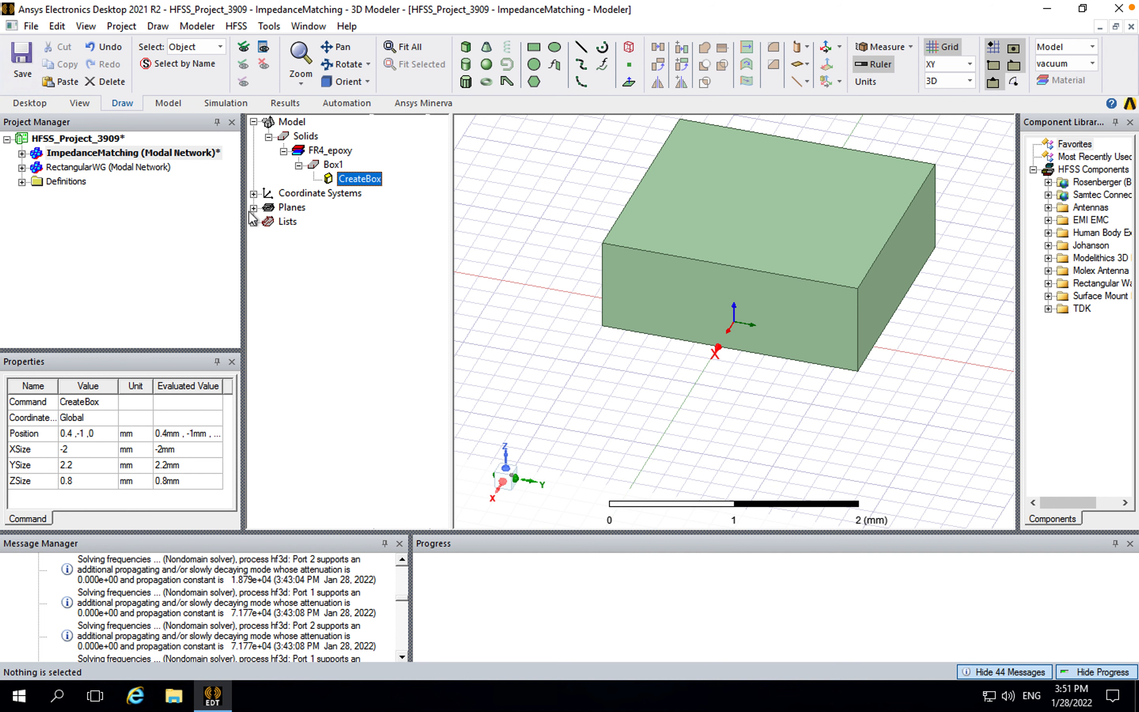
{"action": "left_click_drag", "start_coordinate": [243, 321], "coordinate": [282, 324]}
{"action": "left_click_drag", "start_coordinate": [173, 339], "coordinate": [174, 304]}
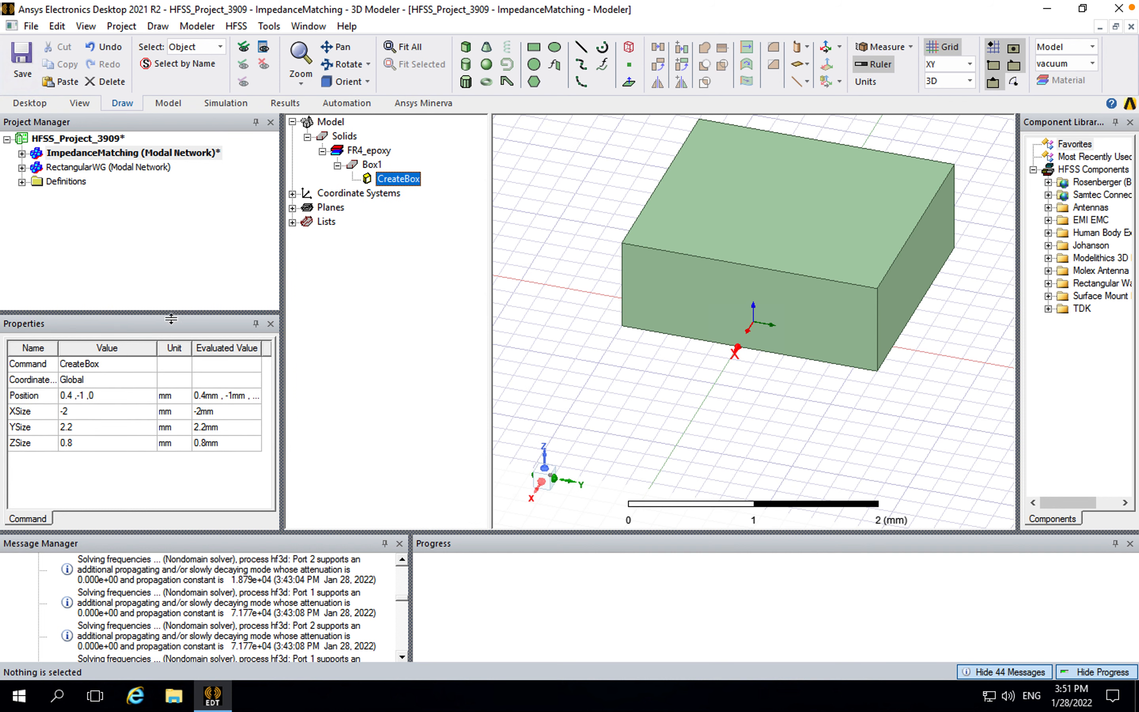
{"action": "left_click", "coordinate": [122, 396]}
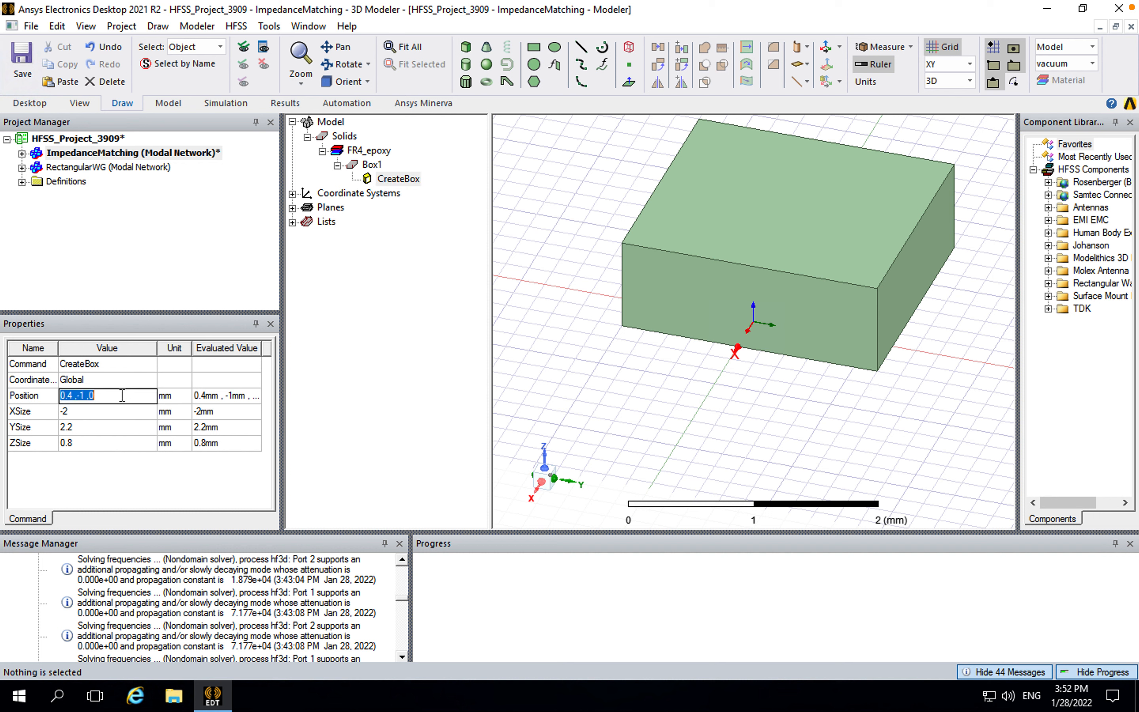
{"action": "type", "text": "-SubW/2,0,0"}
{"action": "key", "text": "Return"}
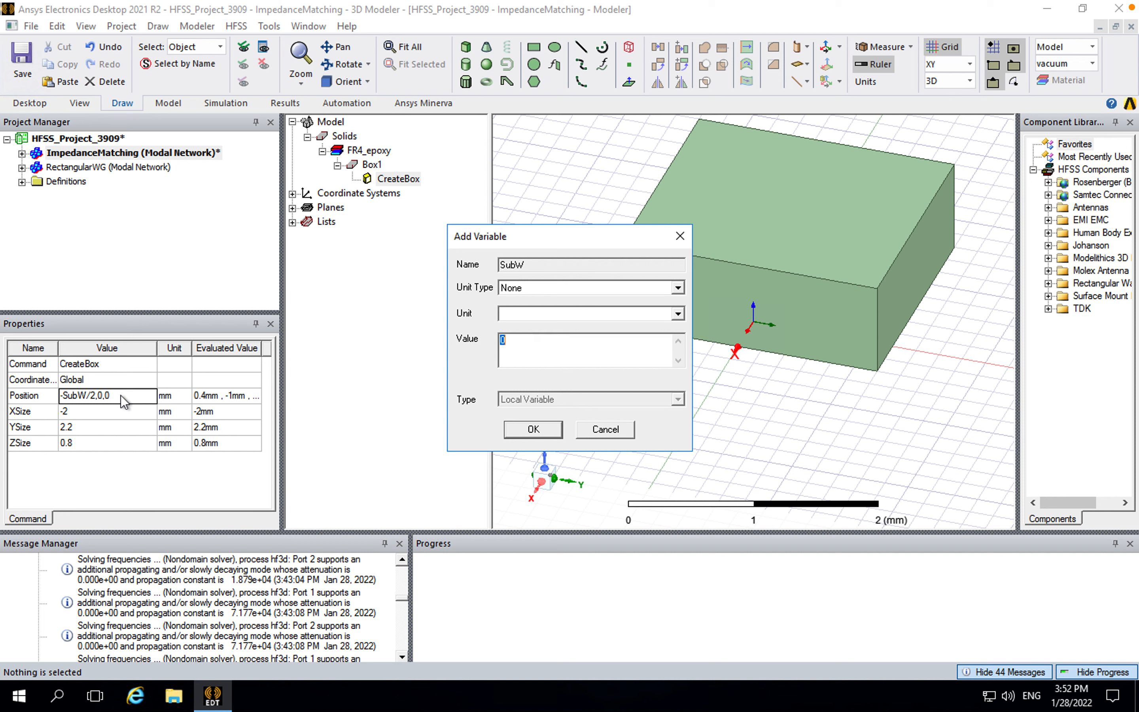
{"action": "type", "text": "10cm"}
{"action": "key", "text": "Return"}
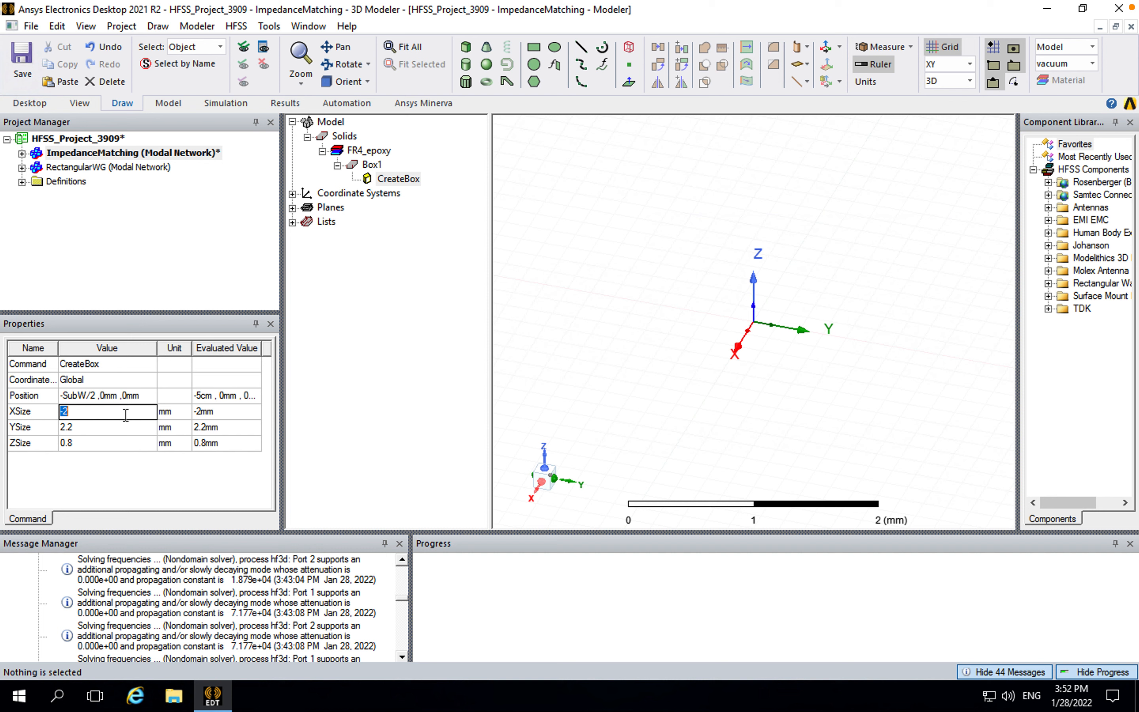
- Set the box's X size to SubW and its Y size to a new variable SubL of 14 cm
{"action": "type", "text": "S"}
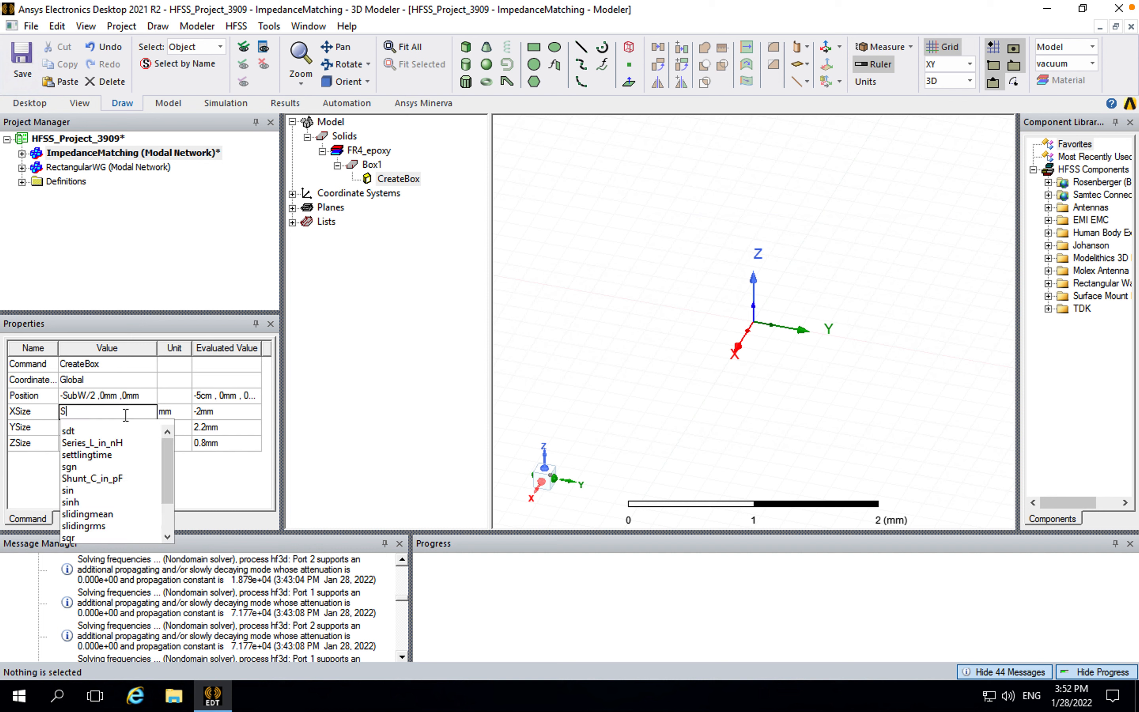
{"action": "type", "text": "ubW"}
{"action": "key", "text": "Return"}
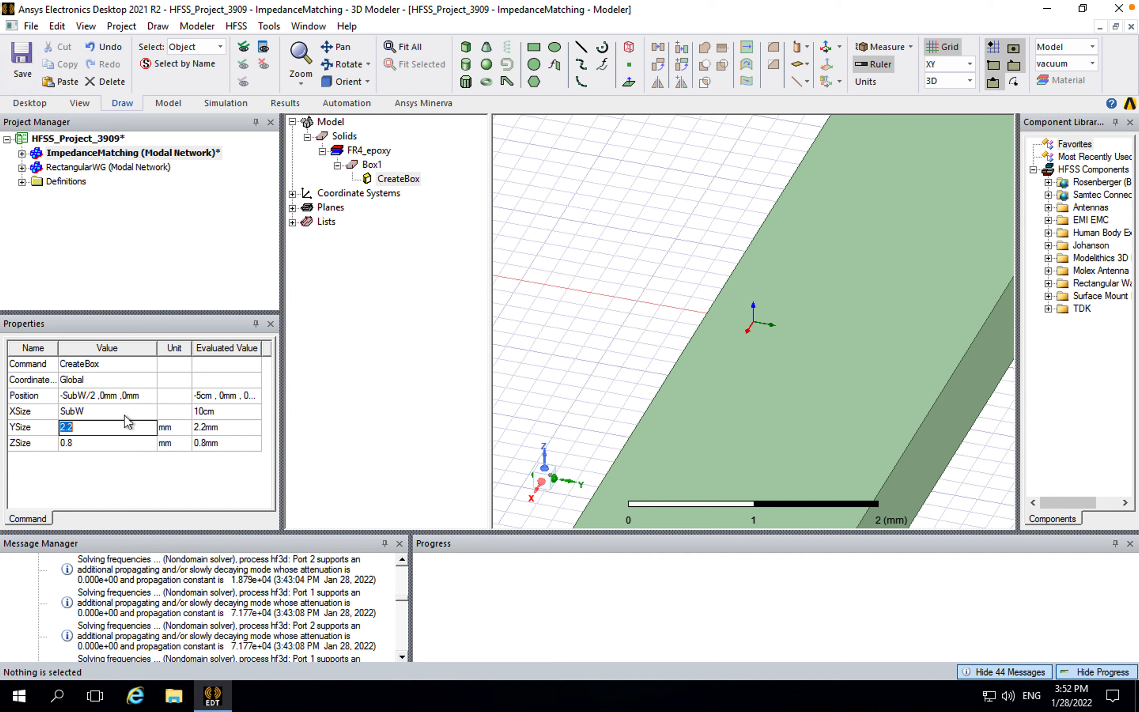
{"action": "type", "text": "SubL"}
{"action": "key", "text": "Return"}
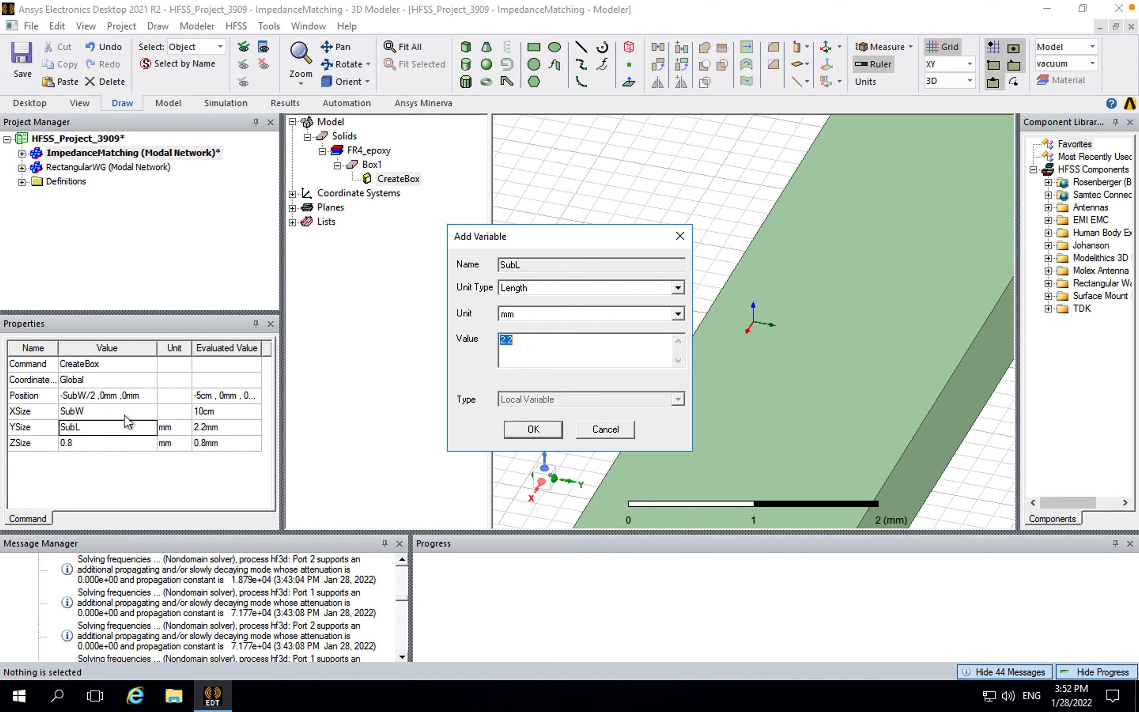
{"action": "type", "text": "14cm"}
{"action": "key", "text": "Return"}
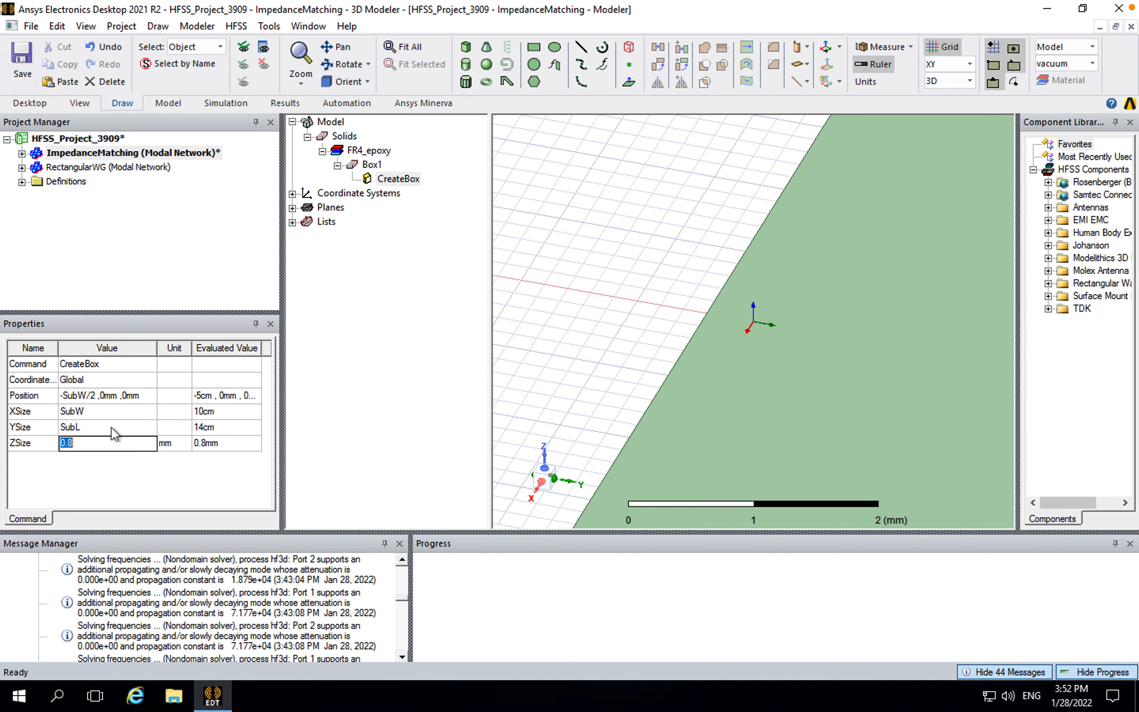
- Set the box's Z size to a new variable SubH of 1.6 mm
{"action": "type", "text": "Sub"}
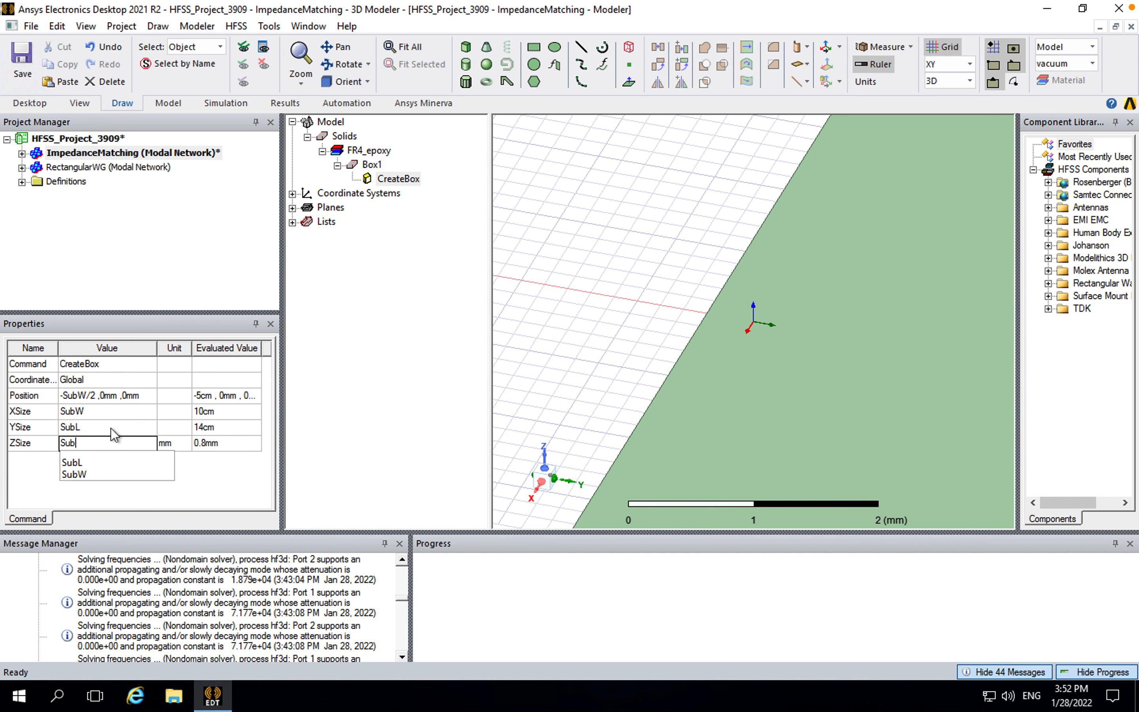
{"action": "type", "text": "H"}
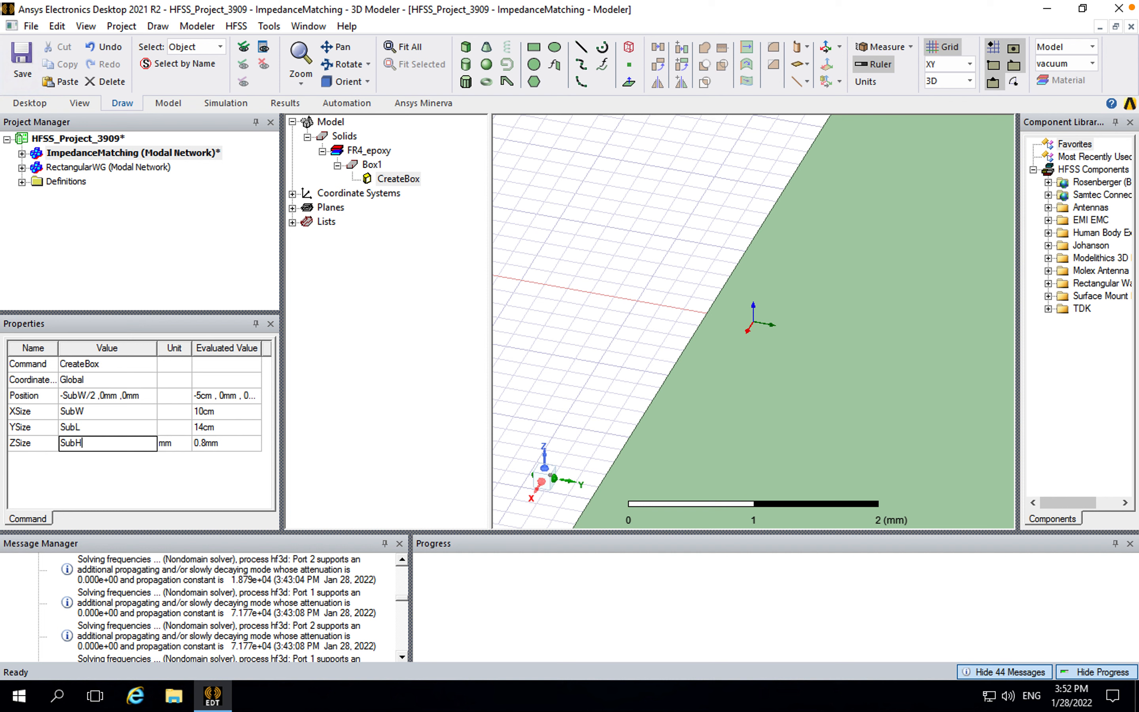
{"action": "key", "text": "Return"}
{"action": "type", "text": ".6mm"}
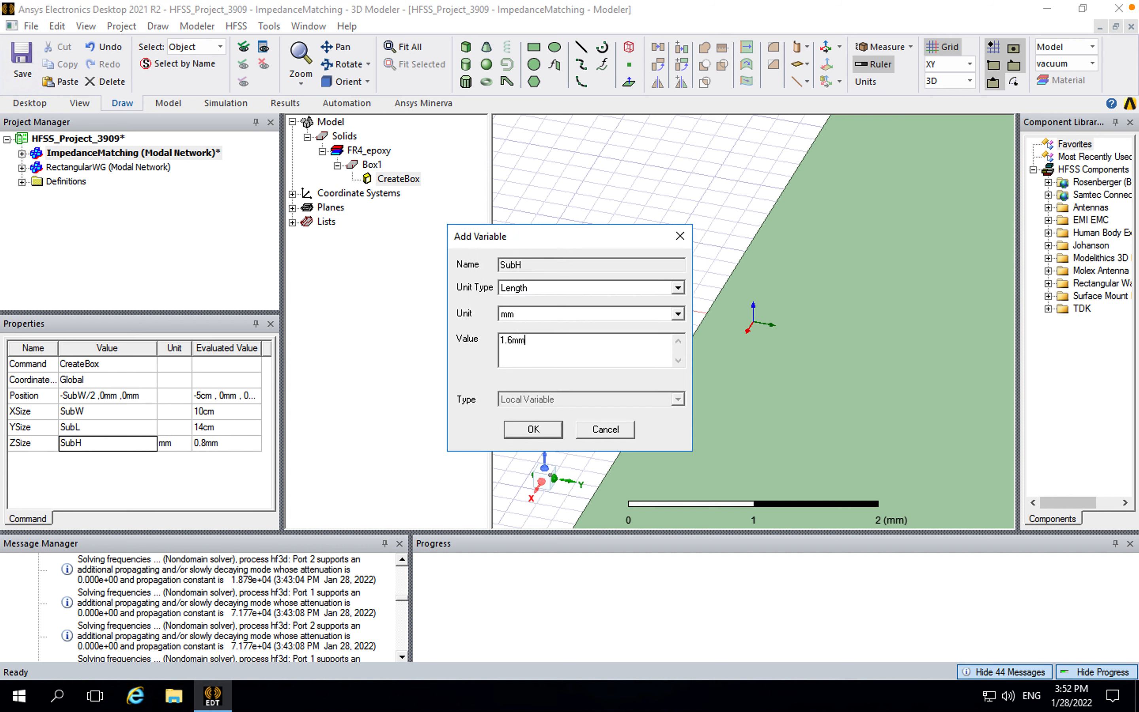
{"action": "key", "text": "Return"}
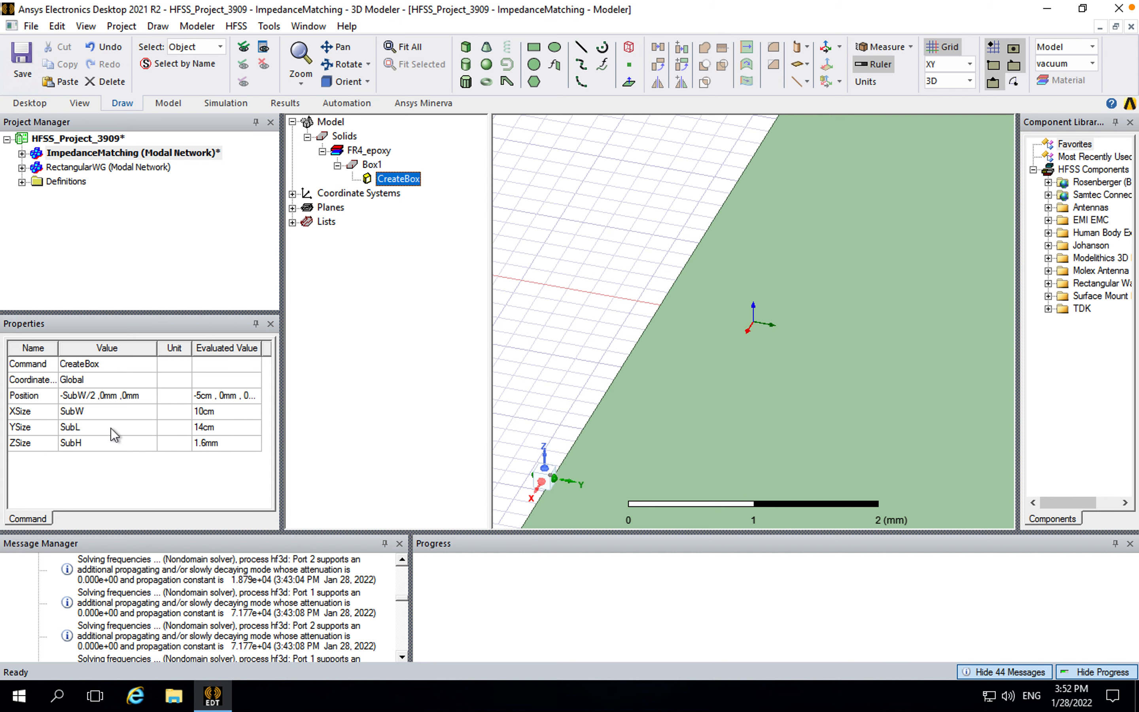
{"action": "left_click", "coordinate": [600, 210]}
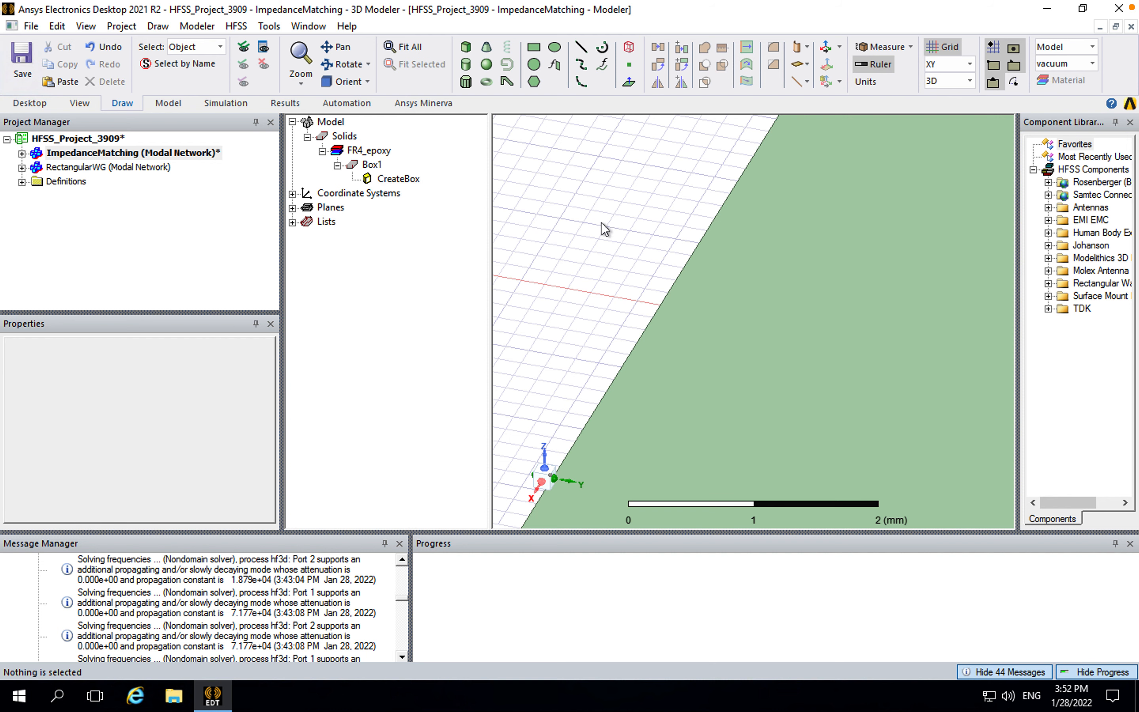
{"action": "scroll", "coordinate": [602, 222], "scroll_direction": "down", "scroll_amount": 10}
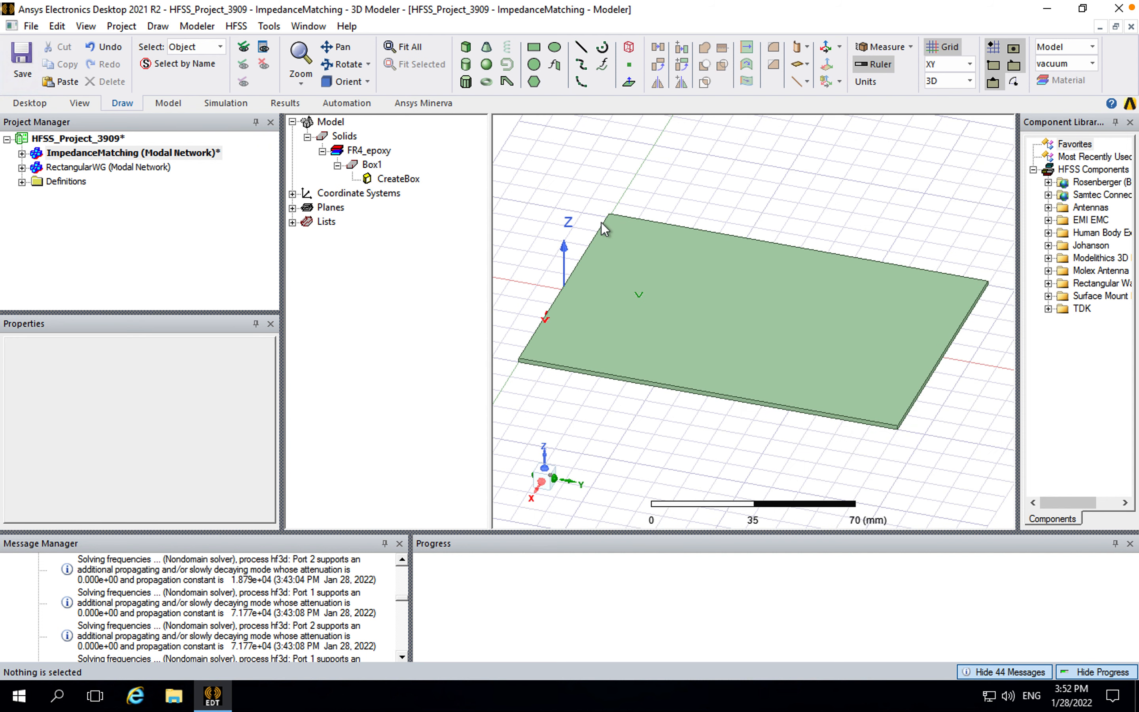
- Try the design variable SubL at 16 cm and restore it to 14 cm
{"action": "left_click", "coordinate": [397, 178]}
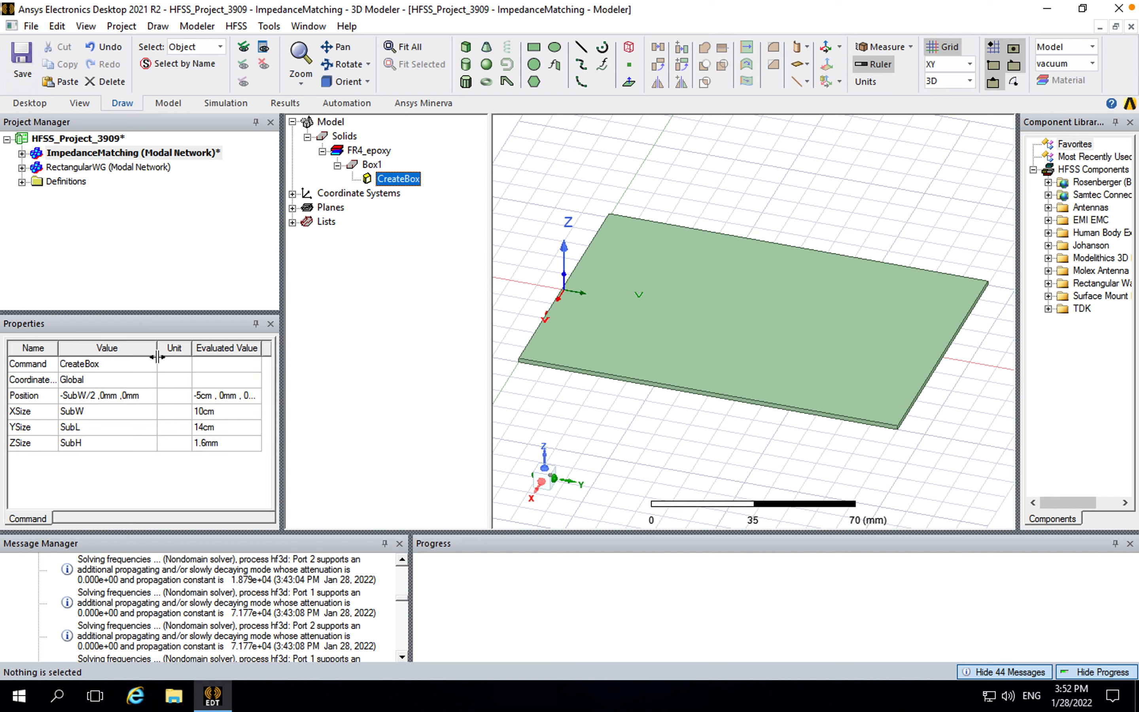
{"action": "left_click_drag", "start_coordinate": [157, 356], "coordinate": [168, 357]}
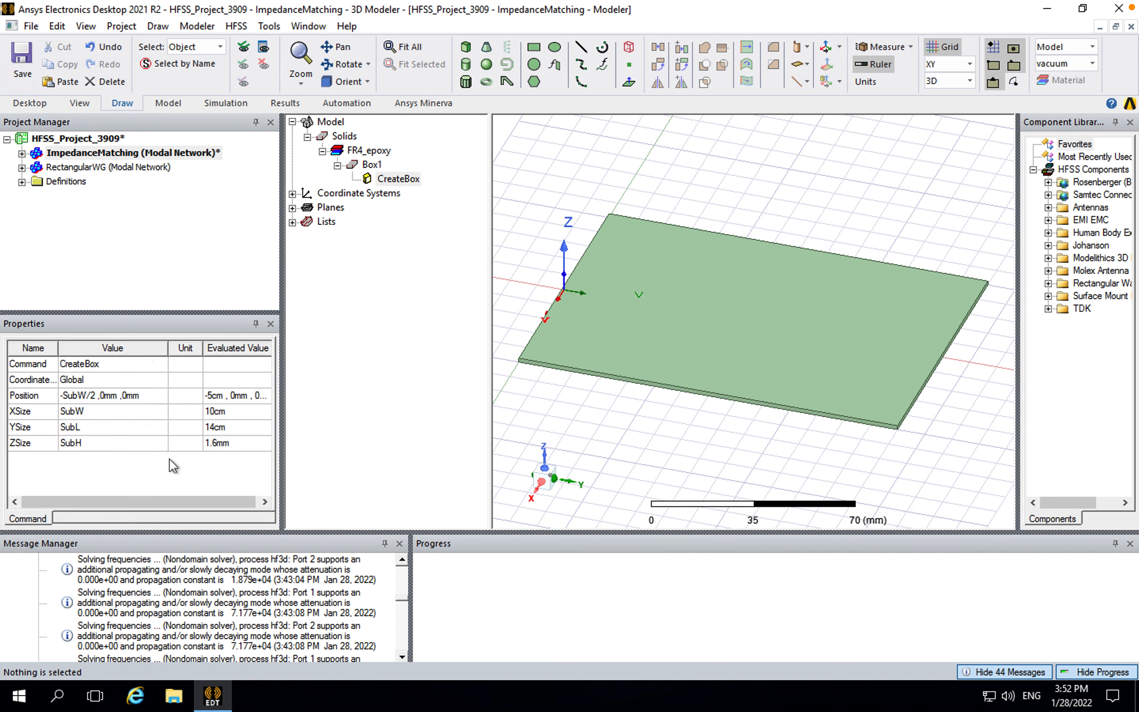
{"action": "left_click", "coordinate": [115, 153]}
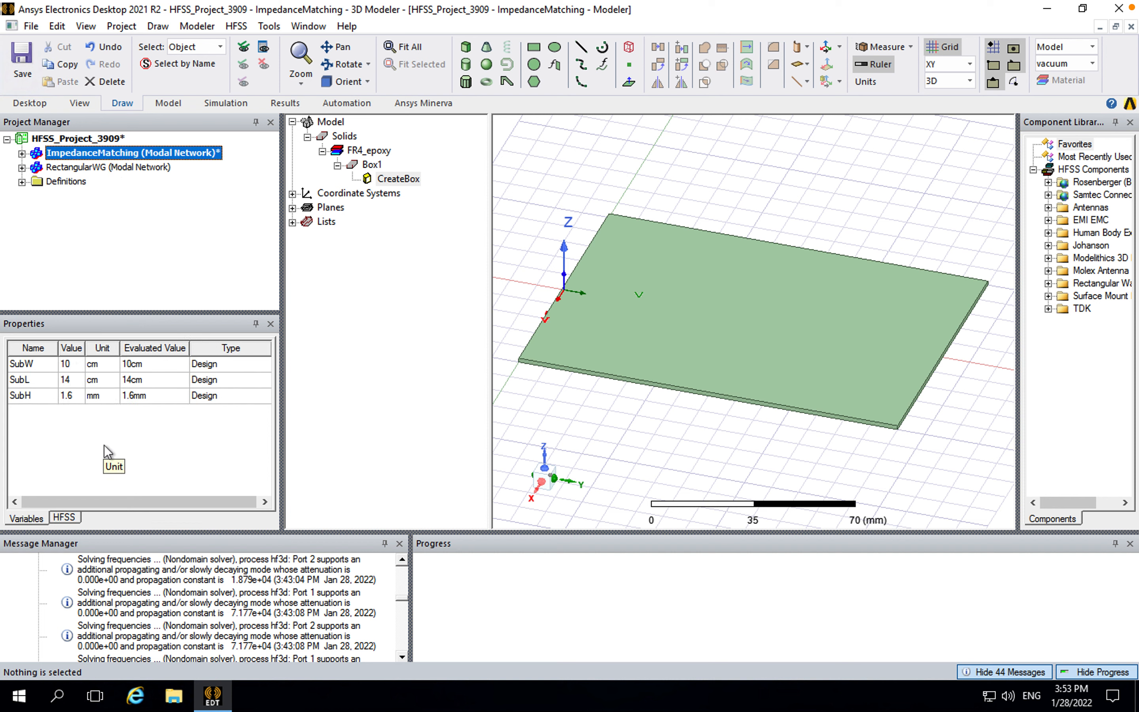
{"action": "left_click", "coordinate": [70, 381]}
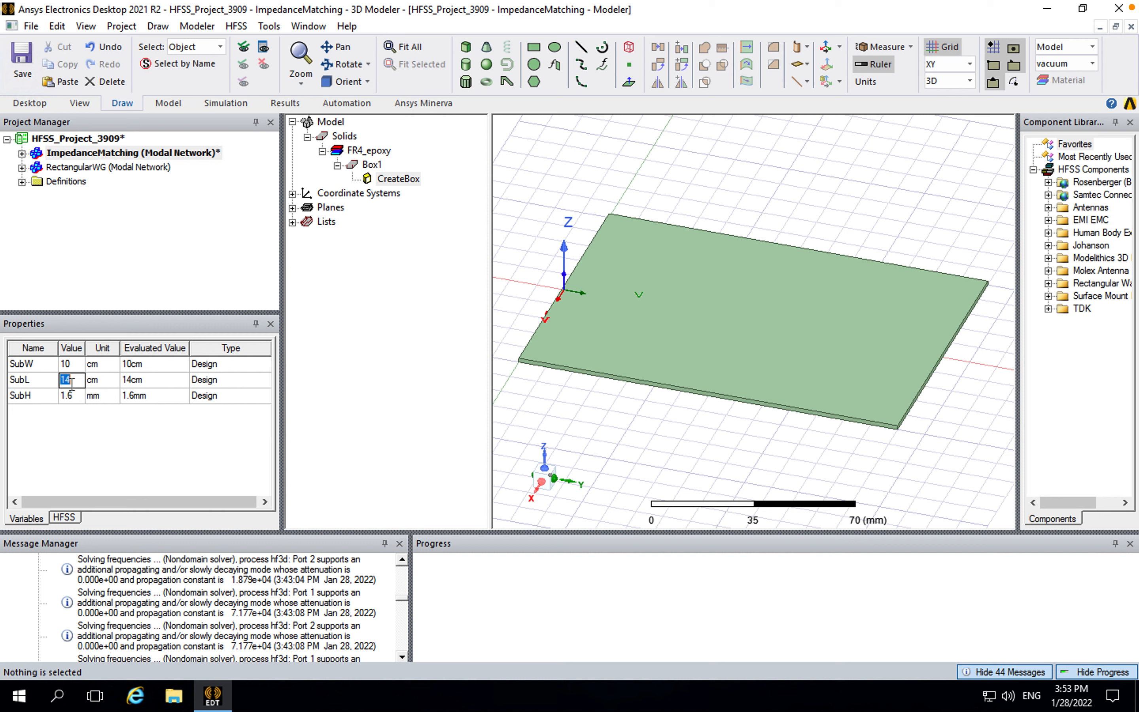
{"action": "type", "text": "16"}
{"action": "key", "text": "Return"}
{"action": "left_click", "coordinate": [71, 383]}
{"action": "type", "text": "14"}
{"action": "key", "text": "Return"}
- Draw a rectangular sheet on the XY plane within the substrate's footprint, near its origin end
{"action": "left_click", "coordinate": [340, 67]}
{"action": "mouse_move", "coordinate": [819, 373]}
{"action": "left_mouse_down"}
{"action": "mouse_move", "coordinate": [793, 368]}
{"action": "mouse_move", "coordinate": [748, 393]}
{"action": "mouse_move", "coordinate": [816, 472]}
{"action": "mouse_move", "coordinate": [862, 468]}
{"action": "mouse_move", "coordinate": [807, 480]}
{"action": "mouse_move", "coordinate": [774, 340]}
{"action": "mouse_move", "coordinate": [762, 395]}
{"action": "mouse_move", "coordinate": [798, 427]}
{"action": "mouse_move", "coordinate": [800, 359]}
{"action": "left_mouse_up"}
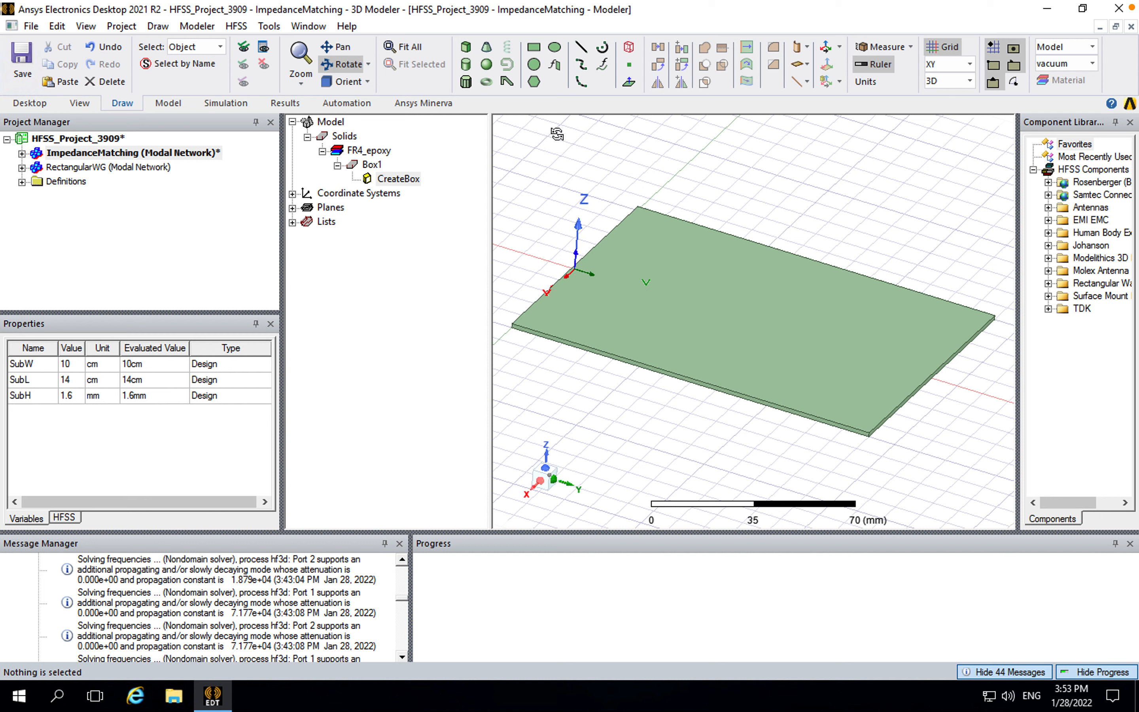
{"action": "left_click", "coordinate": [534, 48]}
{"action": "left_click", "coordinate": [584, 288]}
{"action": "left_click", "coordinate": [821, 288]}
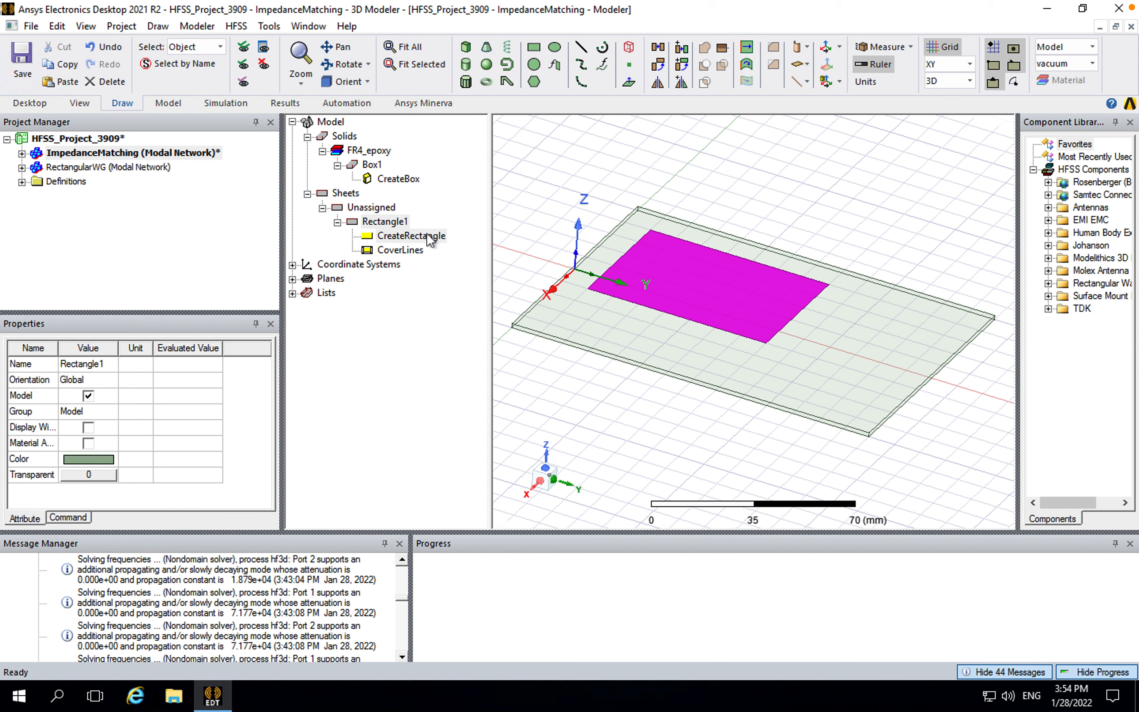
- Assign a Perfect E boundary to the rectangular sheet Rectangle1 and list the design's boundaries
{"action": "left_click", "coordinate": [396, 224]}
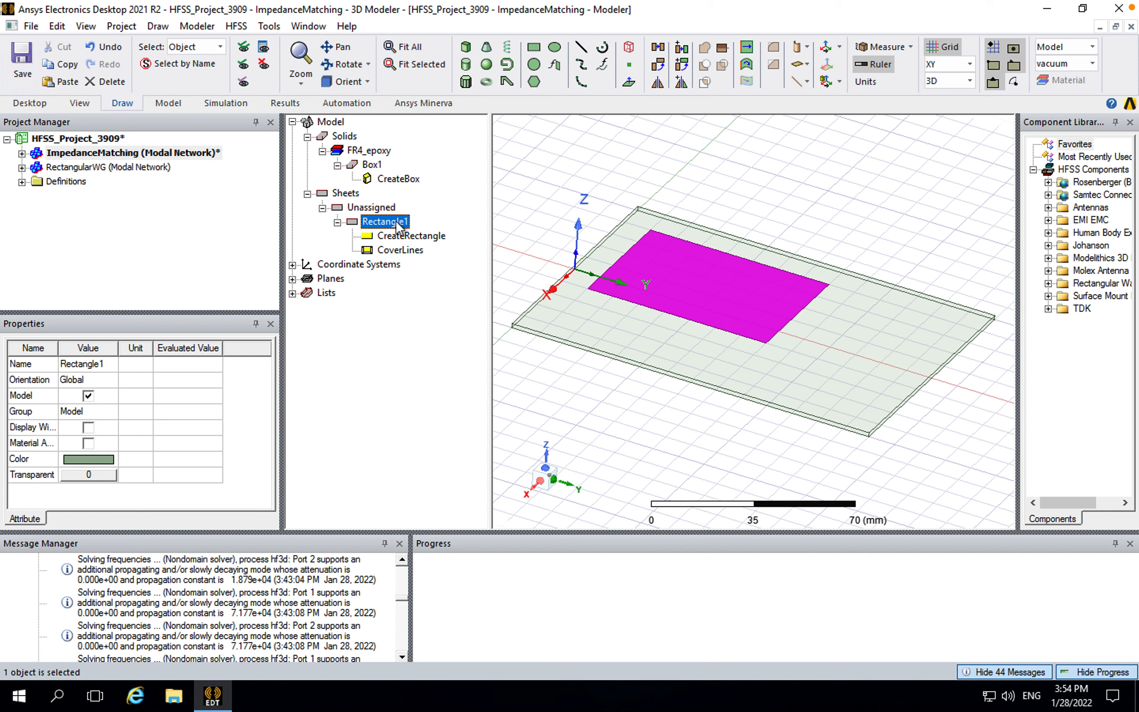
{"action": "right_click", "coordinate": [396, 224]}
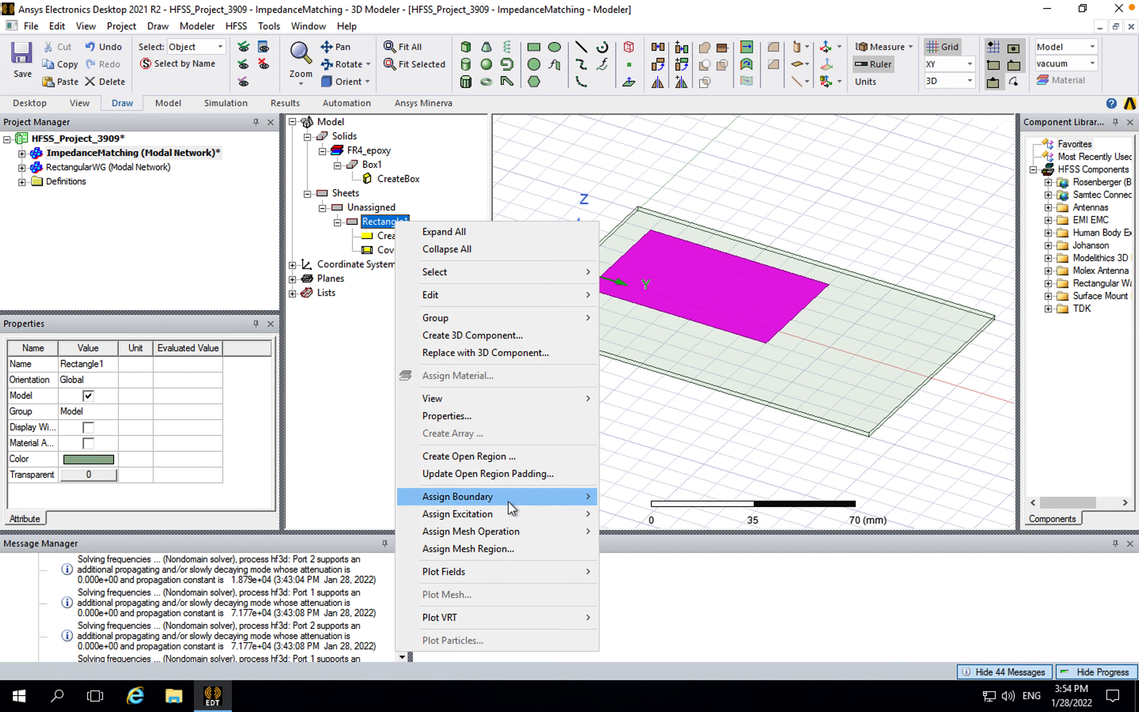
{"action": "mouse_move", "coordinate": [509, 501]}
{"action": "left_click", "coordinate": [635, 497]}
{"action": "left_click", "coordinate": [523, 467]}
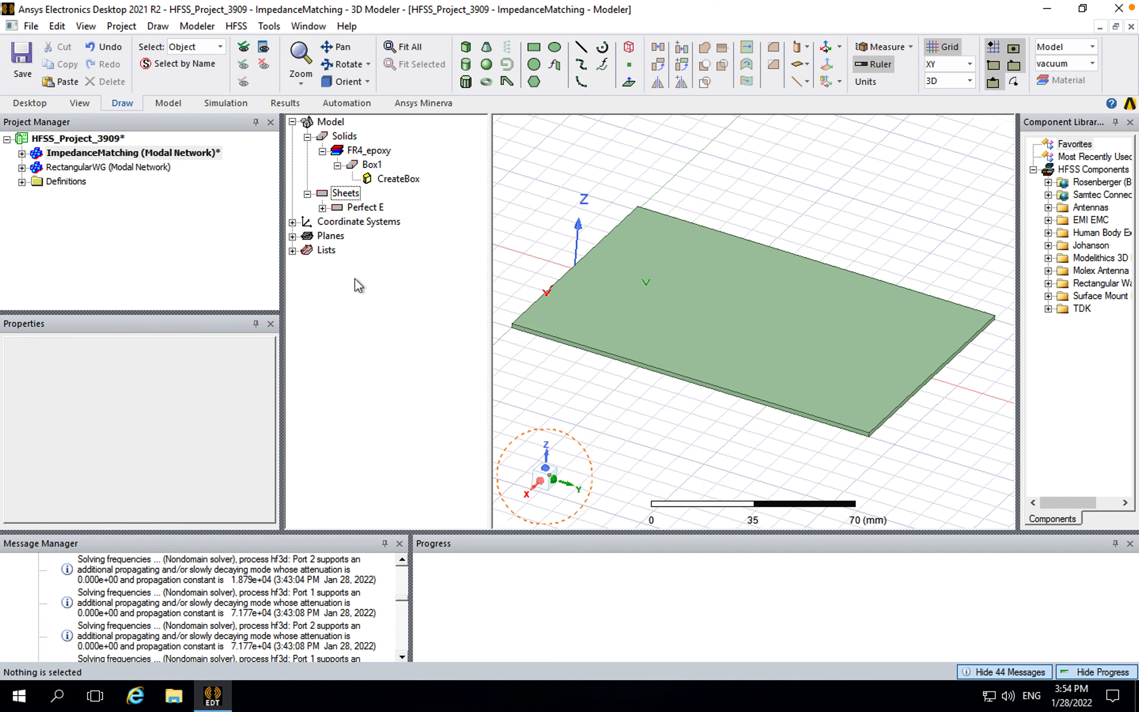
{"action": "left_click", "coordinate": [322, 208]}
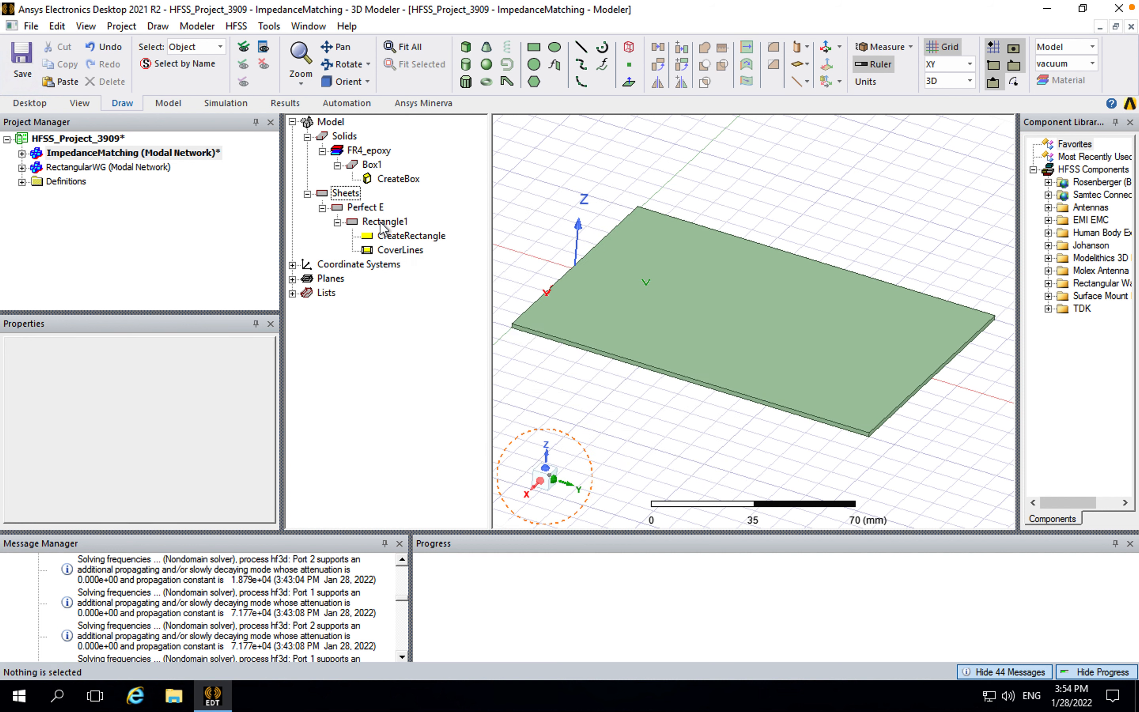
{"action": "left_click", "coordinate": [382, 223]}
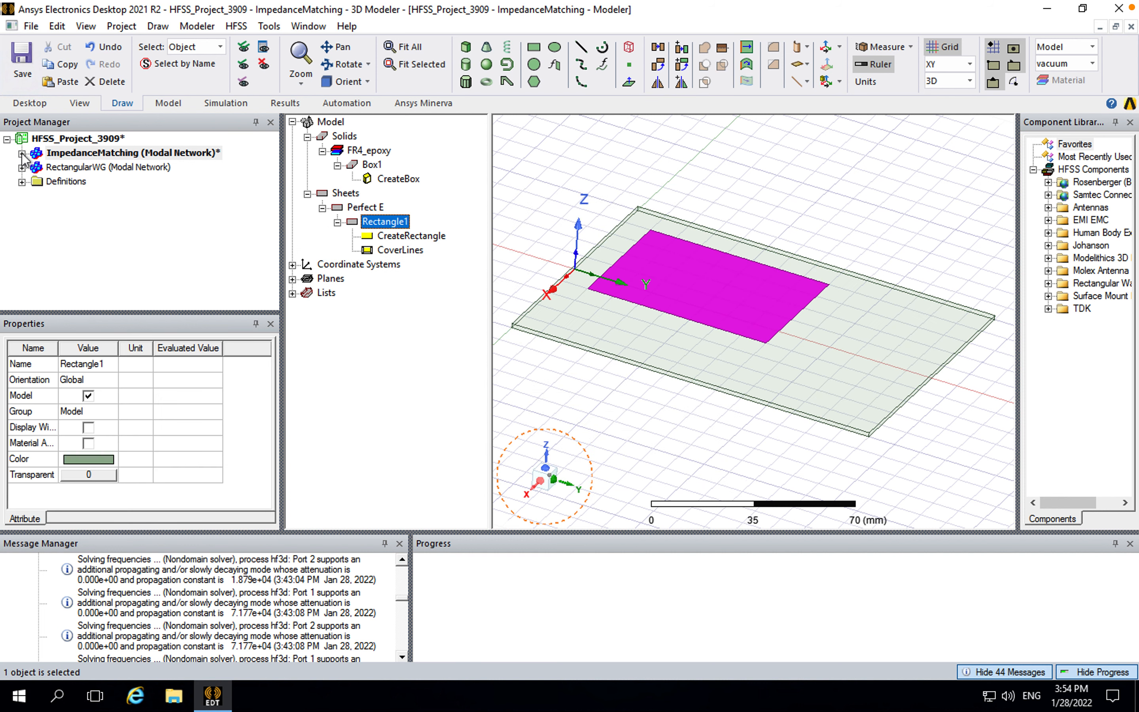
{"action": "left_click", "coordinate": [22, 153]}
- Set Rectangle1's position to -MS_W/2, 0, SubH with a new variable MS_W of 3 mm, and its X size to MS_W
{"action": "left_click", "coordinate": [411, 235]}
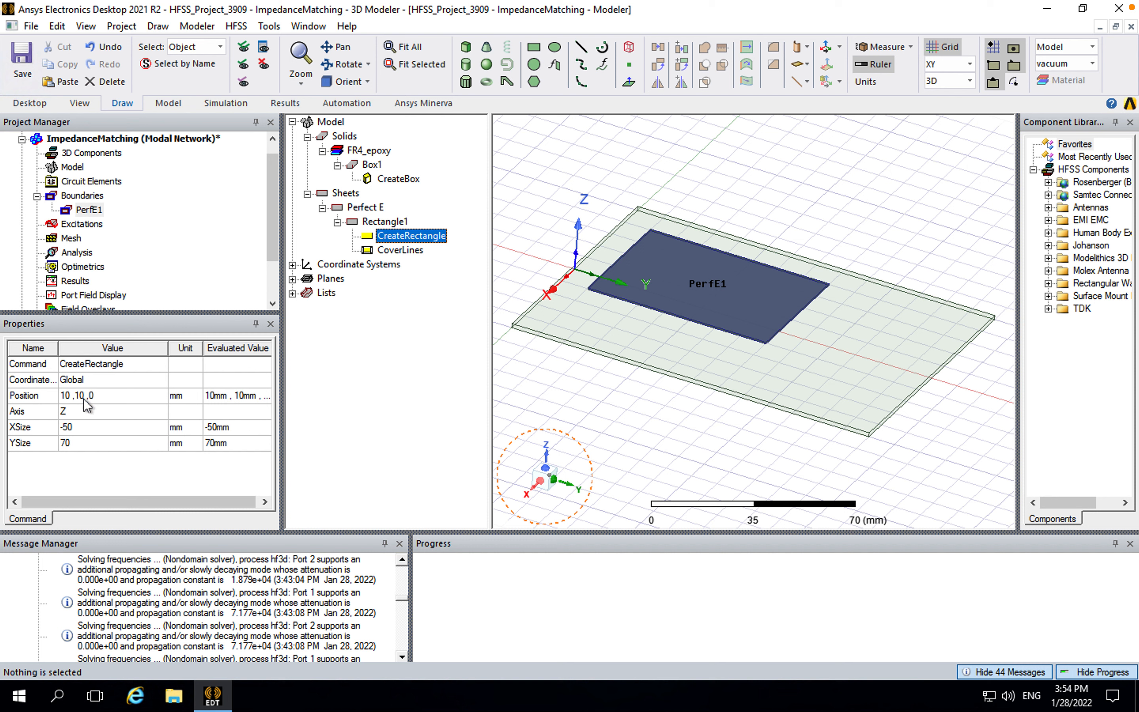
{"action": "left_click", "coordinate": [124, 400]}
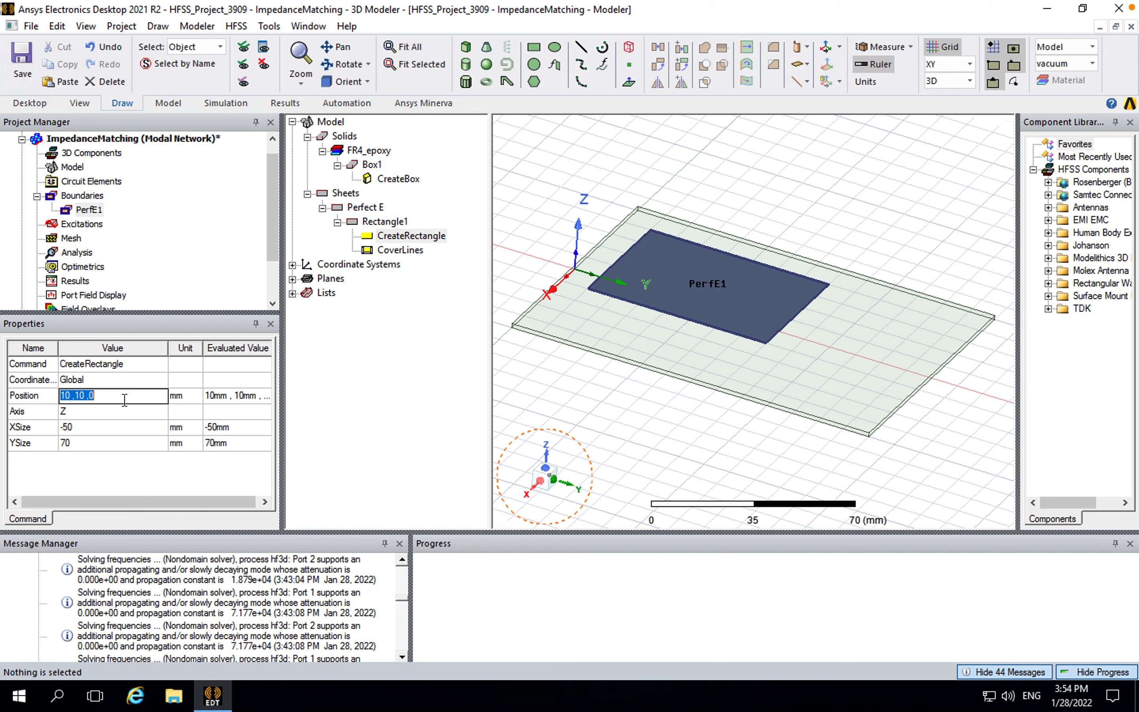
{"action": "type", "text": "-MS_W/2,0,SubH"}
{"action": "key", "text": "Return"}
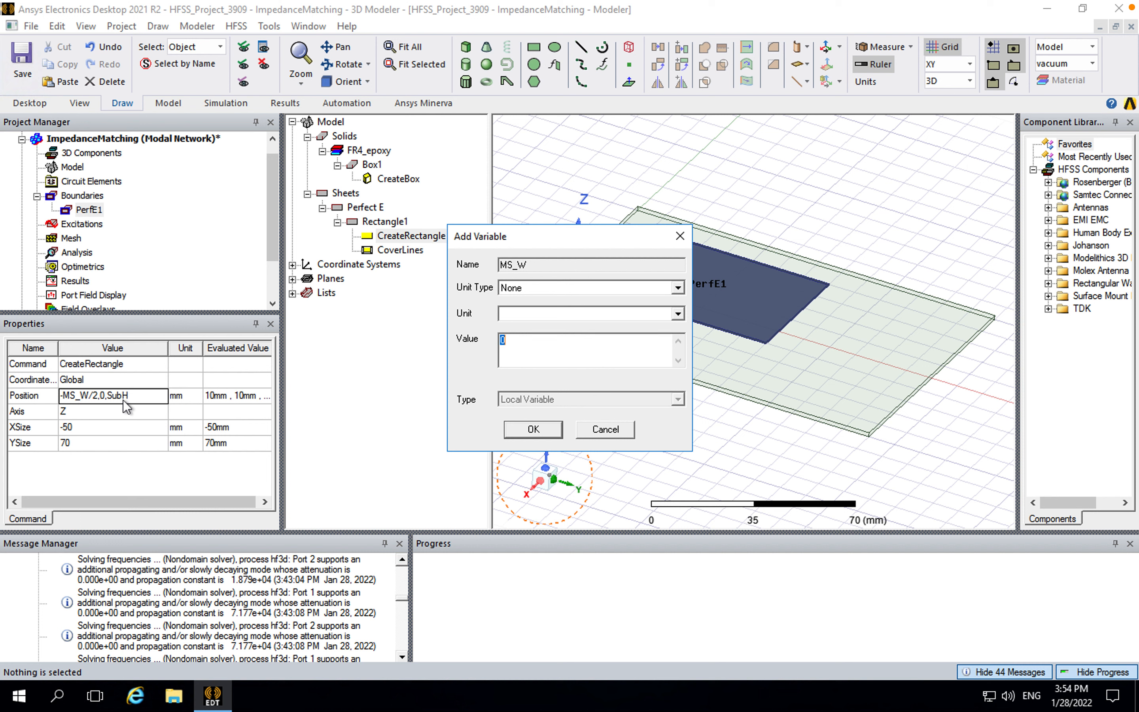
{"action": "type", "text": "3mm"}
{"action": "left_click", "coordinate": [533, 429]}
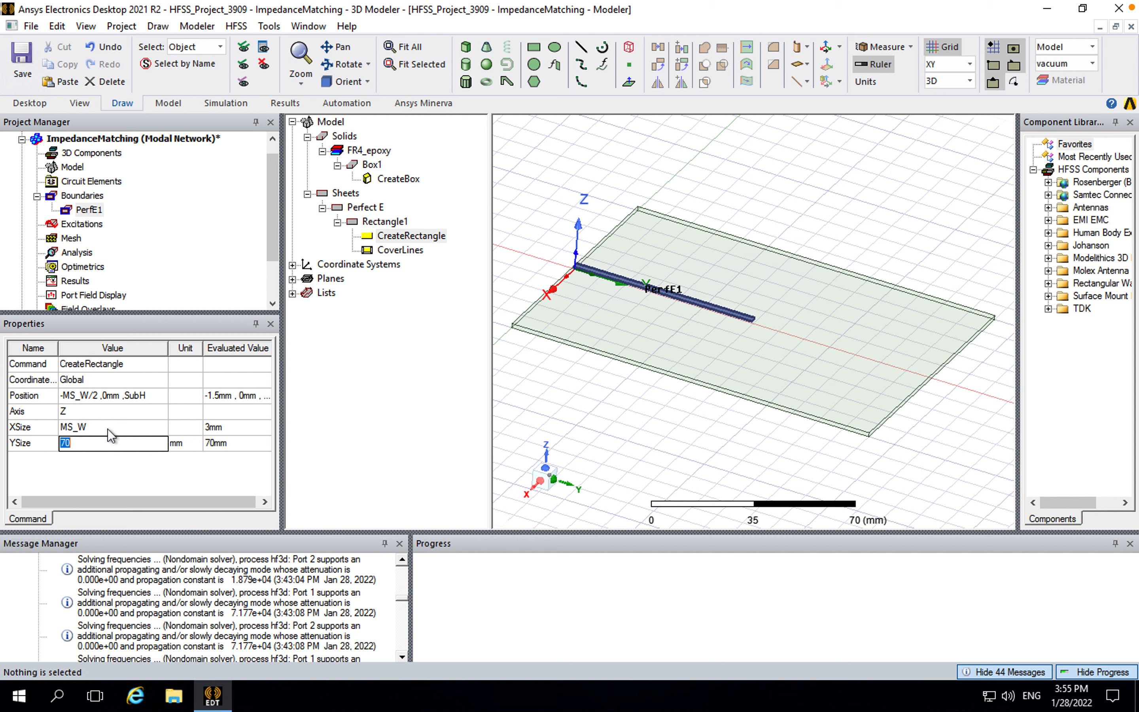
- Set Rectangle1's Y size to a new variable MS_L of 95 mm
{"action": "type", "text": "MS_L"}
{"action": "key", "text": "Return"}
{"action": "left_click", "coordinate": [596, 296]}
- Color the microstrip sheet Rectangle1 orange and review its dimensions and the design variables
{"action": "left_click", "coordinate": [391, 224]}
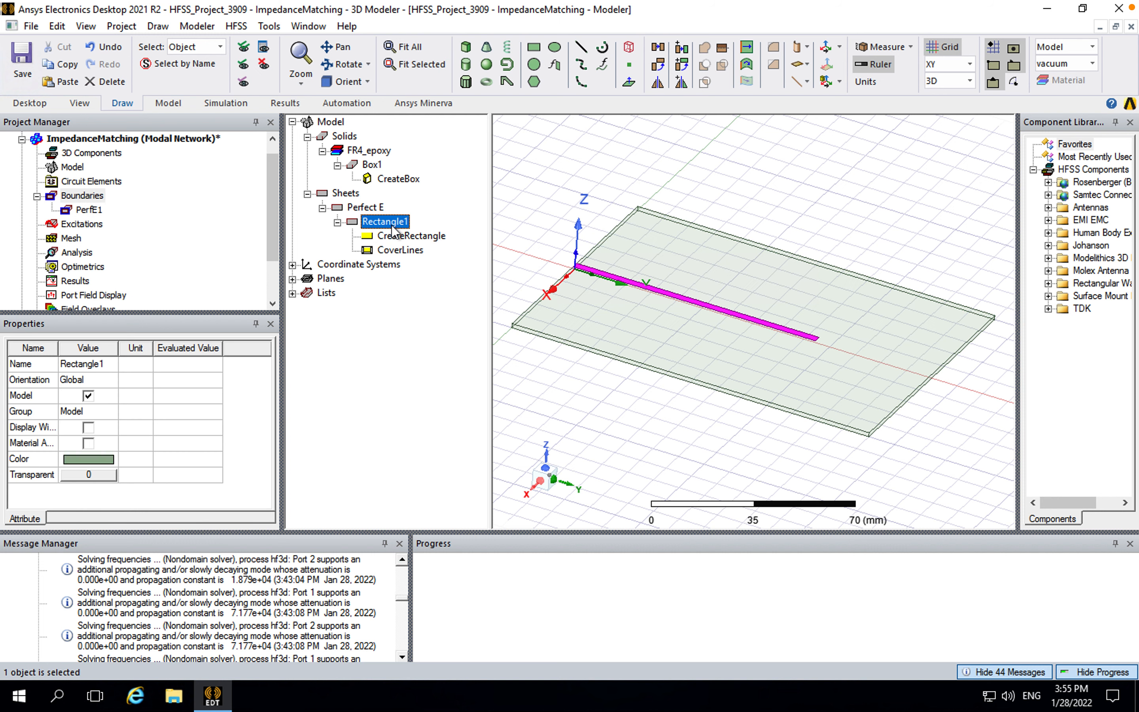
{"action": "left_click", "coordinate": [92, 459]}
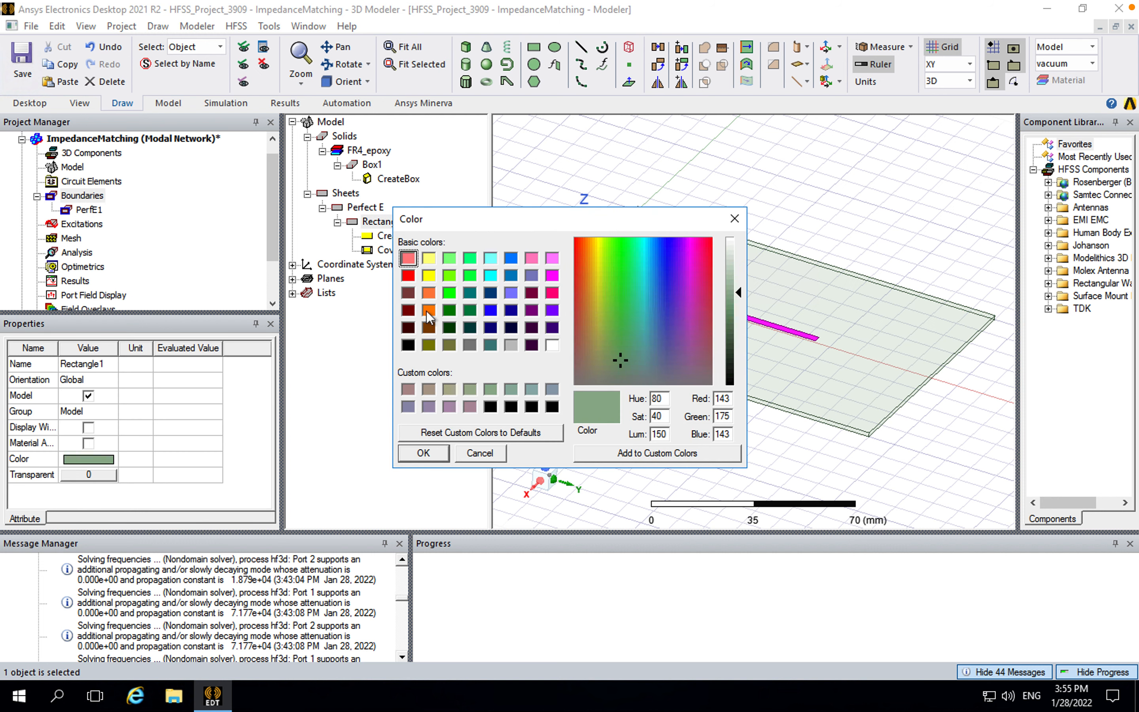
{"action": "left_click", "coordinate": [429, 310]}
{"action": "left_click", "coordinate": [442, 450]}
{"action": "left_click", "coordinate": [411, 235]}
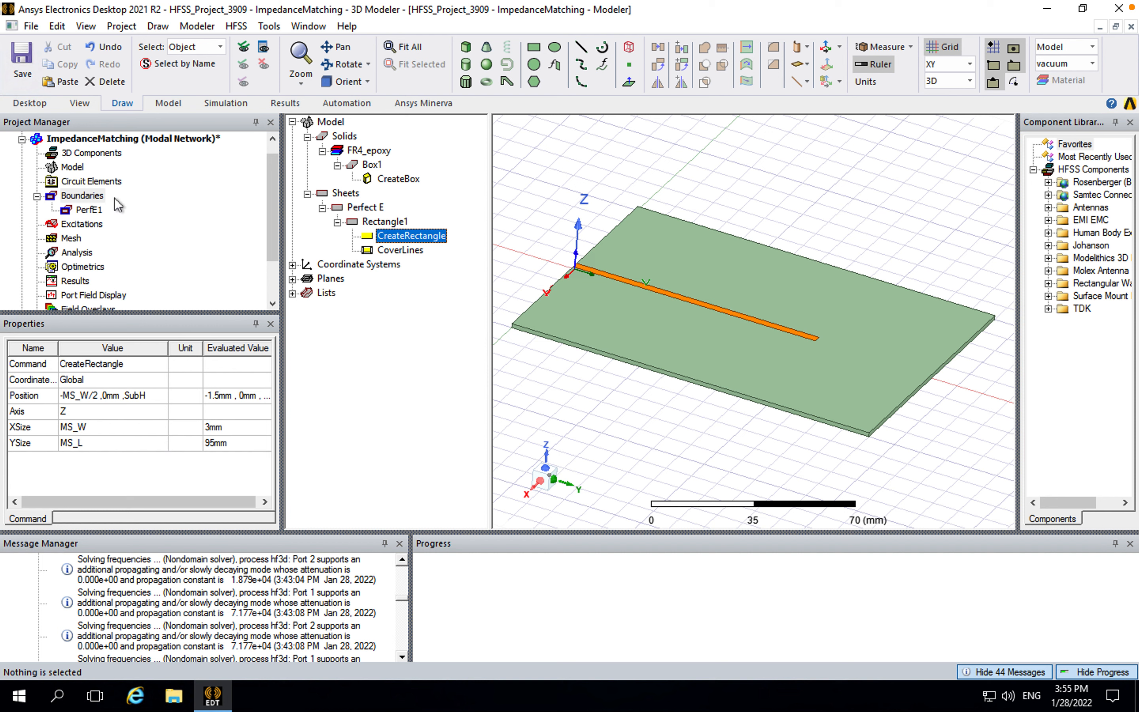
{"action": "left_click", "coordinate": [110, 140]}
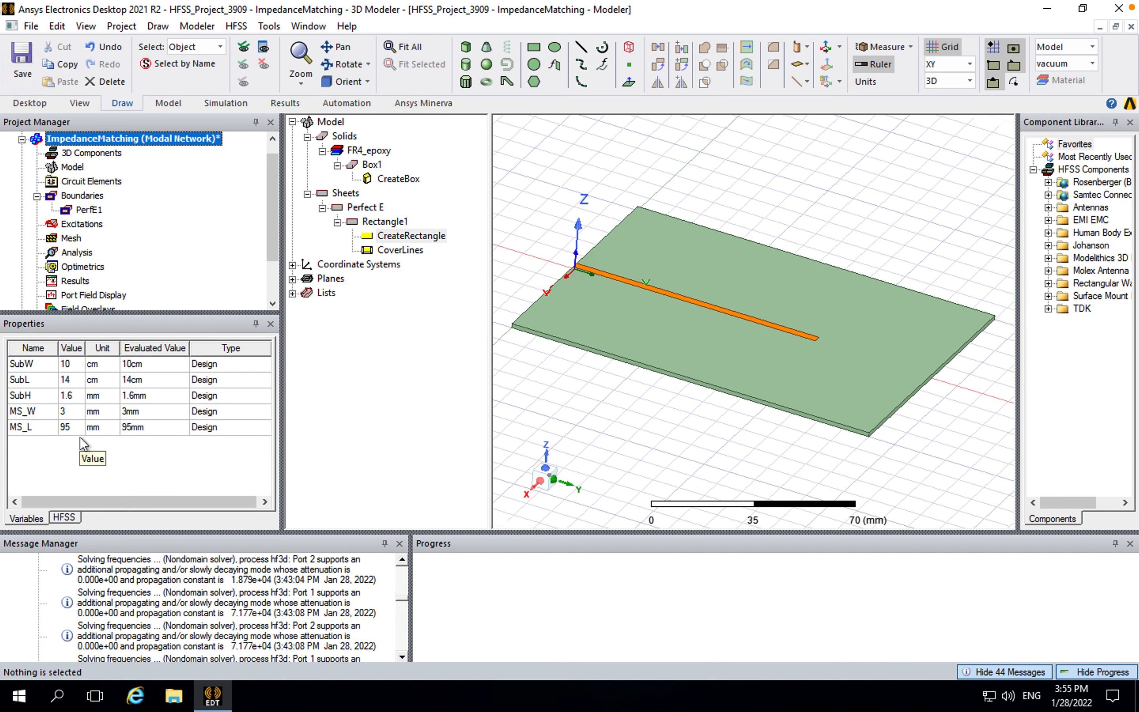
- Draw a second rectangular sheet of about 60 by 40 mm on the XY plane, across the far end of the strip
{"action": "left_click", "coordinate": [534, 46]}
{"action": "left_click", "coordinate": [714, 348]}
{"action": "left_click", "coordinate": [879, 296]}
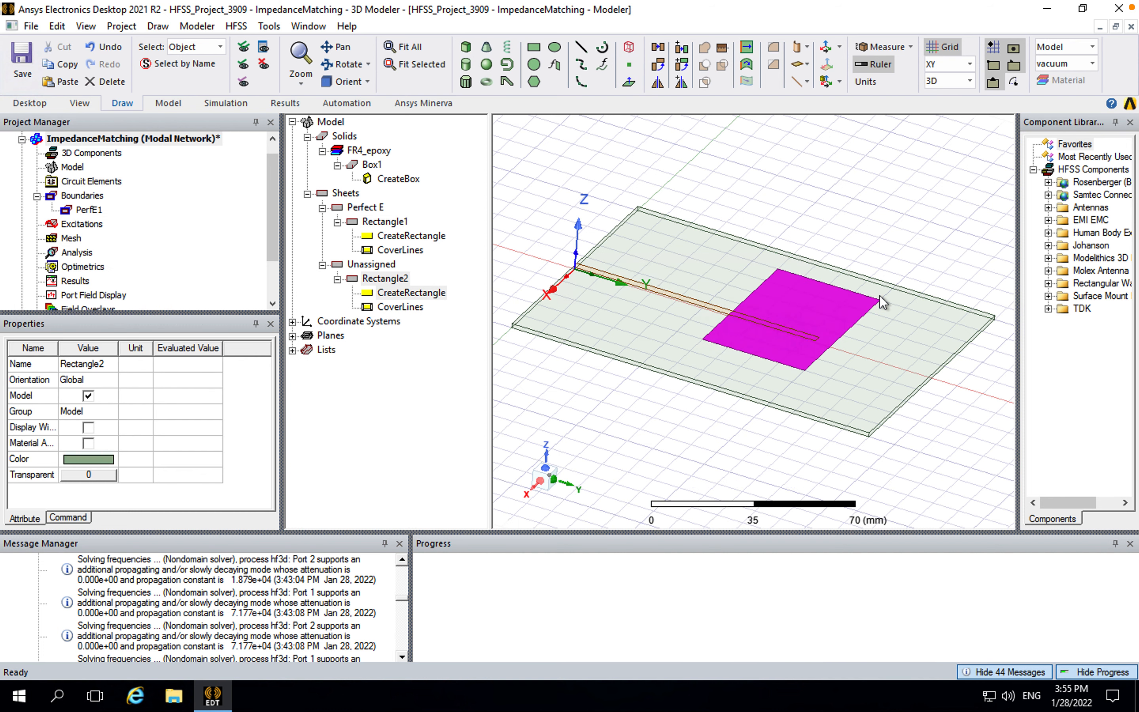
- Assign a Perfect E boundary to the second sheet, Rectangle2
{"action": "left_click", "coordinate": [391, 278]}
{"action": "right_click", "coordinate": [397, 285]}
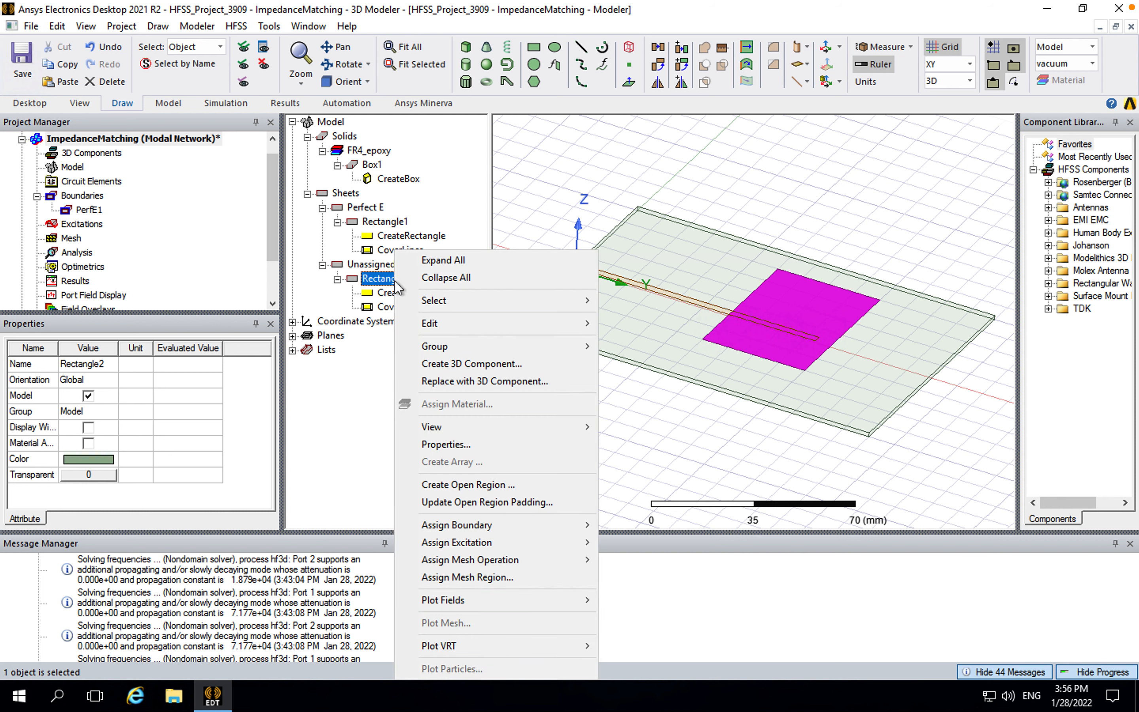
{"action": "mouse_move", "coordinate": [524, 528]}
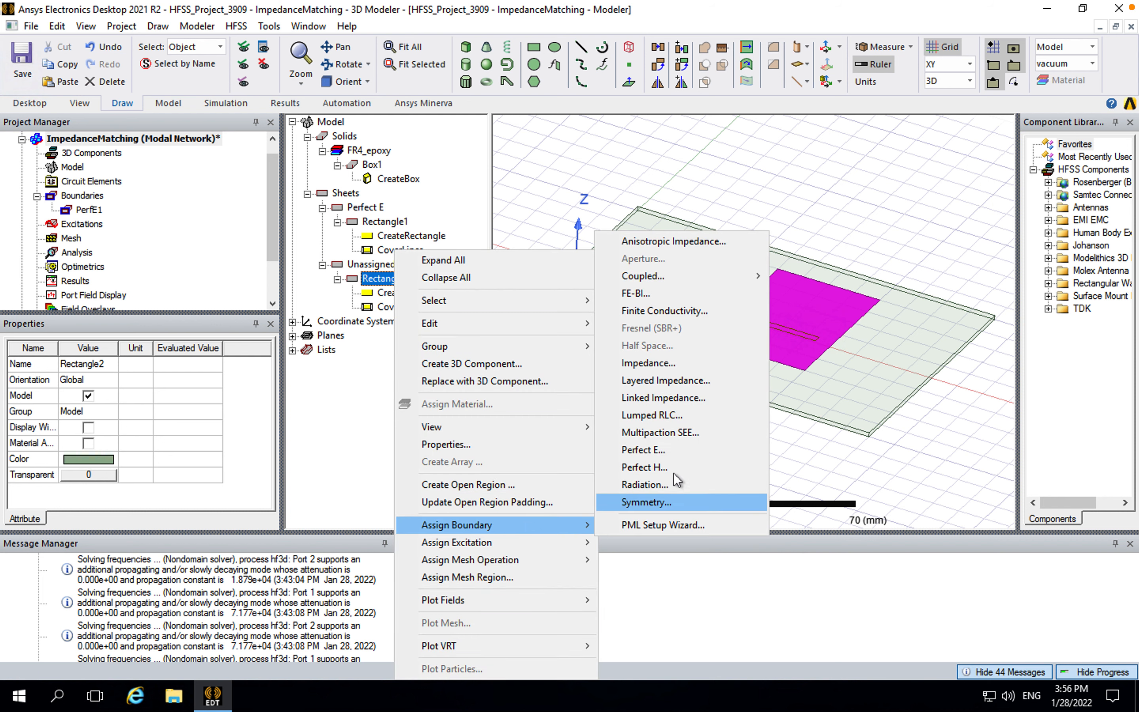
{"action": "left_click", "coordinate": [680, 452]}
{"action": "left_click", "coordinate": [531, 467]}
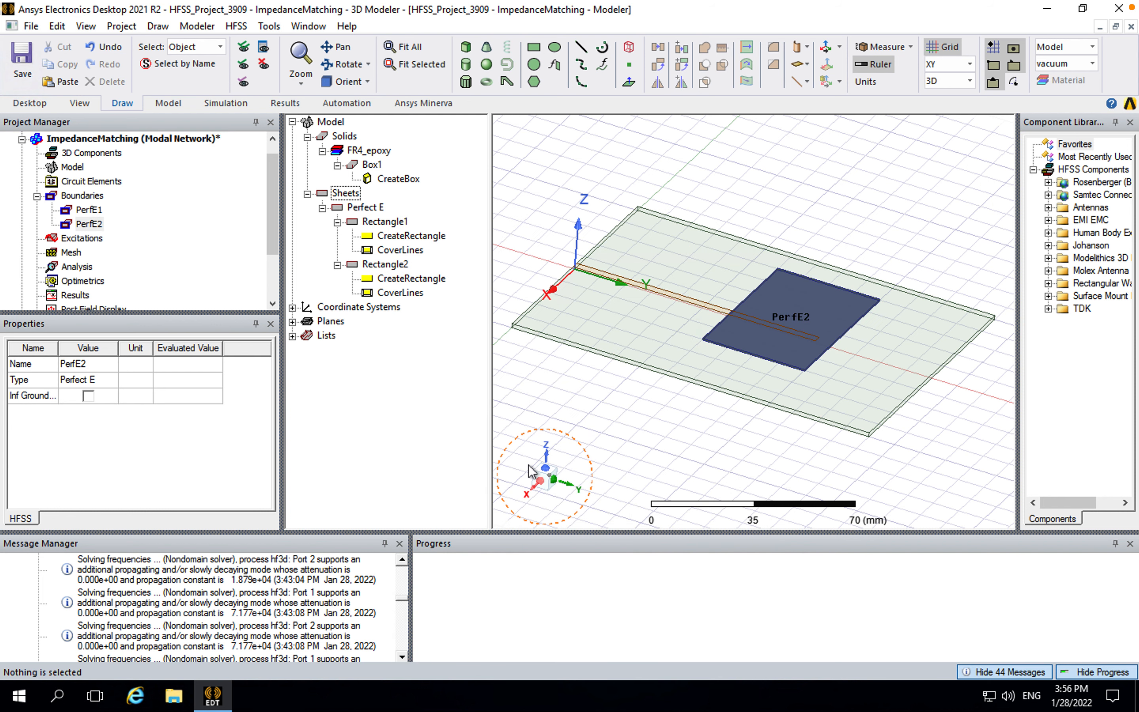
- Set Rectangle2's position to -PatchW/2, MS_L, SubH with a new variable PatchW of 36.5 mm
{"action": "left_click", "coordinate": [410, 279]}
{"action": "left_click", "coordinate": [113, 395]}
{"action": "type", "text": "-PatchW/2,"}
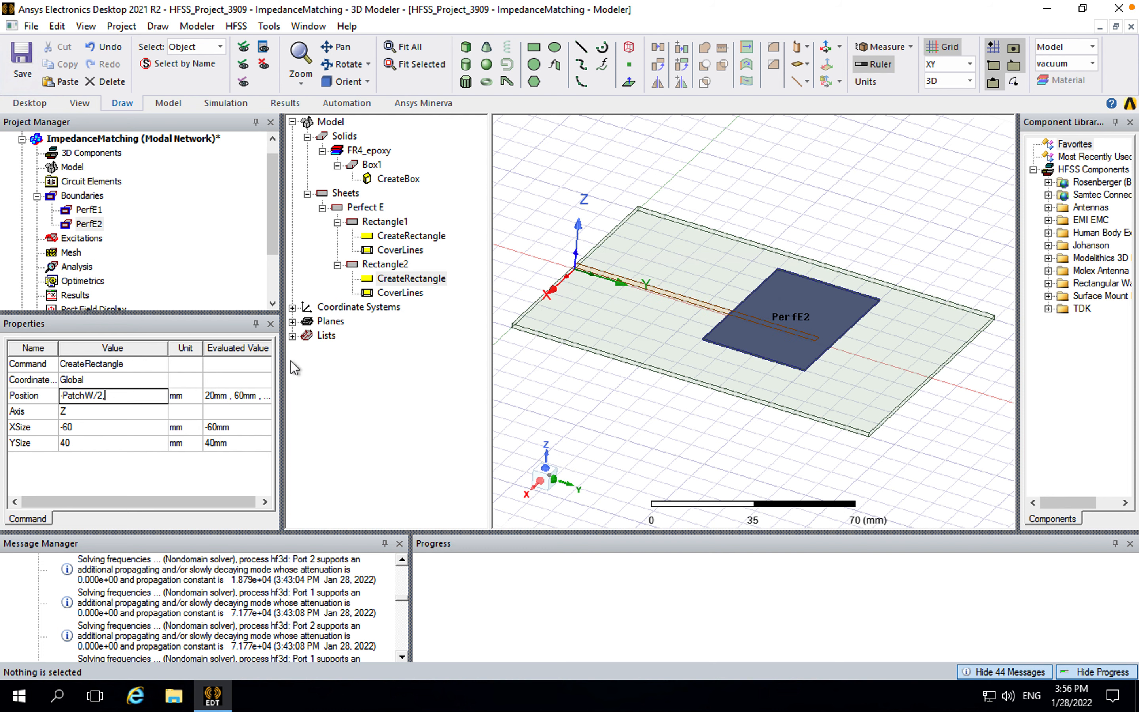
{"action": "type", "text": "MS_L,SubH"}
{"action": "key", "text": "Return"}
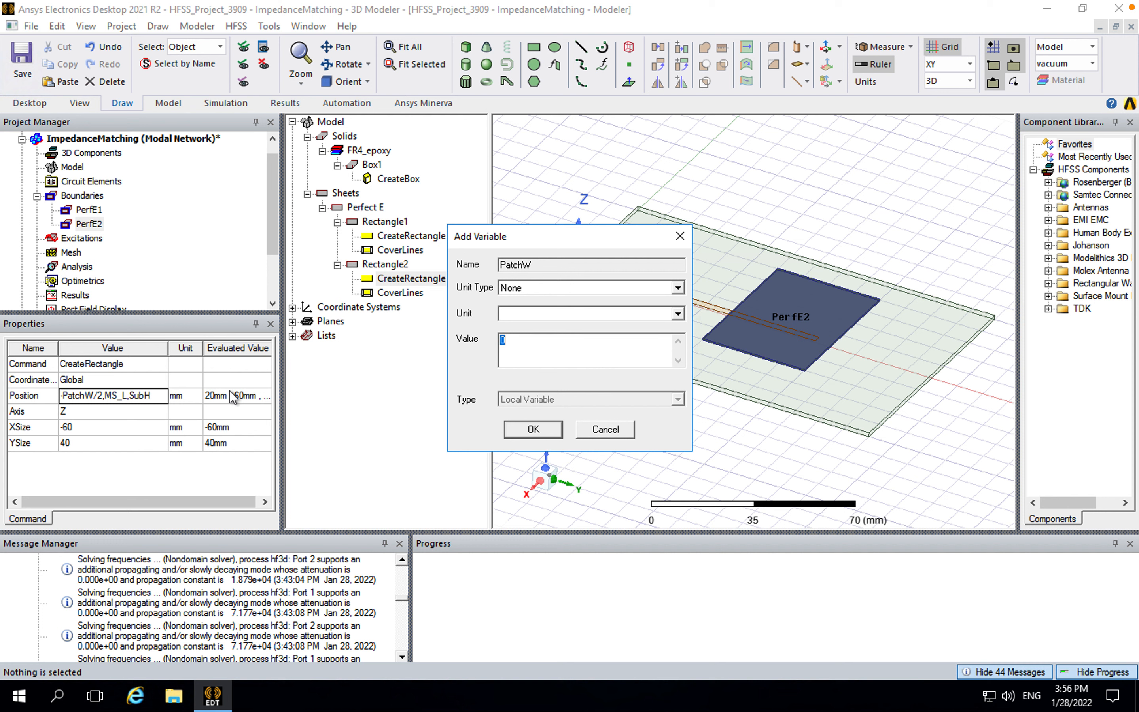
{"action": "type", "text": "36.5mm"}
{"action": "key", "text": "Return"}
- Set Rectangle2's X size to PatchW and its Y size to a new variable PatchL of 28.2 mm, and color the sheet orange
{"action": "left_click", "coordinate": [114, 428]}
{"action": "type", "text": "PatchW"}
{"action": "key", "text": "Tab"}
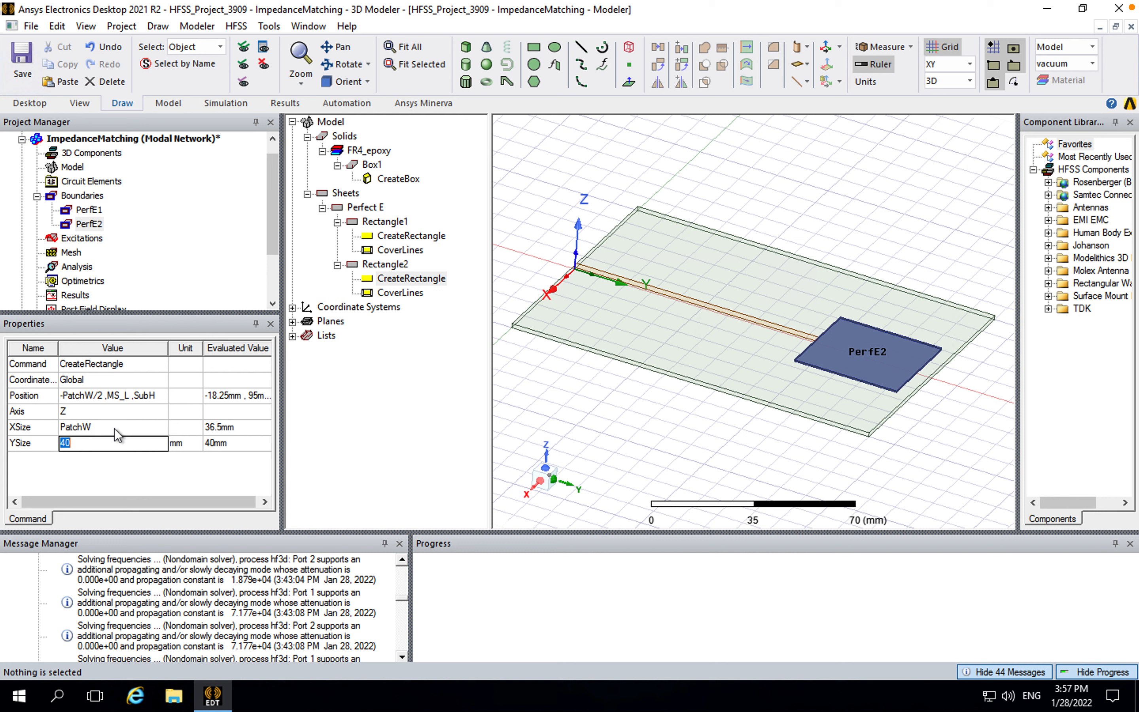
{"action": "type", "text": "Patch"}
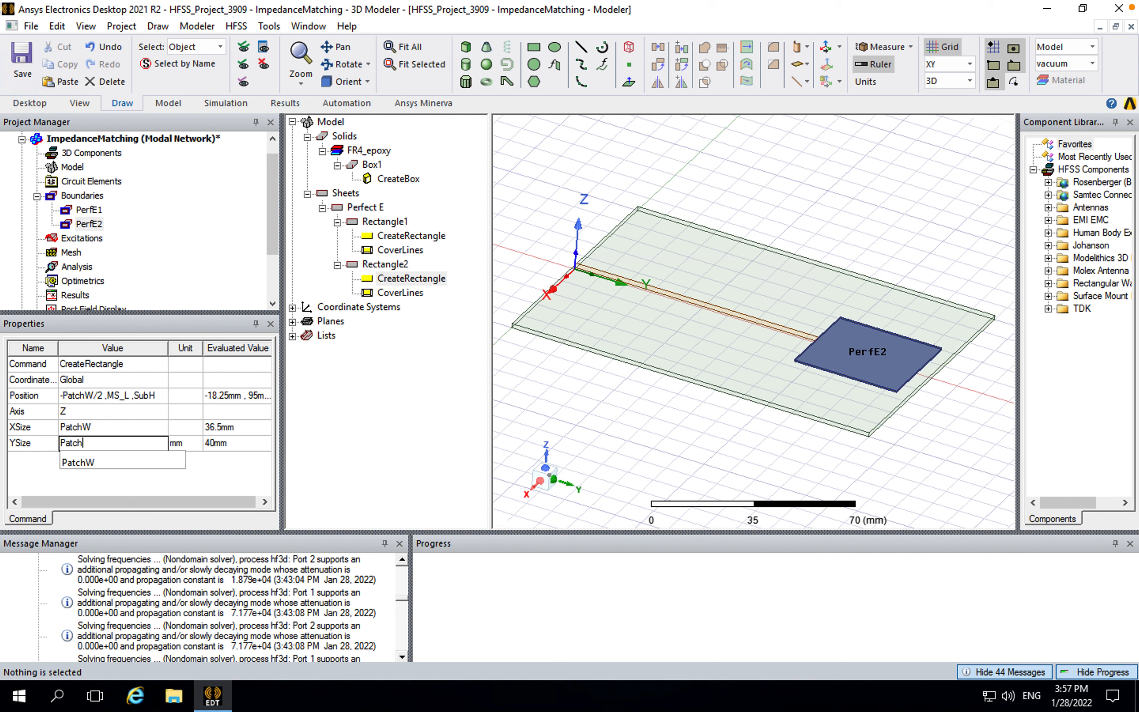
{"action": "type", "text": "L"}
{"action": "key", "text": "Return"}
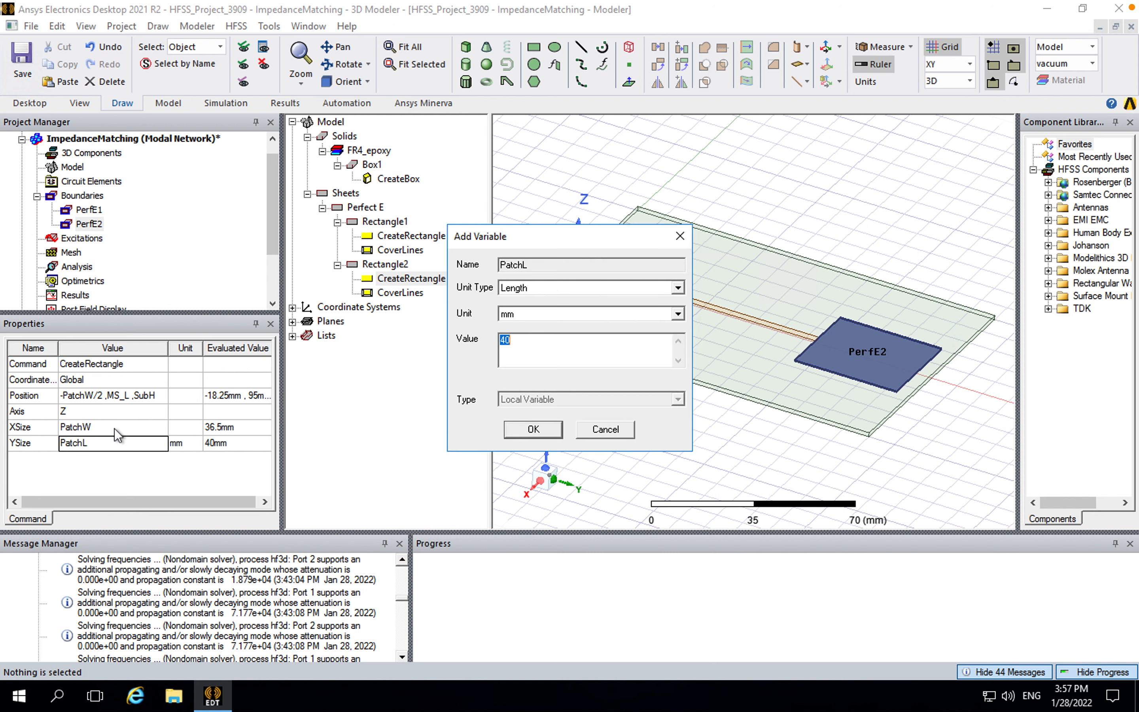
{"action": "type", "text": "28.3"}
{"action": "key", "text": "Return"}
{"action": "left_click", "coordinate": [577, 397]}
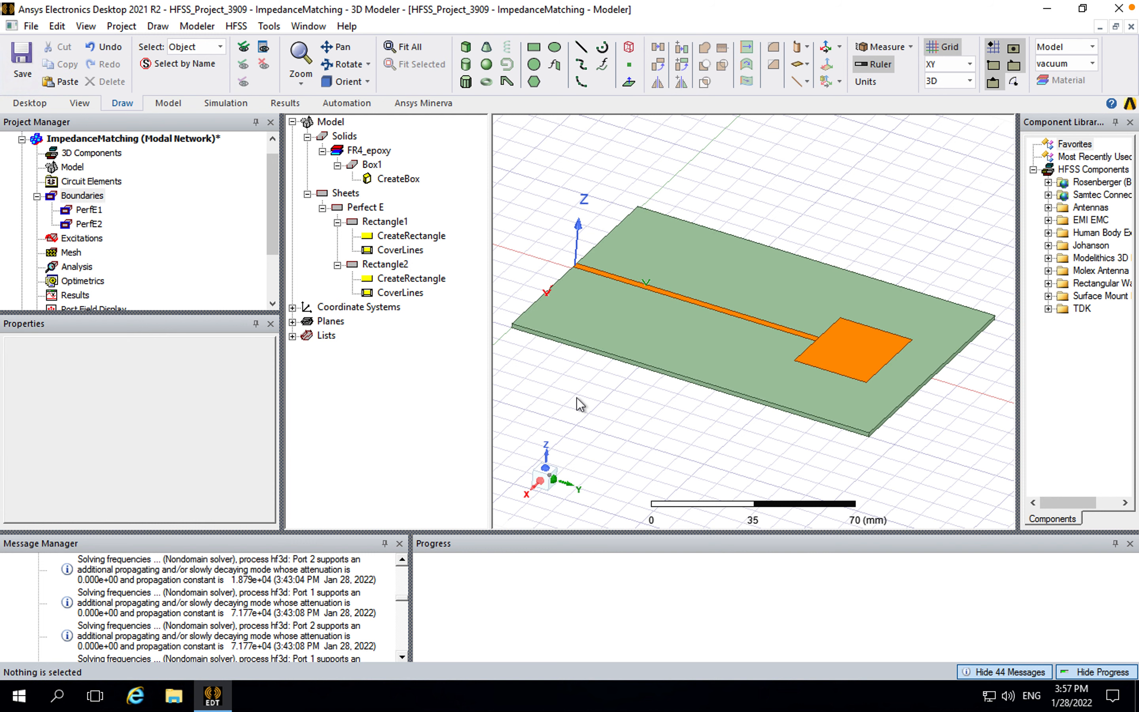
- Try the design variable MS_L at 80 mm and restore it to 95 mm
{"action": "left_click", "coordinate": [393, 264]}
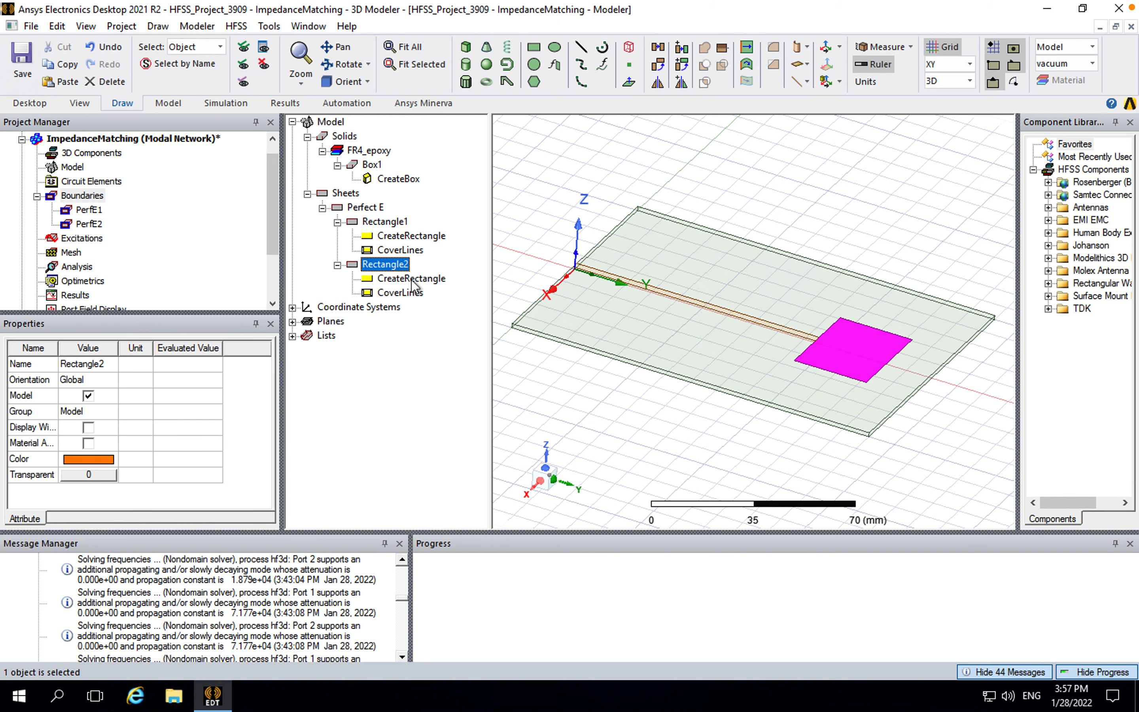
{"action": "left_click", "coordinate": [412, 279]}
{"action": "left_click", "coordinate": [134, 138]}
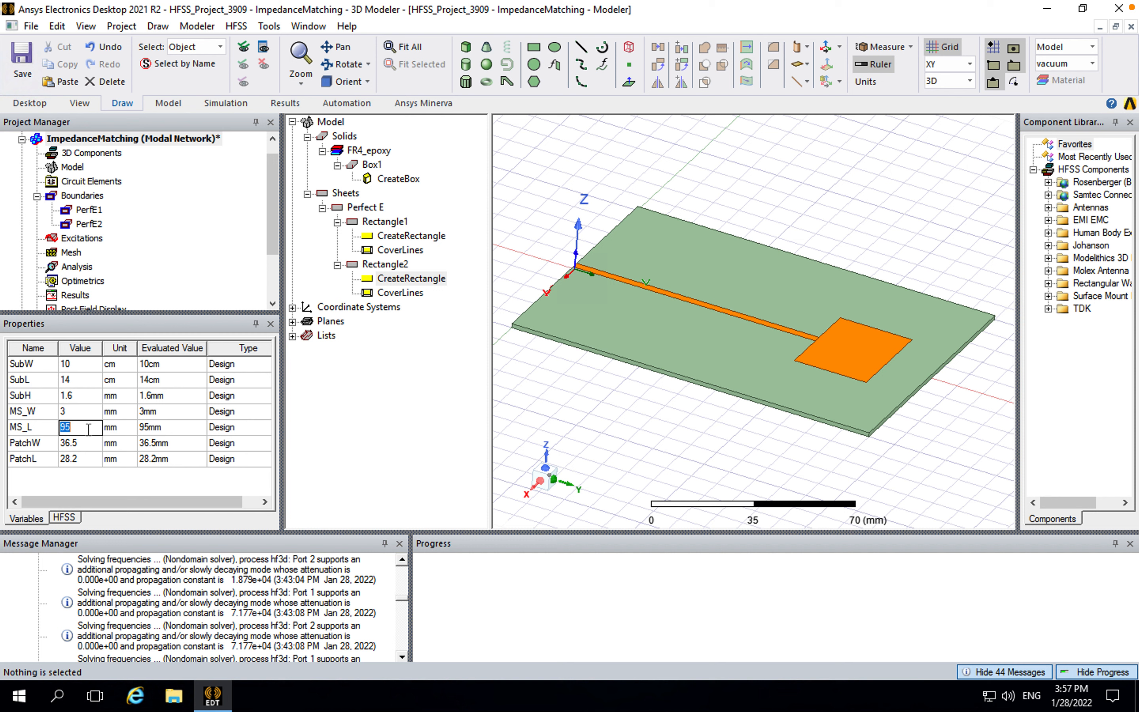
{"action": "type", "text": "80"}
{"action": "key", "text": "Return"}
{"action": "left_click", "coordinate": [87, 427]}
{"action": "type", "text": "95"}
{"action": "key", "text": "Return"}
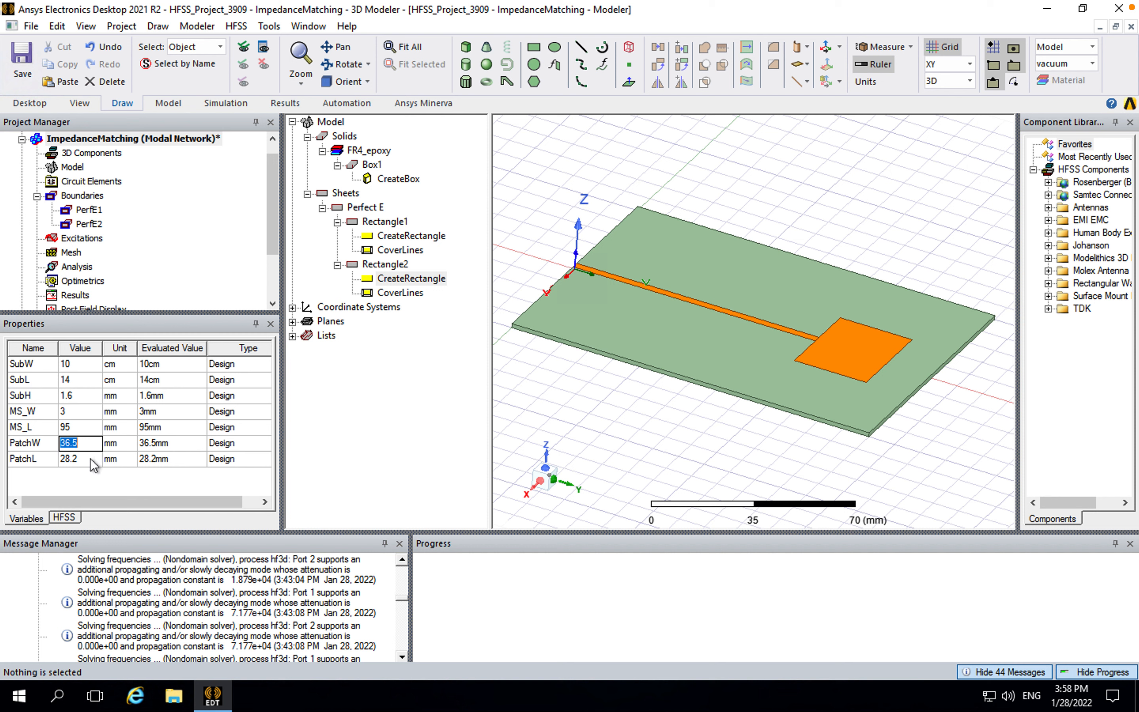
{"action": "key", "text": "Return"}
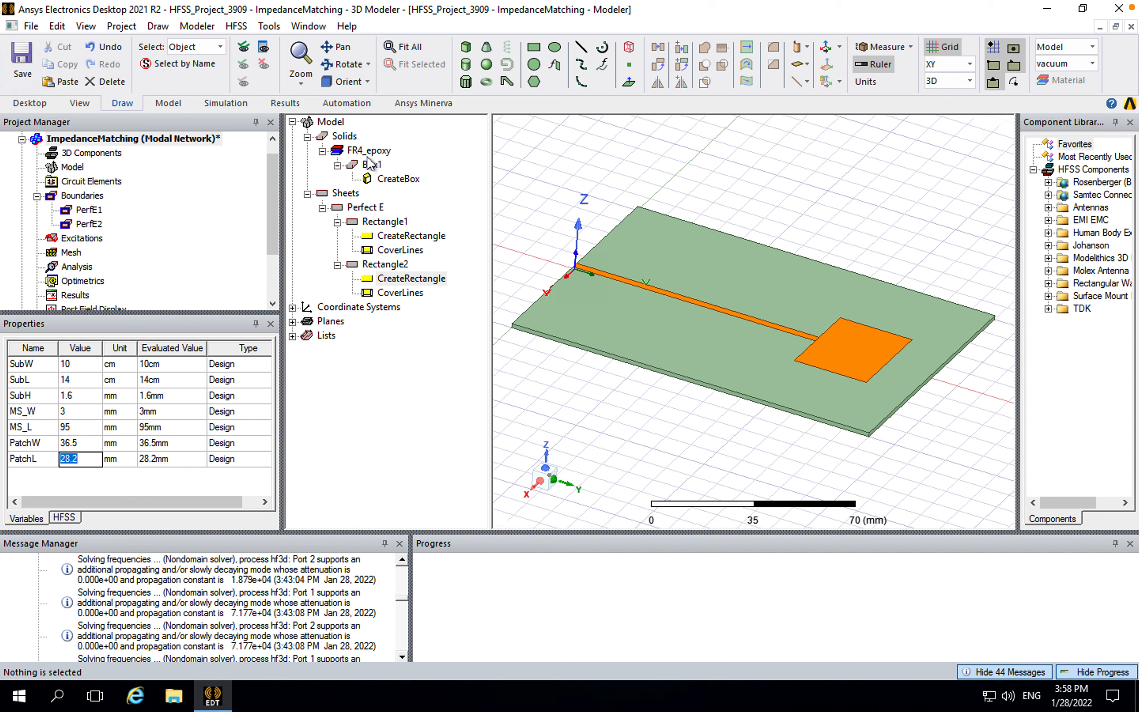
- Assign a Perfect E boundary without an infinite ground plane to the substrate's bottom face
{"action": "key", "text": "f"}
{"action": "left_click_drag", "start_coordinate": [705, 400], "coordinate": [706, 282], "text": "alt"}
{"action": "left_click", "coordinate": [650, 314]}
{"action": "right_click", "coordinate": [650, 314]}
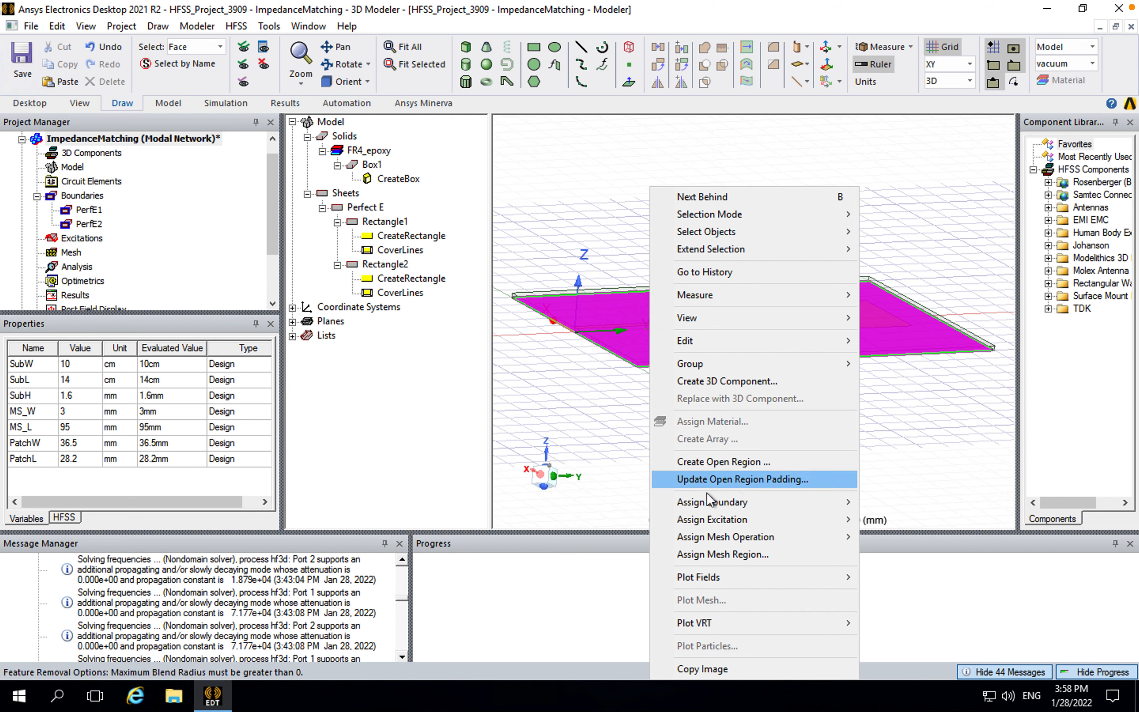
{"action": "mouse_move", "coordinate": [711, 501]}
{"action": "left_click", "coordinate": [930, 427]}
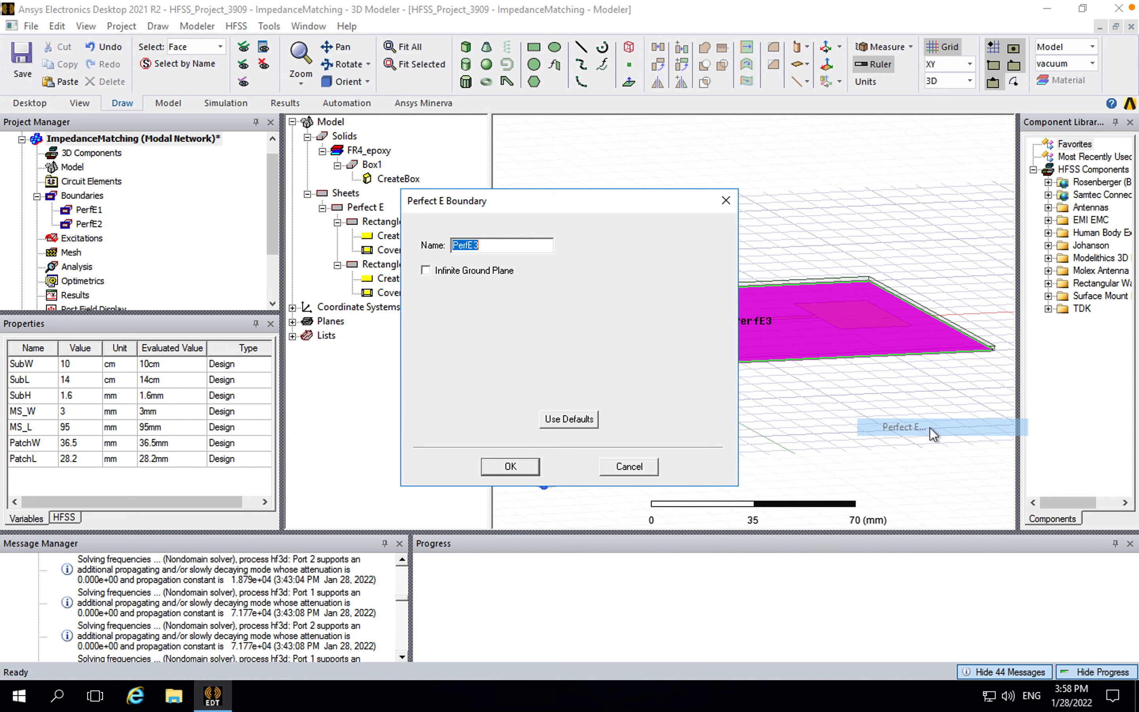
{"action": "left_click", "coordinate": [510, 466]}
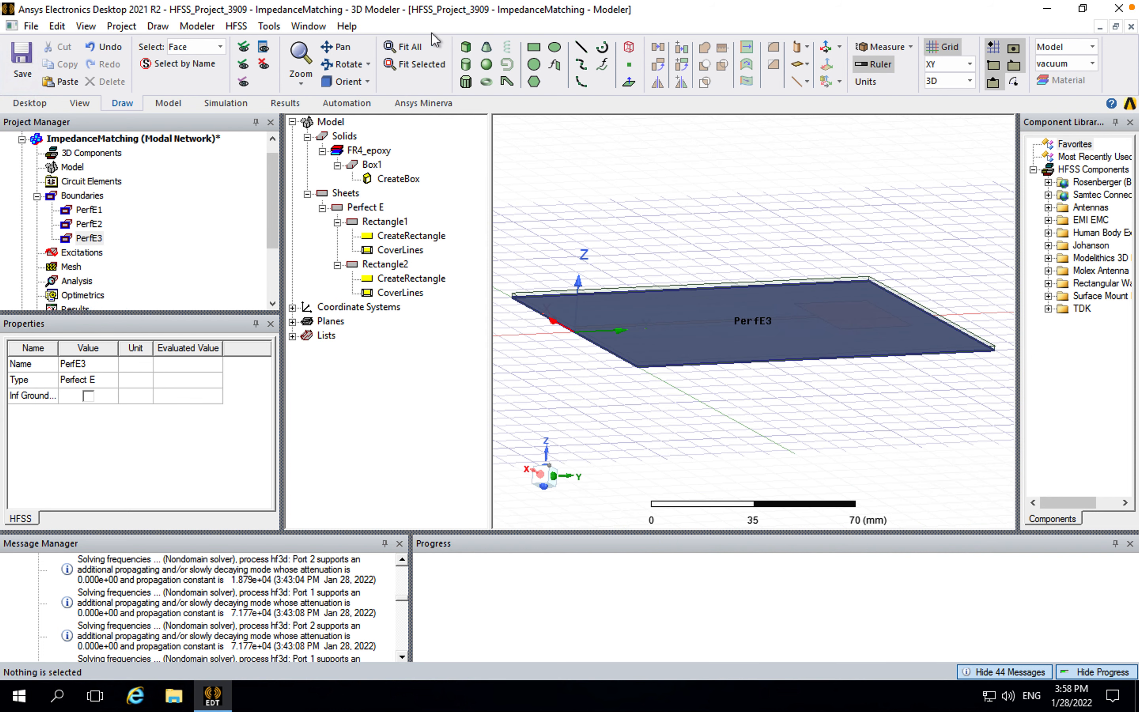
- Check in the isometric view which geometry the PerfE1 boundary covers
{"action": "left_click", "coordinate": [366, 81]}
{"action": "left_click", "coordinate": [364, 240]}
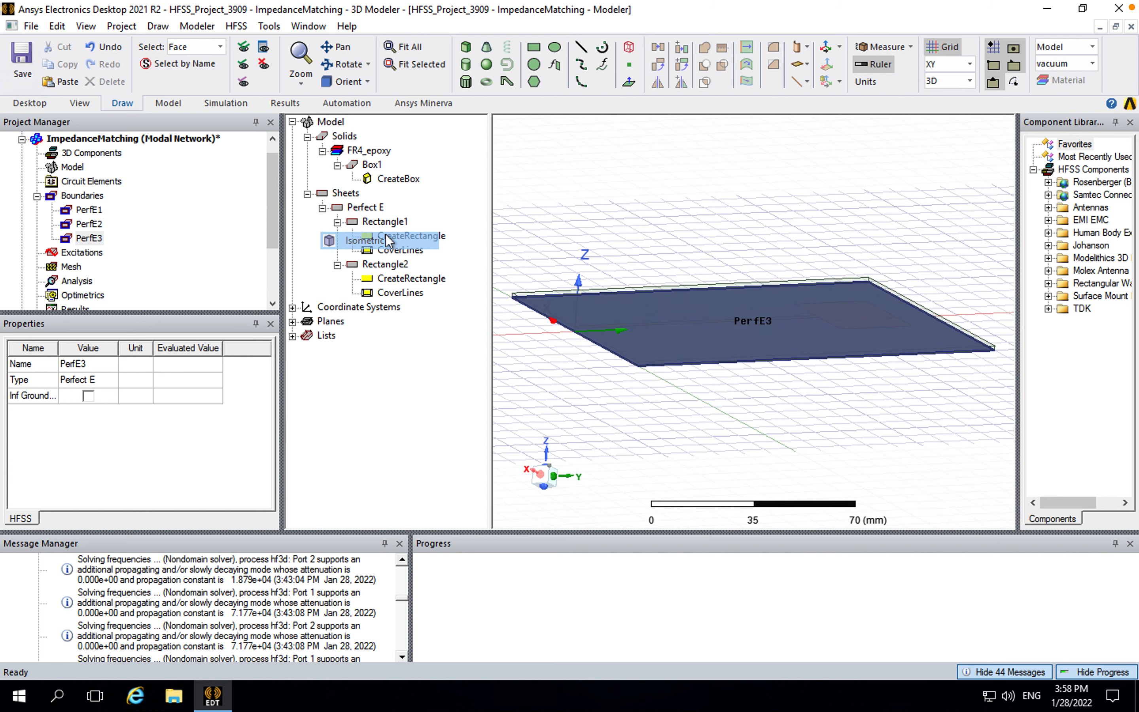
{"action": "left_click", "coordinate": [95, 210]}
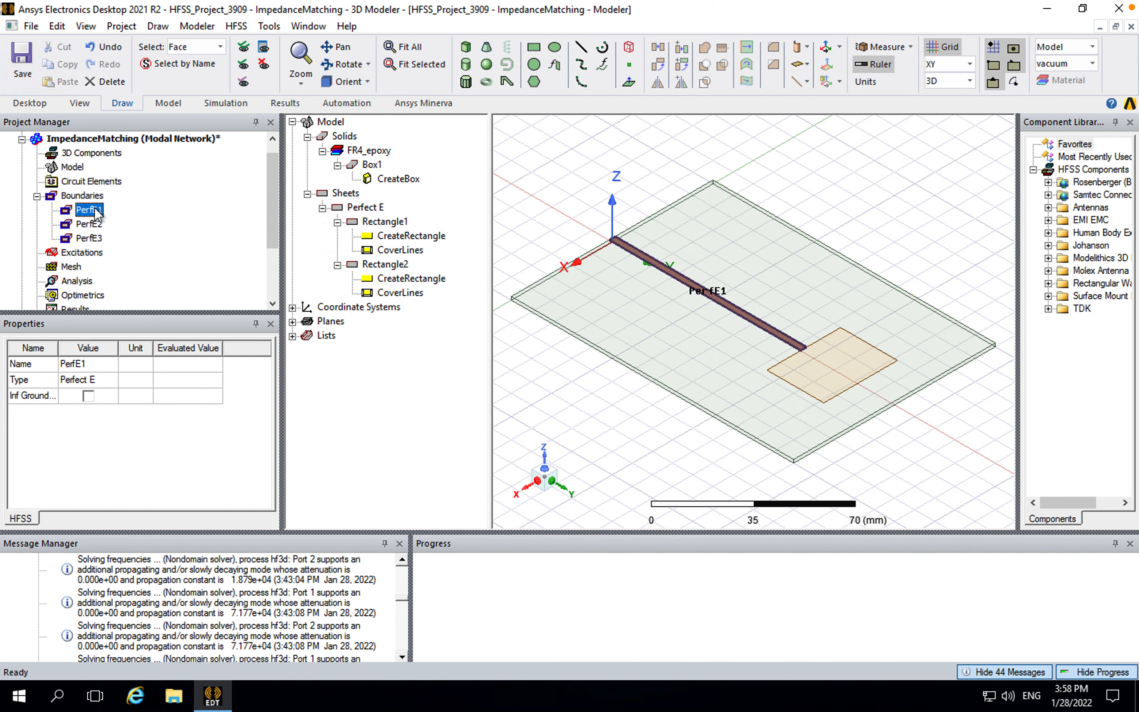
{"action": "left_click", "coordinate": [549, 404]}
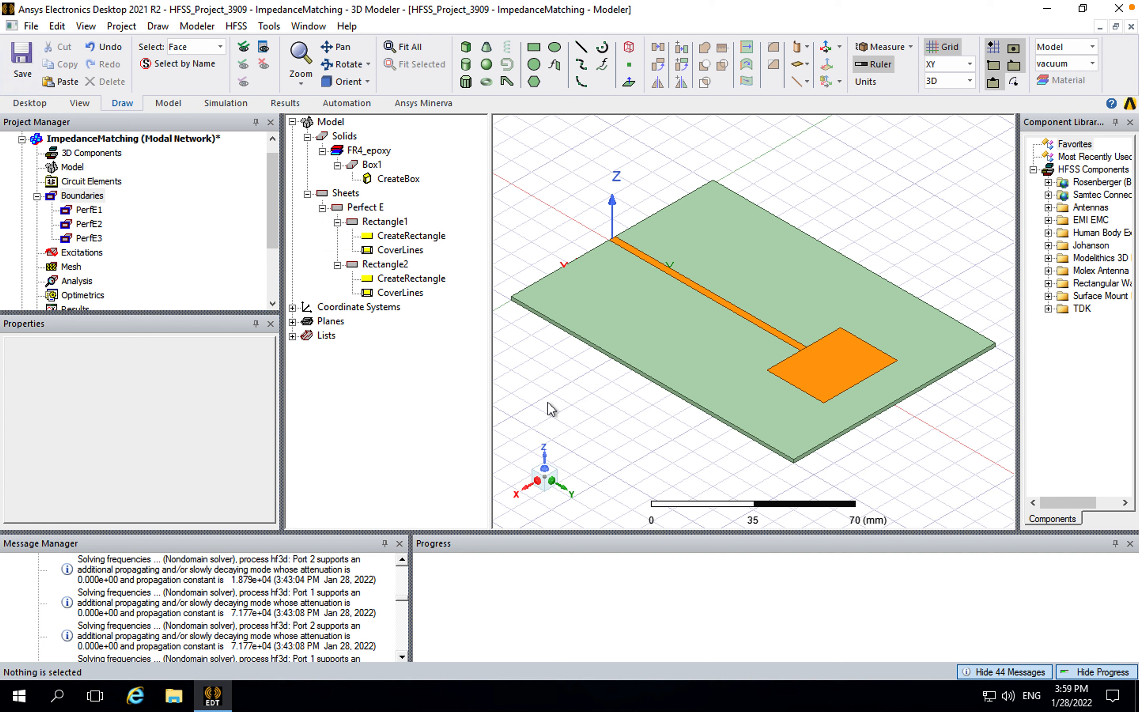
- Draw a vacuum box rising above the substrate, starting from the substrate's top corner at 50, 0, 1.6 mm
{"action": "left_click", "coordinate": [465, 47]}
{"action": "left_click", "coordinate": [512, 297]}
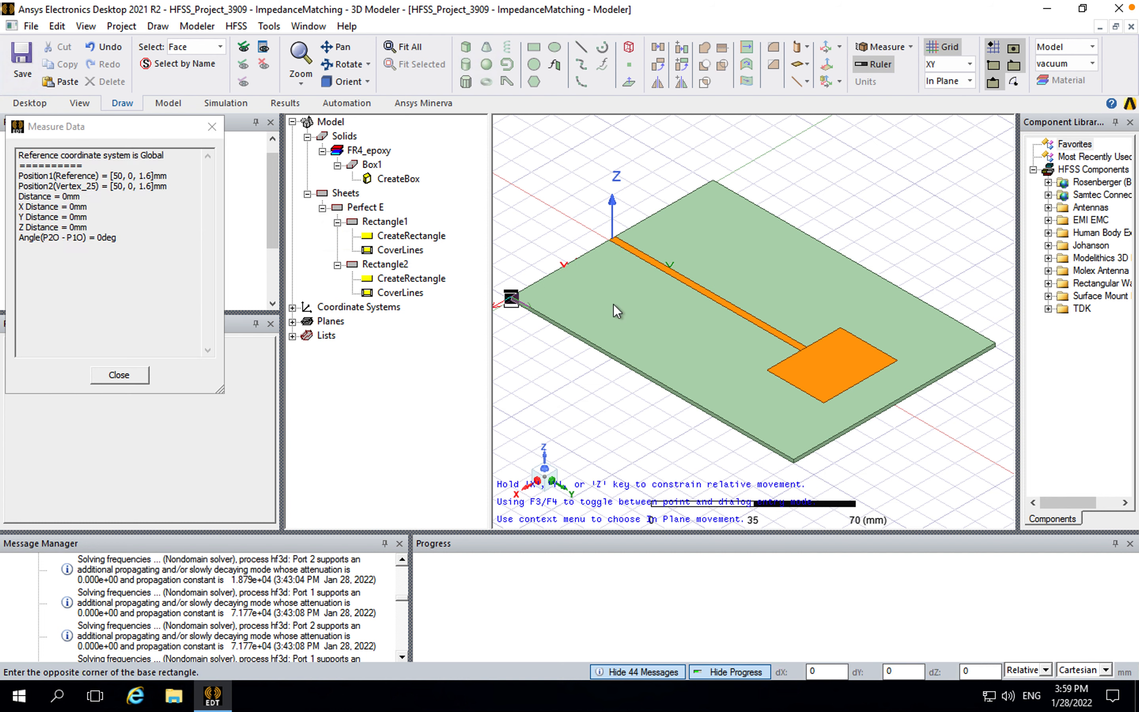
{"action": "left_click", "coordinate": [946, 322]}
{"action": "left_click", "coordinate": [908, 207]}
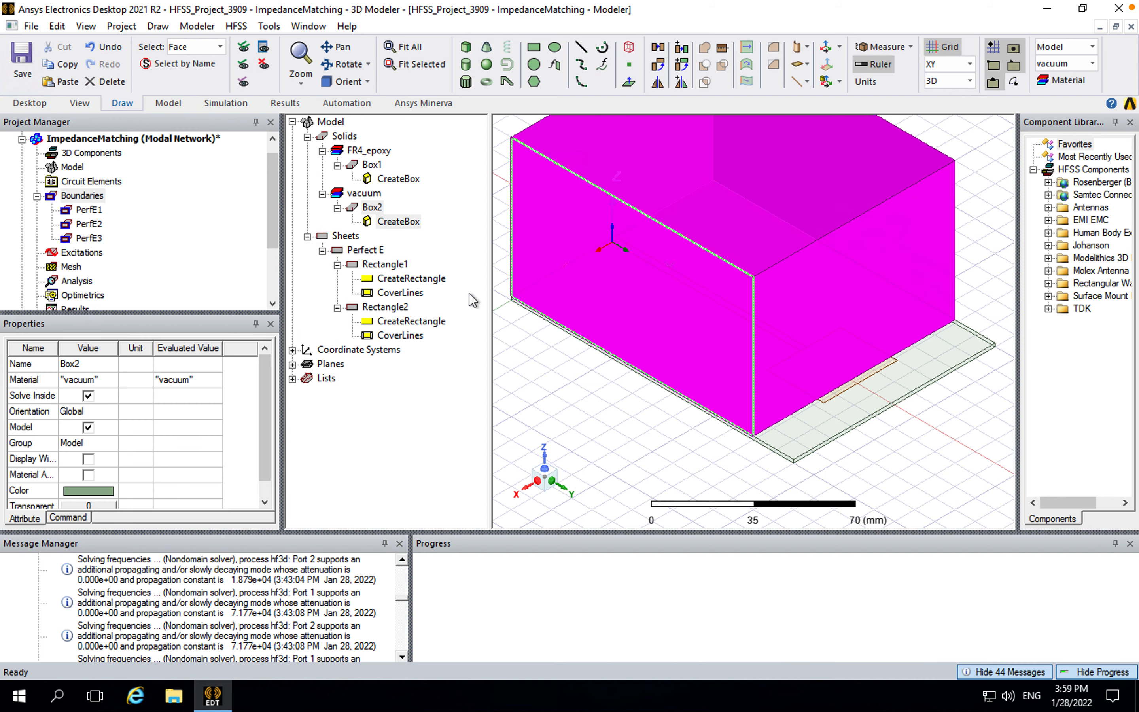
- Set the vacuum box's transparency to 0.8 so the geometry inside it can be seen
{"action": "left_click", "coordinate": [399, 223]}
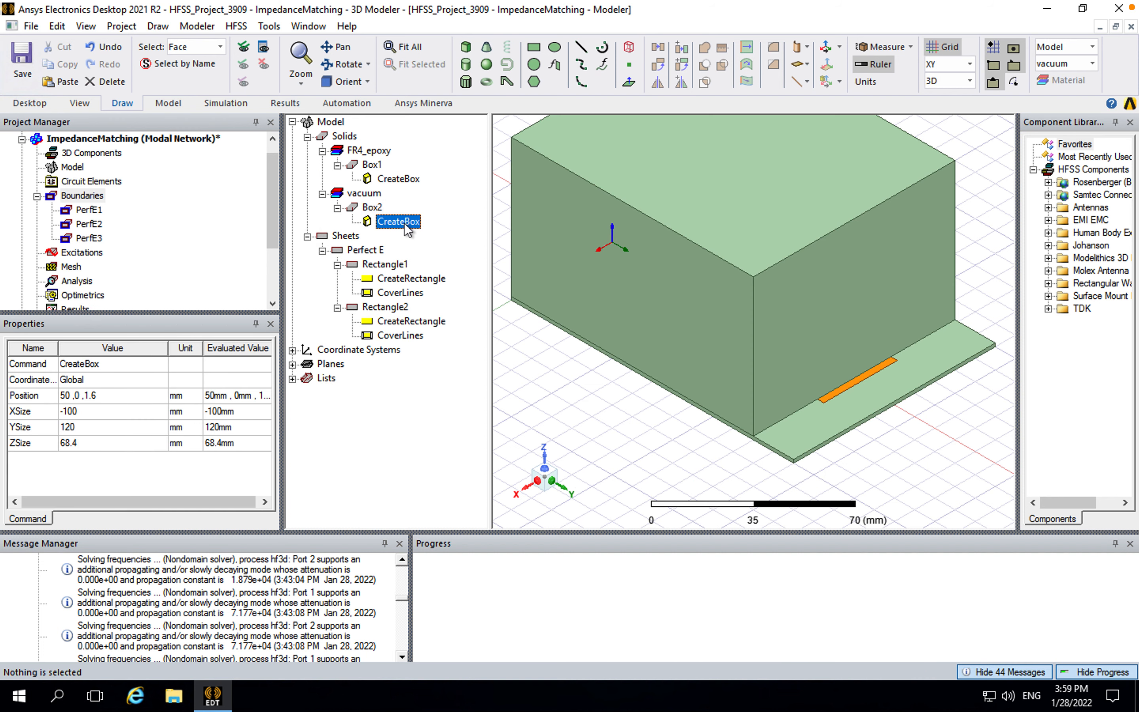
{"action": "left_click", "coordinate": [371, 207]}
{"action": "left_click", "coordinate": [88, 504]}
{"action": "left_click_drag", "start_coordinate": [474, 332], "coordinate": [588, 332]}
{"action": "left_click", "coordinate": [531, 377]}
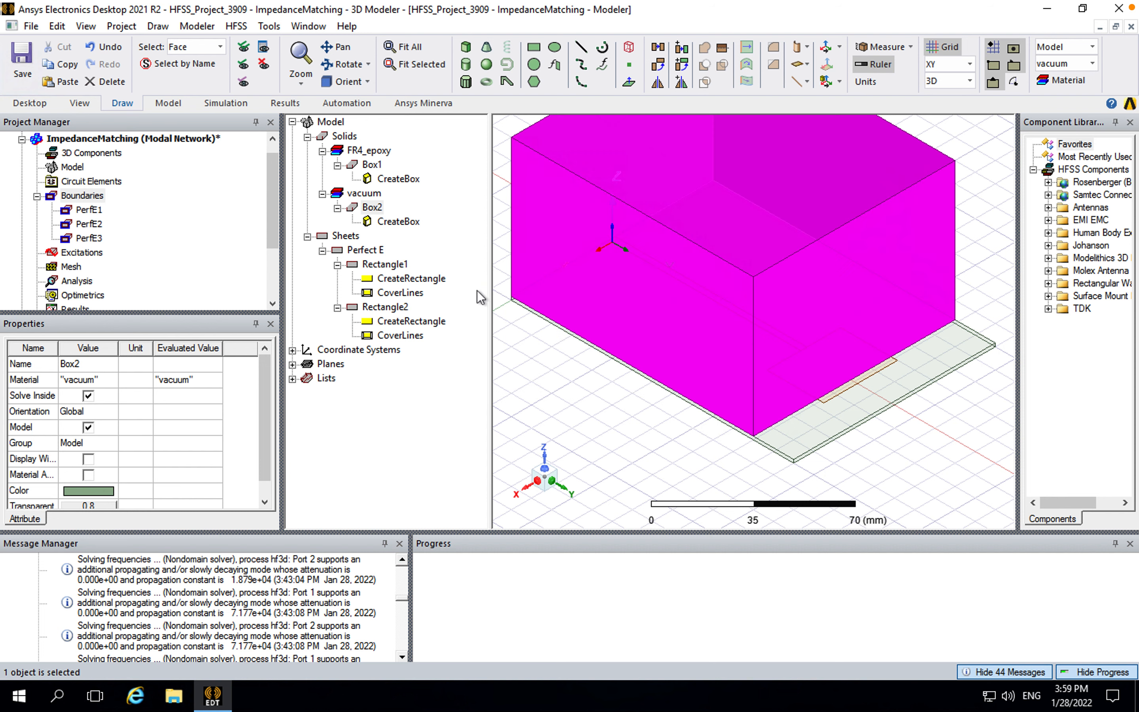
- Set the vacuum box's position to -SubW/2, 0 mm, 0 mm and its X size to SubW
{"action": "left_click", "coordinate": [397, 223]}
{"action": "left_click", "coordinate": [110, 399]}
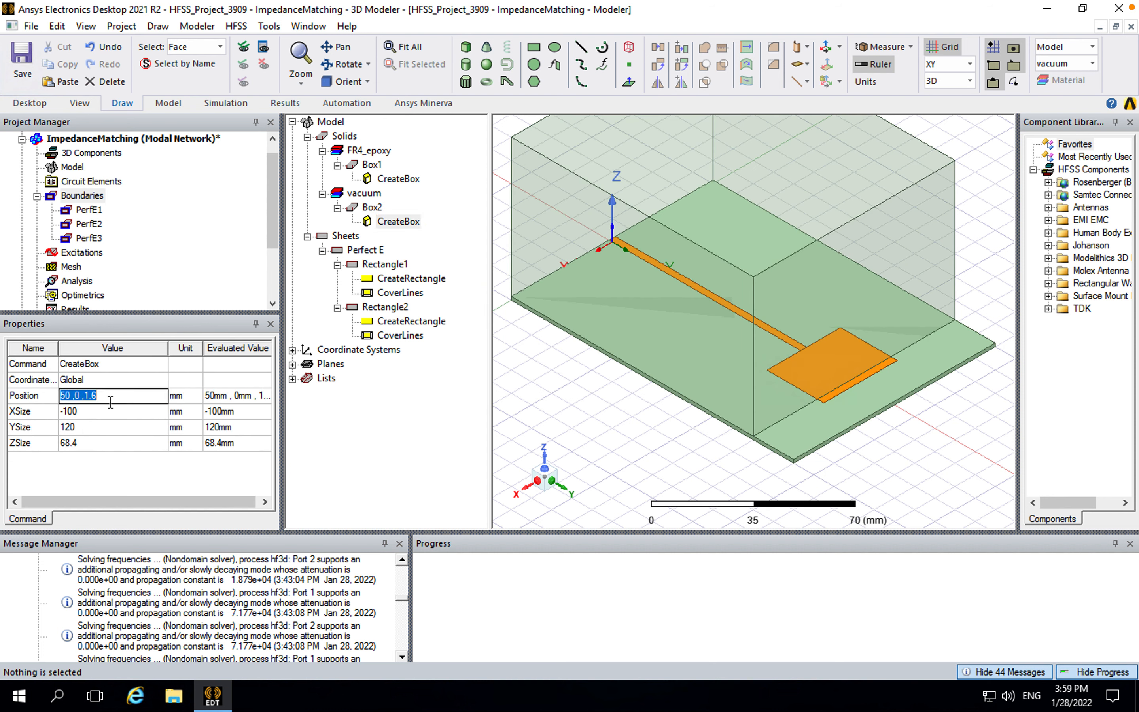
{"action": "type", "text": "-SubW/2,0,0"}
{"action": "key", "text": "Tab"}
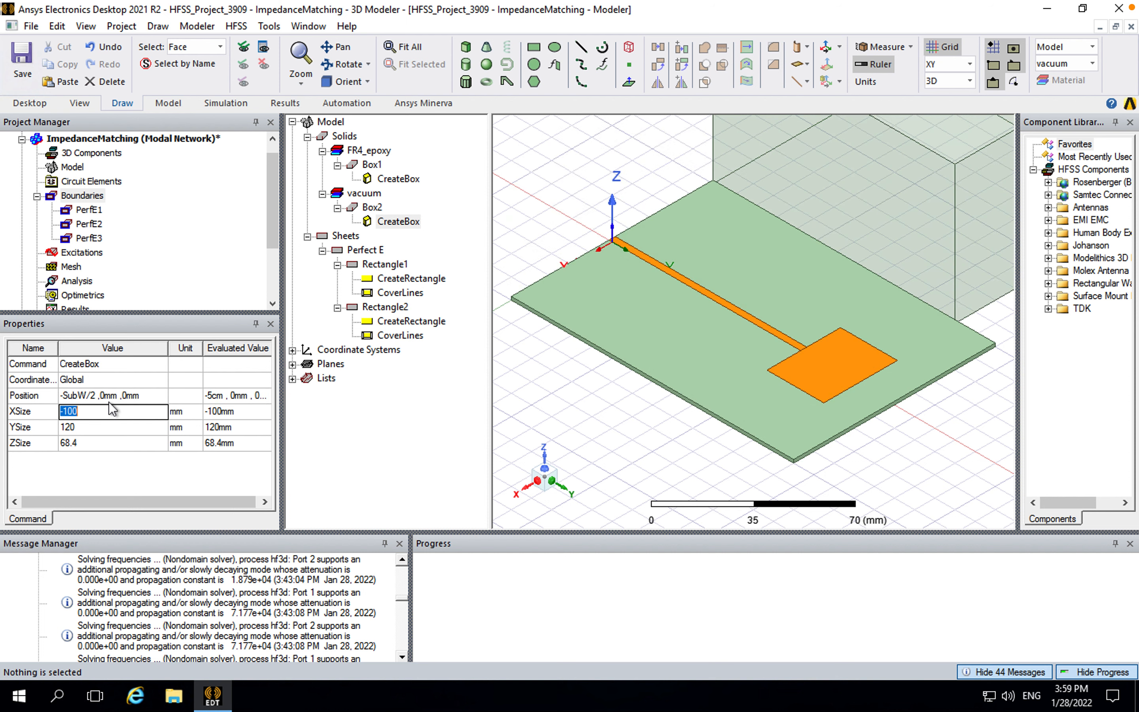
{"action": "type", "text": "Sub"}
{"action": "key", "text": "Down"}
{"action": "key", "text": "Down"}
{"action": "key", "text": "Down"}
{"action": "key", "text": "Tab"}
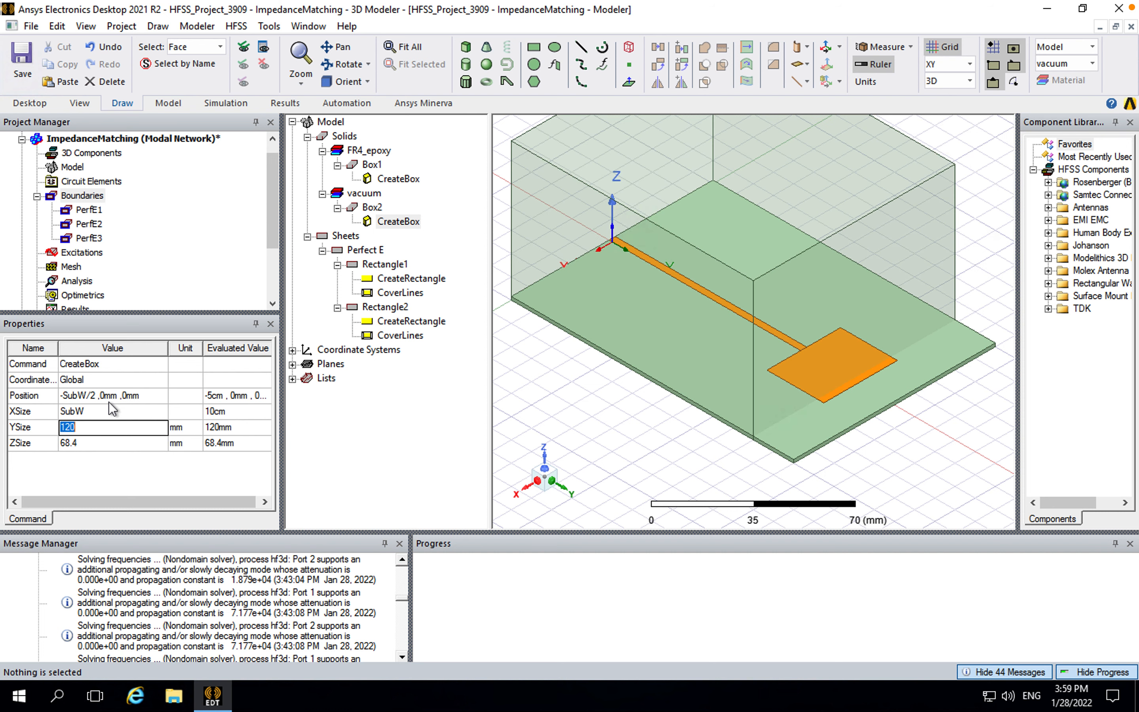
- Set the vacuum box's Y size to SubL and its Z size to the 35 mm variable AirboxH
{"action": "type", "text": "Sub"}
{"action": "key", "text": "Down"}
{"action": "key", "text": "Down"}
{"action": "key", "text": "Return"}
{"action": "key", "text": "Tab"}
{"action": "type", "text": "AirboxH"}
{"action": "key", "text": "Return"}
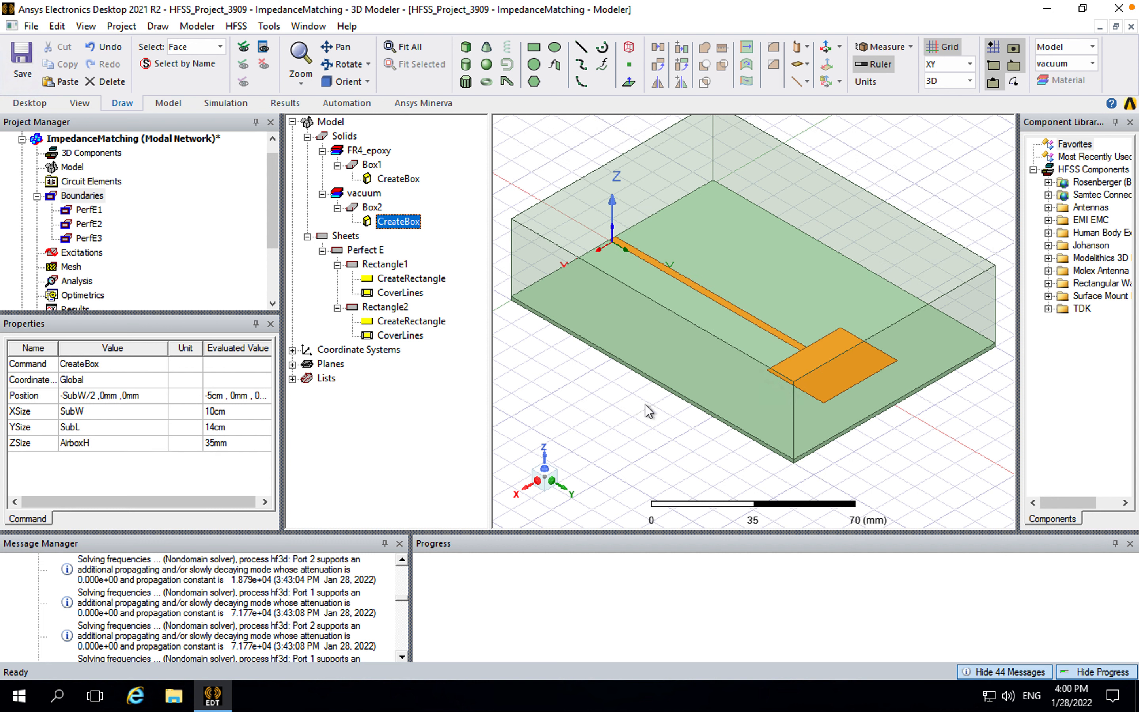
{"action": "left_click", "coordinate": [370, 209]}
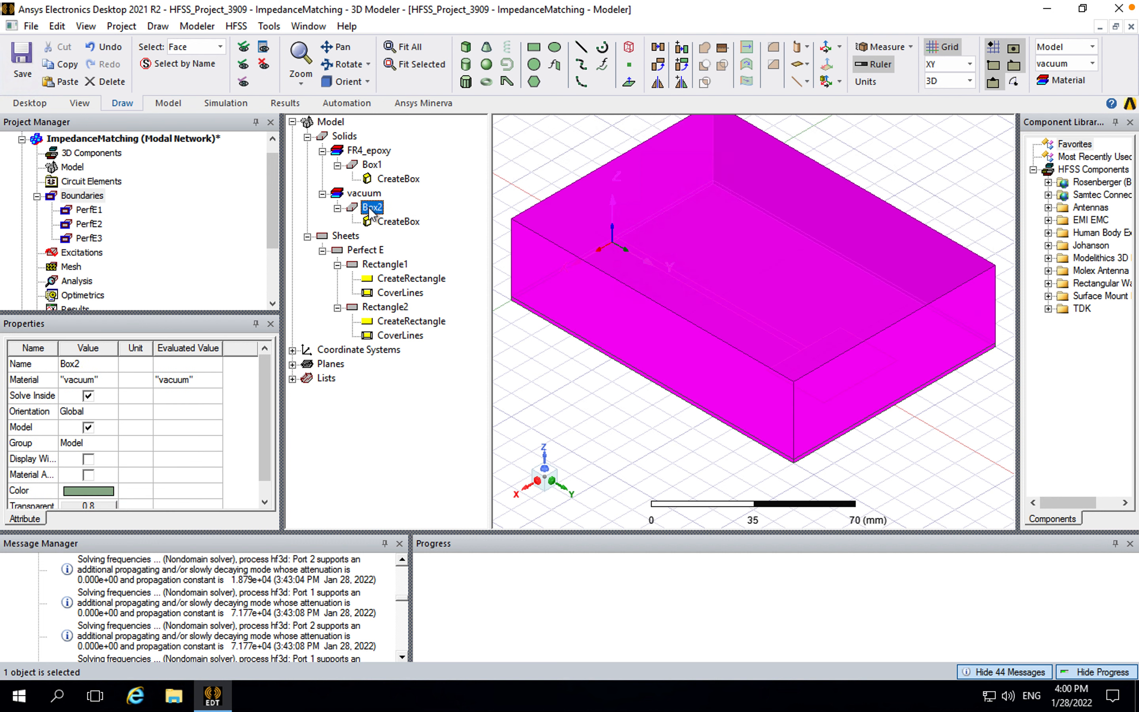
{"action": "left_click", "coordinate": [522, 389]}
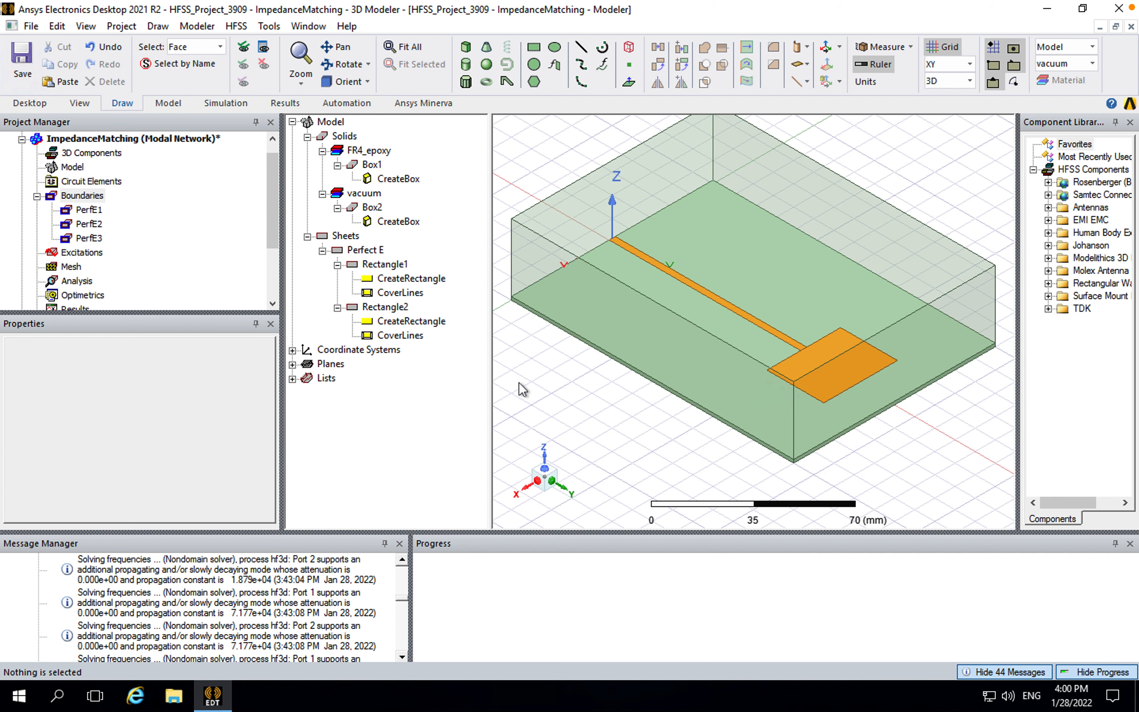
- Assign a one-mode wave port, renormalized to 50 ohm, to the vacuum box's end face at the start of the microstrip line
{"action": "left_click", "coordinate": [342, 64]}
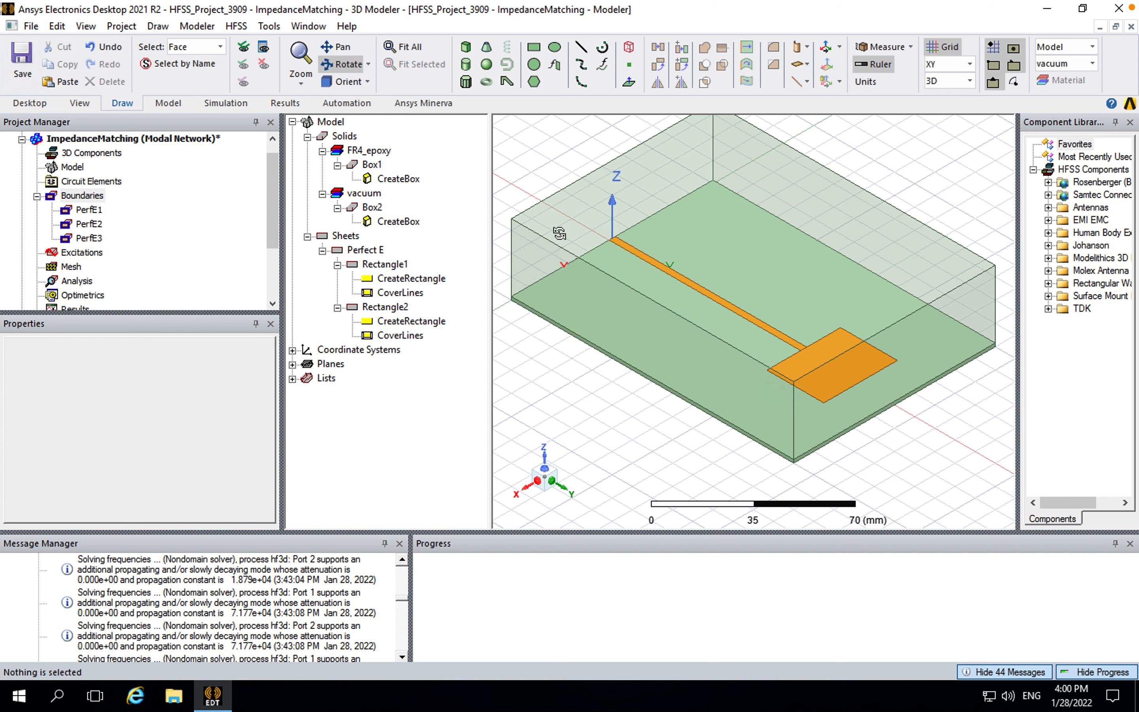
{"action": "left_click_drag", "start_coordinate": [559, 233], "coordinate": [587, 324]}
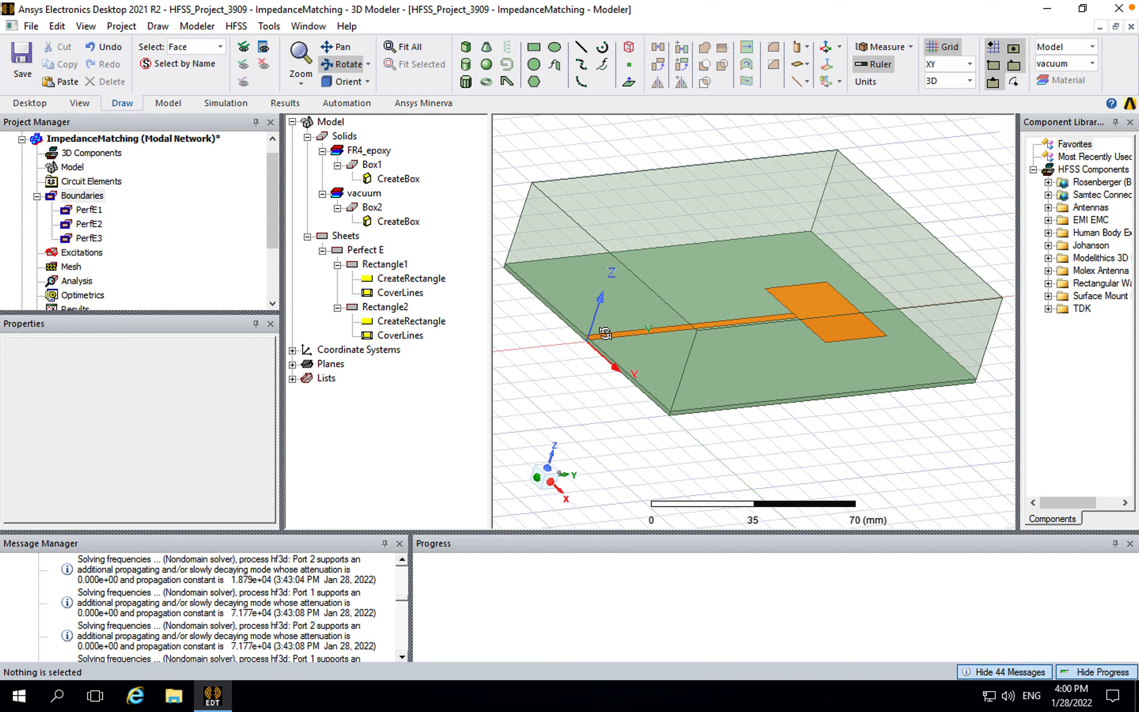
{"action": "key", "text": "Escape"}
{"action": "left_click", "coordinate": [571, 264]}
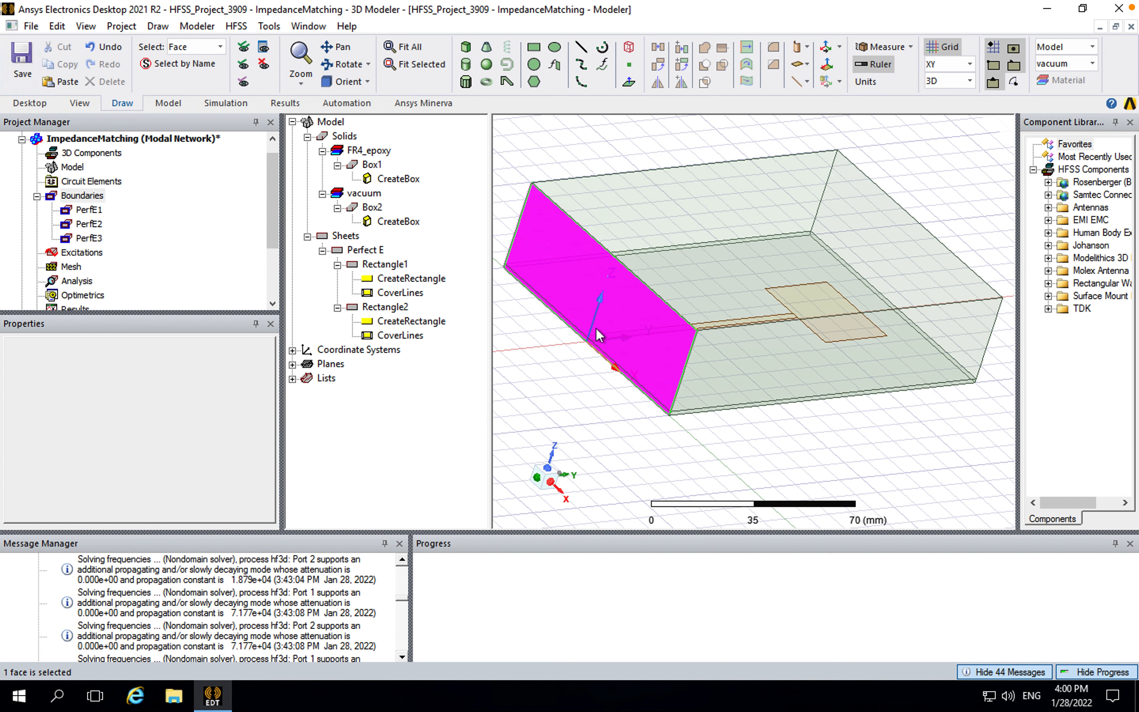
{"action": "right_click", "coordinate": [579, 330]}
{"action": "mouse_move", "coordinate": [659, 518]}
{"action": "mouse_move", "coordinate": [847, 640]}
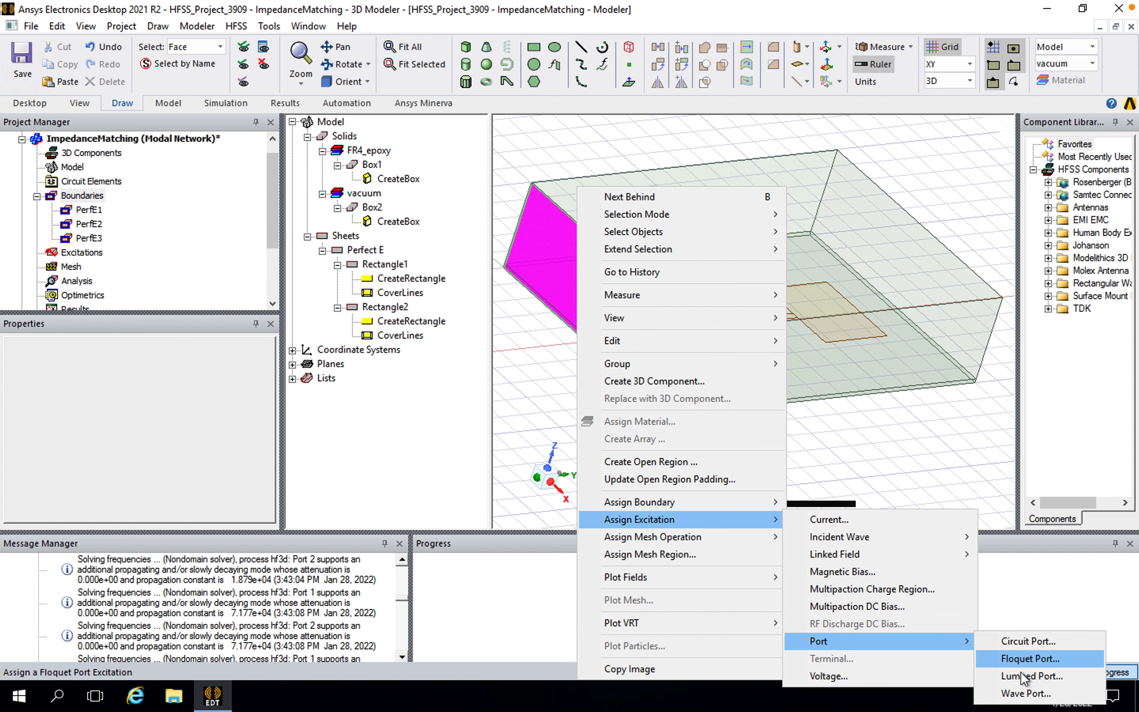
{"action": "left_click", "coordinate": [1021, 693]}
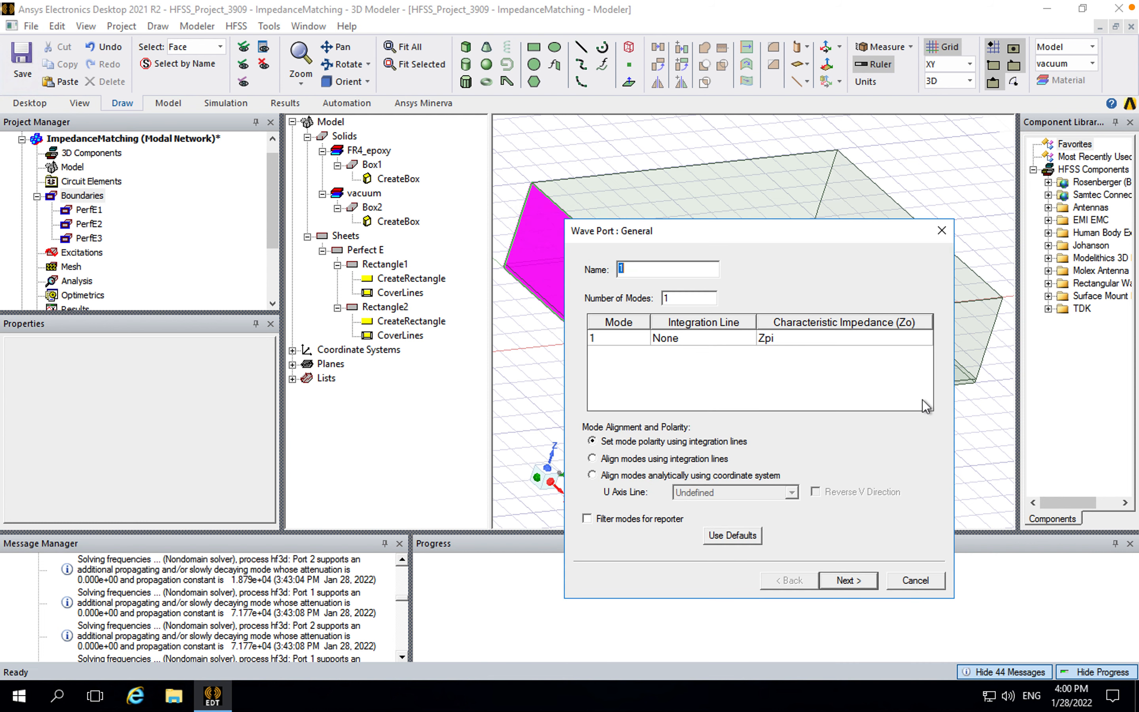
{"action": "left_click_drag", "start_coordinate": [809, 225], "coordinate": [729, 165]}
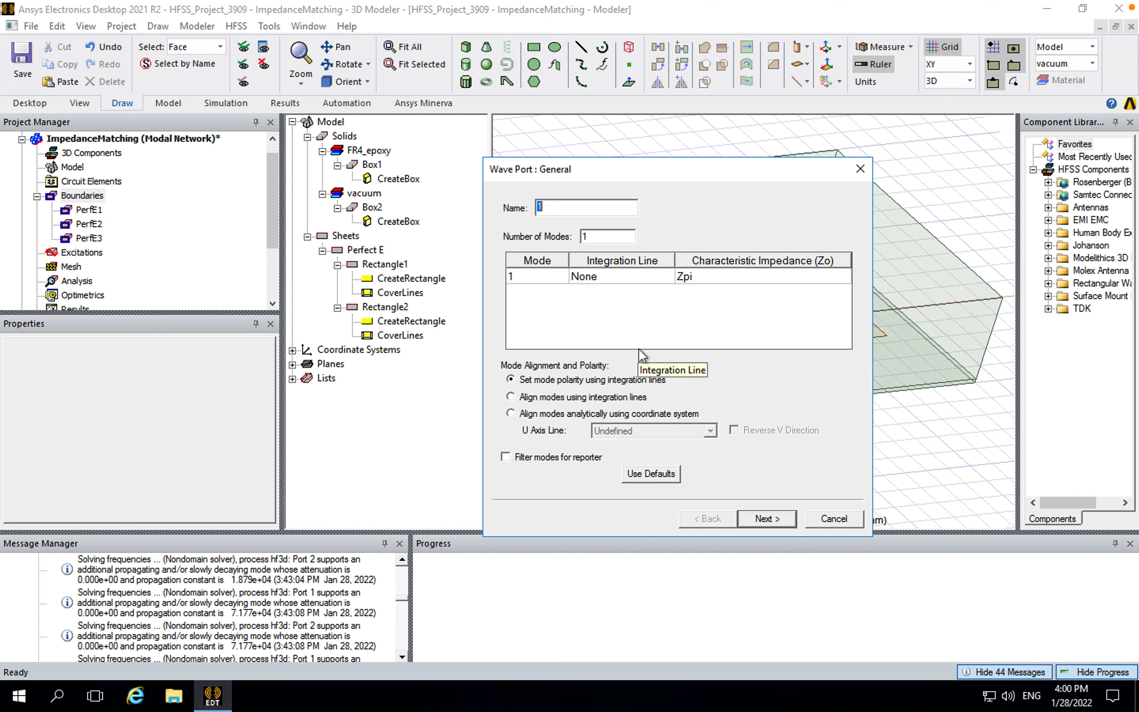
{"action": "left_click", "coordinate": [767, 519]}
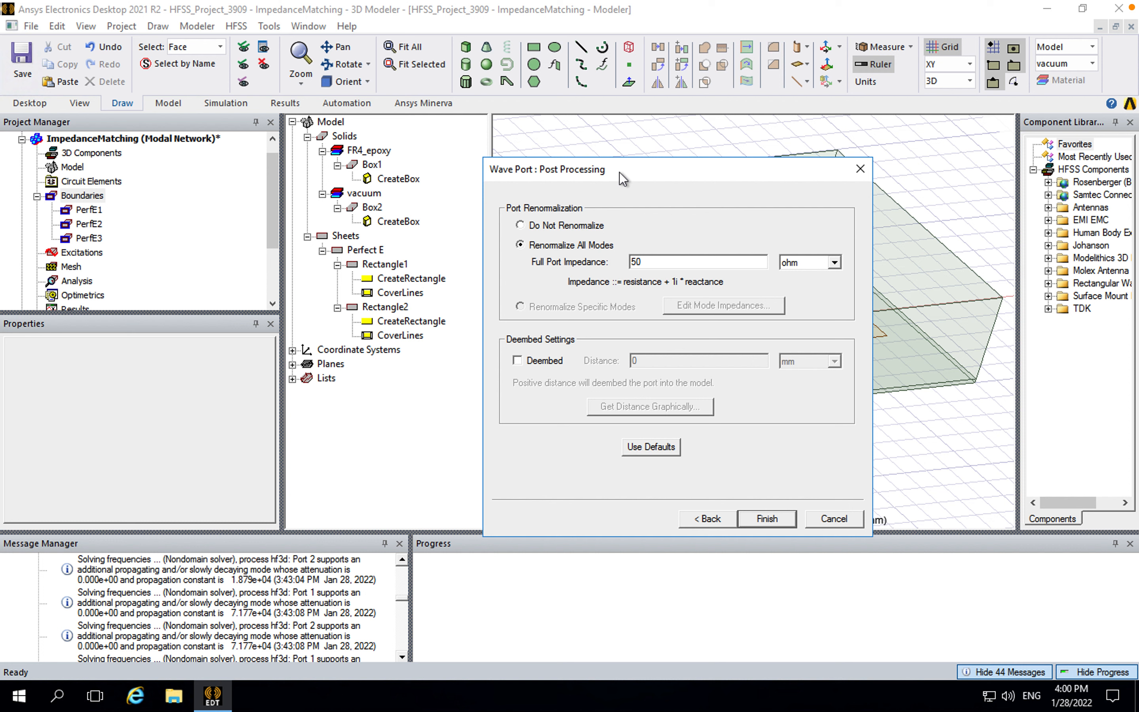
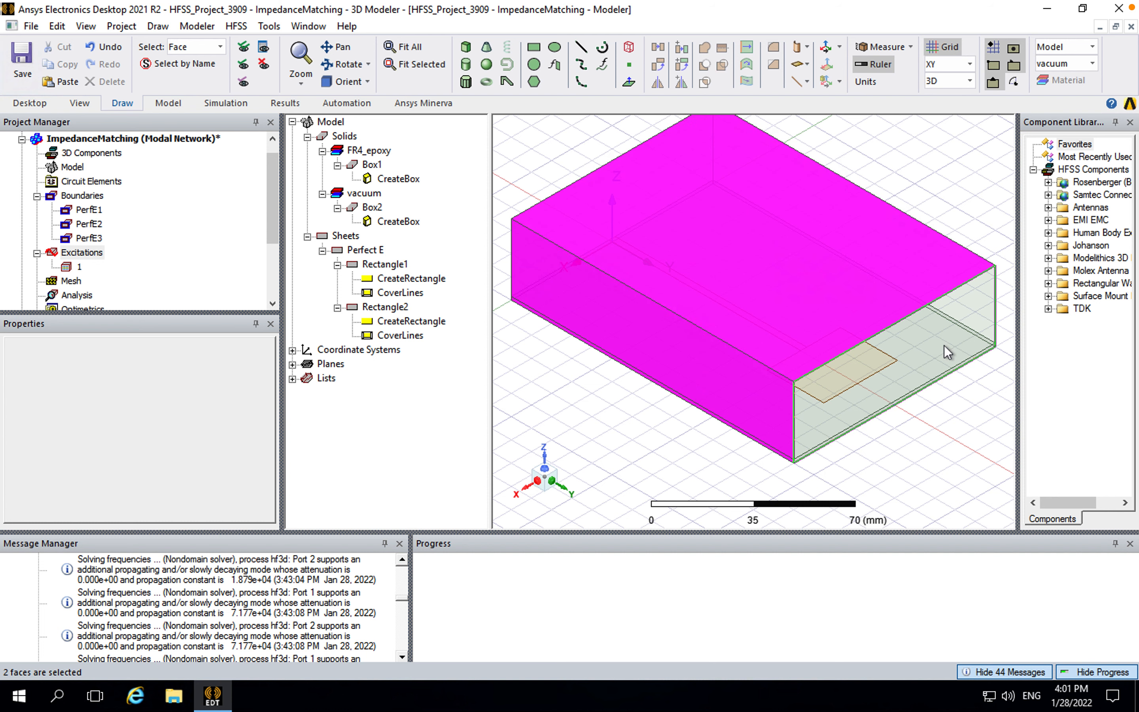
- Assign a radiation boundary to the vacuum box's top face, both long side faces and the end face nearest the patch
{"action": "left_click", "coordinate": [936, 343], "text": "ctrl"}
{"action": "mouse_move", "coordinate": [804, 241]}
{"action": "left_mouse_down", "text": "alt"}
{"action": "mouse_move", "coordinate": [682, 260]}
{"action": "mouse_move", "coordinate": [707, 310]}
{"action": "mouse_move", "coordinate": [801, 266]}
{"action": "left_mouse_up", "text": "alt"}
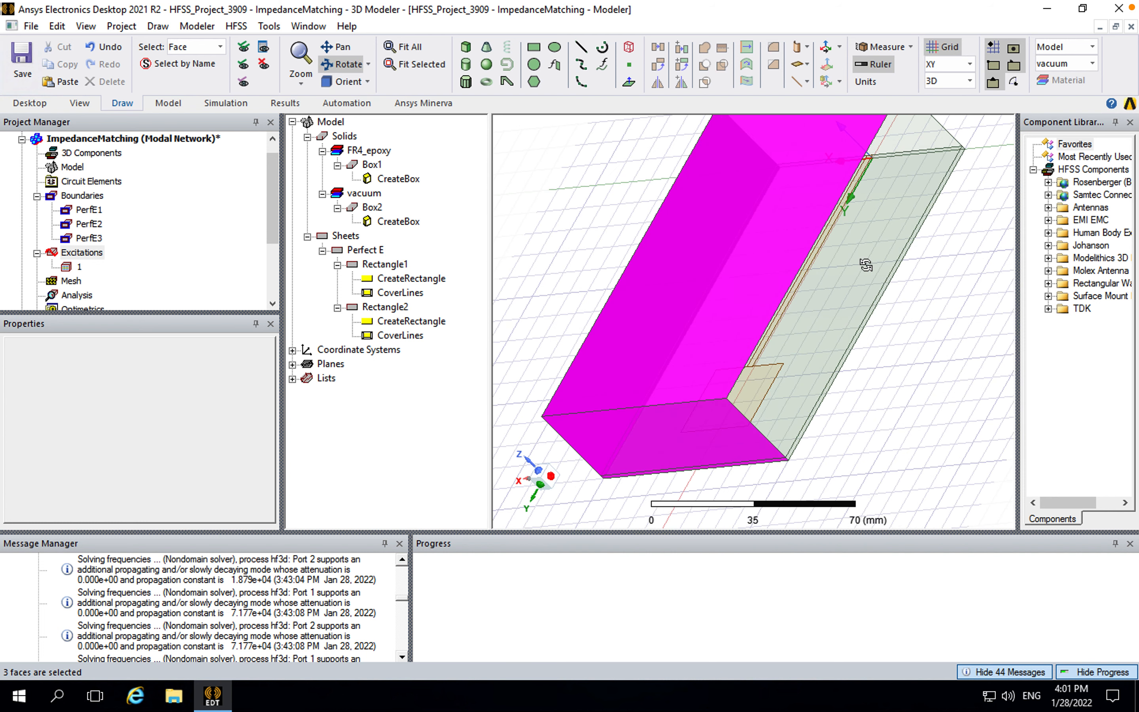
{"action": "left_click", "coordinate": [852, 240], "text": "ctrl"}
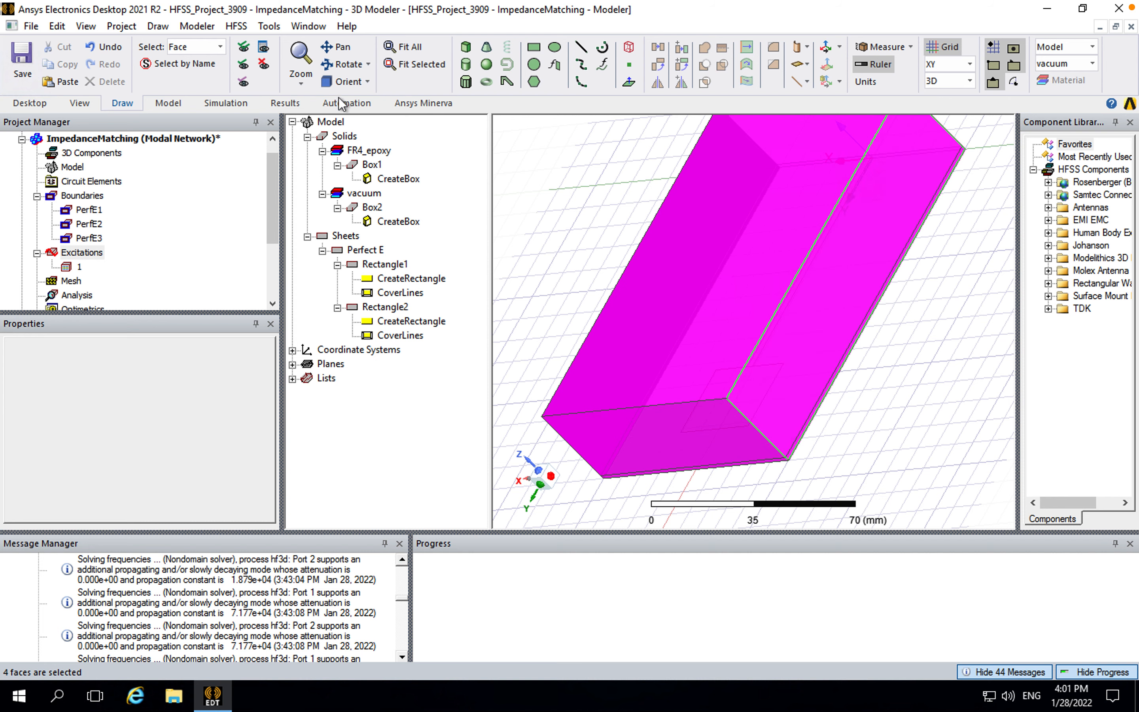
{"action": "left_click_drag", "start_coordinate": [698, 397], "coordinate": [634, 293], "text": "alt"}
{"action": "right_click", "coordinate": [633, 292]}
{"action": "double_click", "coordinate": [580, 400], "text": "alt"}
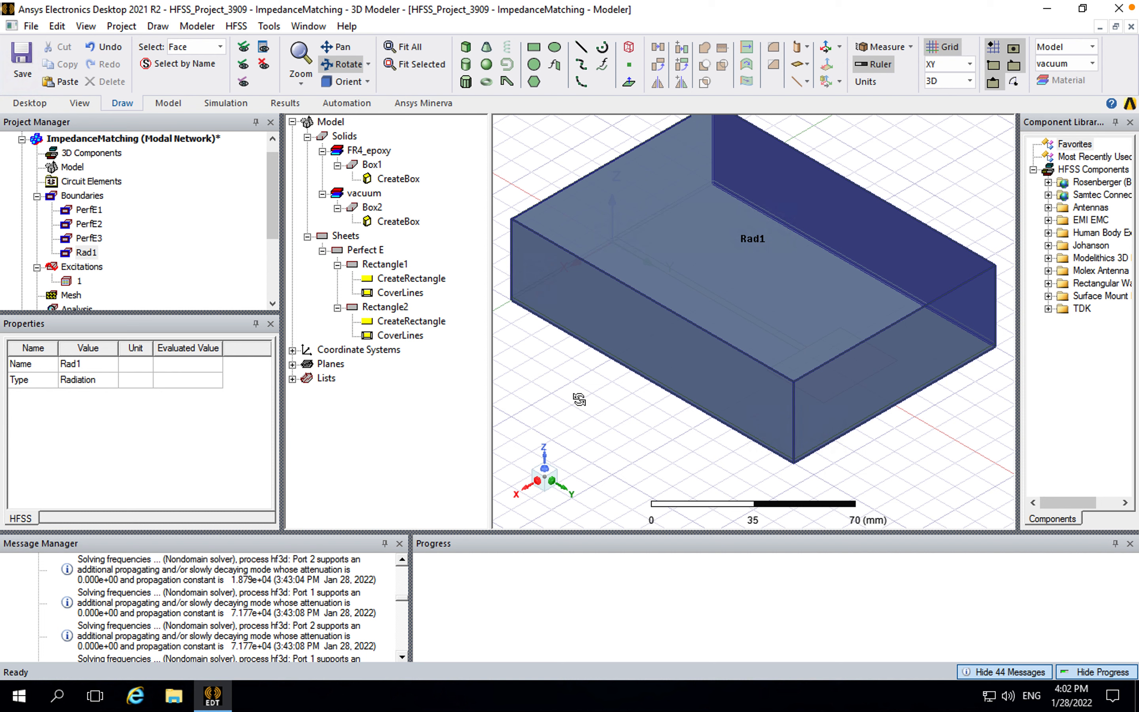
- Examine in the model which geometry the assigned boundaries and wave port 1 cover
{"action": "left_click", "coordinate": [568, 361]}
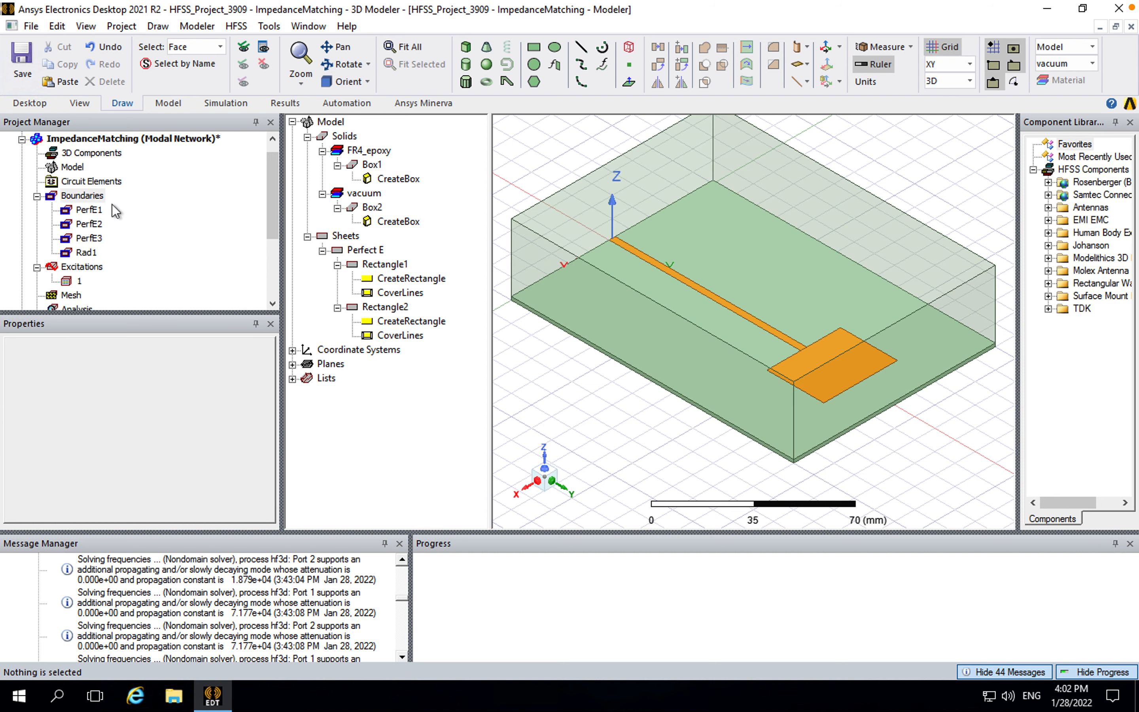
{"action": "left_click", "coordinate": [90, 223]}
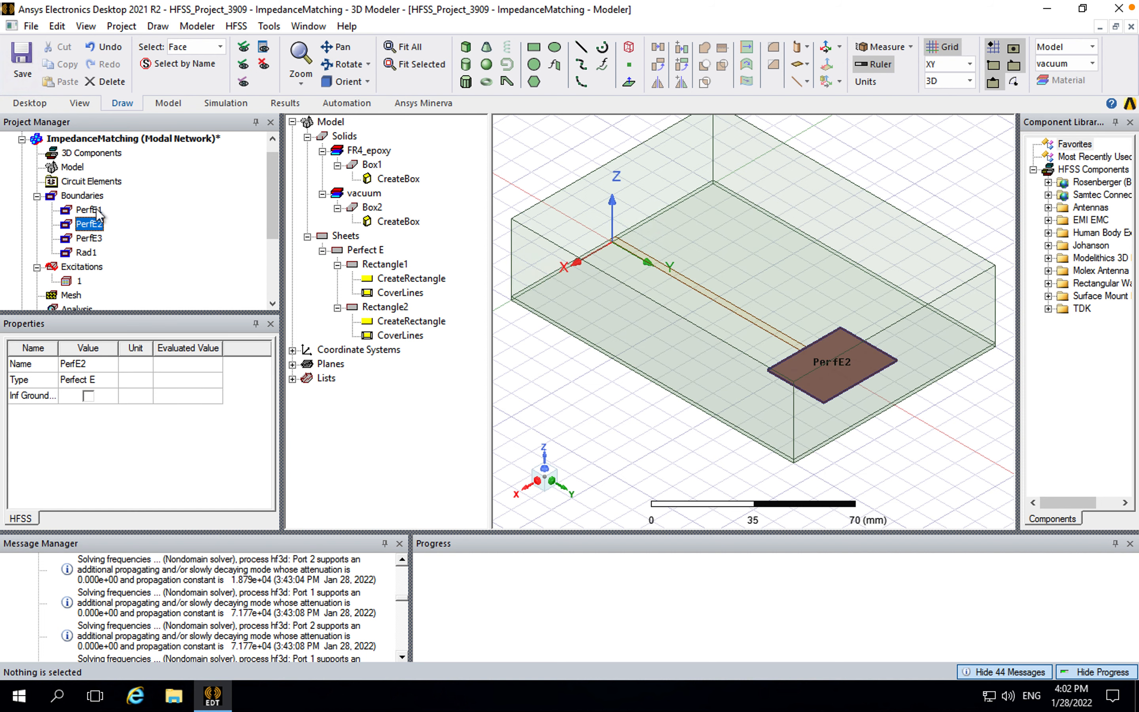
{"action": "key", "text": "Down"}
{"action": "key", "text": "Down"}
{"action": "key", "text": "Down"}
{"action": "key", "text": "Down"}
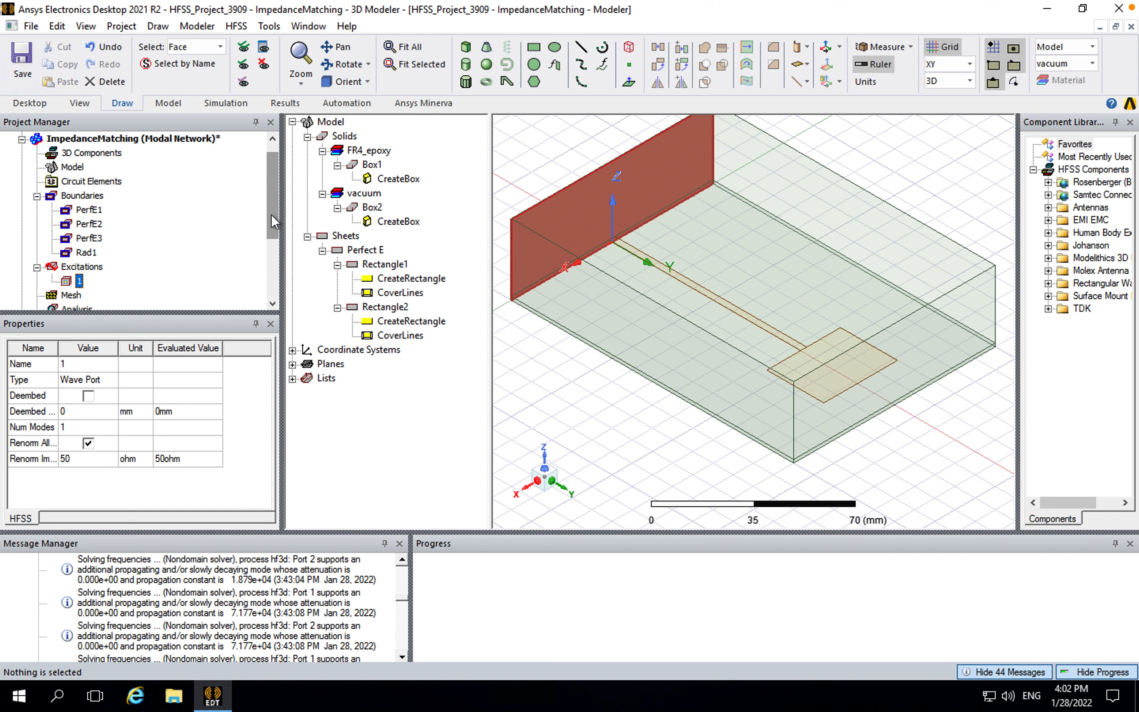
- Add an advanced solution setup at 2.5 GHz with a maximum of 20 passes and a maximum Delta S of 0.01
{"action": "scroll", "coordinate": [99, 217], "scroll_direction": "down", "scroll_amount": 2}
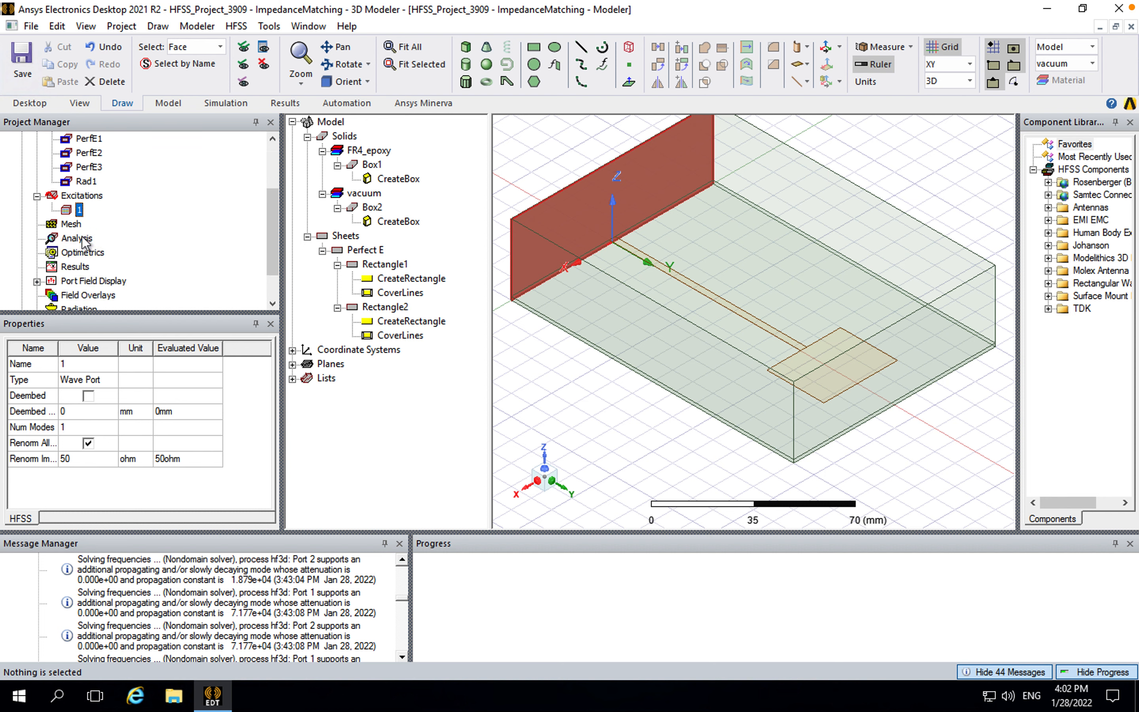
{"action": "right_click", "coordinate": [83, 240]}
{"action": "mouse_move", "coordinate": [161, 277]}
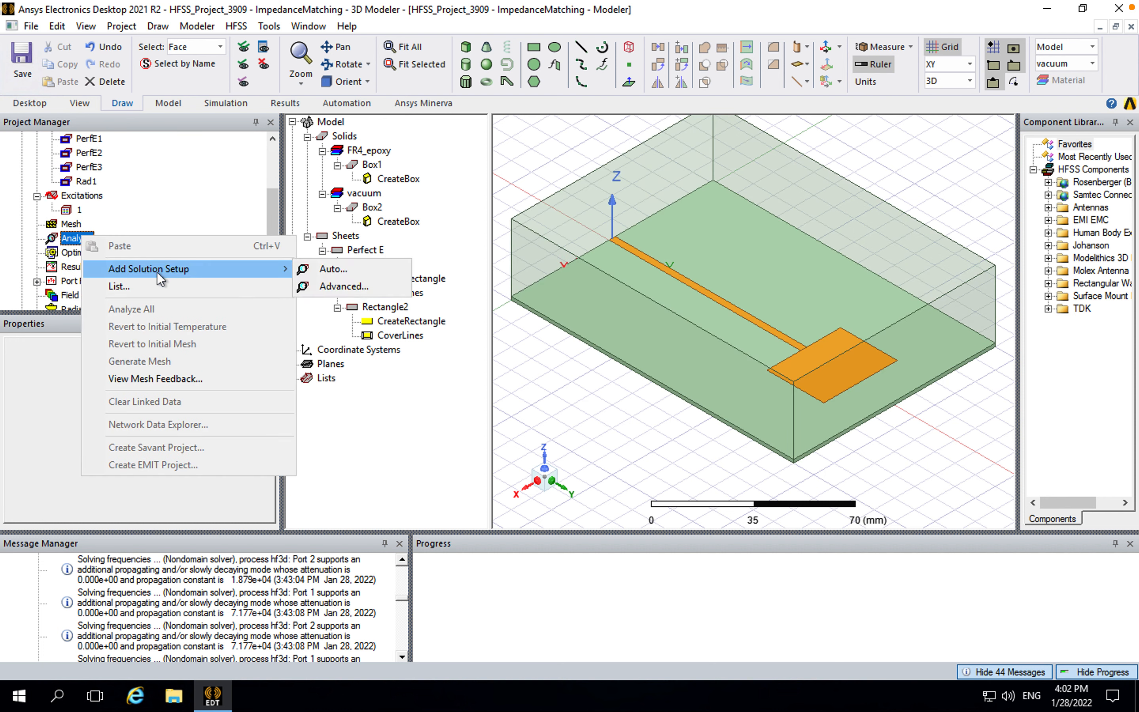
{"action": "left_click", "coordinate": [344, 287]}
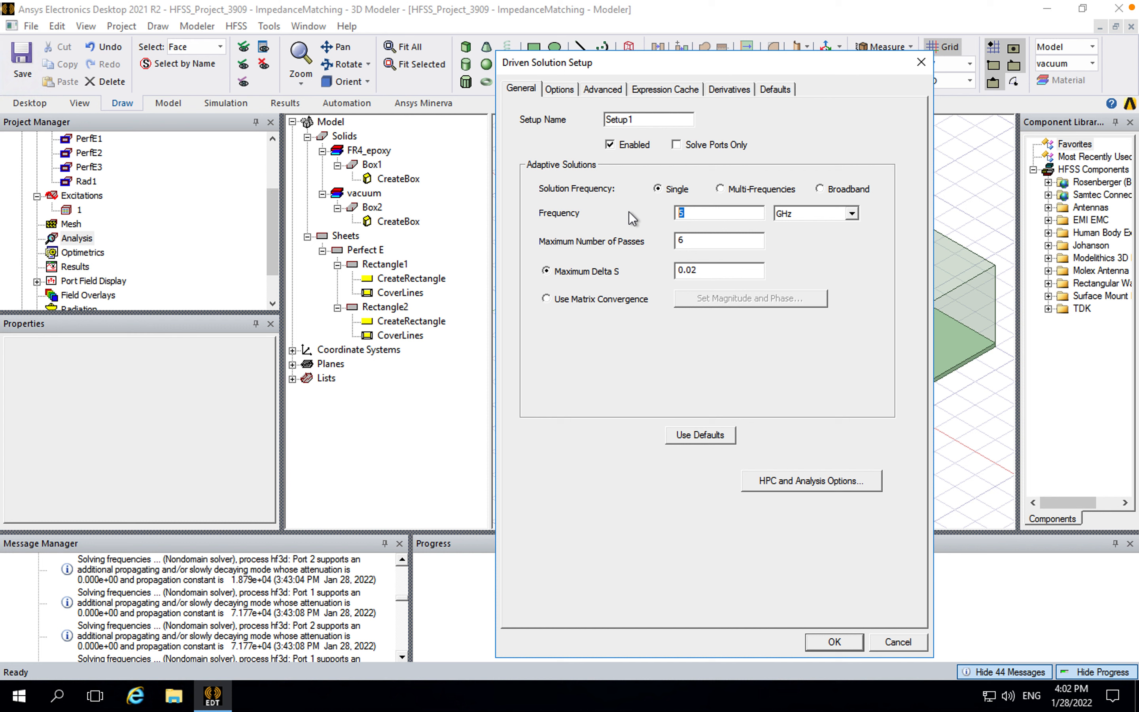
{"action": "type", "text": "2.5"}
{"action": "key", "text": "Tab"}
{"action": "type", "text": "15"}
{"action": "left_click", "coordinate": [712, 274]}
{"action": "key", "text": "BackSpace"}
{"action": "type", "text": "1"}
{"action": "left_click_drag", "start_coordinate": [710, 240], "coordinate": [612, 245]}
{"action": "type", "text": "20"}
{"action": "left_click", "coordinate": [706, 269]}
- Set the solution setup's minimum passes to 6 and minimum converged passes to 3, and create it without a frequency sweep
{"action": "left_click", "coordinate": [559, 90]}
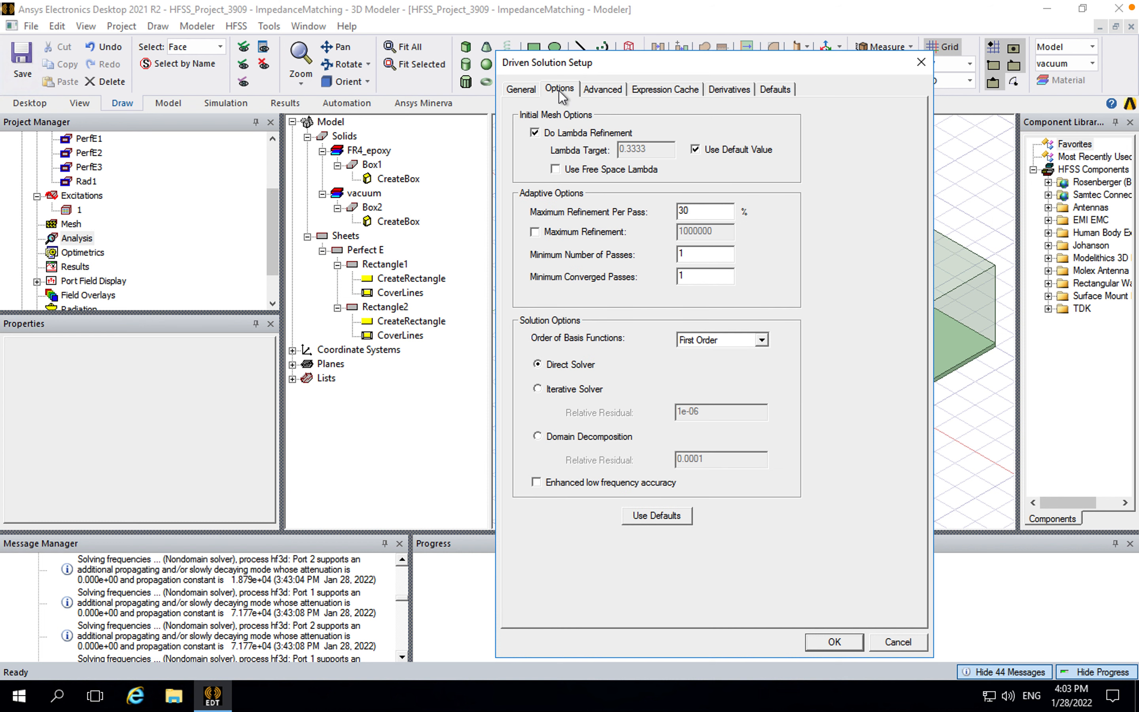
{"action": "key", "text": "BackSpace"}
{"action": "type", "text": "6"}
{"action": "left_click", "coordinate": [710, 282]}
{"action": "key", "text": "BackSpace"}
{"action": "type", "text": "3"}
{"action": "left_click", "coordinate": [841, 643]}
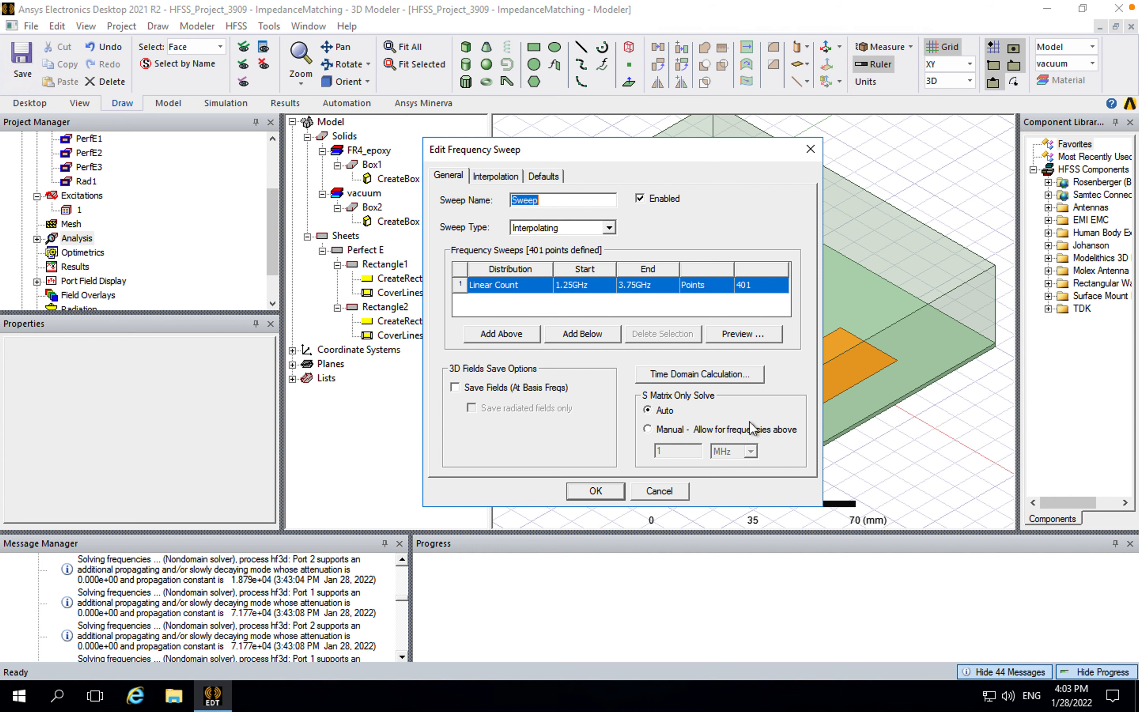
{"action": "left_click", "coordinate": [659, 490]}
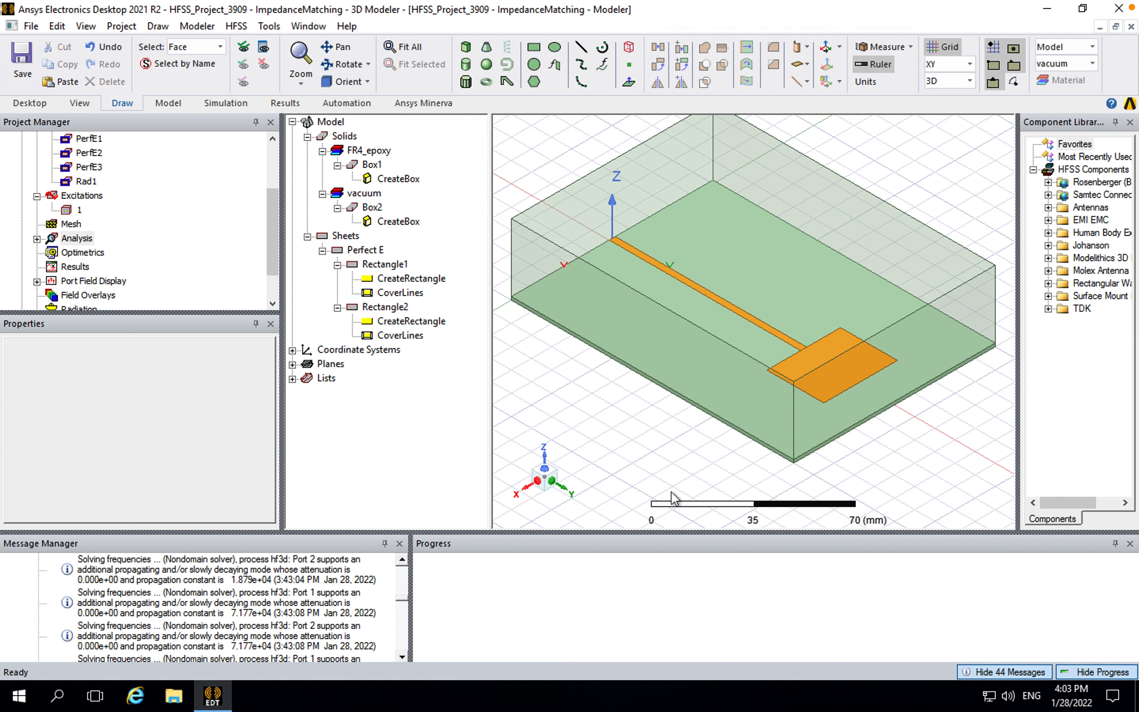
- Review the general adaptive solution settings of Setup1
{"action": "left_click", "coordinate": [36, 239]}
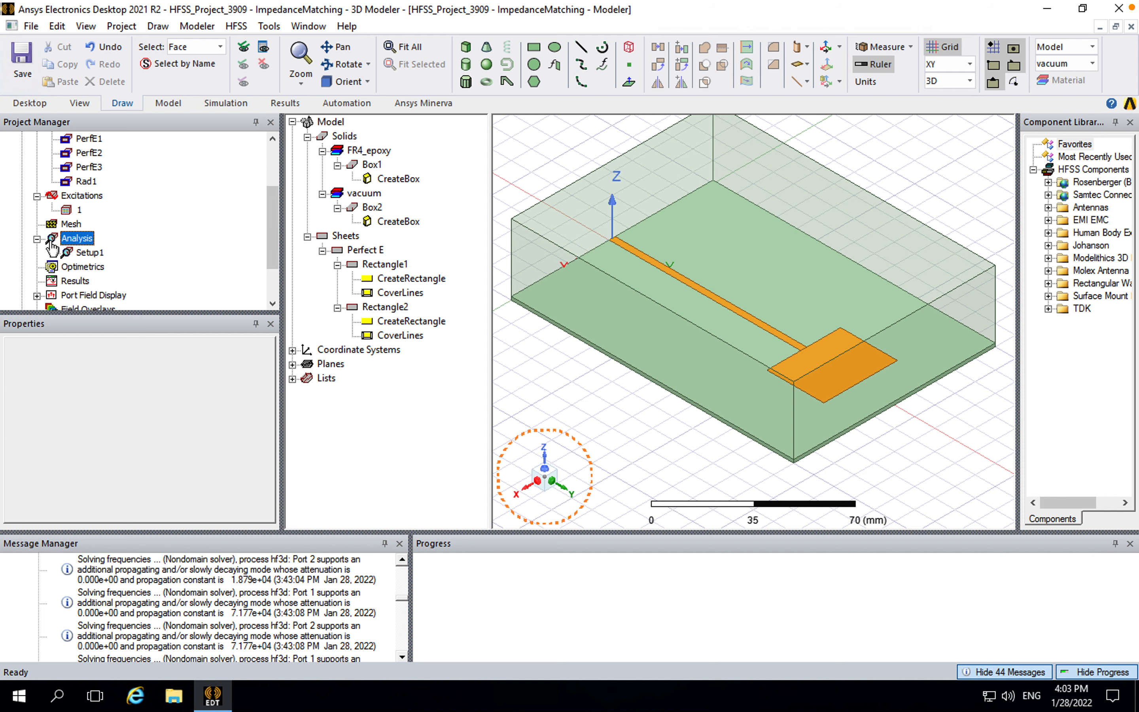
{"action": "double_click", "coordinate": [90, 253]}
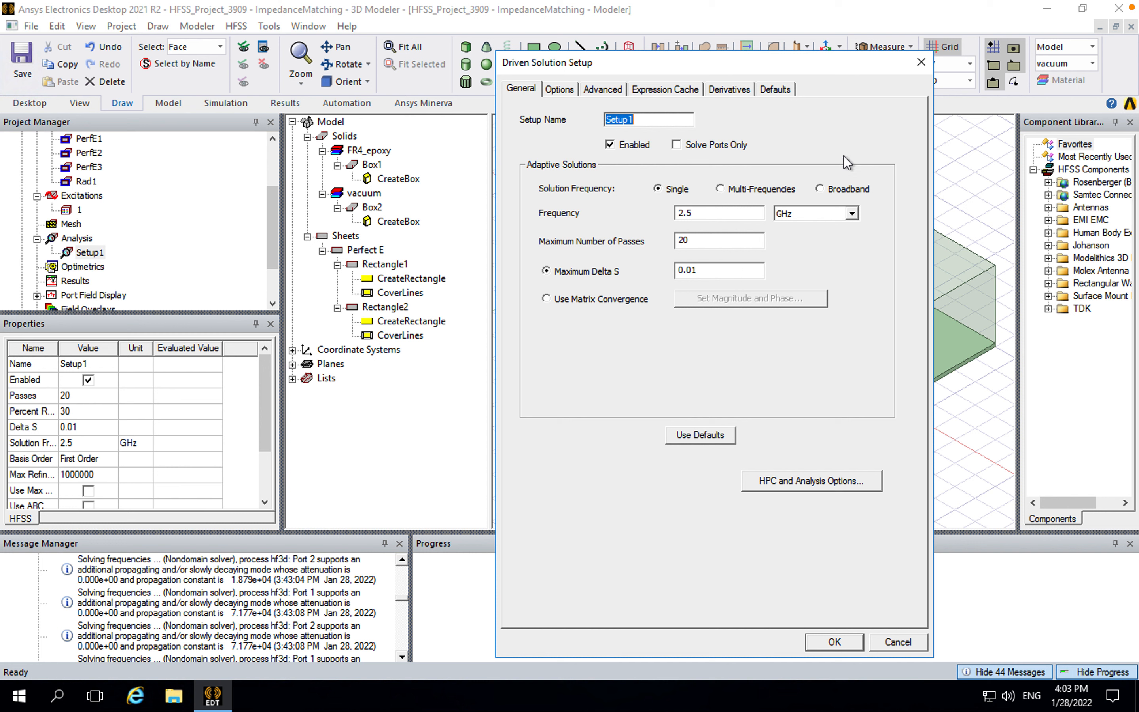
{"action": "left_click", "coordinate": [925, 63]}
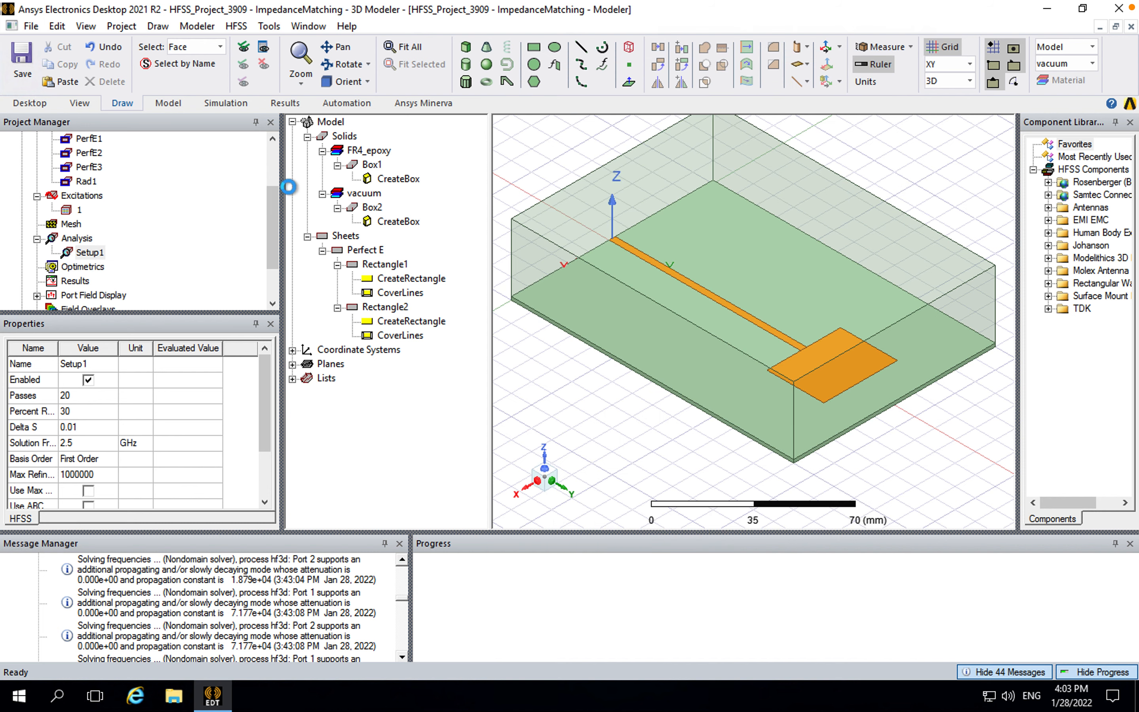
- Save the project with the ImpedanceMatching design selected and bring up the simulation commands
{"action": "left_click", "coordinate": [275, 175]}
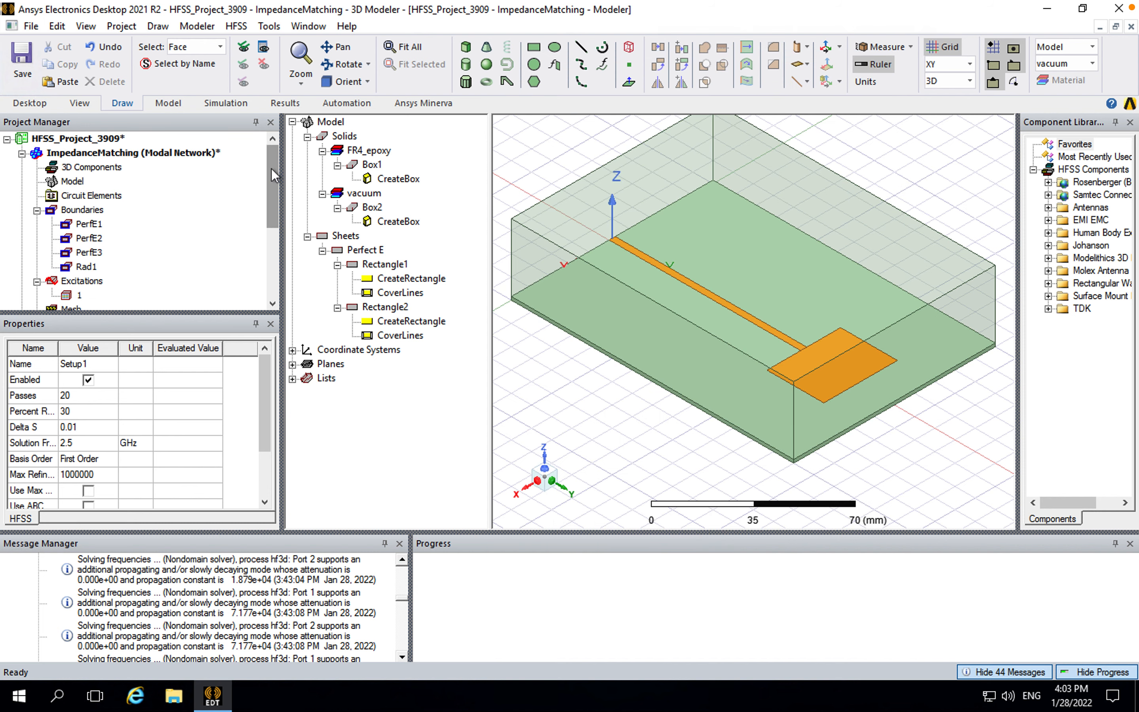
{"action": "left_click", "coordinate": [138, 160]}
{"action": "left_click", "coordinate": [22, 59]}
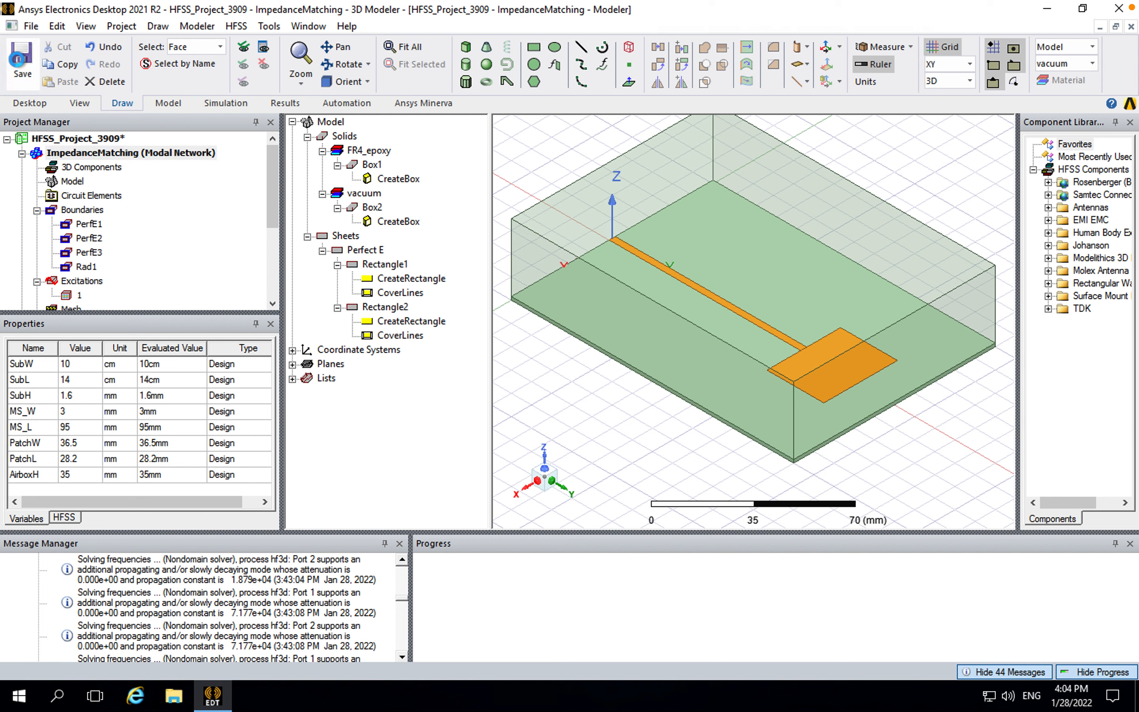
{"action": "left_click", "coordinate": [20, 62]}
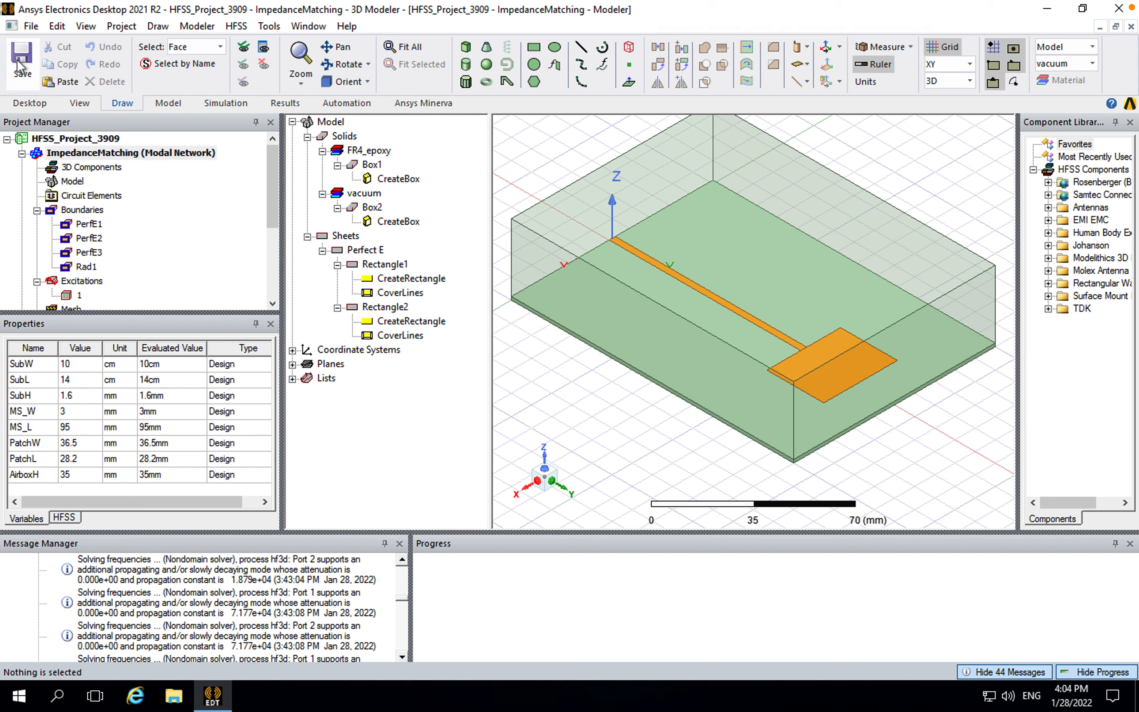
{"action": "left_click", "coordinate": [235, 104]}
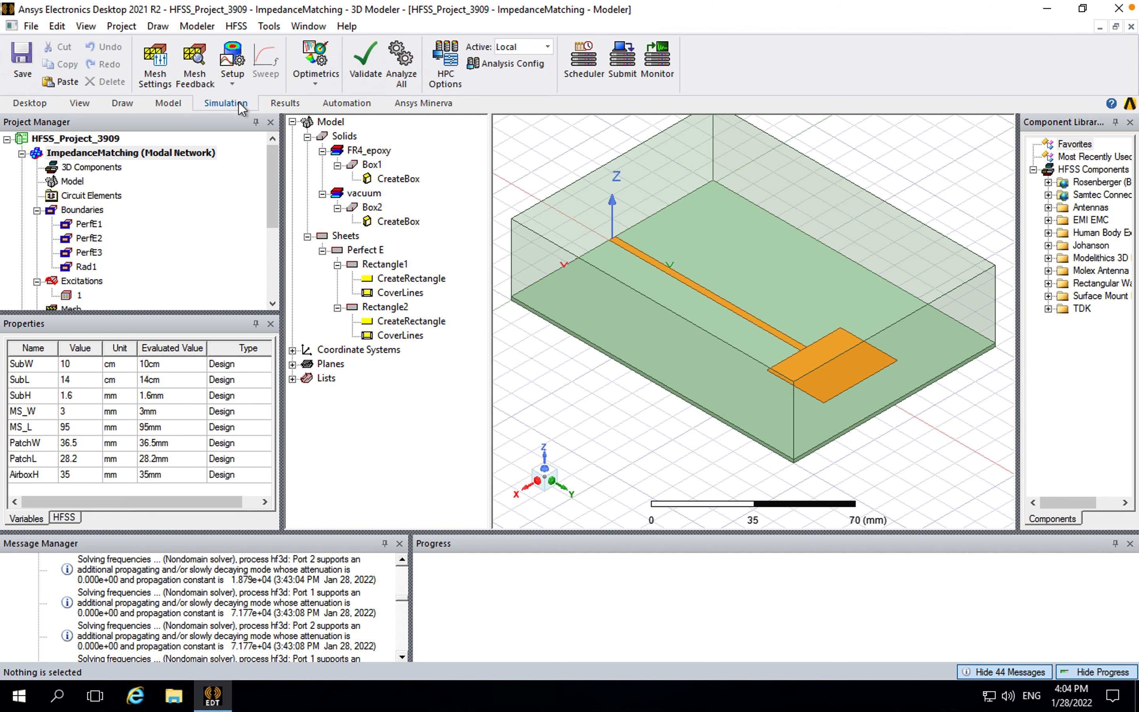
- Run a validation check on the ImpedanceMatching design and analyze all of its setups
{"action": "left_click", "coordinate": [378, 68]}
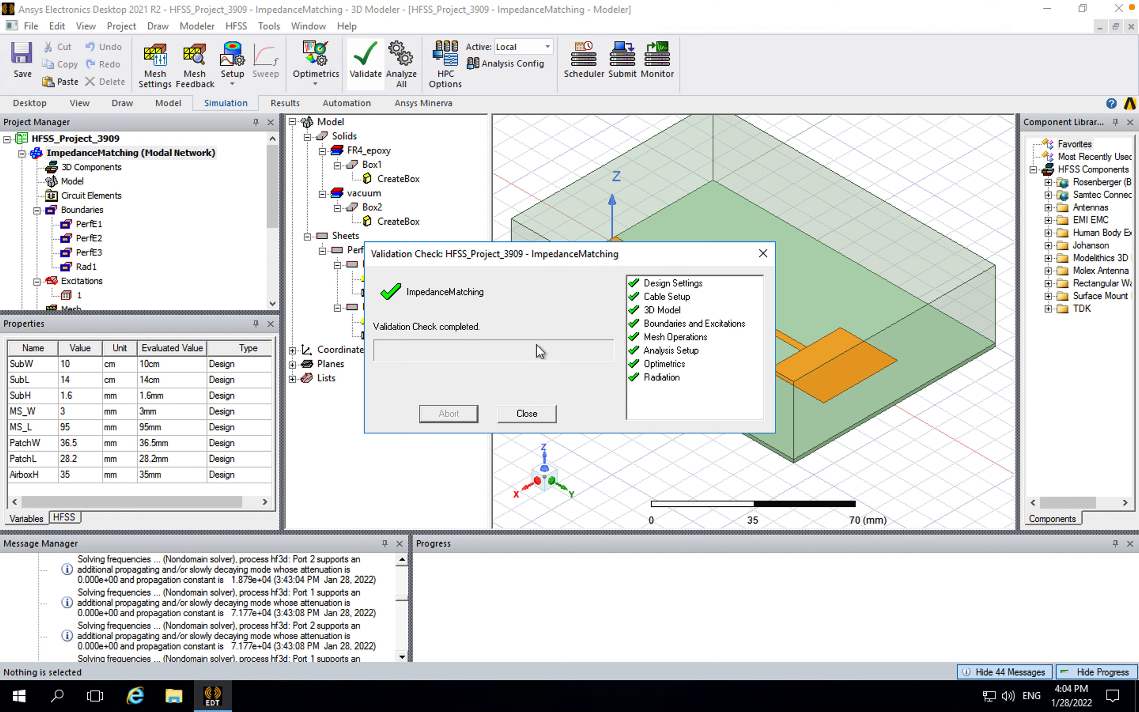
{"action": "left_click", "coordinate": [534, 414]}
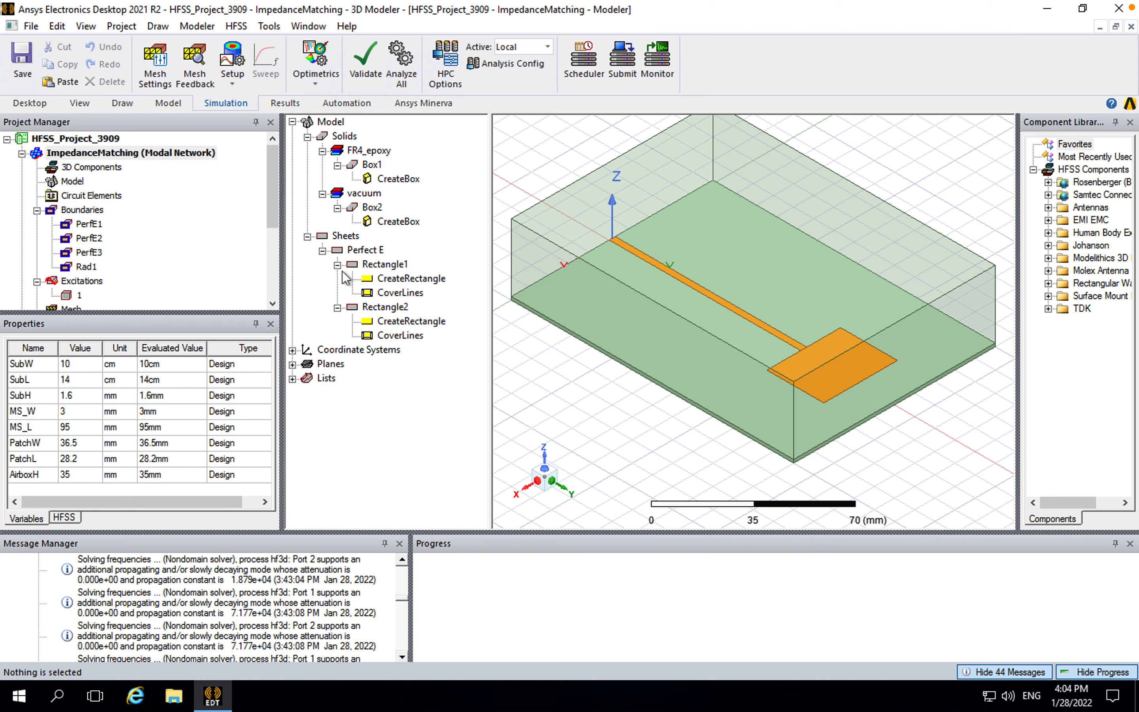
{"action": "left_click", "coordinate": [198, 159]}
{"action": "right_click", "coordinate": [198, 159]}
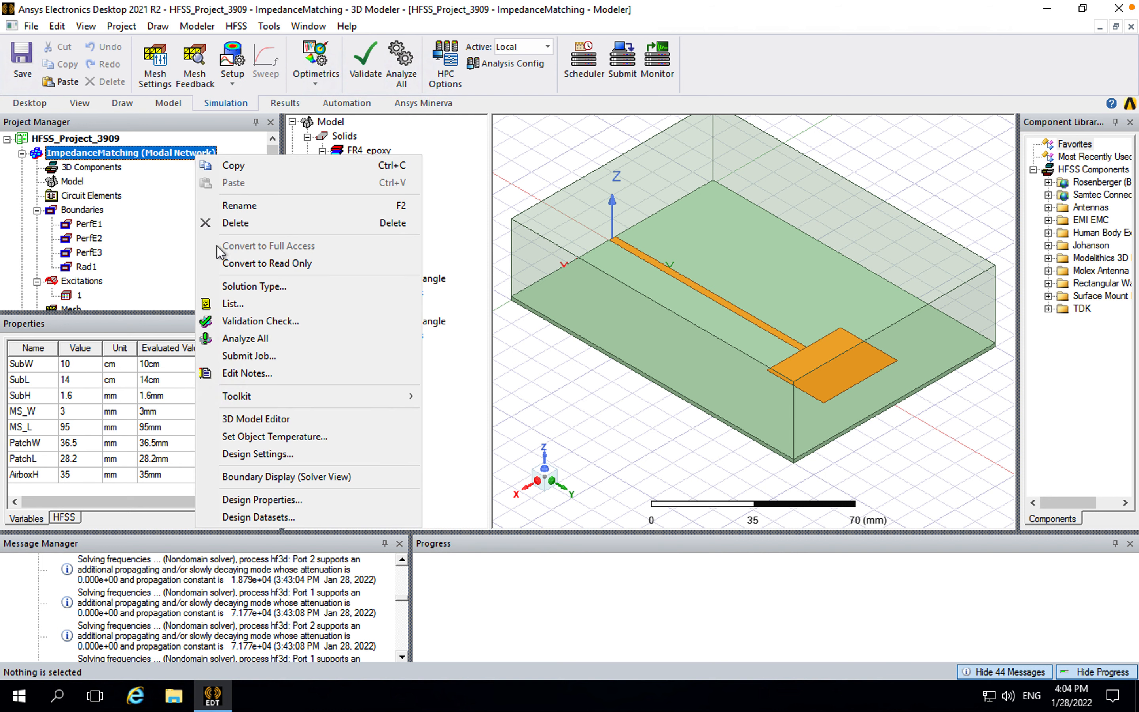
{"action": "left_click", "coordinate": [251, 342]}
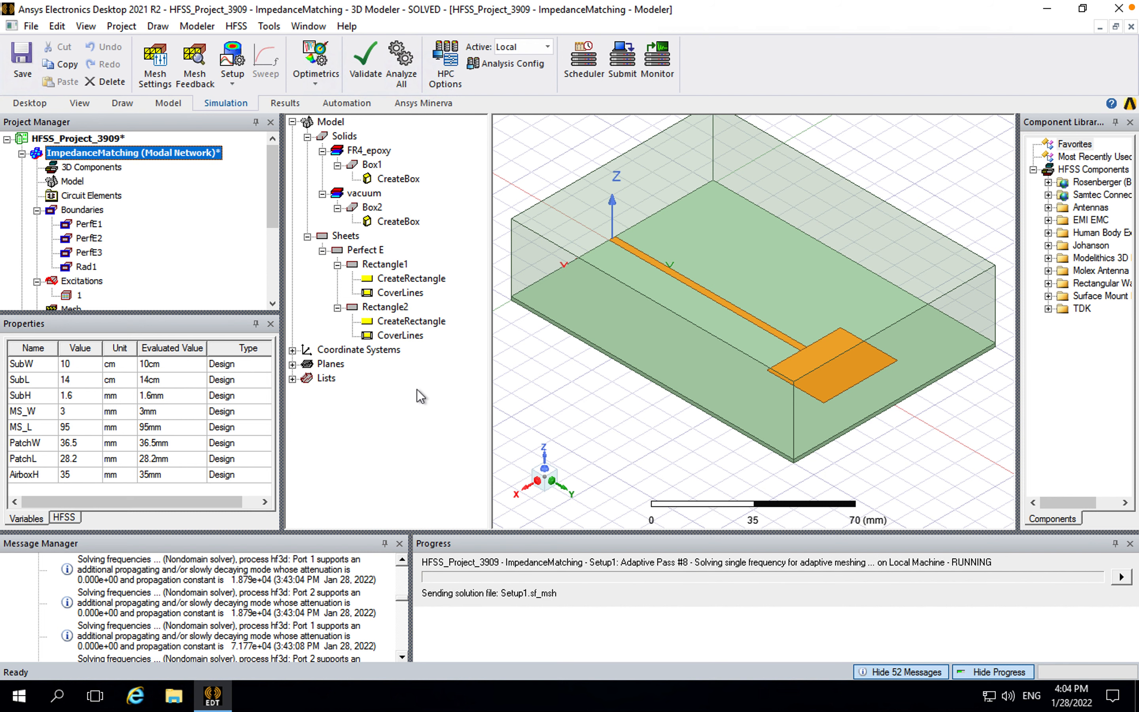
- Monitor Setup1's convergence as a plot of maximum Delta S against pass number until the solution finishes
{"action": "left_click", "coordinate": [284, 103]}
{"action": "left_click", "coordinate": [514, 63]}
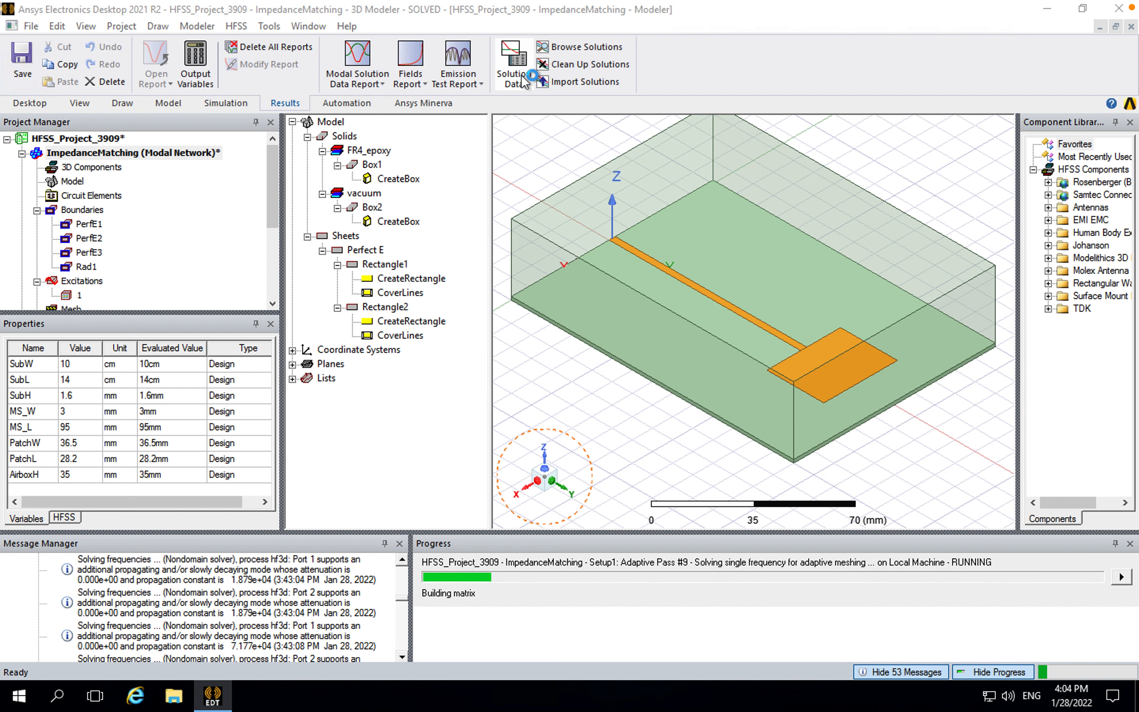
{"action": "left_click", "coordinate": [392, 213]}
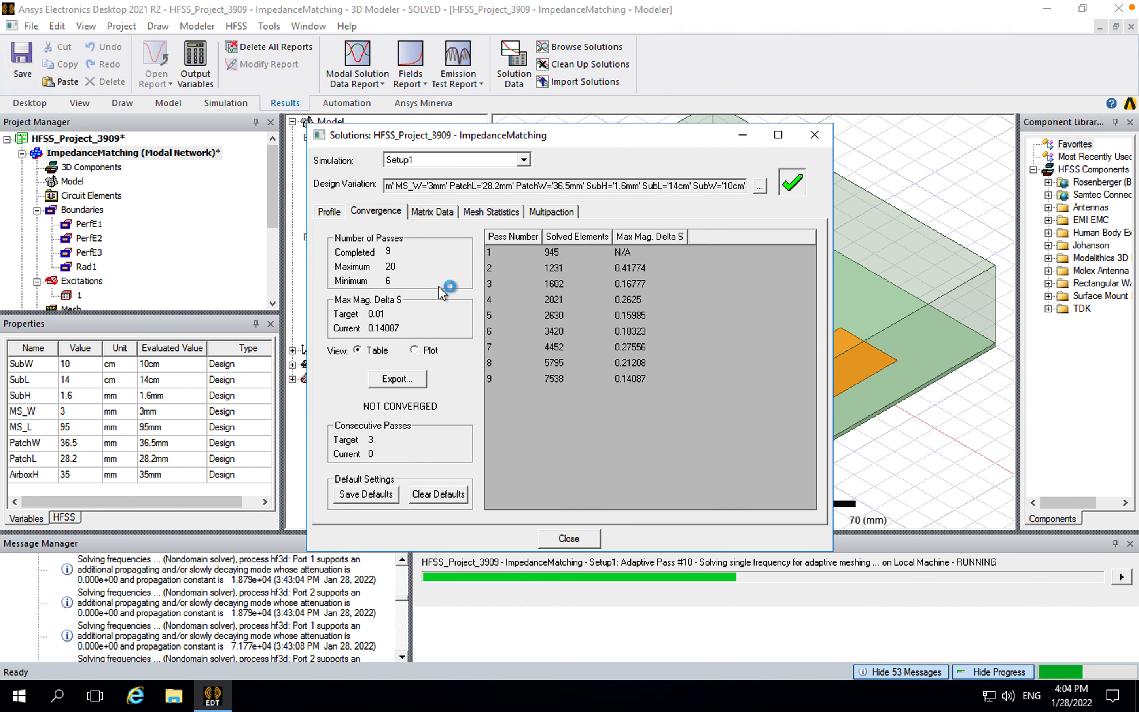
{"action": "left_click", "coordinate": [427, 351]}
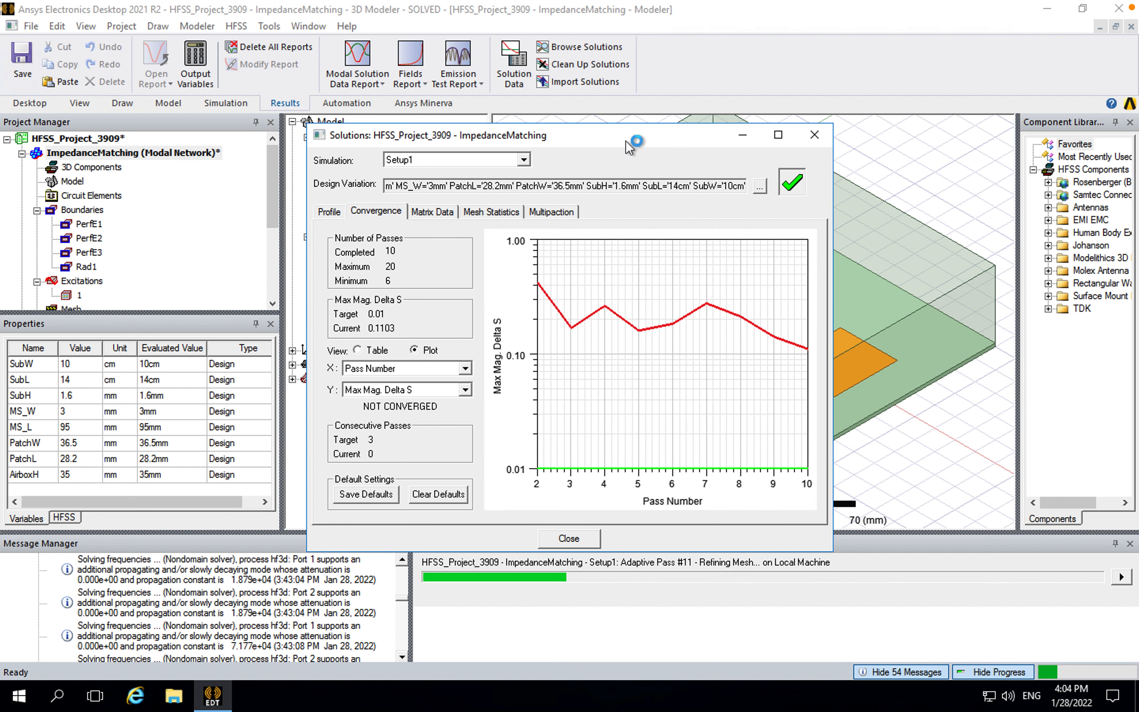
{"action": "left_click_drag", "start_coordinate": [626, 135], "coordinate": [567, 44]}
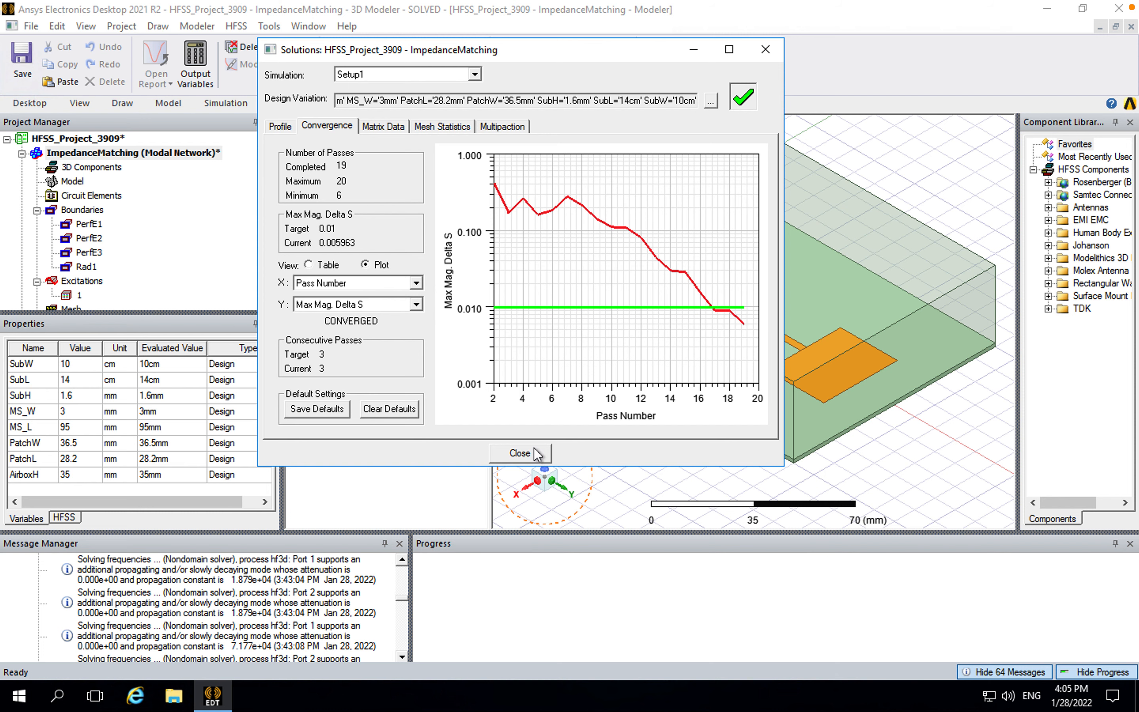
{"action": "left_click", "coordinate": [519, 453]}
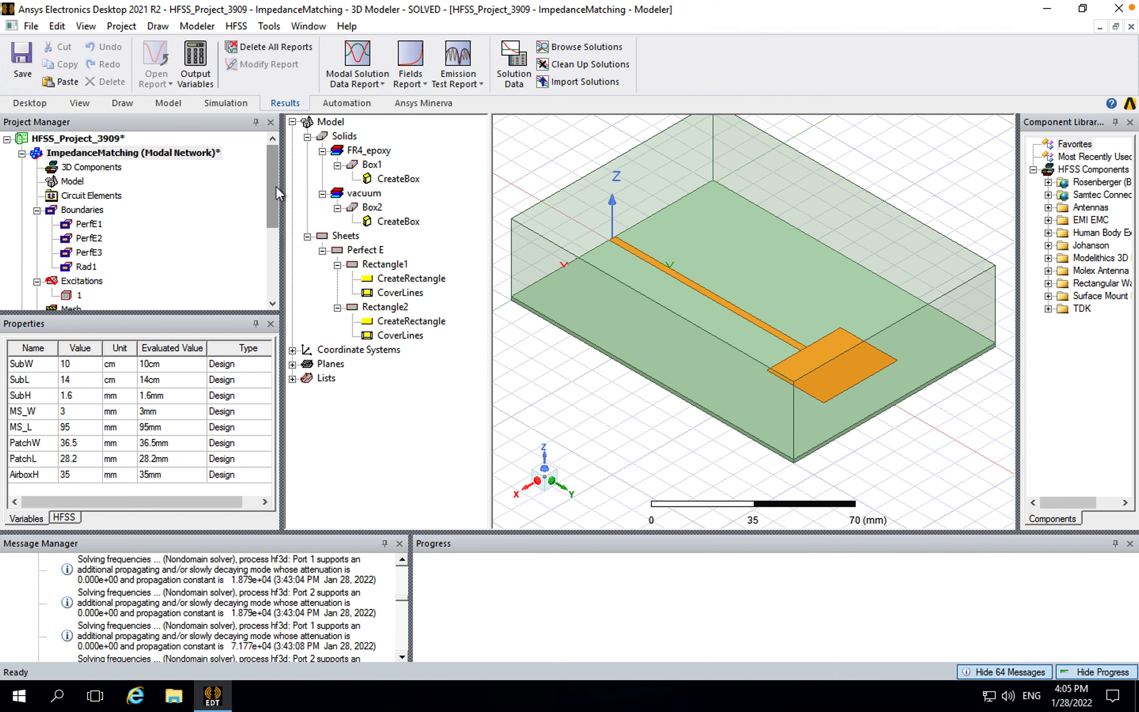
- Create a Smith chart report of S(1,1) from the Setup1 LastAdaptive modal solution data
{"action": "left_click_drag", "start_coordinate": [276, 186], "coordinate": [277, 196]}
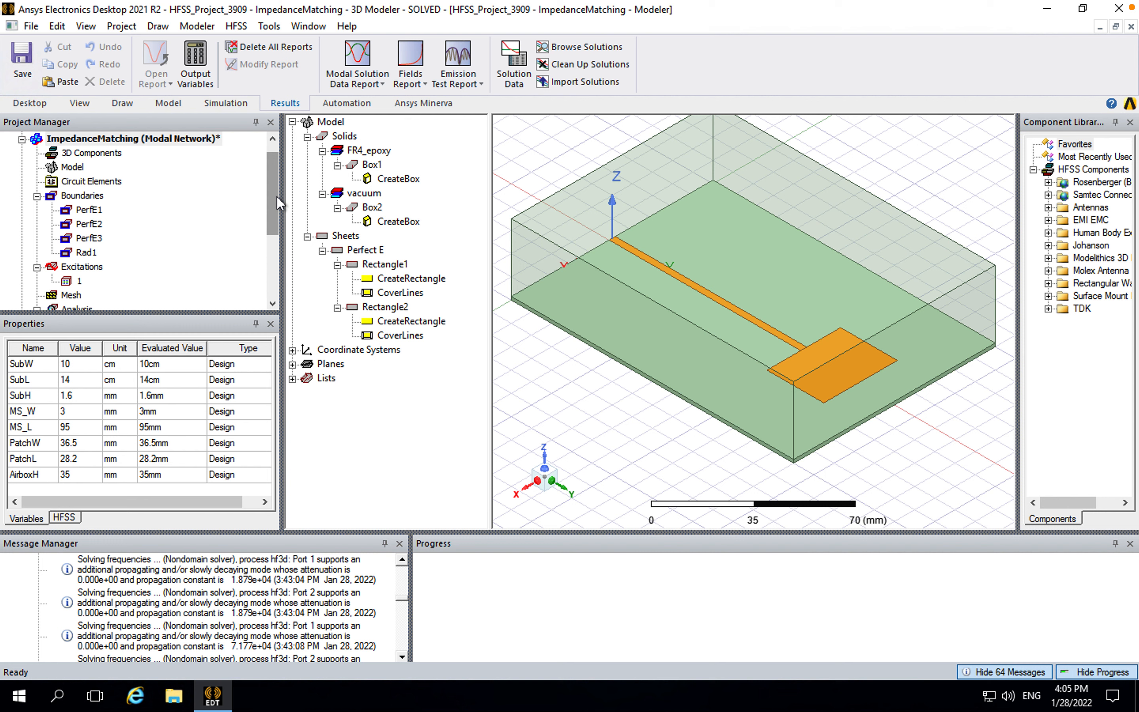
{"action": "left_click_drag", "start_coordinate": [277, 196], "coordinate": [277, 224]}
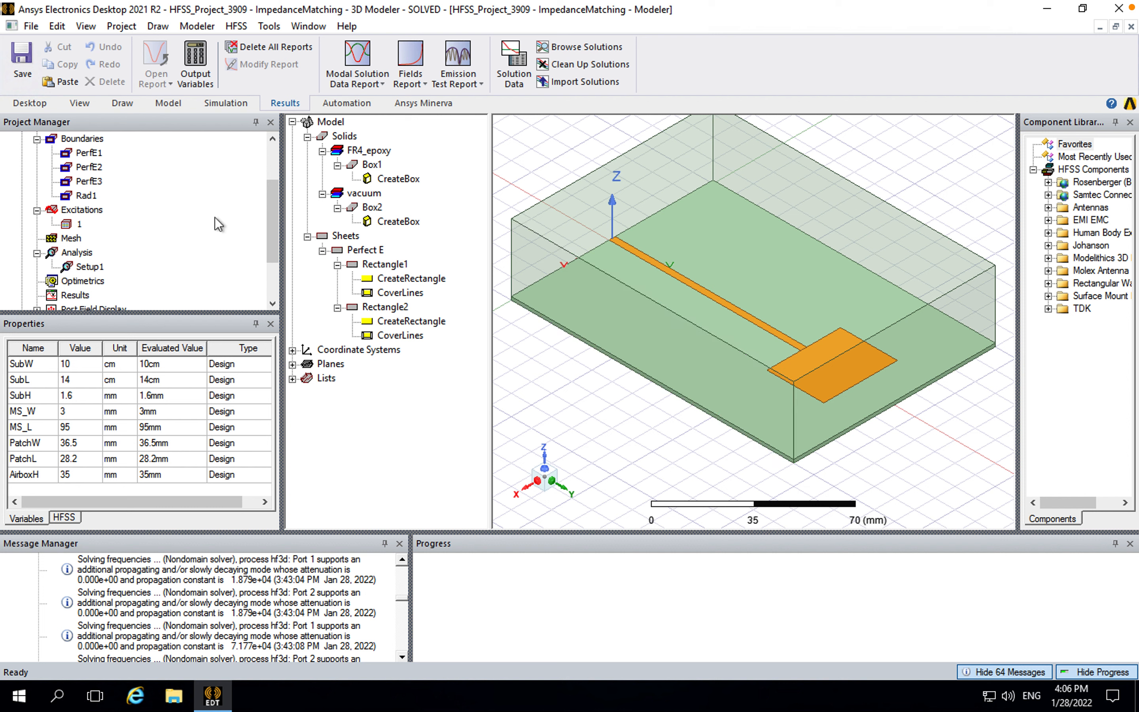
{"action": "right_click", "coordinate": [87, 295]}
{"action": "mouse_move", "coordinate": [228, 238]}
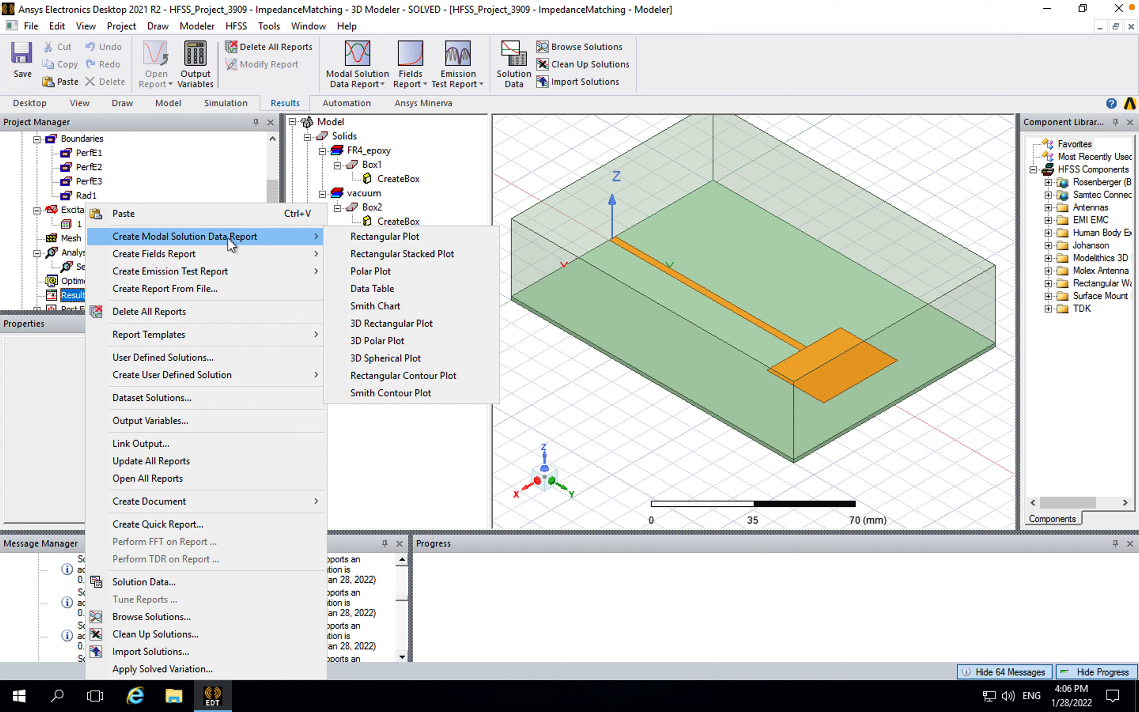
{"action": "left_click", "coordinate": [398, 307]}
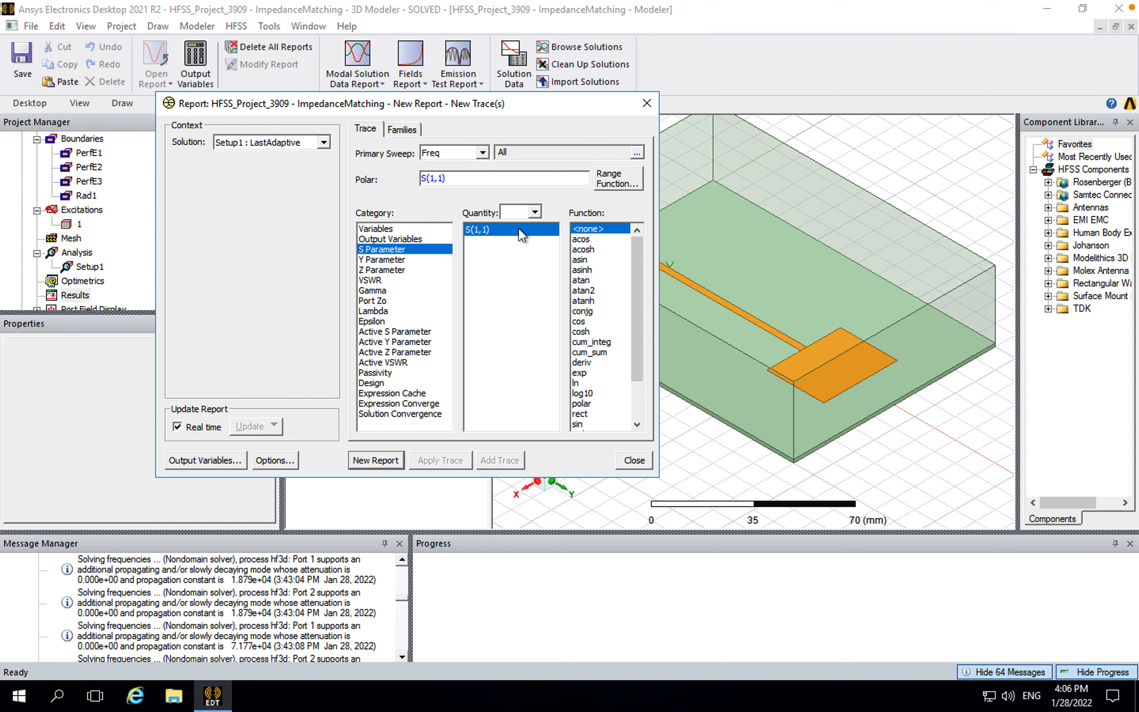
{"action": "left_click", "coordinate": [386, 459]}
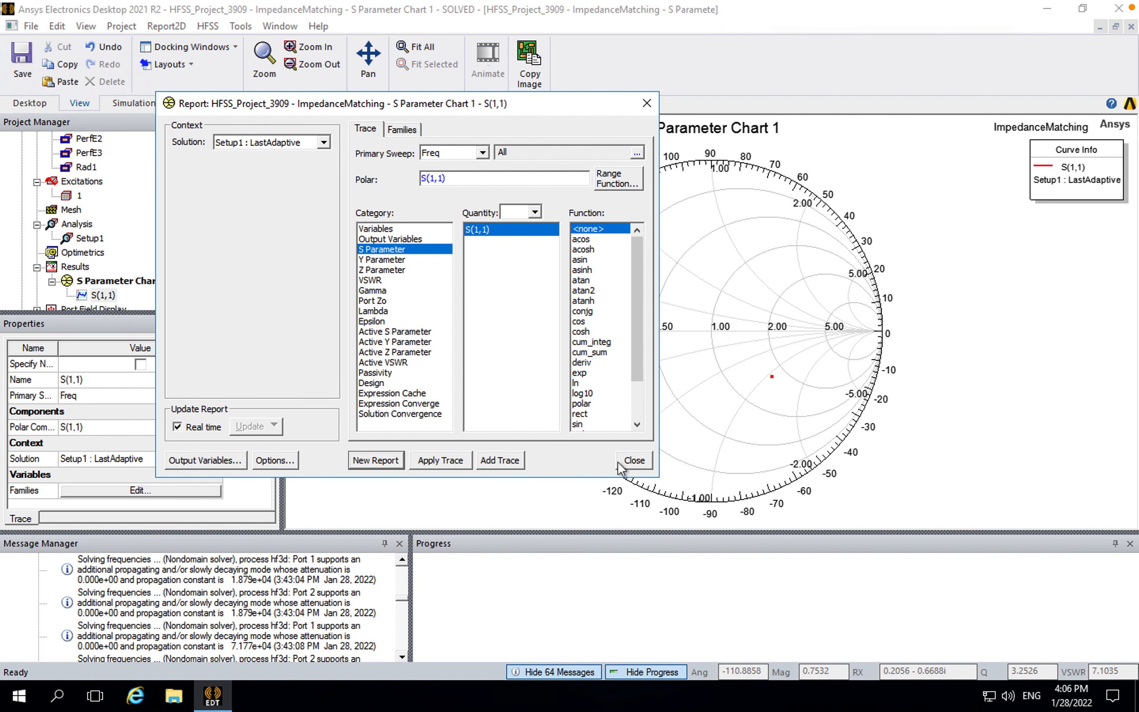
{"action": "left_click", "coordinate": [629, 461]}
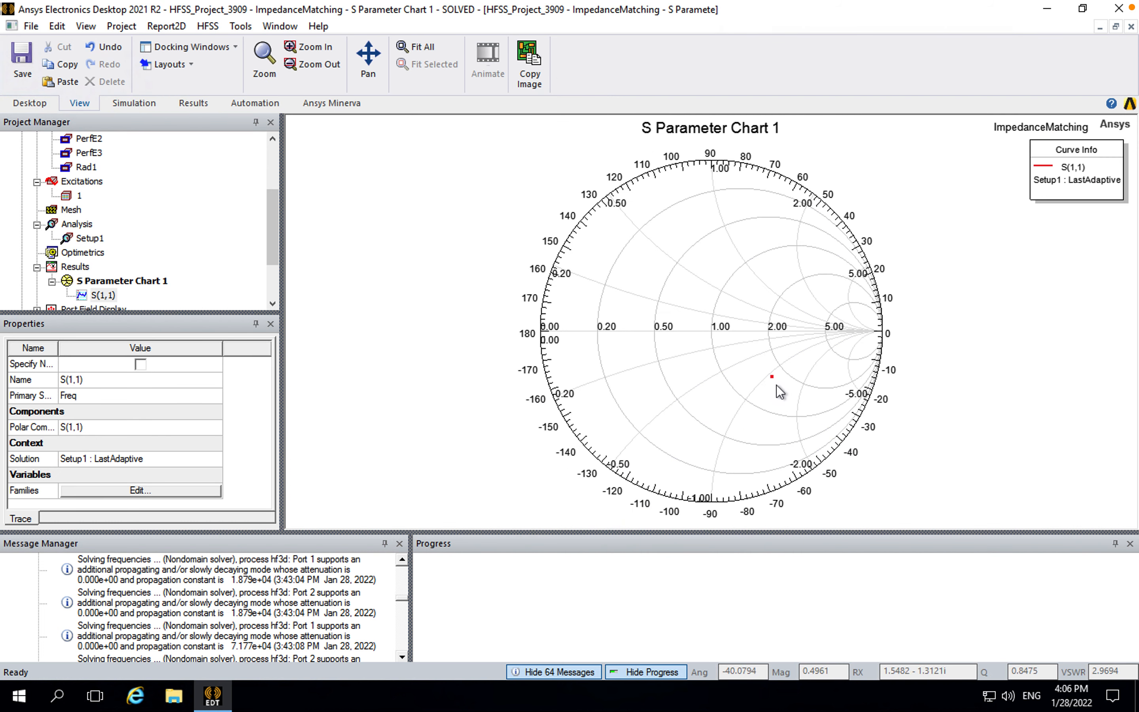
{"action": "mouse_move", "coordinate": [777, 384]}
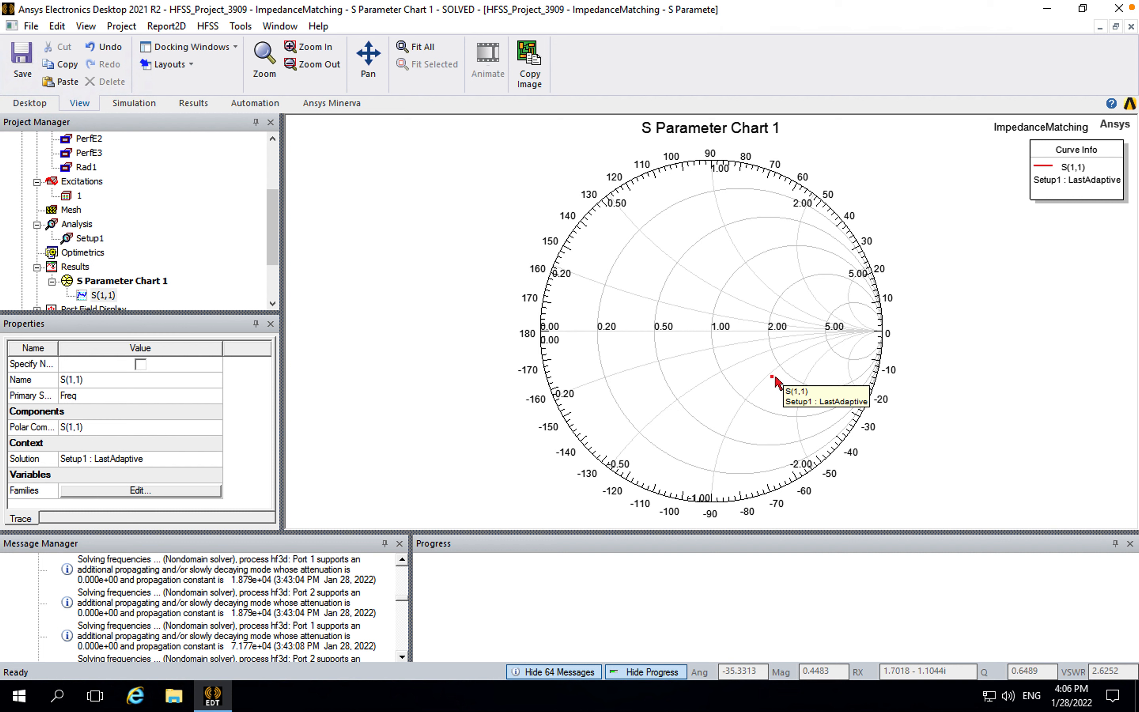
{"action": "right_click", "coordinate": [436, 202]}
{"action": "mouse_move", "coordinate": [472, 213]}
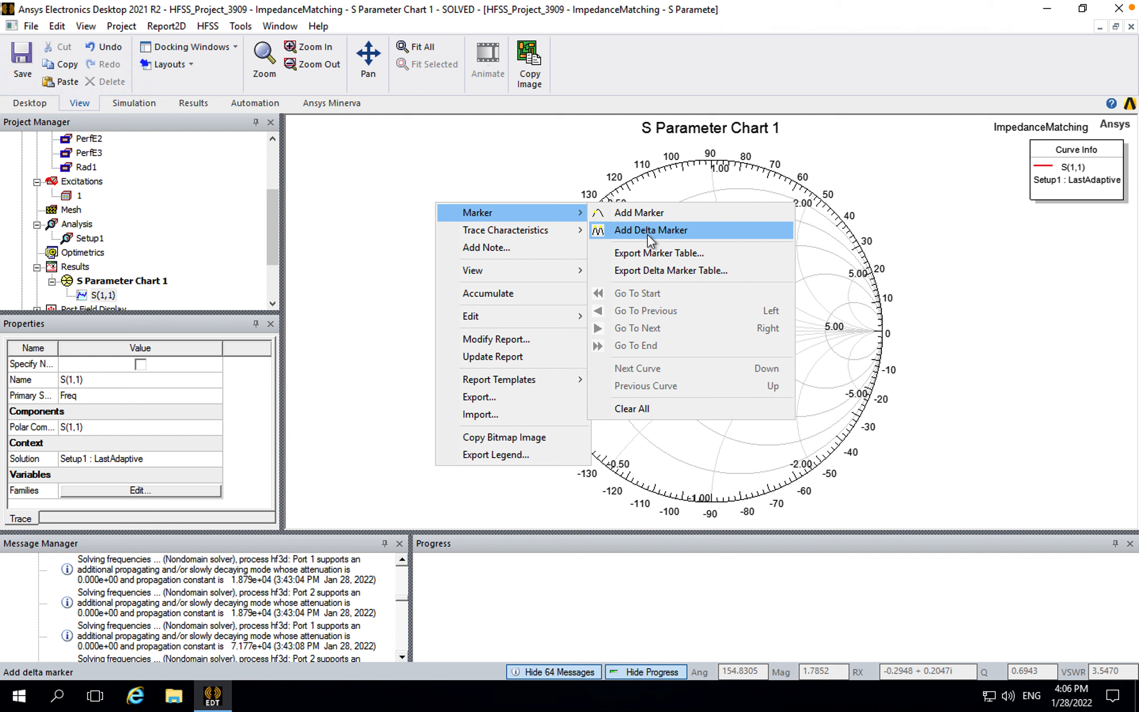
{"action": "left_click", "coordinate": [471, 149]}
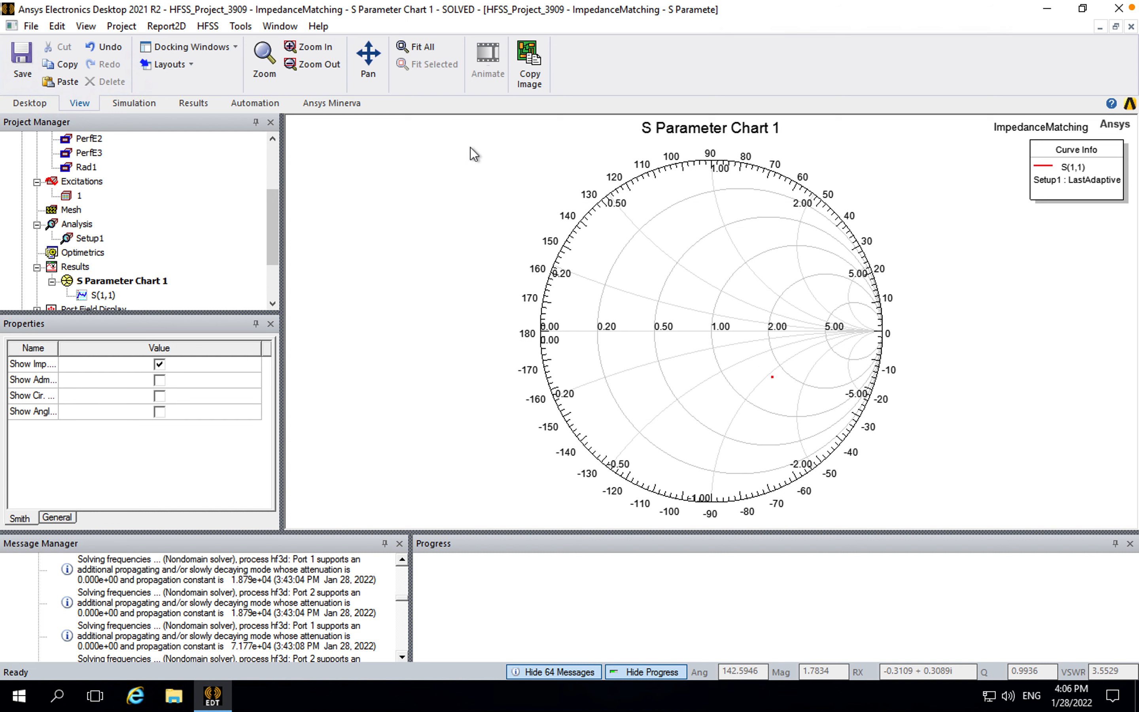
- Close all open windows and reopen only S Parameter Chart 1 and the ImpedanceMatching 3D model
{"action": "left_click", "coordinate": [280, 26]}
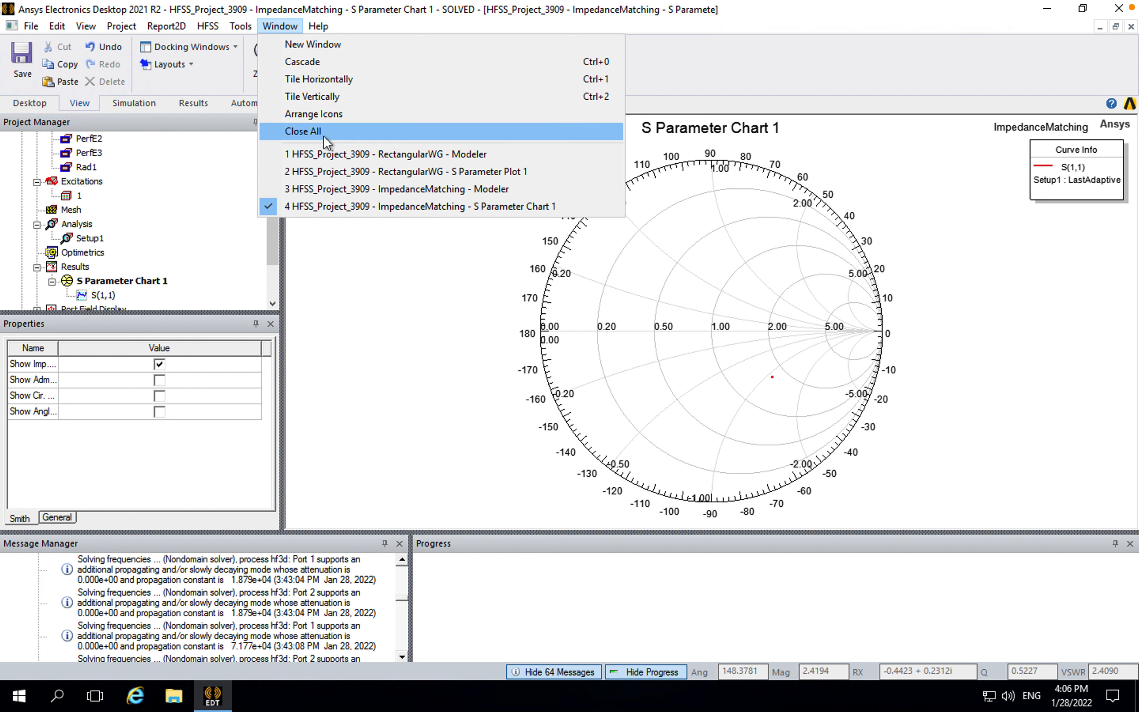
{"action": "left_click", "coordinate": [323, 134]}
{"action": "double_click", "coordinate": [111, 282]}
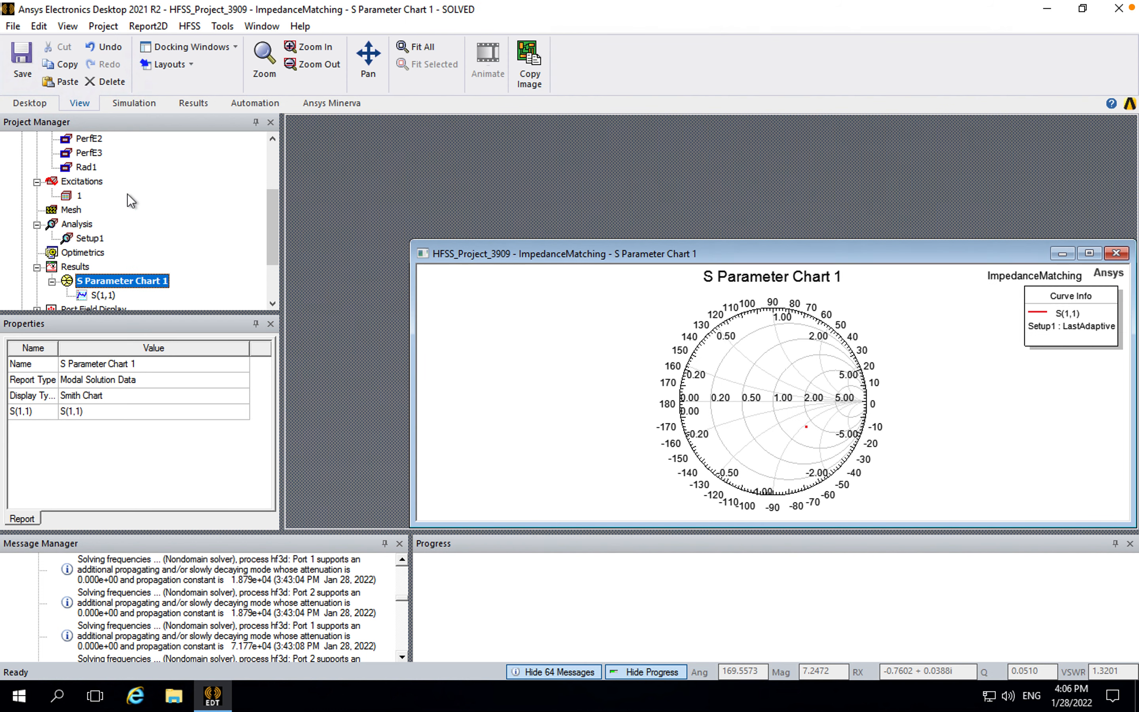
{"action": "scroll", "coordinate": [127, 193], "scroll_direction": "up", "scroll_amount": 1}
{"action": "scroll", "coordinate": [127, 215], "scroll_direction": "up", "scroll_amount": 2}
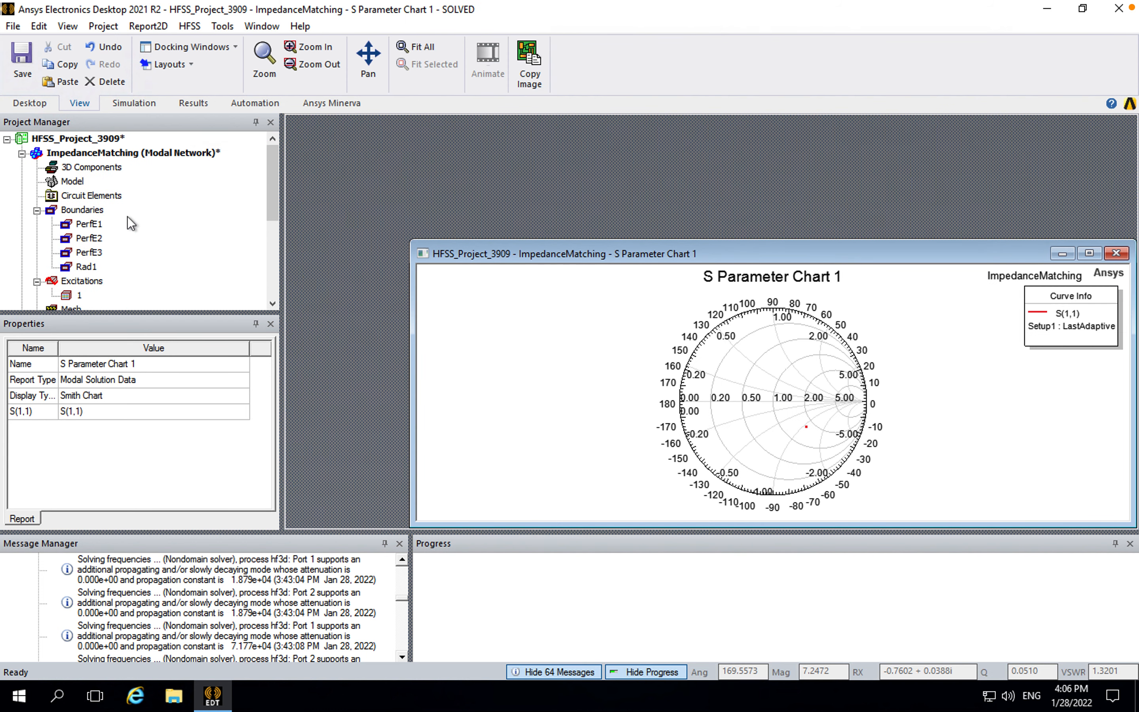
{"action": "left_click", "coordinate": [127, 157]}
{"action": "double_click", "coordinate": [127, 158]}
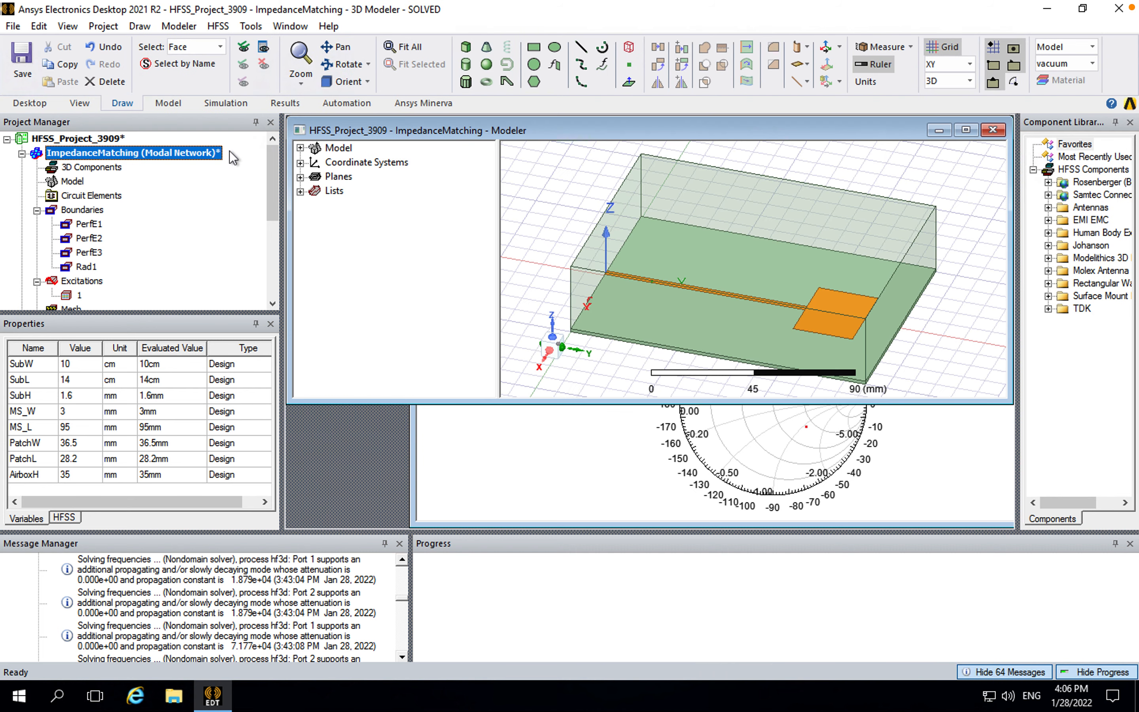
- Tile the Smith chart and model windows vertically with the chart first, and narrow the model tree to enlarge the 3D view
{"action": "left_click", "coordinate": [290, 26]}
{"action": "left_click", "coordinate": [329, 95]}
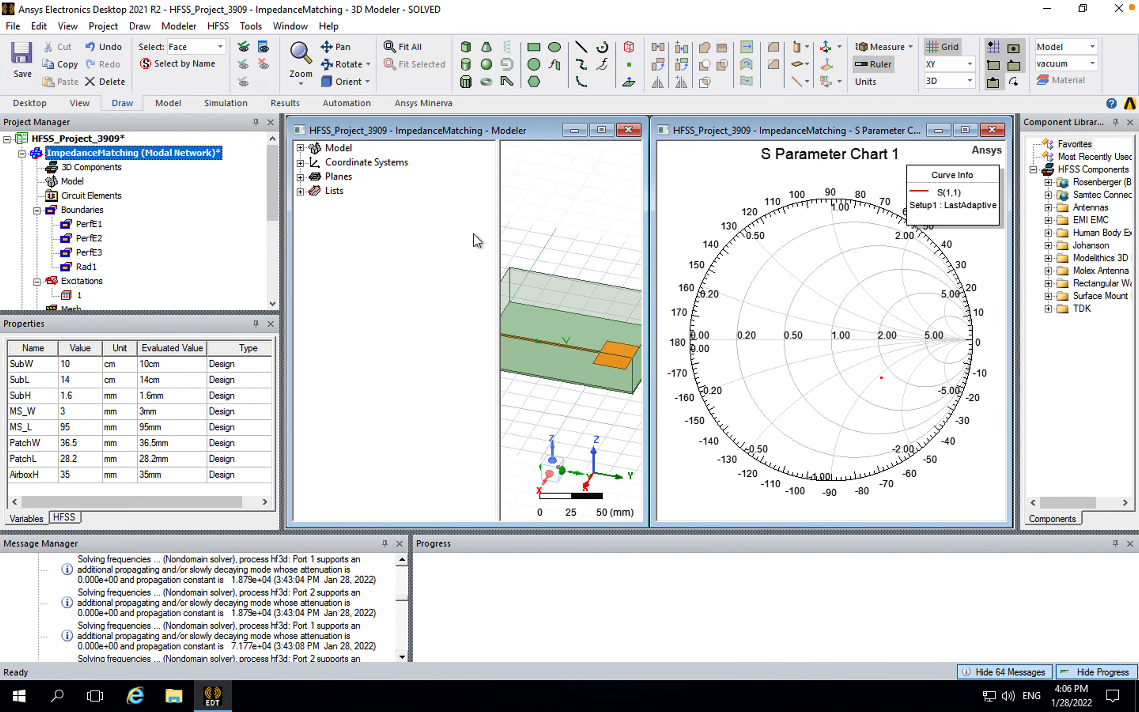
{"action": "left_click_drag", "start_coordinate": [500, 230], "coordinate": [361, 231]}
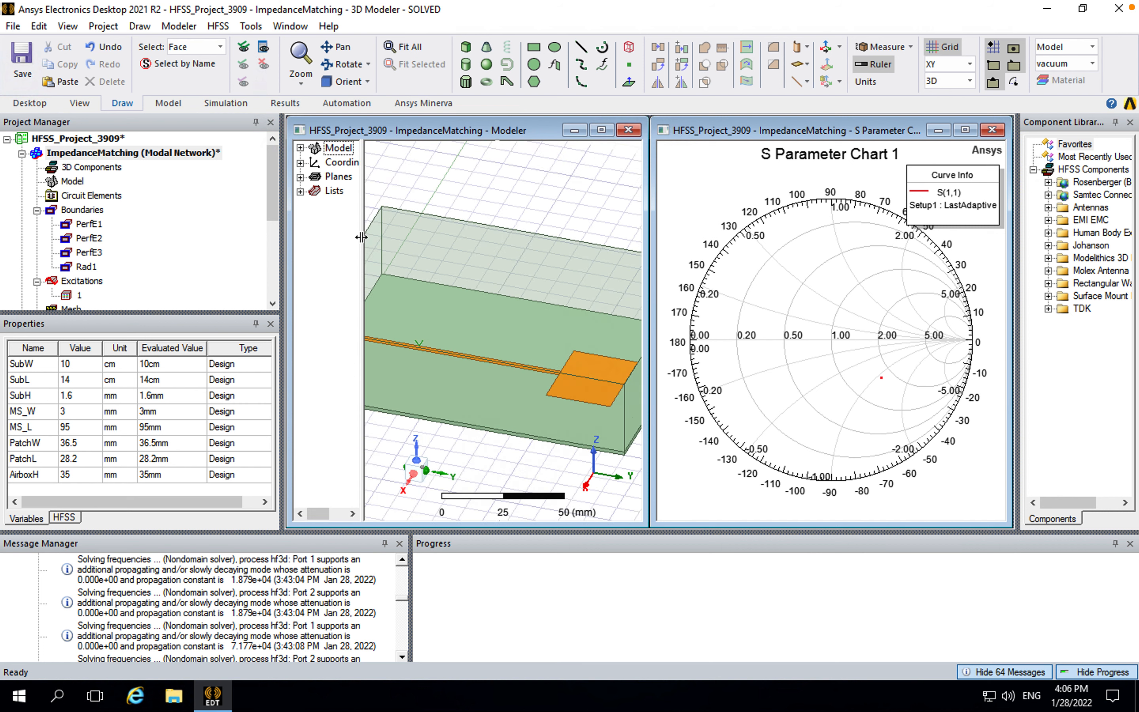
{"action": "key", "text": "ctrl+d"}
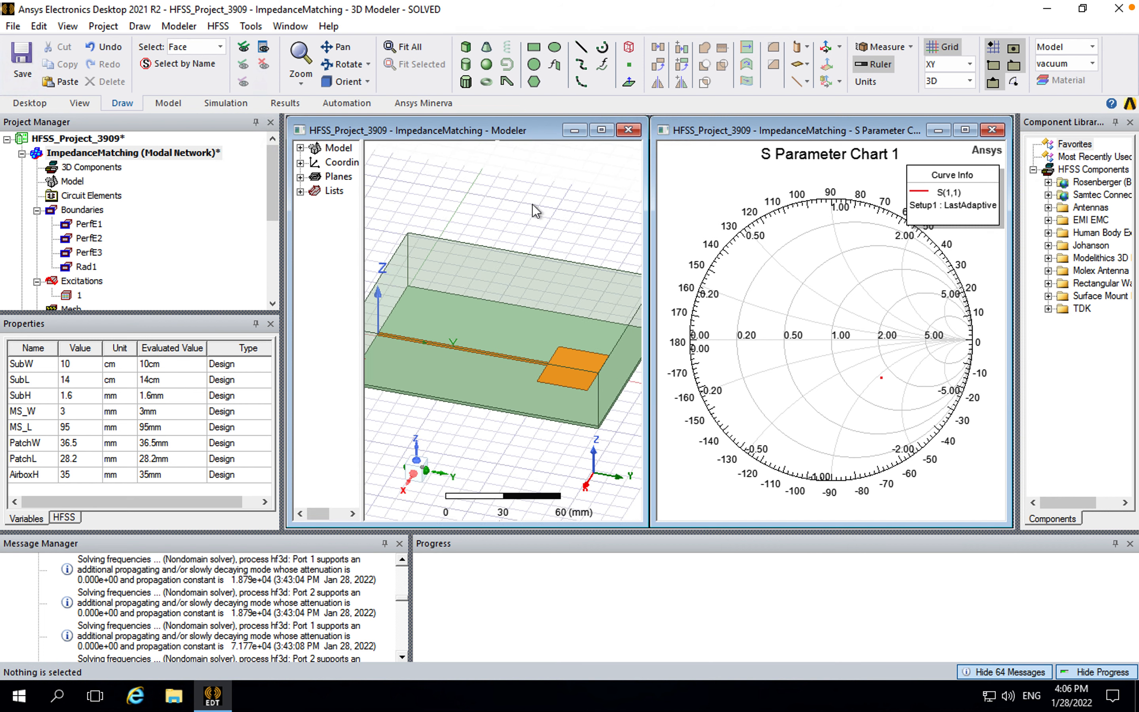
{"action": "left_click", "coordinate": [881, 378]}
{"action": "left_click", "coordinate": [863, 375]}
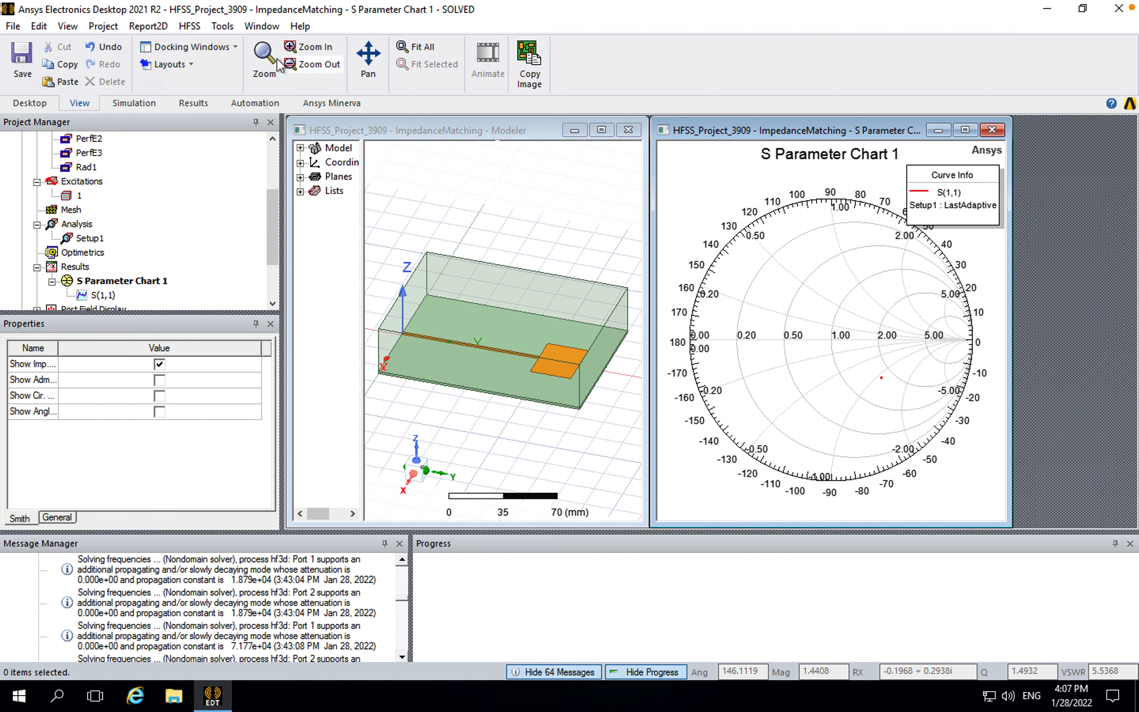
{"action": "left_click", "coordinate": [233, 24]}
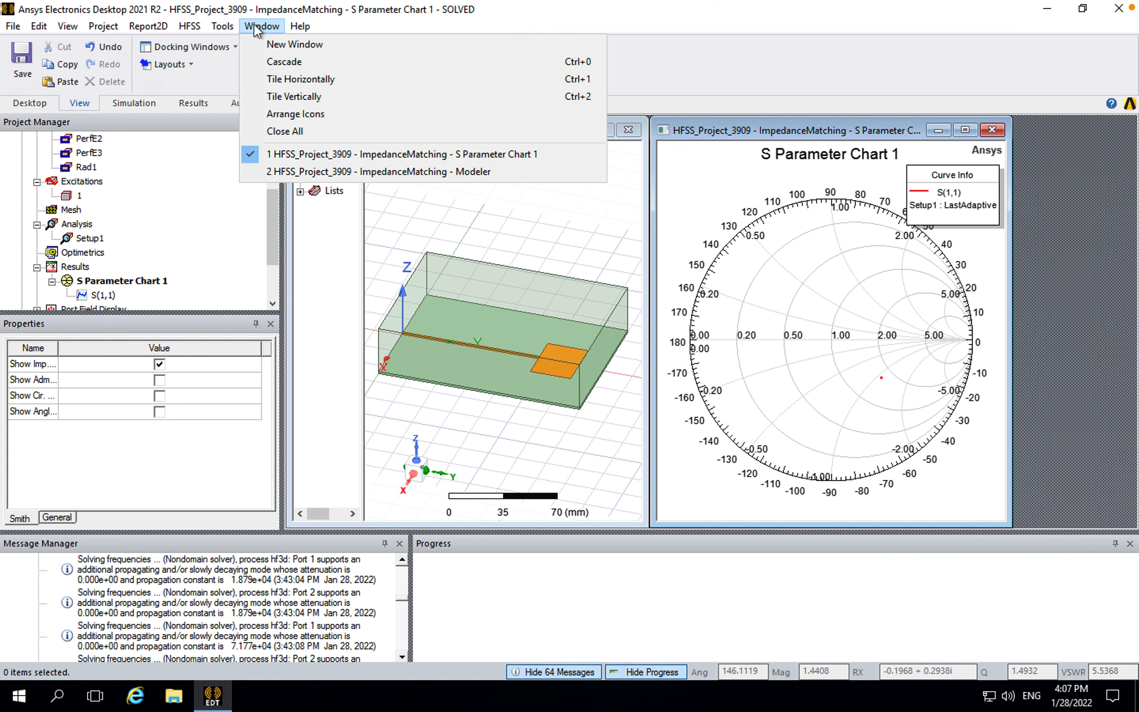
{"action": "left_click", "coordinate": [292, 96]}
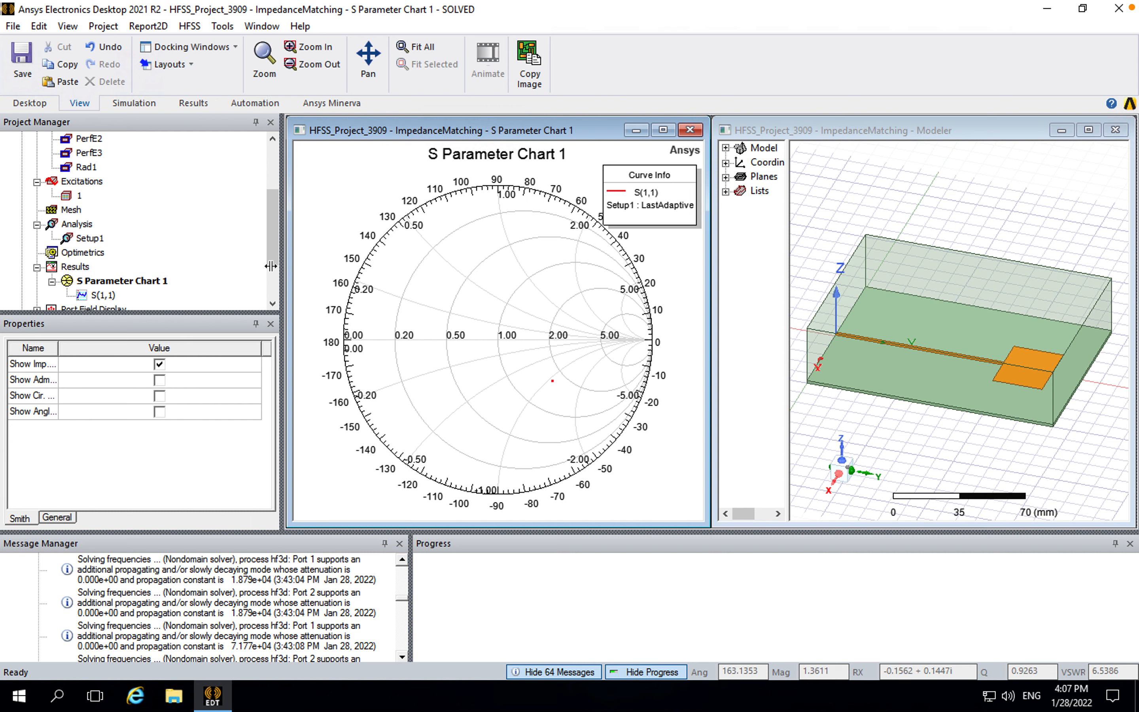
- Highlight wave port 1 in the model and add a marker on the S(1,1) point of the Smith chart
{"action": "left_click", "coordinate": [79, 196]}
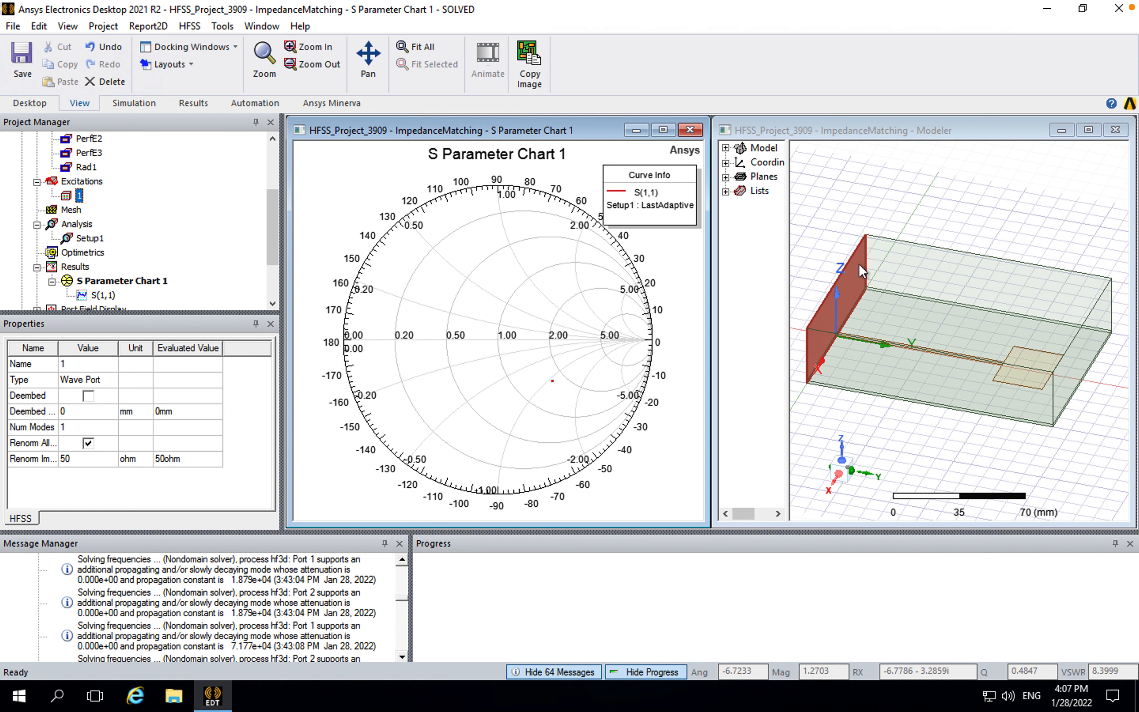
{"action": "right_click", "coordinate": [454, 254]}
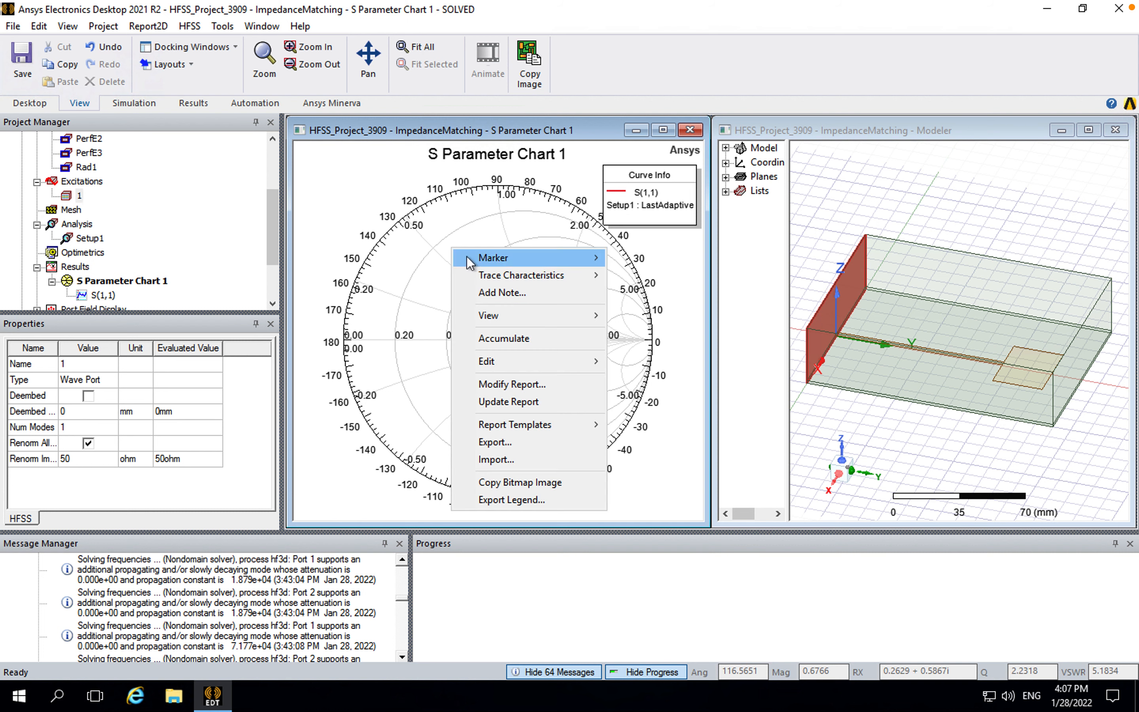
{"action": "mouse_move", "coordinate": [494, 262]}
{"action": "left_click", "coordinate": [648, 259]}
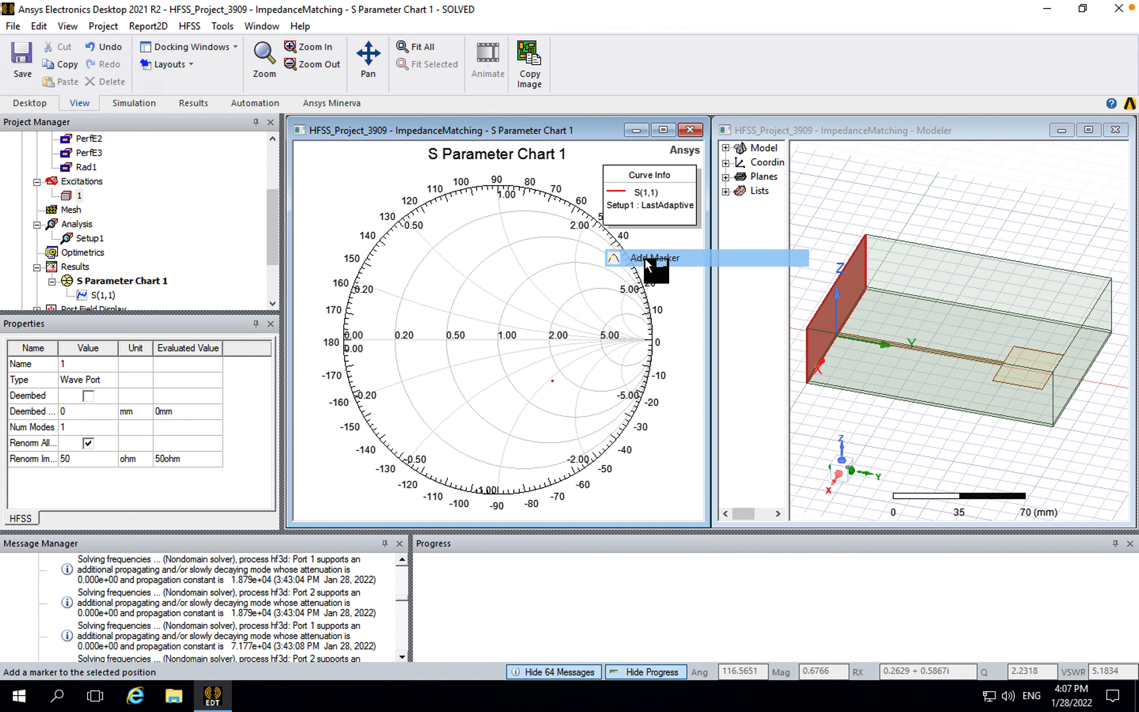
{"action": "left_click", "coordinate": [554, 381]}
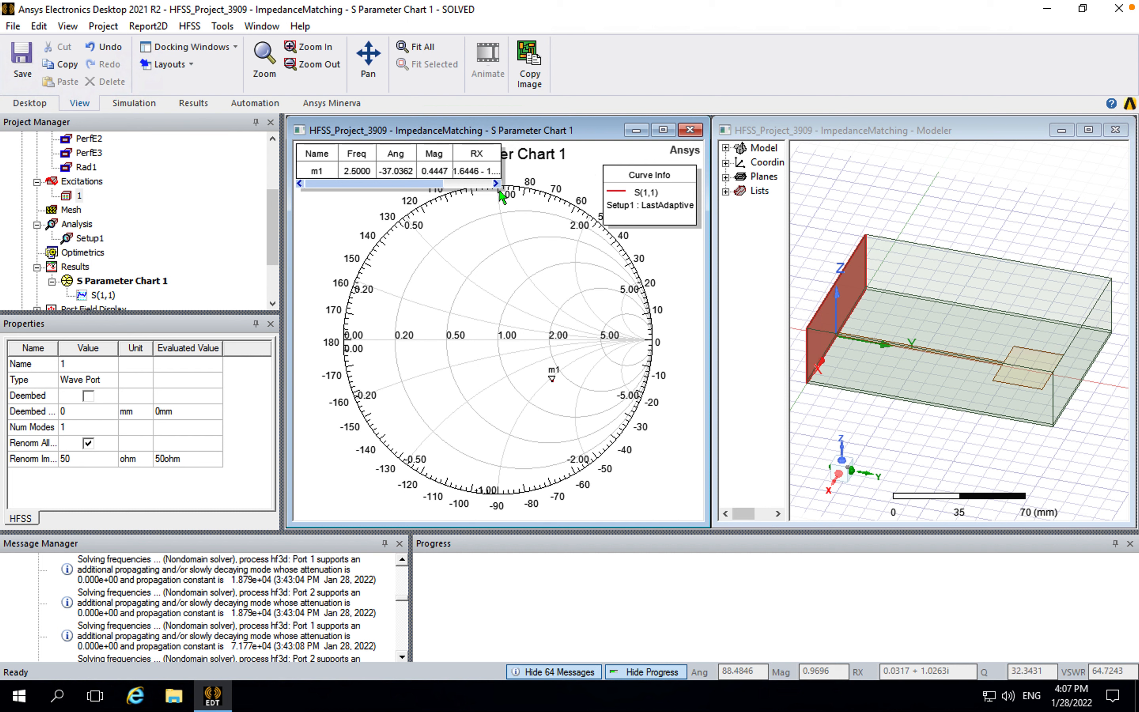
- Move the marker table below the chart title and bring its RX column into view
{"action": "left_click_drag", "start_coordinate": [452, 157], "coordinate": [450, 193]}
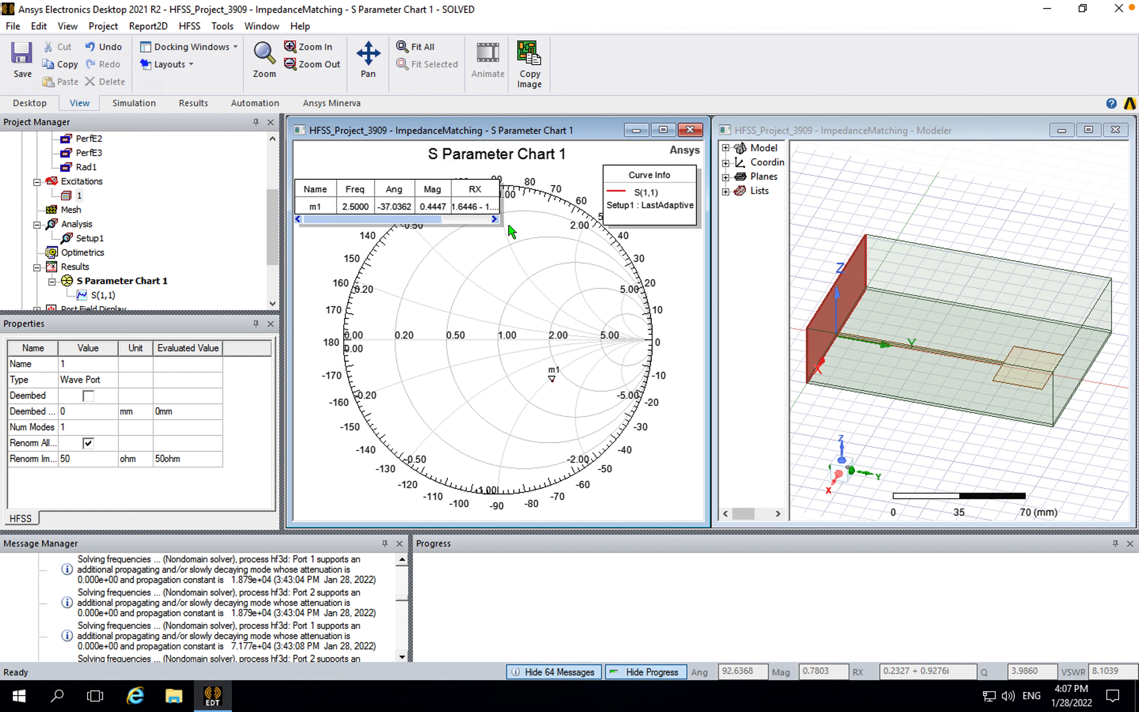
{"action": "left_click", "coordinate": [506, 210]}
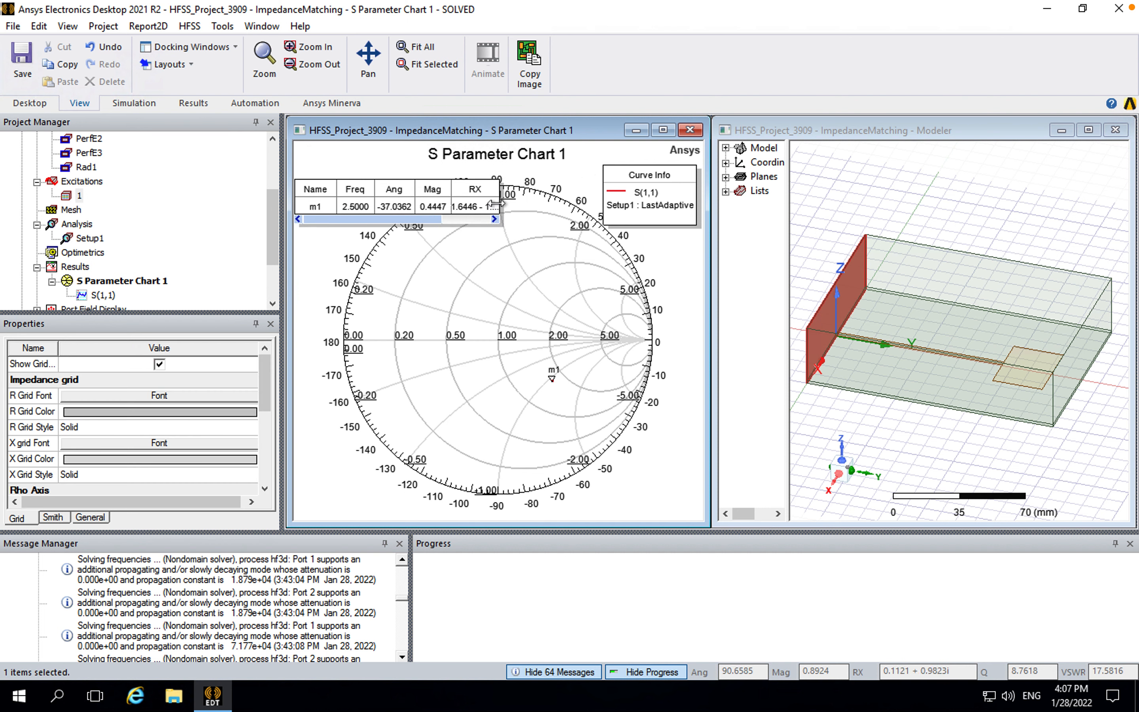
{"action": "left_click", "coordinate": [449, 219]}
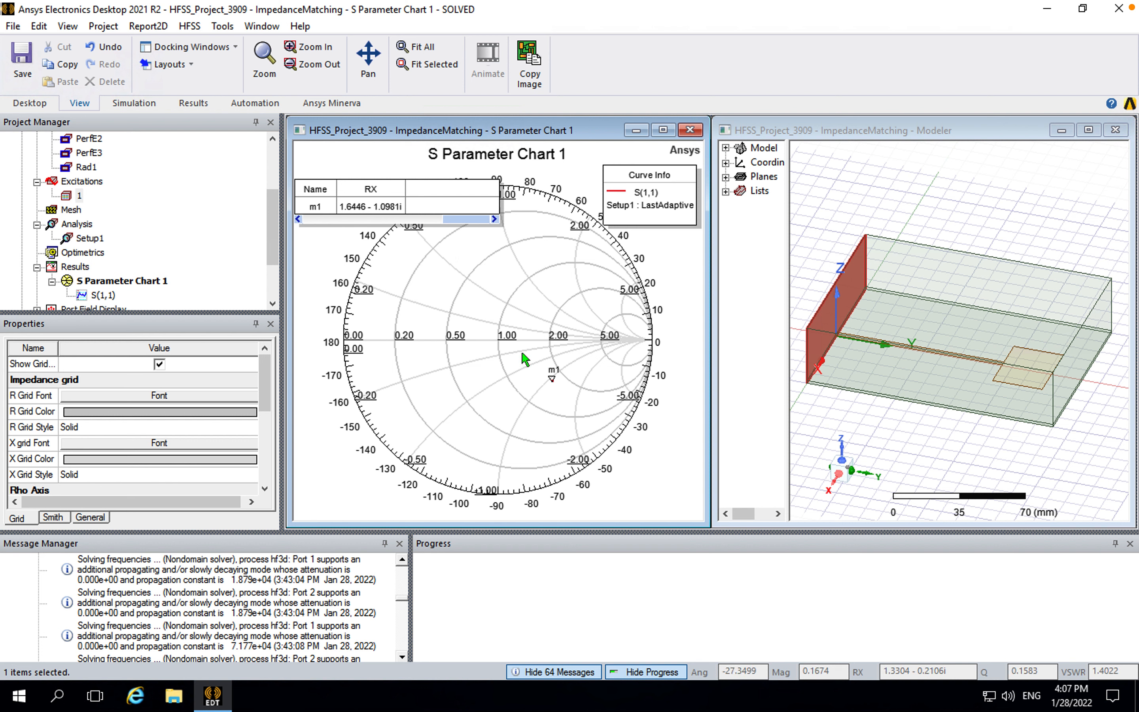
- Orient the 3D model to the top view and zoom so the whole substrate and patch fit beside the chart
{"action": "left_click", "coordinate": [487, 374]}
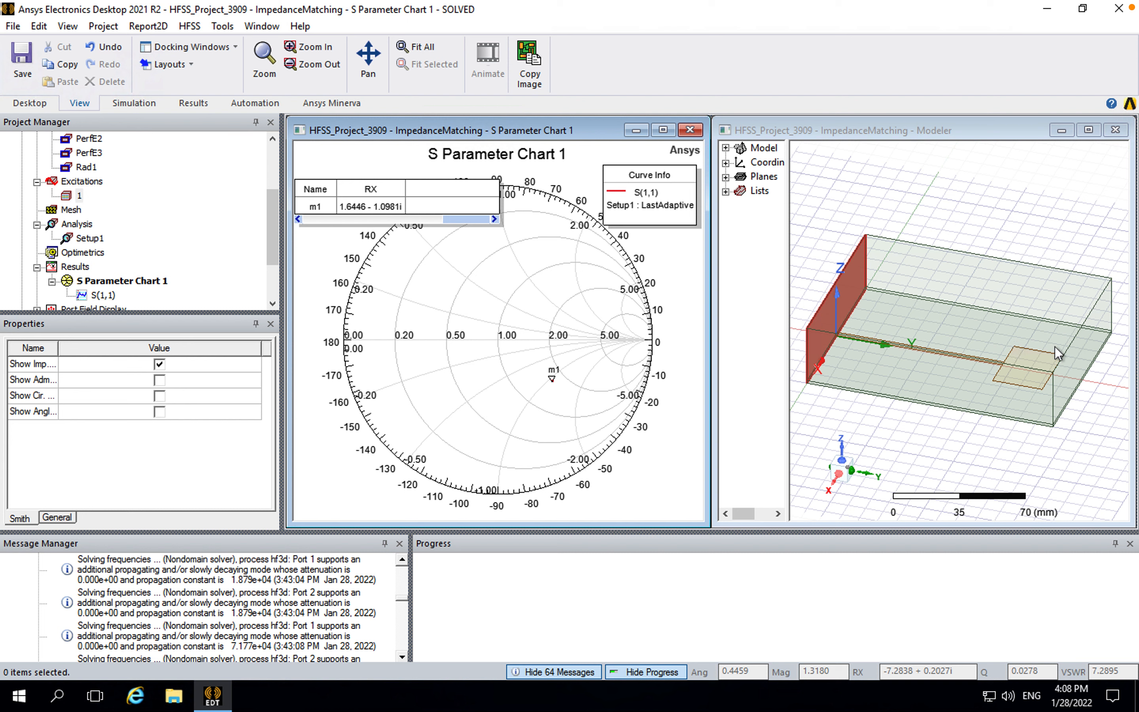
{"action": "left_click", "coordinate": [926, 214]}
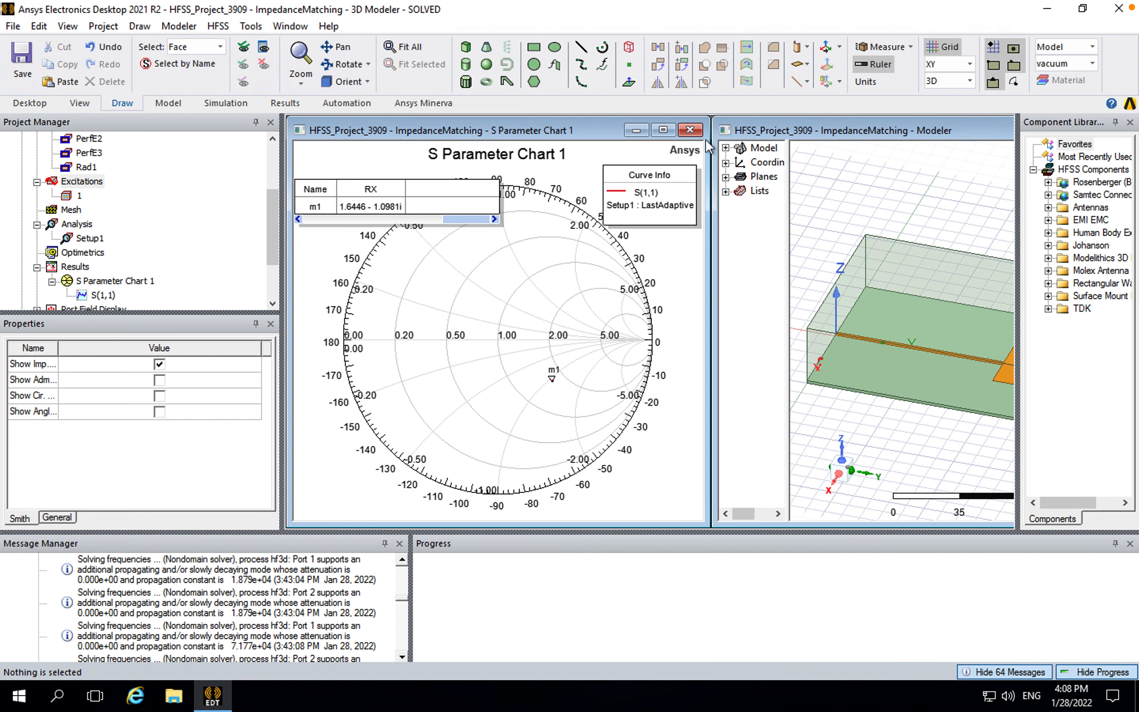
{"action": "left_click", "coordinate": [368, 82]}
{"action": "left_click", "coordinate": [377, 103]}
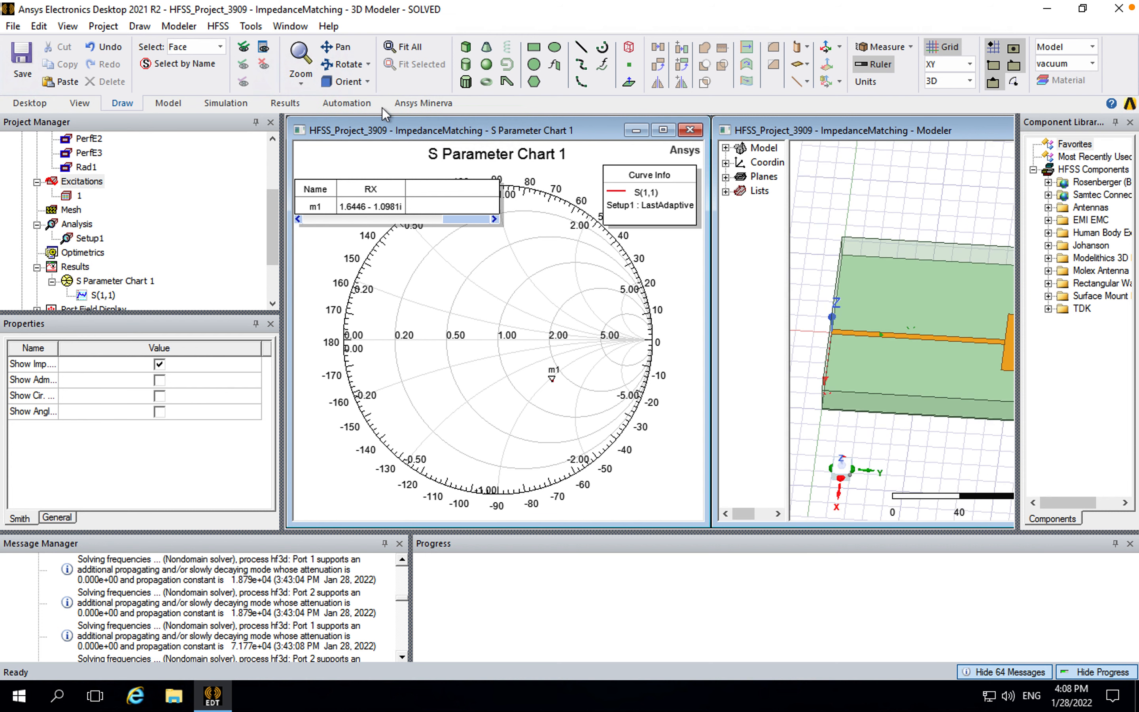
{"action": "left_click", "coordinate": [915, 450]}
{"action": "scroll", "coordinate": [915, 450], "scroll_direction": "up", "scroll_amount": 1}
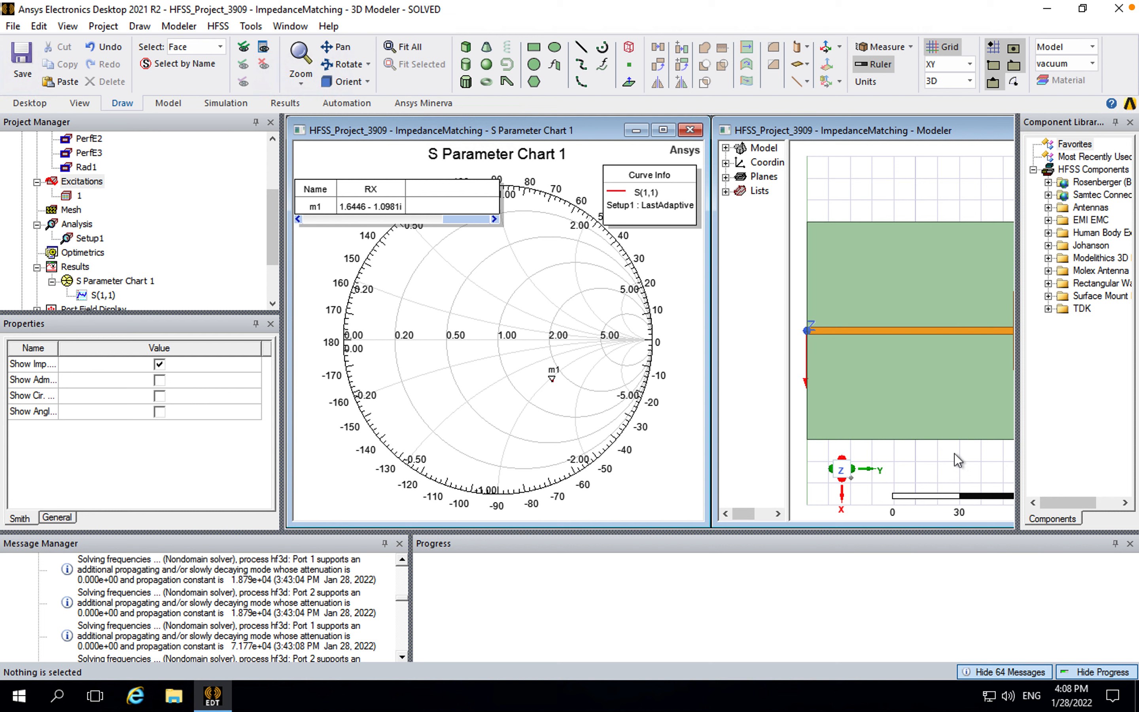
{"action": "scroll", "coordinate": [945, 387], "scroll_direction": "down", "scroll_amount": 3}
{"action": "scroll", "coordinate": [945, 387], "scroll_direction": "down", "scroll_amount": 3}
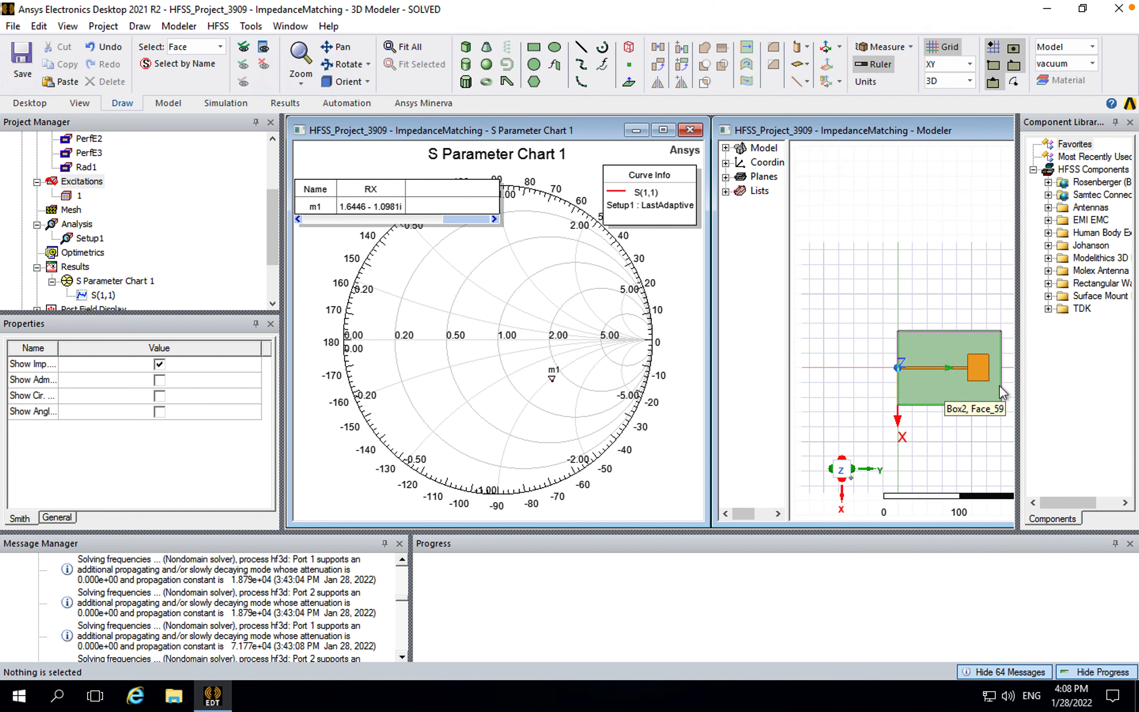
{"action": "scroll", "coordinate": [999, 385], "scroll_direction": "up", "scroll_amount": 6}
{"action": "scroll", "coordinate": [941, 452], "scroll_direction": "down", "scroll_amount": 1}
{"action": "scroll", "coordinate": [940, 452], "scroll_direction": "down", "scroll_amount": 2}
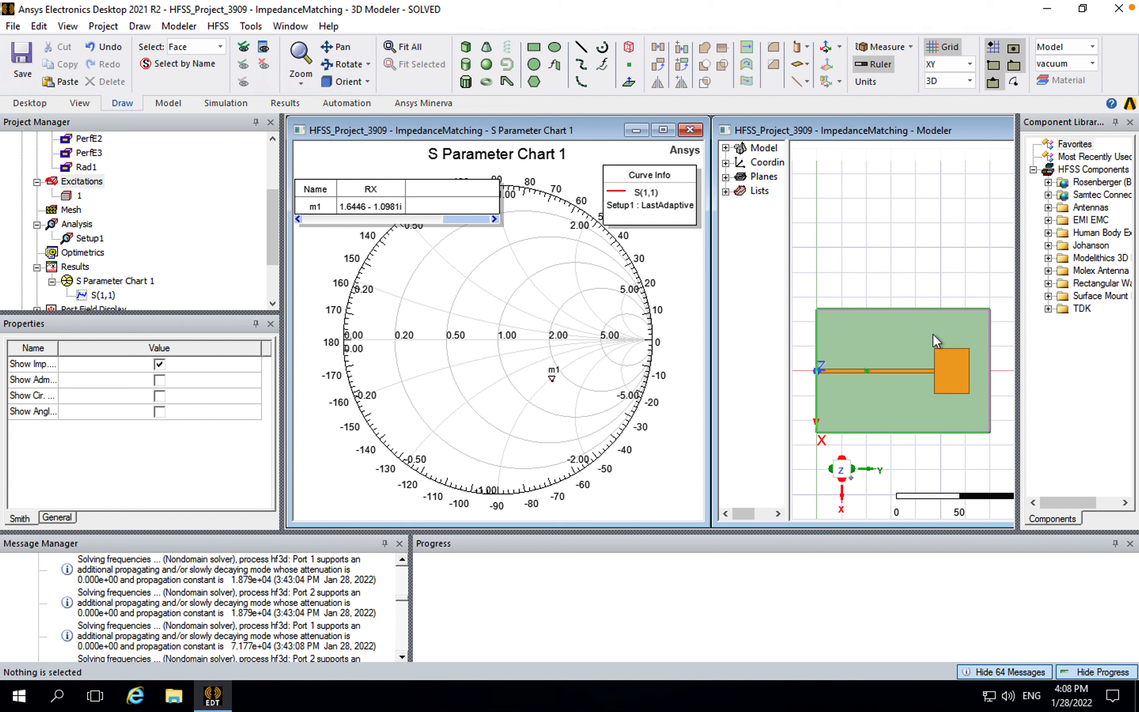
- Enable deembedding on wave port 1 with a distance of MS_L and highlight the port to show its deembed arrow
{"action": "left_click", "coordinate": [79, 196]}
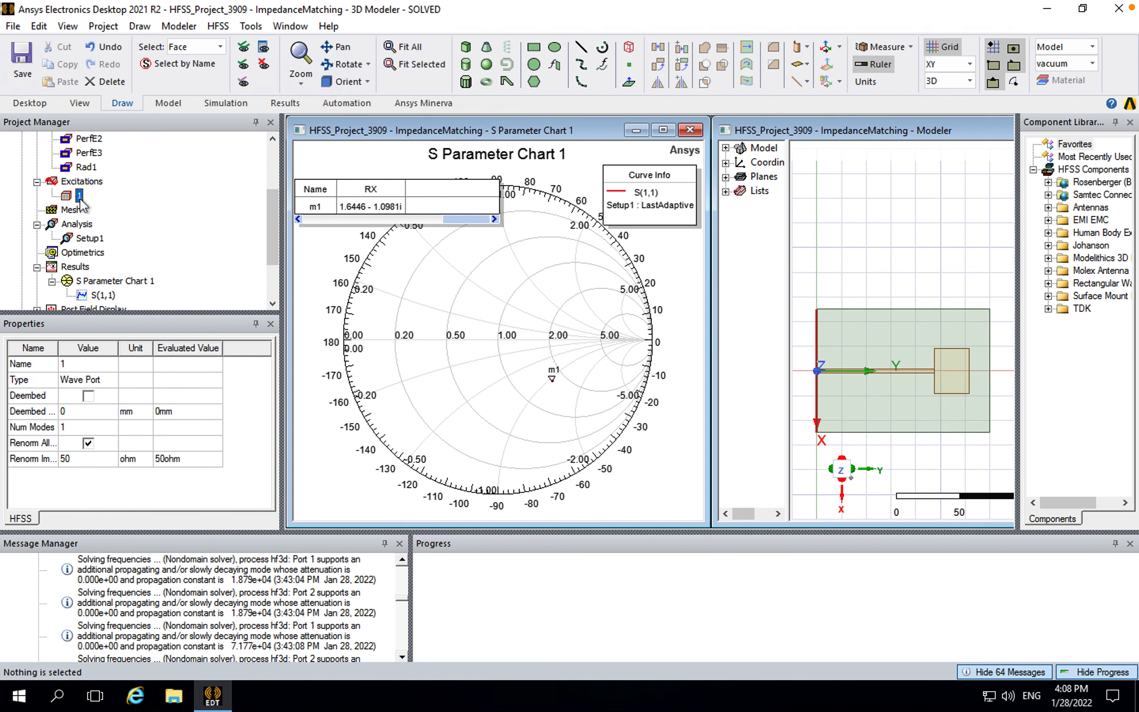
{"action": "double_click", "coordinate": [76, 198]}
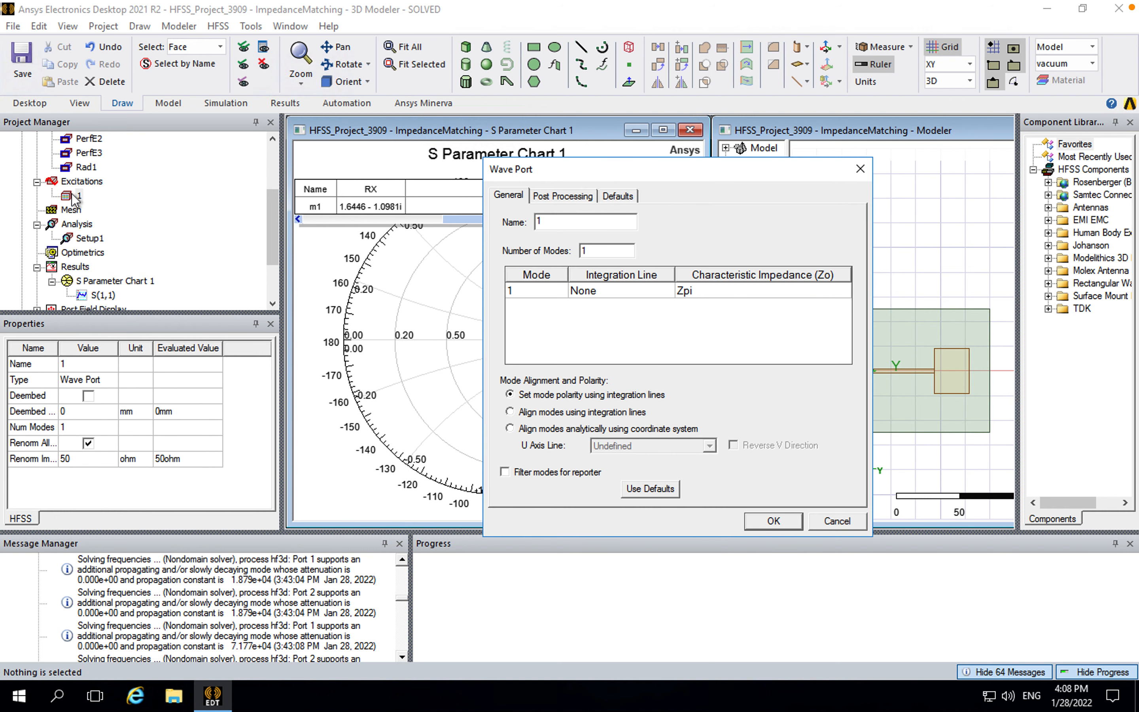
{"action": "left_click_drag", "start_coordinate": [697, 176], "coordinate": [274, 149]}
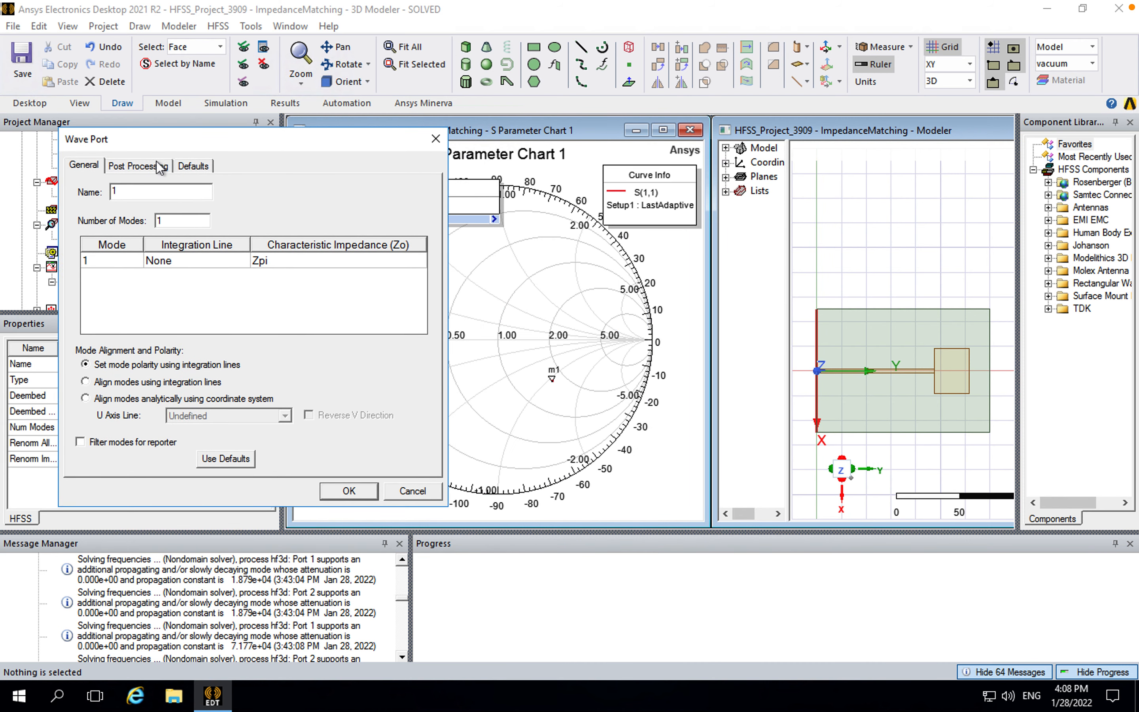
{"action": "left_click", "coordinate": [141, 165]}
{"action": "left_click", "coordinate": [117, 346]}
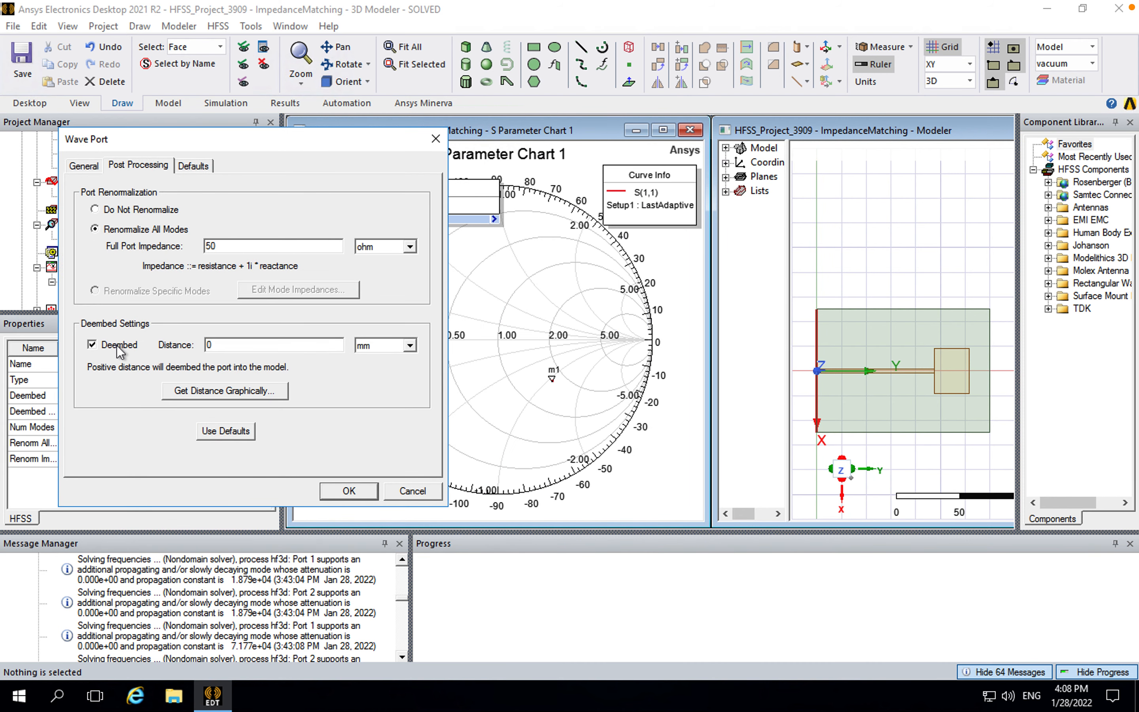
{"action": "left_click", "coordinate": [221, 346]}
{"action": "double_click", "coordinate": [204, 346]}
{"action": "type", "text": "MS_L"}
{"action": "left_click", "coordinate": [345, 490]}
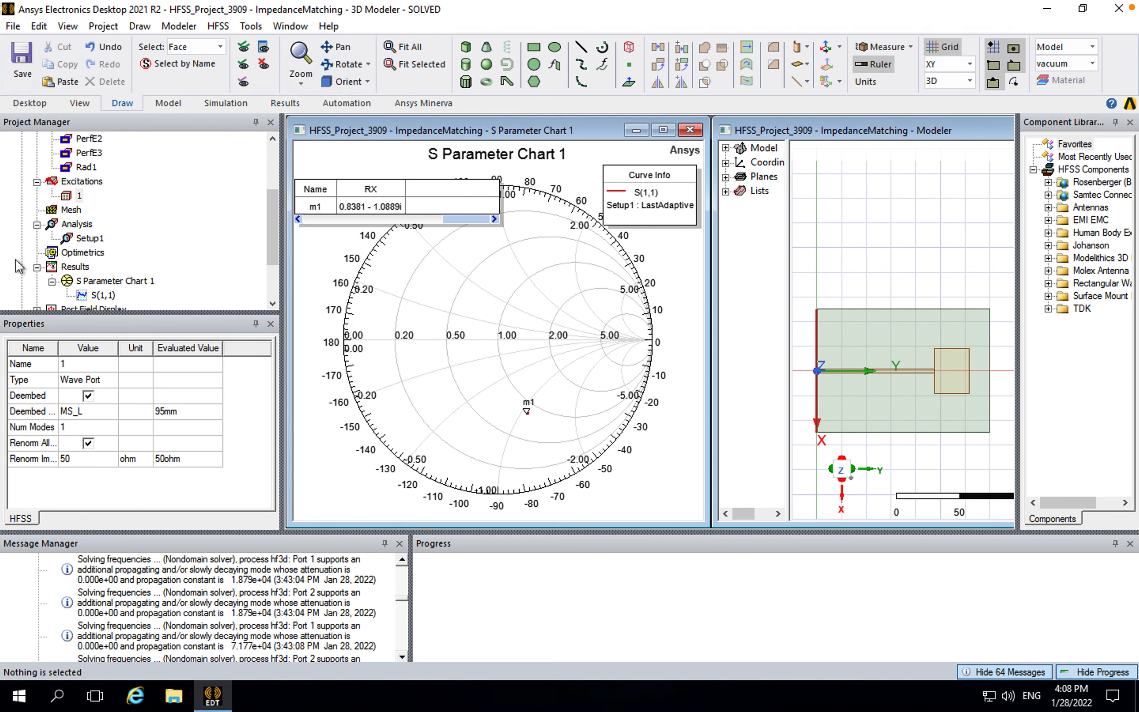
{"action": "left_click", "coordinate": [79, 195]}
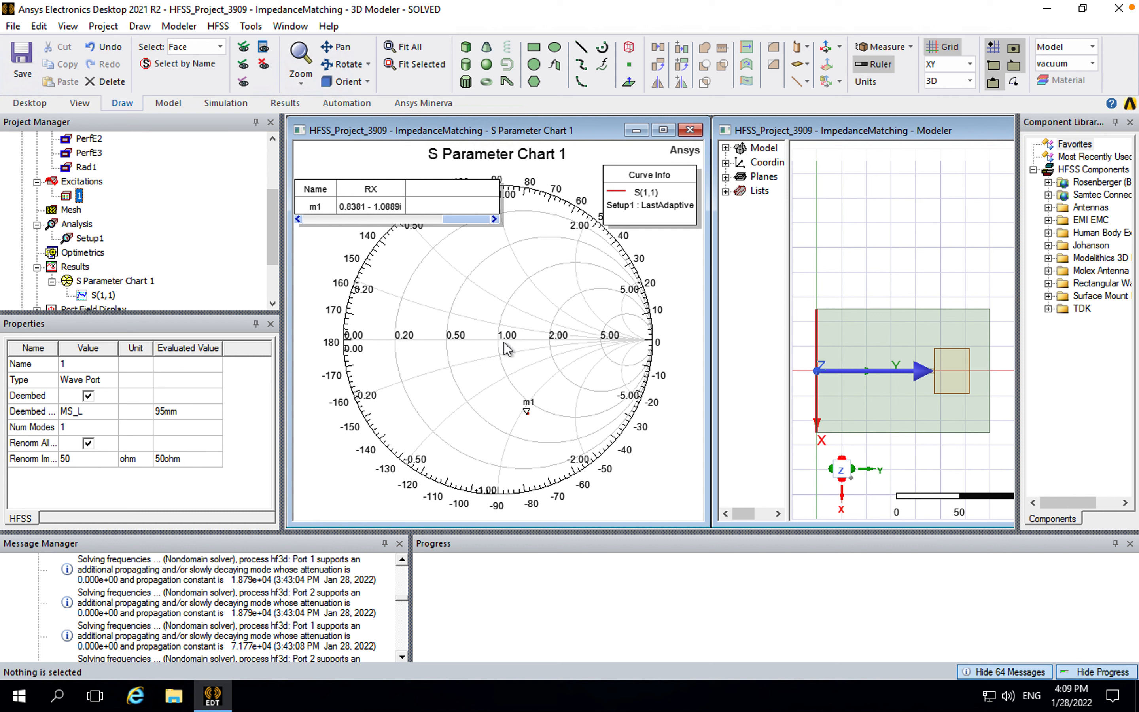
- Turn off deembedding for wave port 1 while keeping renormalization to 50 ohm enabled
{"action": "left_click", "coordinate": [541, 365]}
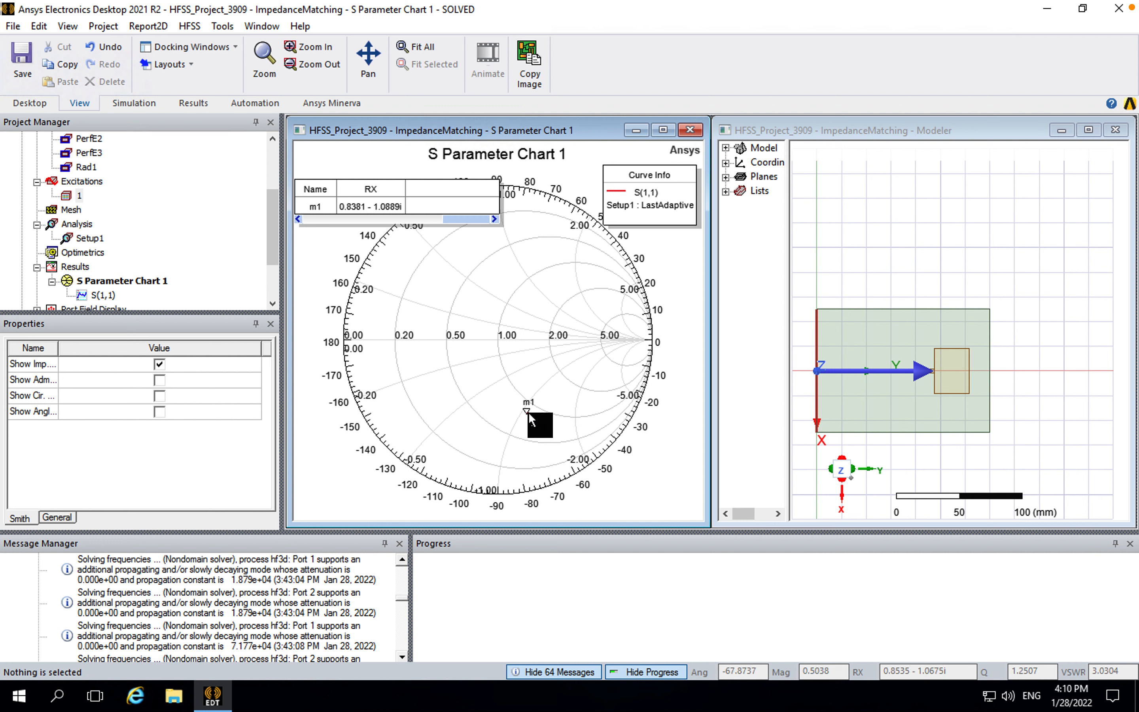
{"action": "left_click", "coordinate": [79, 196]}
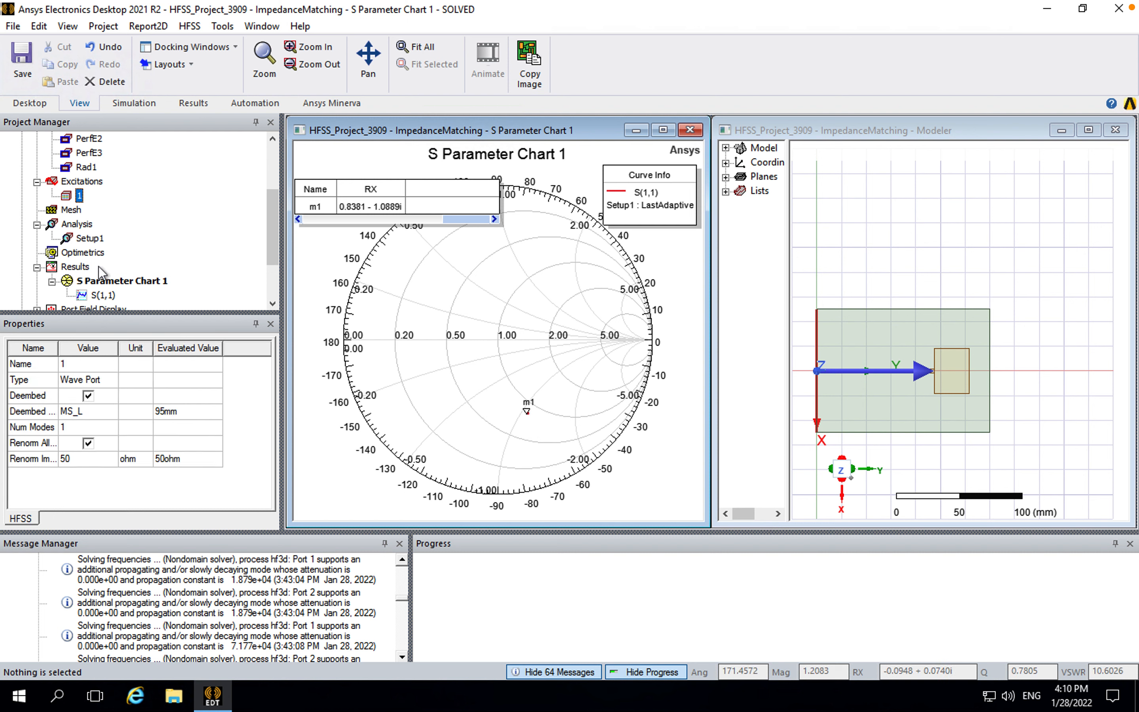
{"action": "left_click", "coordinate": [89, 443]}
{"action": "left_click", "coordinate": [89, 443]}
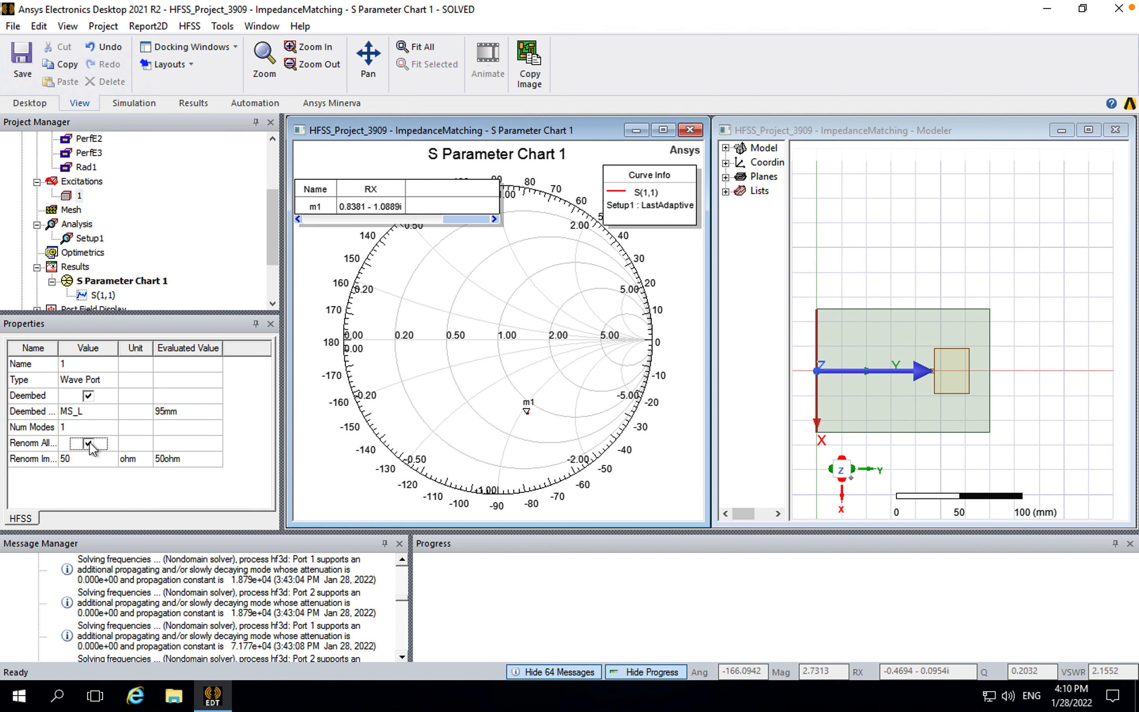
{"action": "left_click", "coordinate": [88, 395]}
{"action": "left_click", "coordinate": [88, 395]}
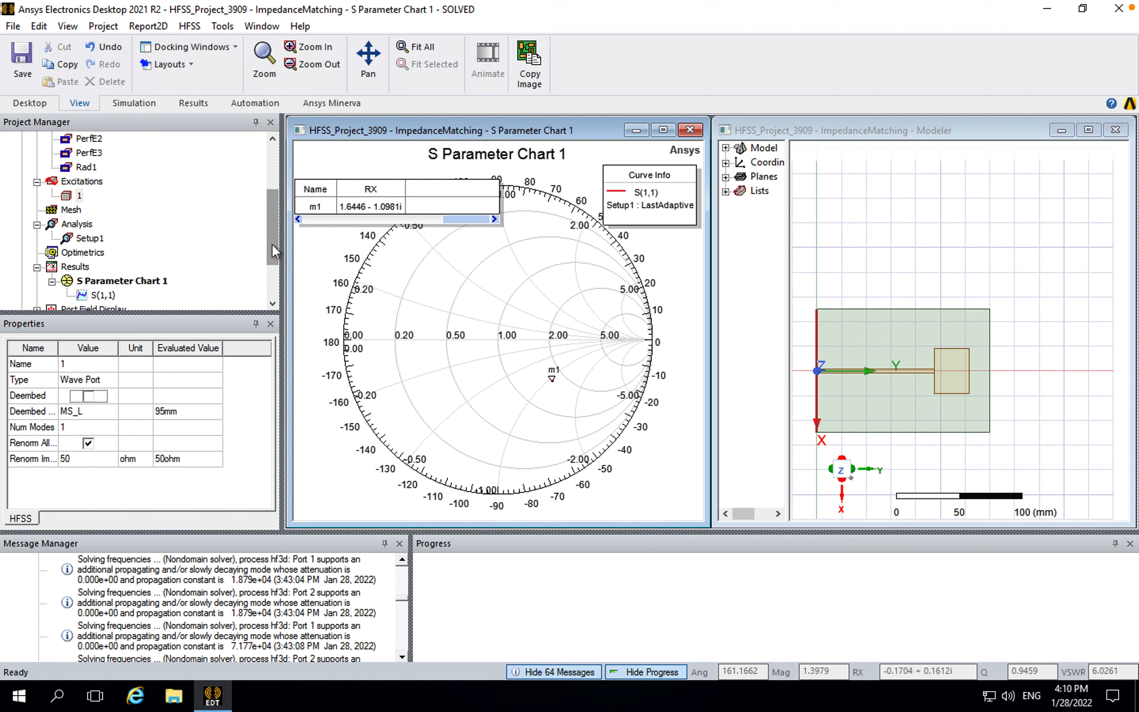
- Close the Smith chart window, maximize the ImpedanceMatching model window and orient the model to the isometric view
{"action": "left_click_drag", "start_coordinate": [273, 244], "coordinate": [272, 200]}
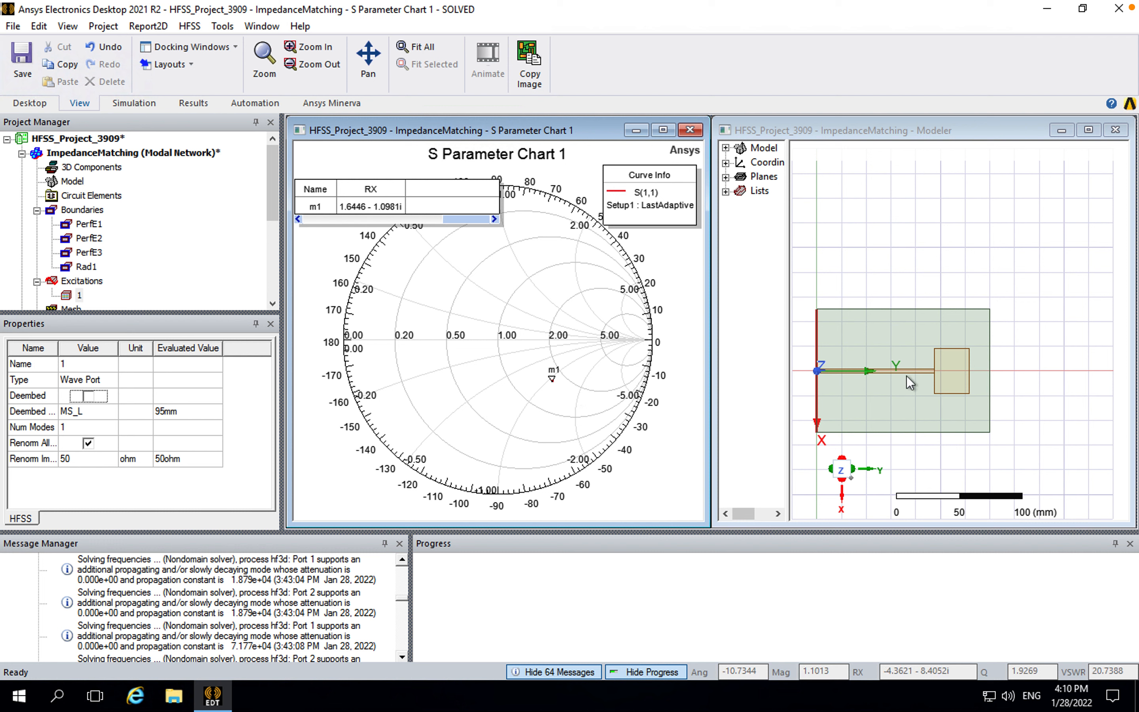
{"action": "left_click", "coordinate": [138, 161]}
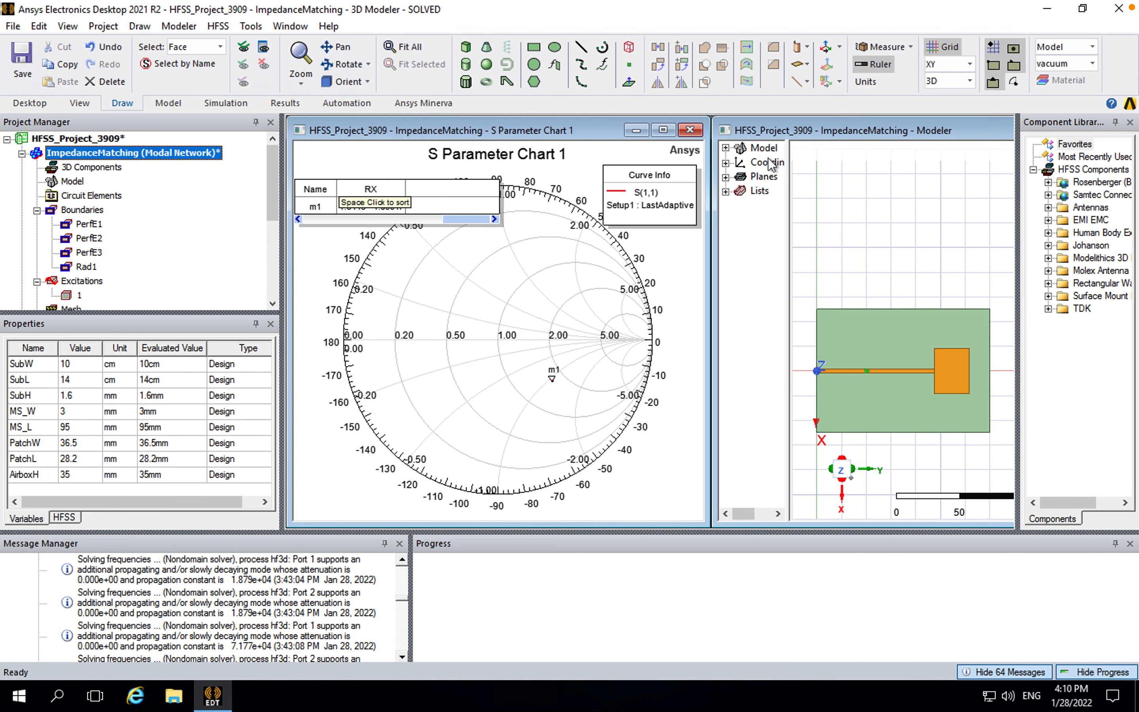
{"action": "left_click", "coordinate": [690, 131]}
{"action": "double_click", "coordinate": [778, 131]}
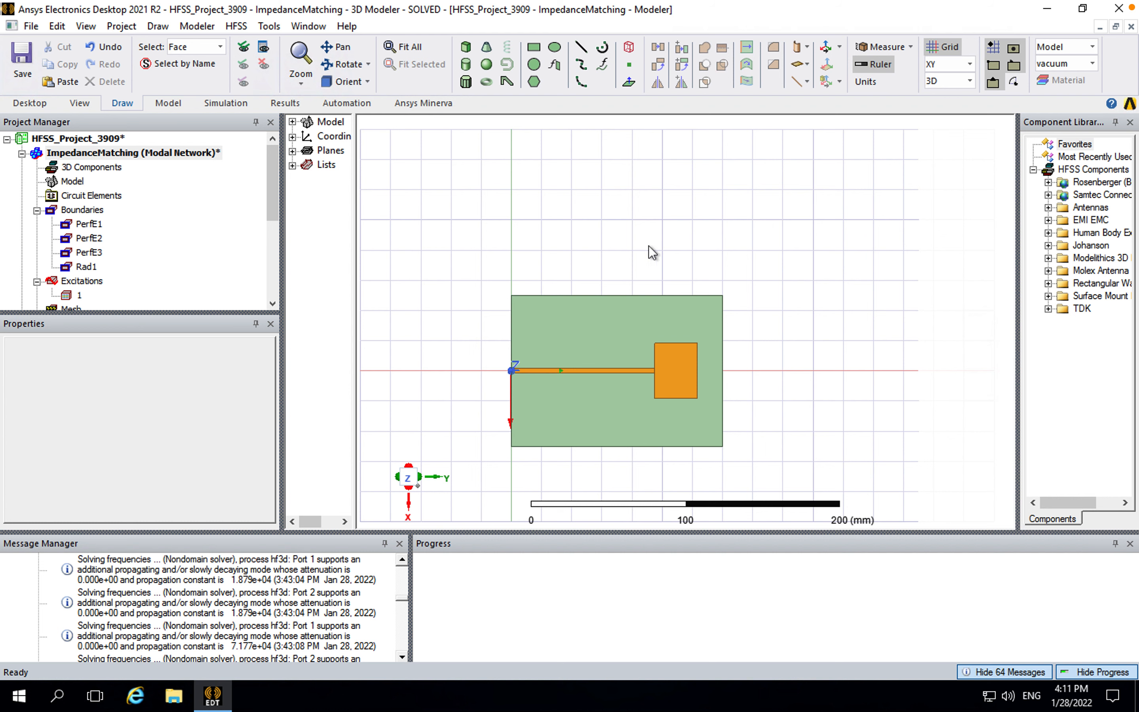
{"action": "left_click", "coordinate": [368, 82]}
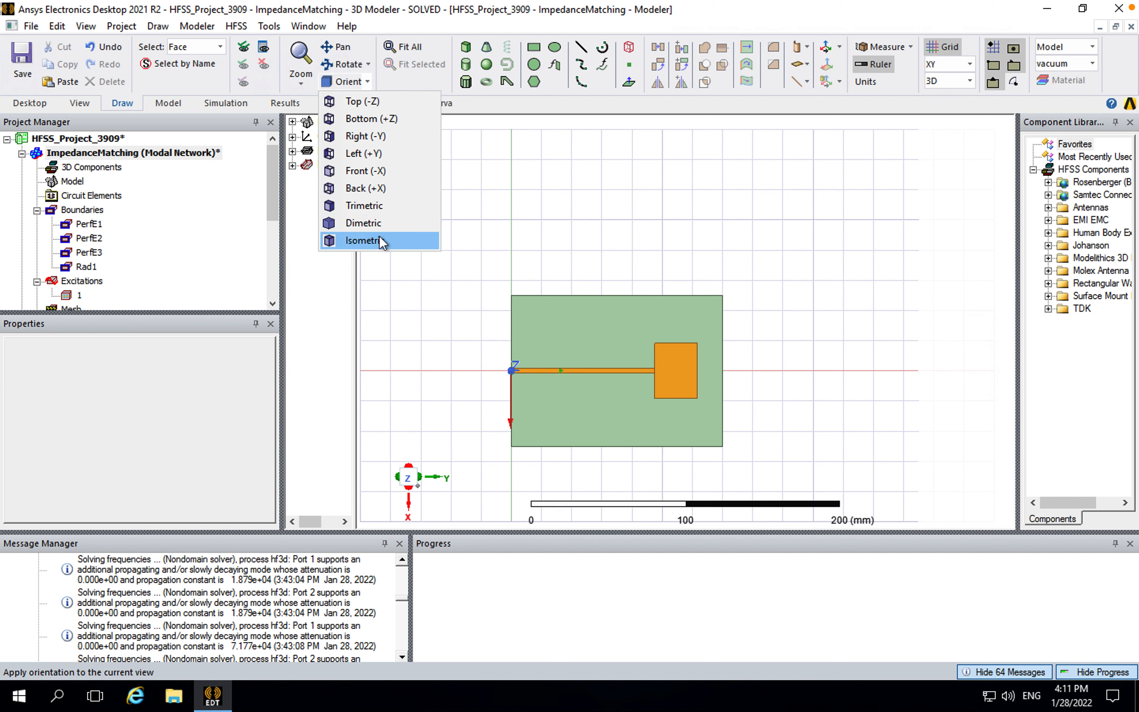
{"action": "left_click", "coordinate": [379, 235]}
- Dismiss the prompt of the started rectangle and save the project HFSS_Project_3909
{"action": "left_click", "coordinate": [534, 47]}
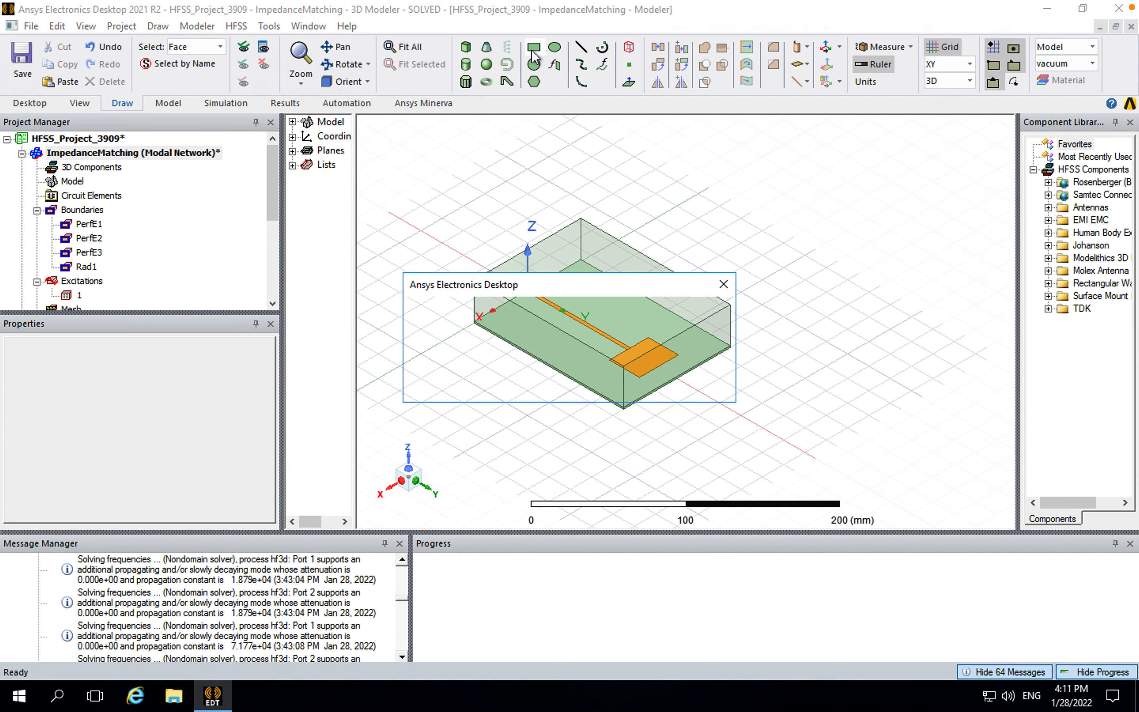
{"action": "left_click", "coordinate": [677, 380]}
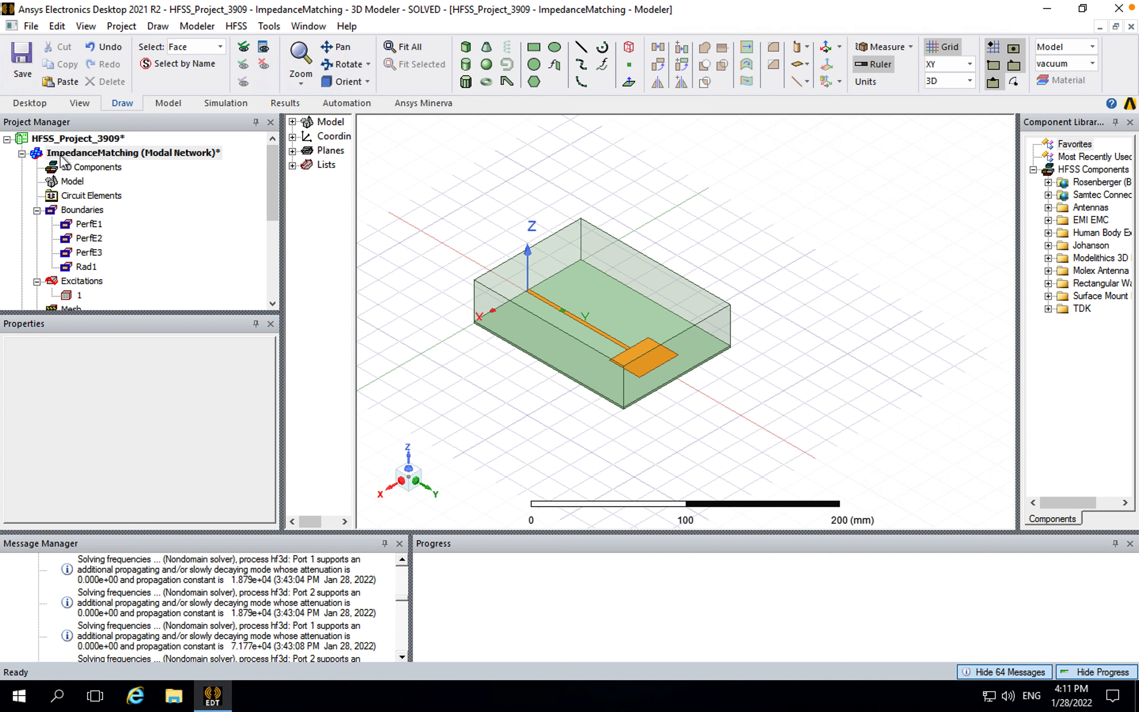
{"action": "left_click", "coordinate": [71, 139]}
{"action": "left_click", "coordinate": [25, 62]}
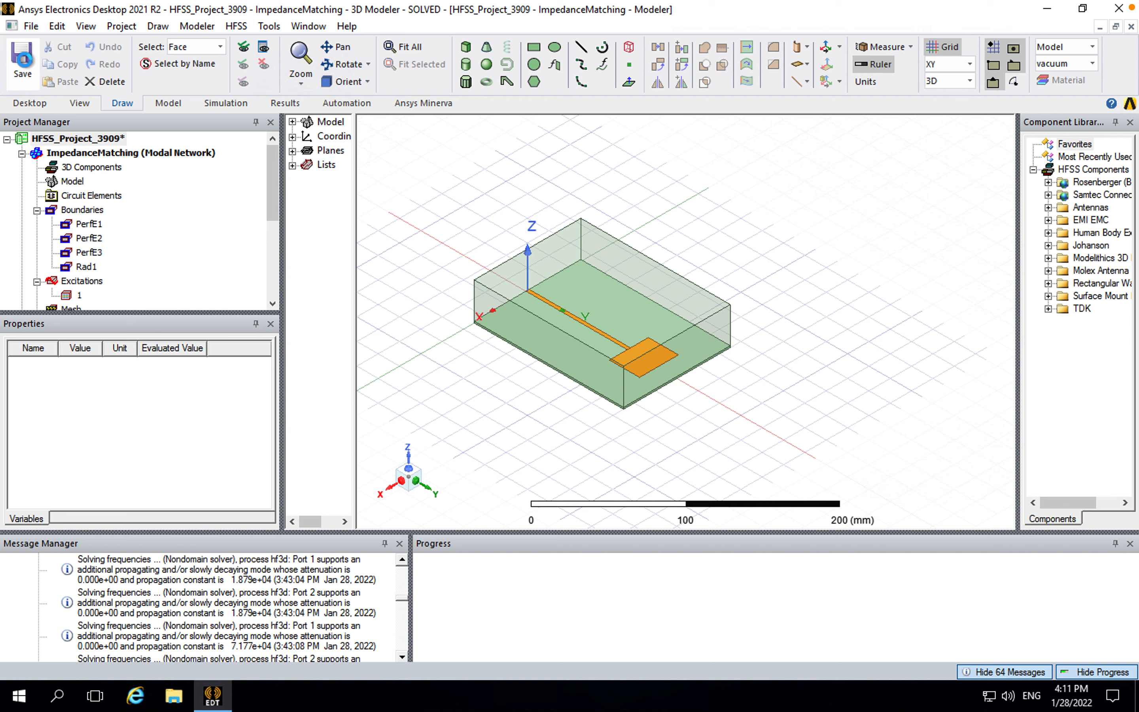
- Draw a rectangle as a model object beside the feed line from 15, 65, 0 mm, about 15 by 5 mm
{"action": "left_click", "coordinate": [167, 153]}
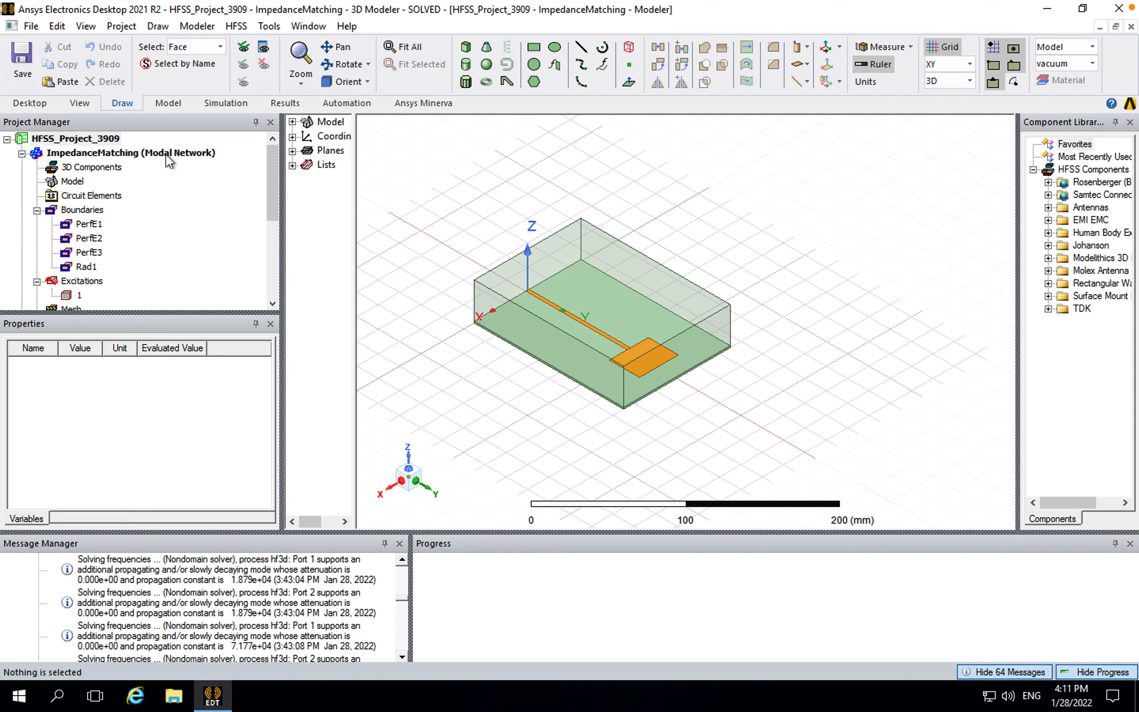
{"action": "left_click", "coordinate": [534, 46]}
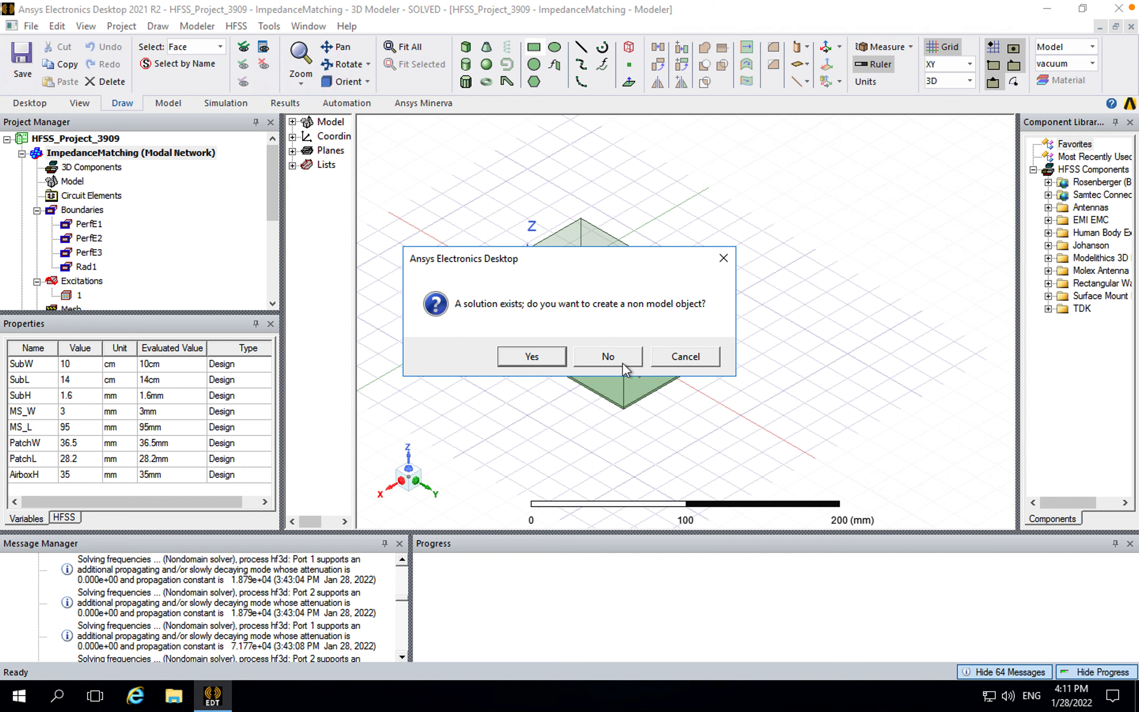
{"action": "left_click", "coordinate": [608, 356]}
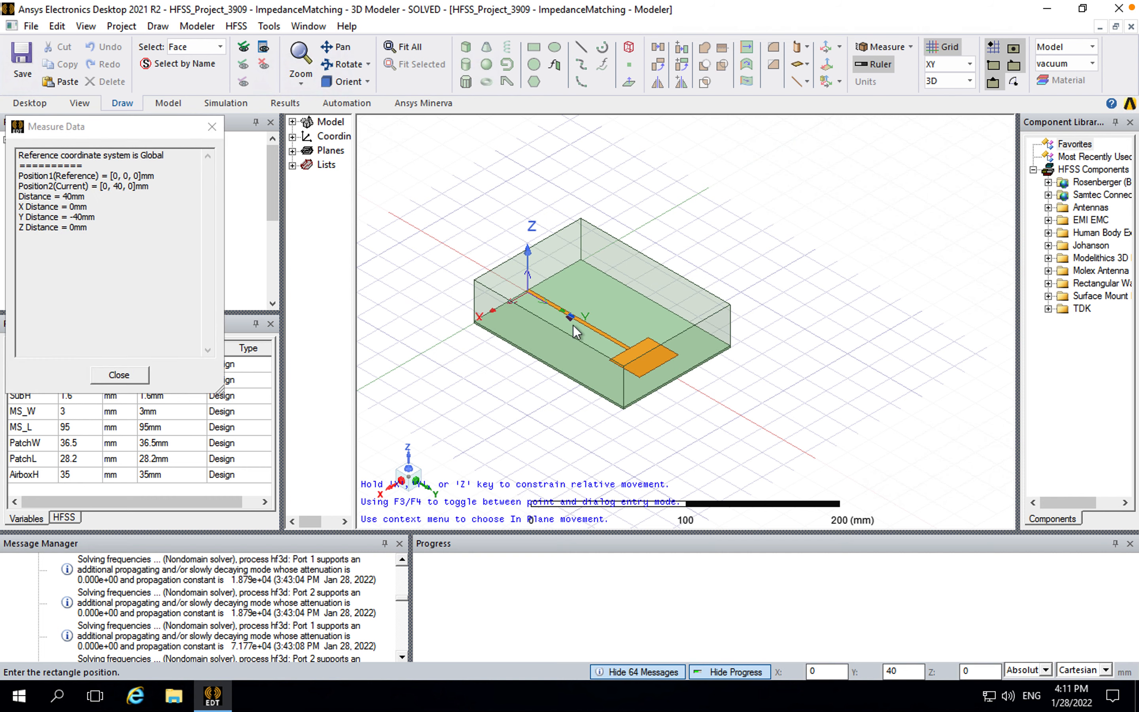
{"action": "scroll", "coordinate": [568, 332], "scroll_direction": "up", "scroll_amount": 3}
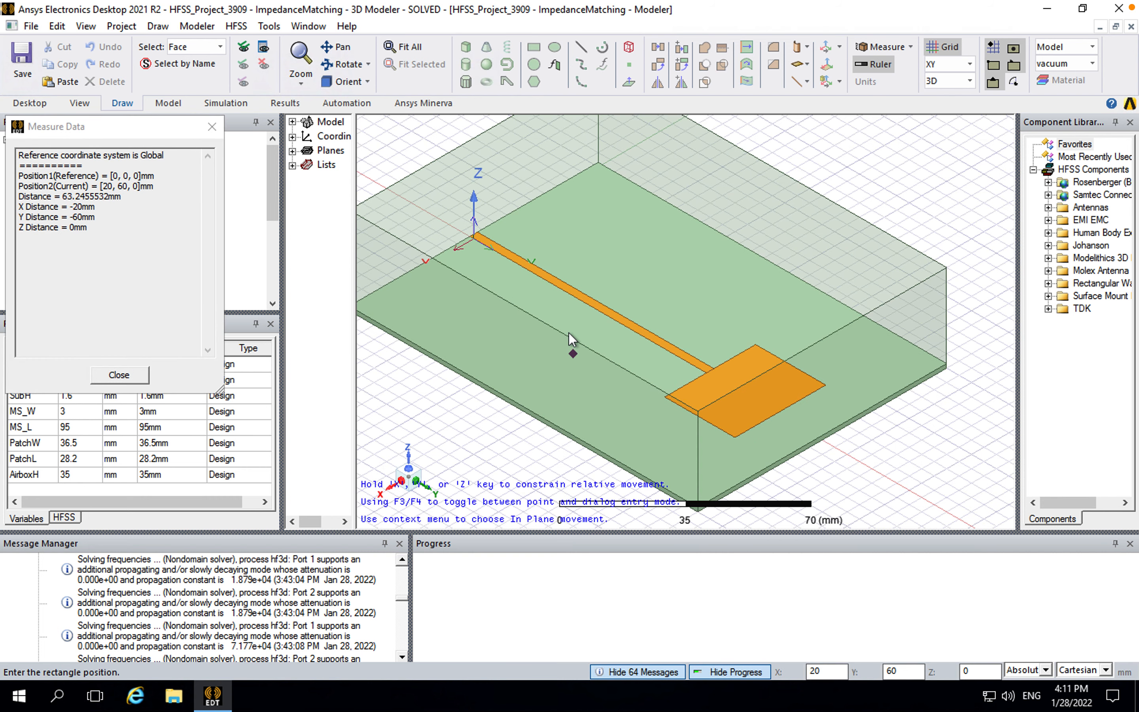
{"action": "left_click", "coordinate": [601, 352]}
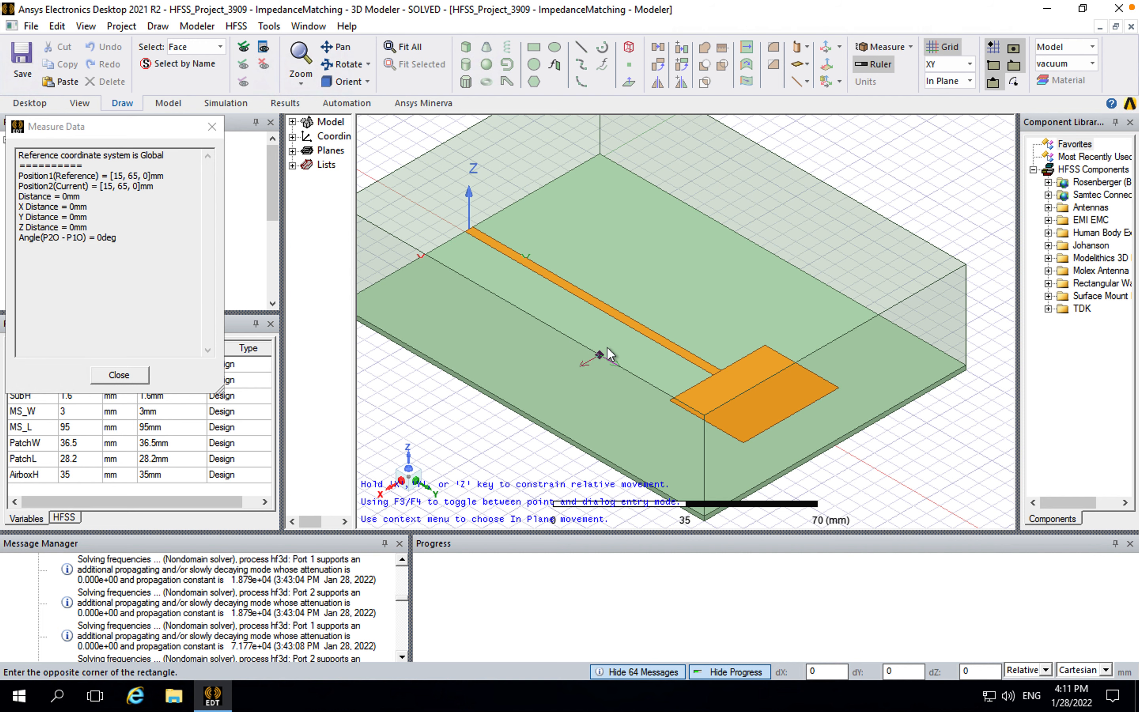
{"action": "left_click", "coordinate": [623, 321]}
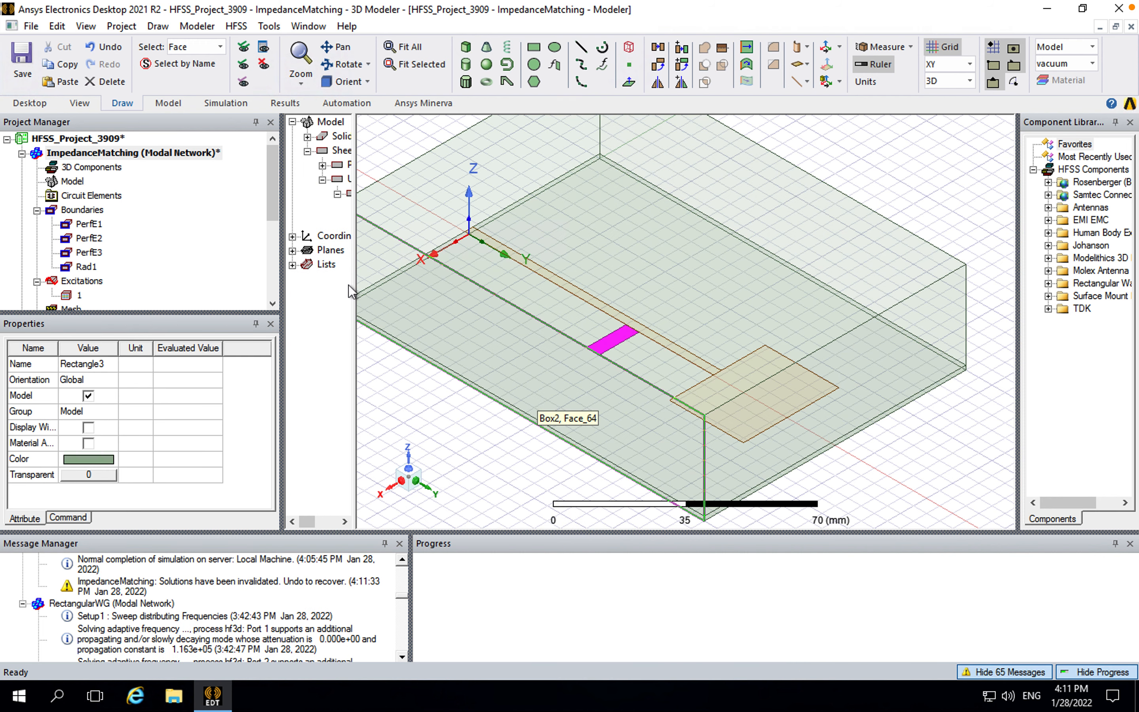
- Widen the model tree and set the Z position of the new rectangle to SubH
{"action": "left_click_drag", "start_coordinate": [354, 278], "coordinate": [447, 282]}
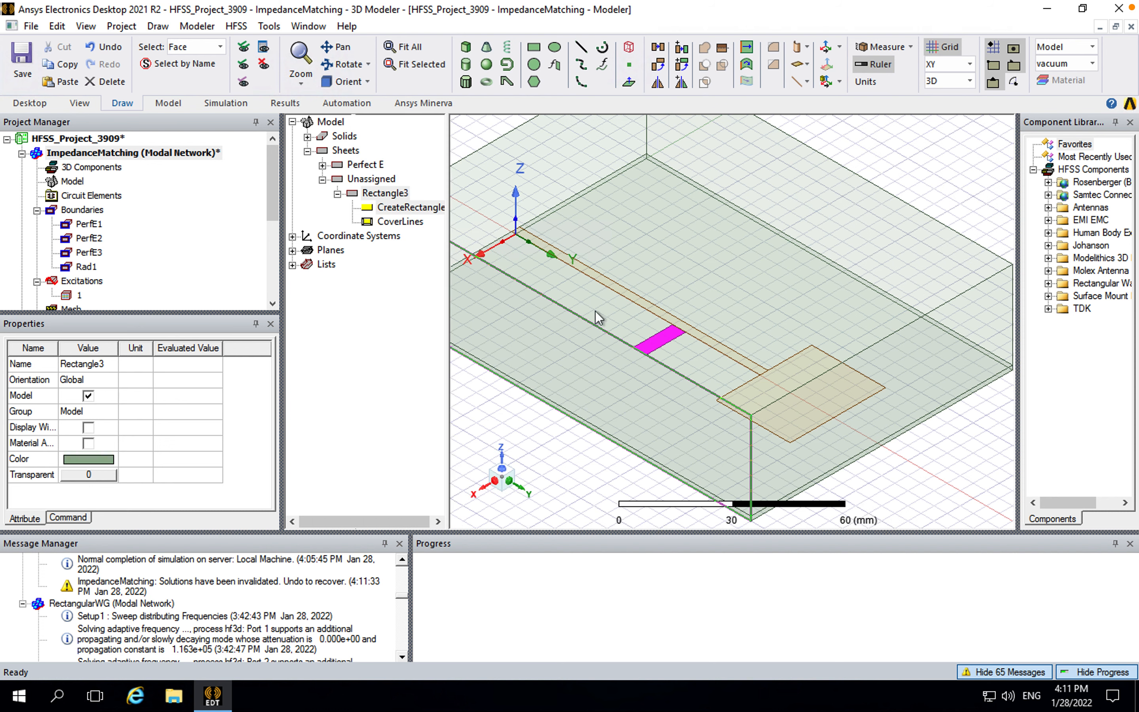
{"action": "left_click", "coordinate": [410, 207]}
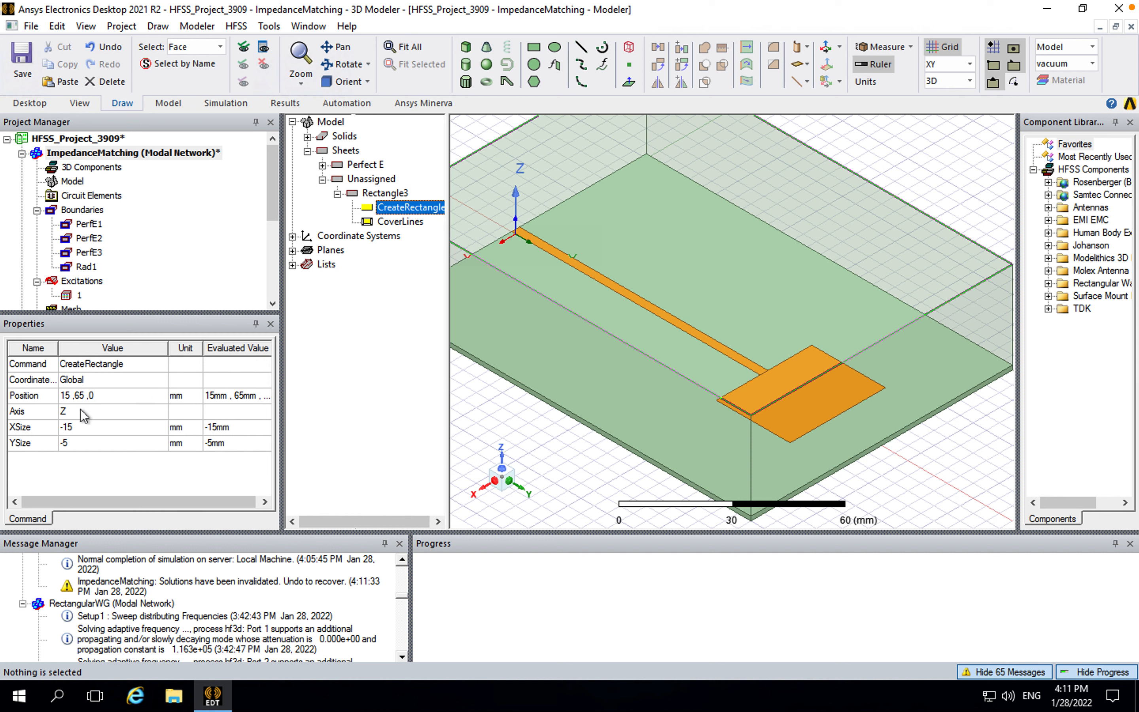
{"action": "left_click", "coordinate": [122, 397]}
{"action": "key", "text": "BackSpace"}
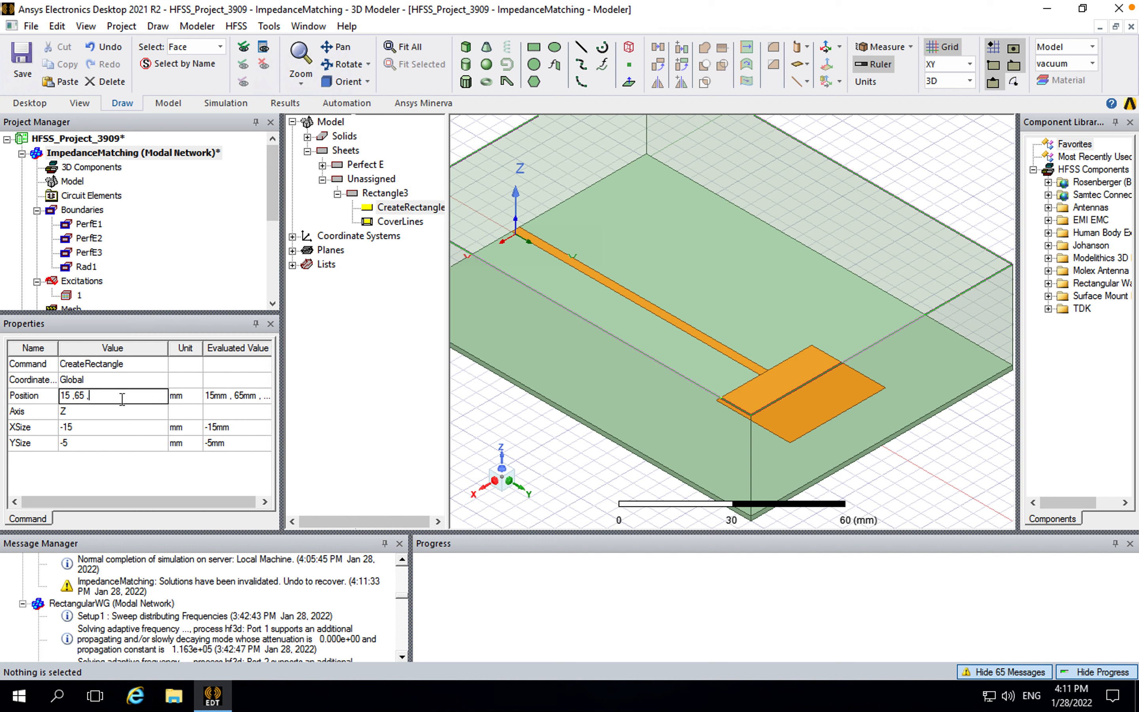
{"action": "type", "text": "SubH"}
{"action": "left_click", "coordinate": [108, 409]}
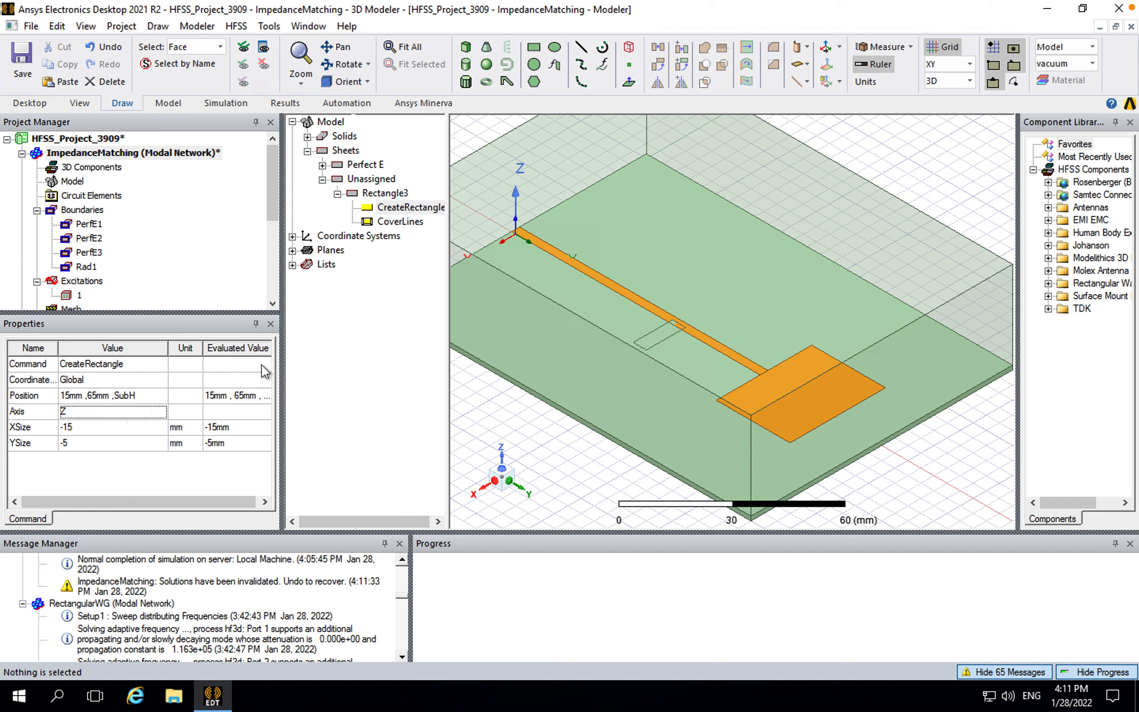
- Set the Y coordinate of the new rectangle's position to MS_W/2
{"action": "left_click", "coordinate": [100, 395]}
{"action": "left_click", "coordinate": [104, 396]}
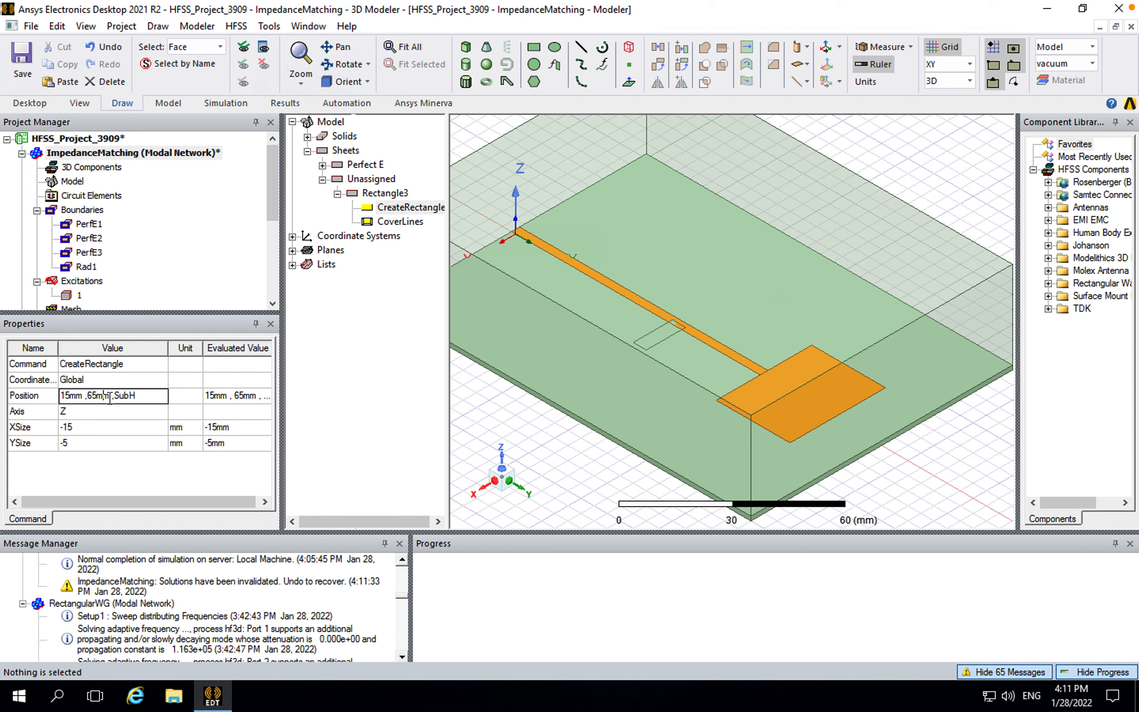
{"action": "left_click", "coordinate": [111, 396]}
{"action": "type", "text": "MS_W/2"}
{"action": "left_click", "coordinate": [116, 410]}
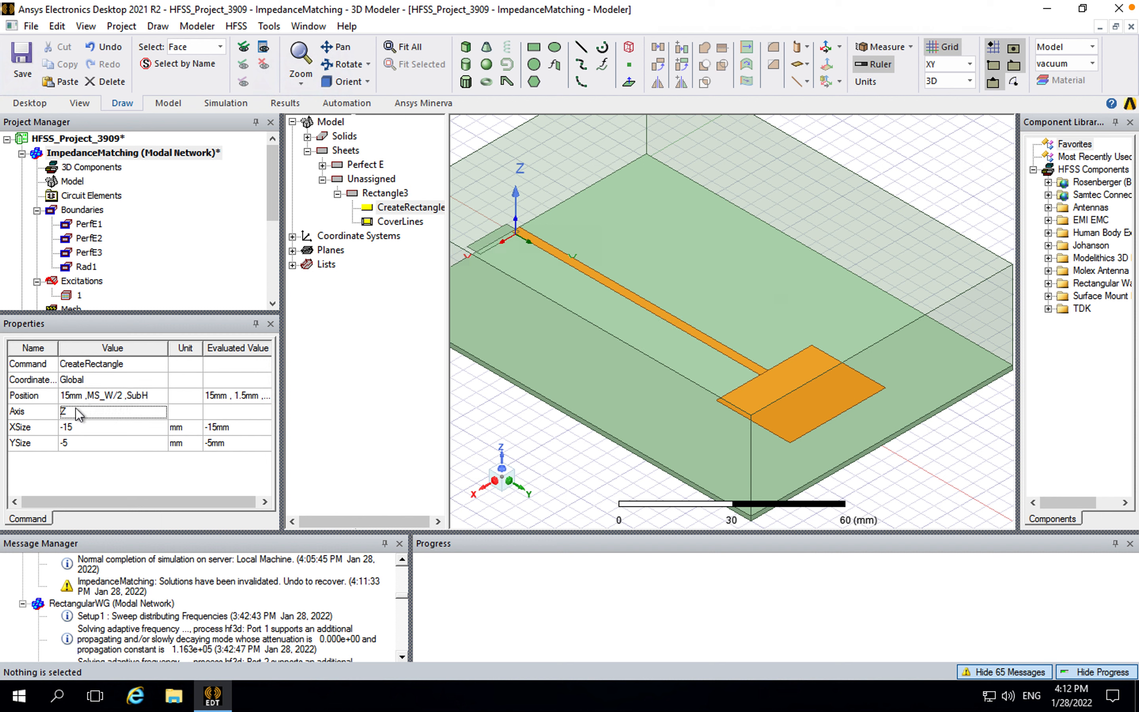
- Set the Y coordinate of the new rectangle's position to MS_L - sep and define the new variable sep as 10mm
{"action": "left_click", "coordinate": [103, 400]}
{"action": "left_click", "coordinate": [125, 396]}
{"action": "key", "text": "BackSpace"}
{"action": "key", "text": "BackSpace"}
{"action": "key", "text": "BackSpace"}
{"action": "key", "text": "BackSpace"}
{"action": "key", "text": "BackSpace"}
{"action": "key", "text": "BackSpace"}
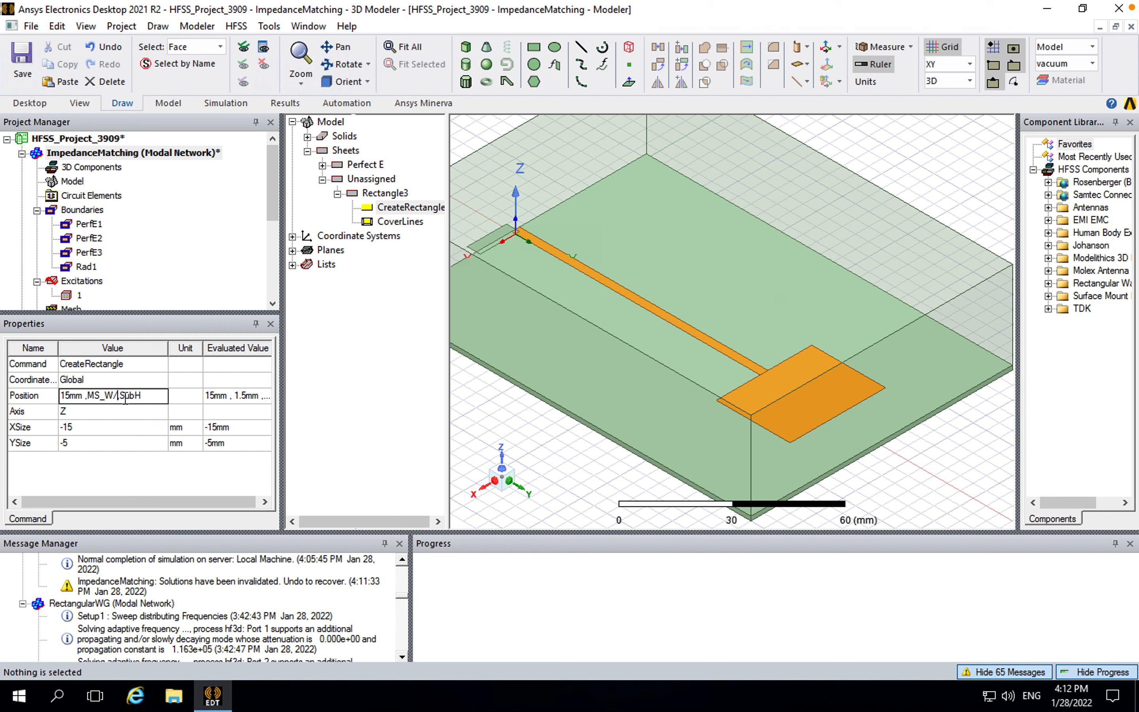
{"action": "key", "text": "BackSpace"}
{"action": "type", "text": "P"}
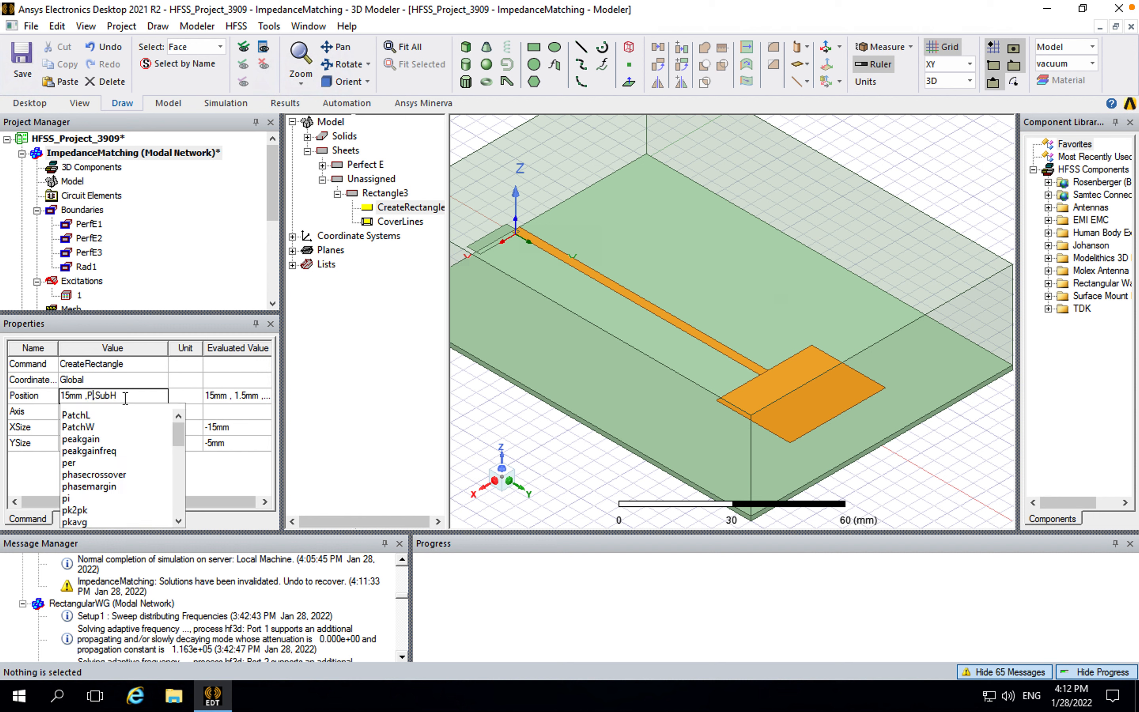
{"action": "key", "text": "BackSpace"}
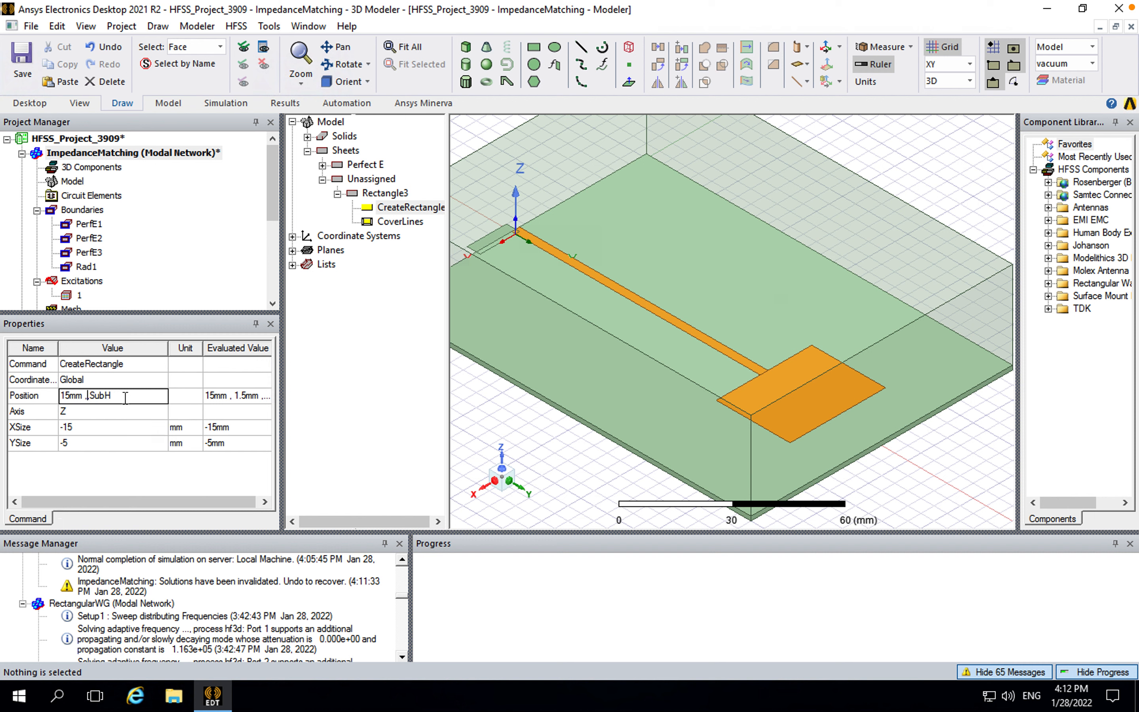
{"action": "type", "text": "MS_L,"}
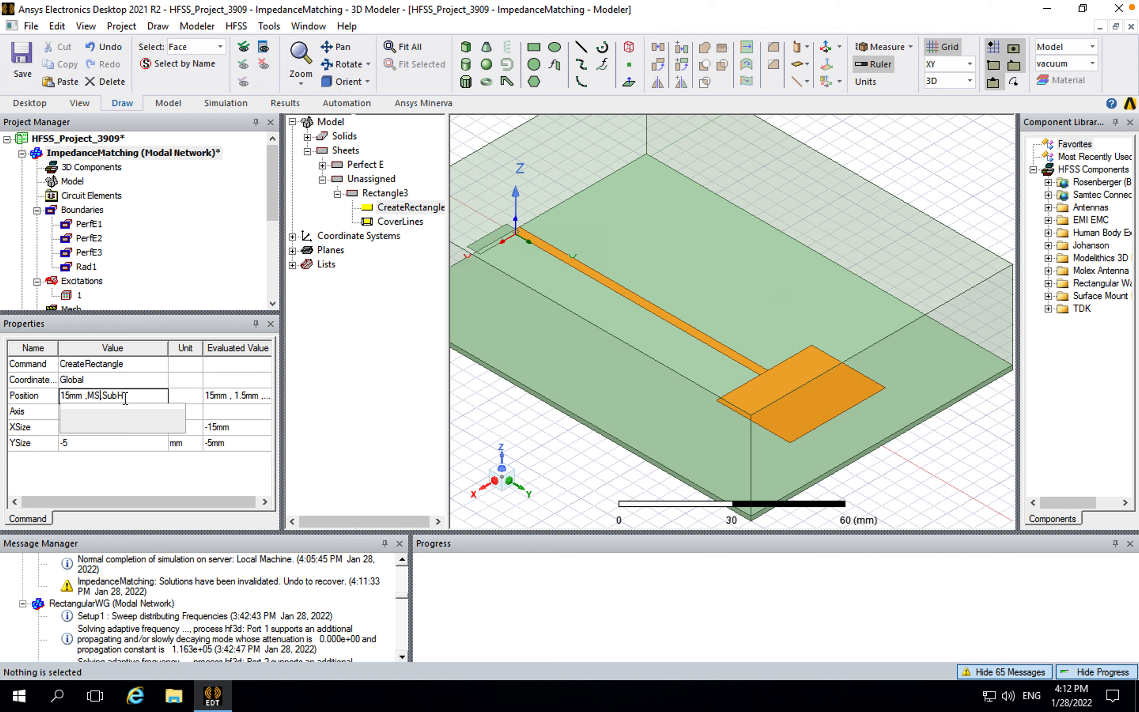
{"action": "type", "text": " - "}
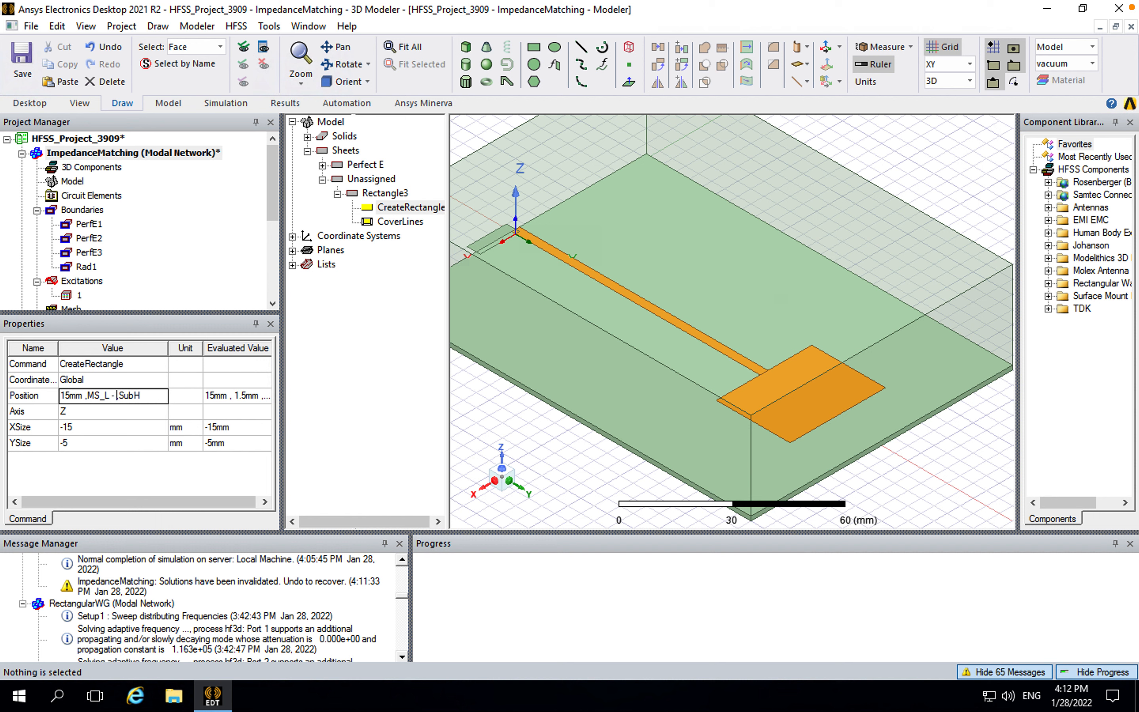
{"action": "type", "text": "sepa"}
{"action": "key", "text": "BackSpace"}
{"action": "key", "text": "Return"}
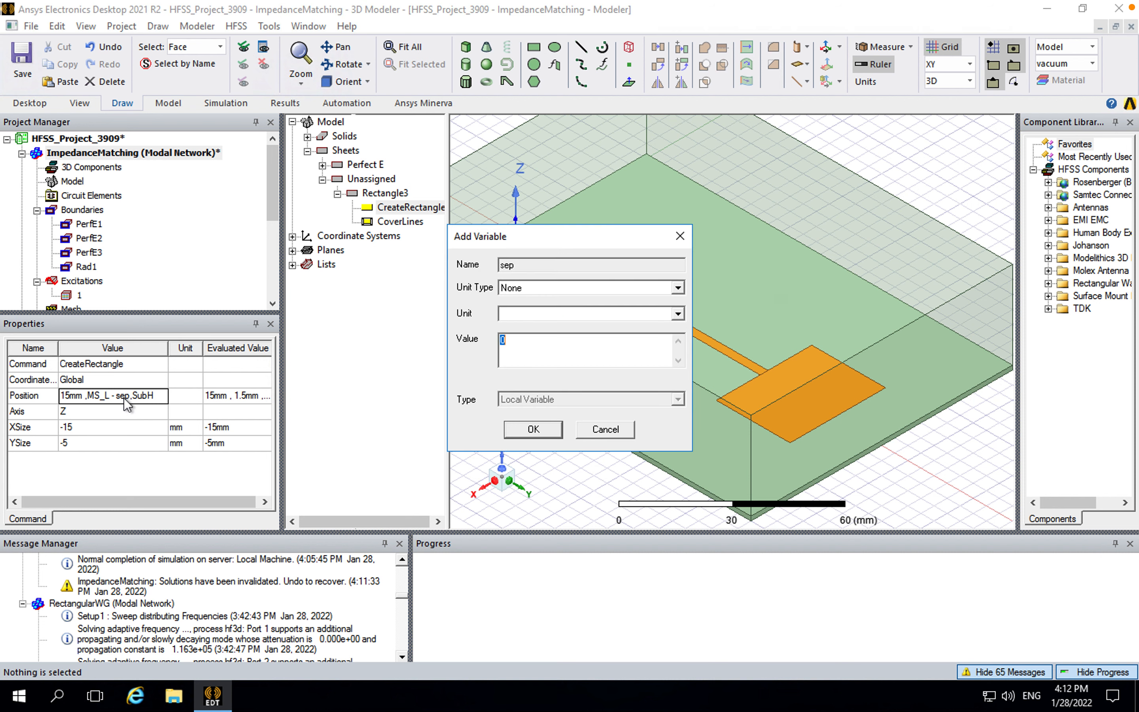
{"action": "type", "text": "10mm"}
{"action": "key", "text": "Return"}
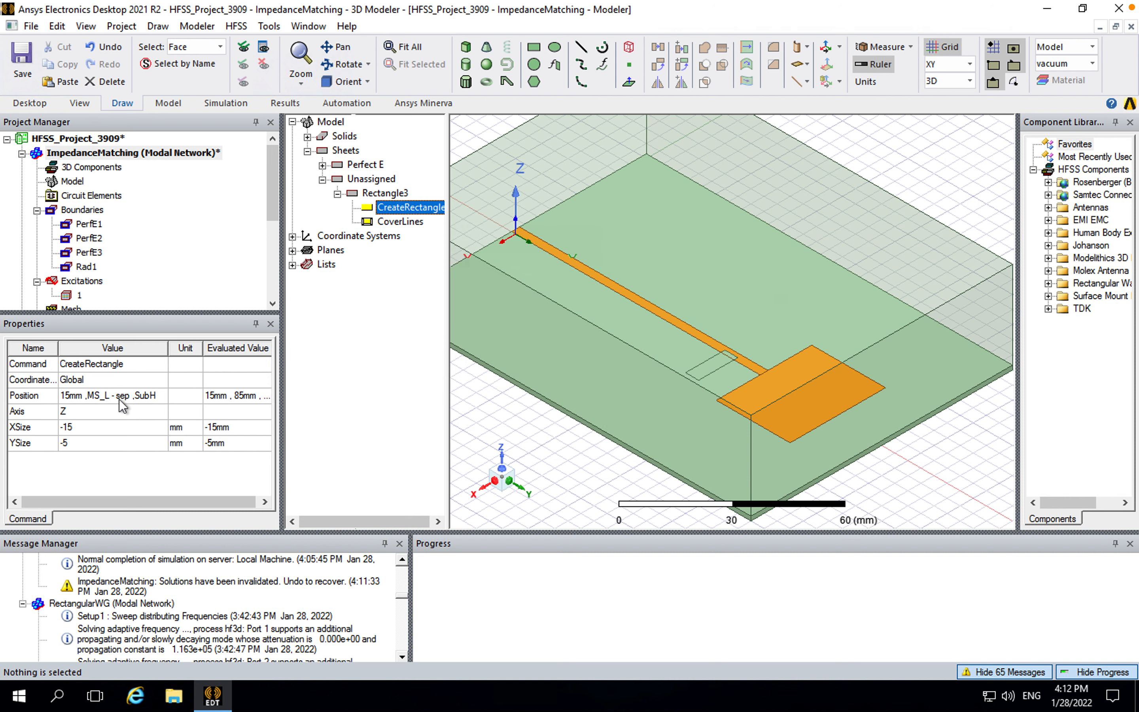
- Set the X coordinate of the new rectangle's position to MS_W/2
{"action": "key", "text": "BackSpace"}
{"action": "key", "text": "BackSpace"}
{"action": "key", "text": "BackSpace"}
{"action": "key", "text": "BackSpace"}
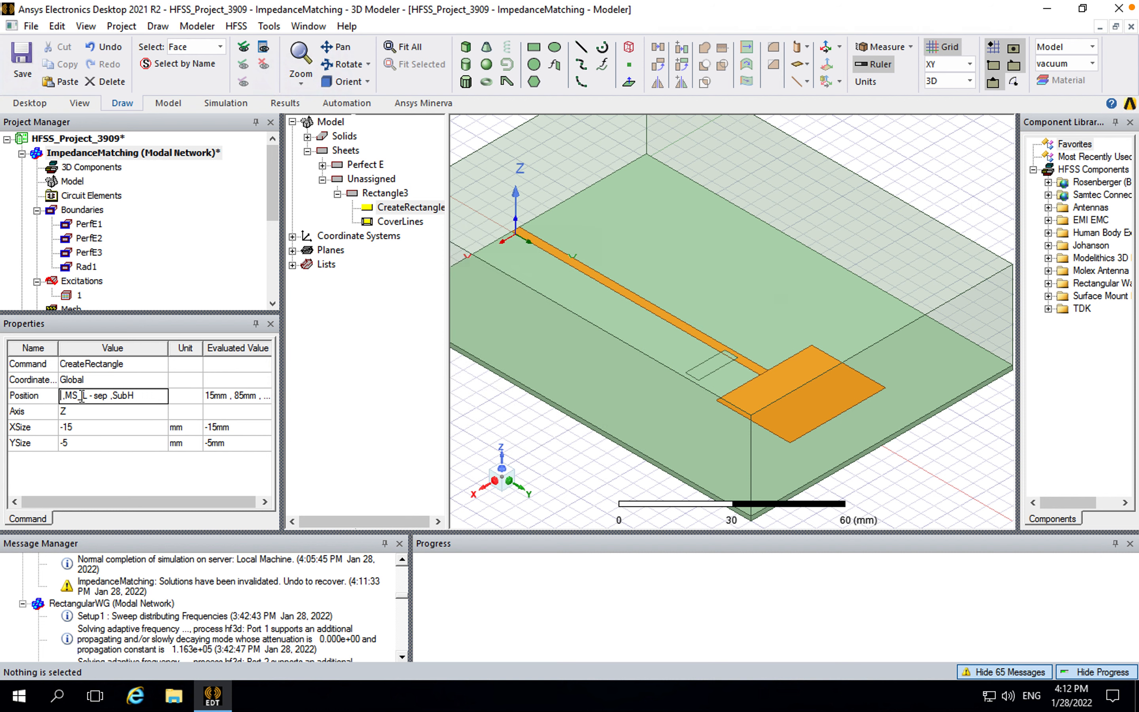
{"action": "type", "text": "MS_W/2"}
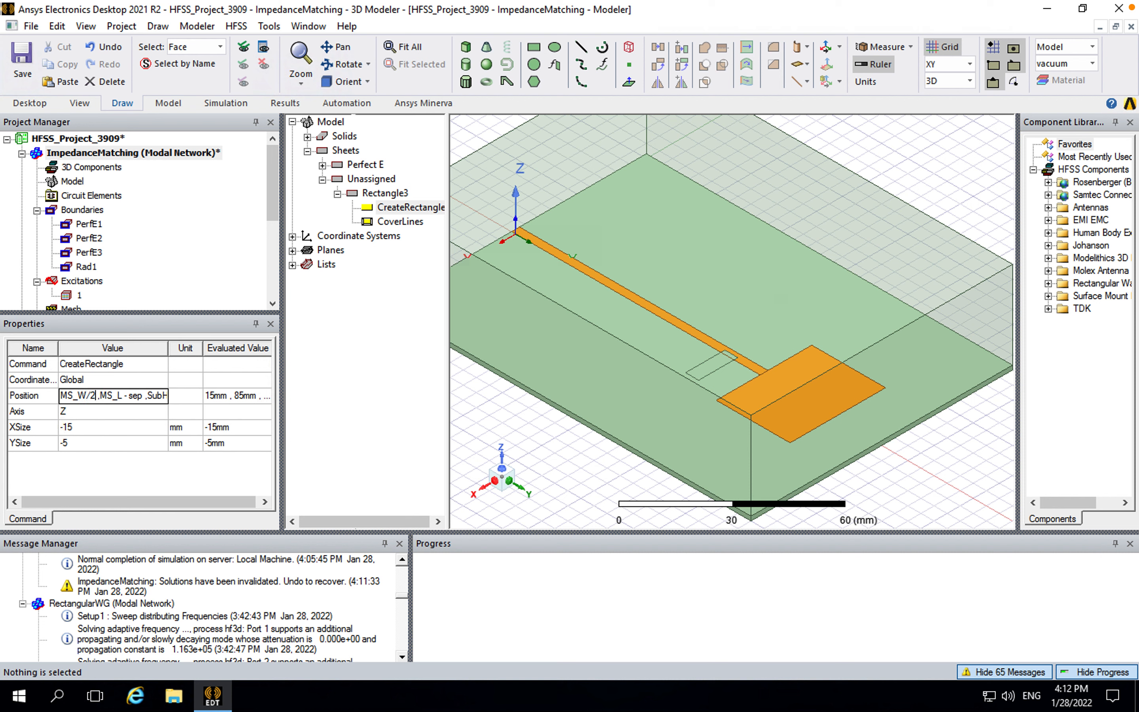
{"action": "key", "text": "Return"}
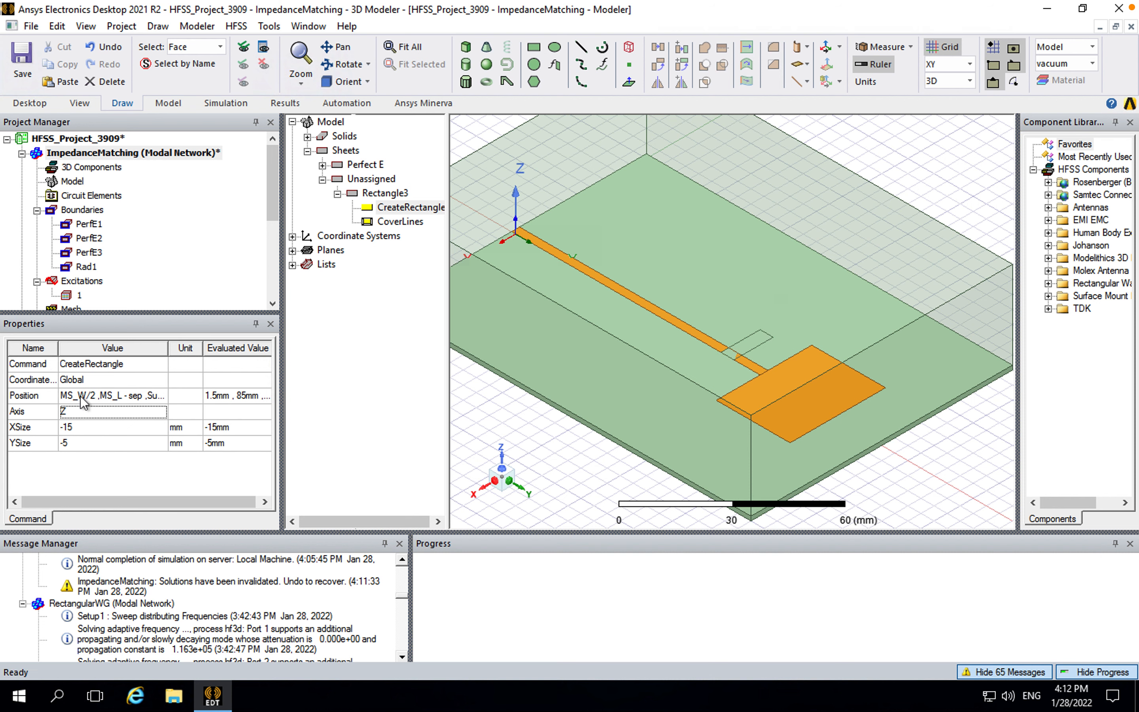
- Set the rectangle's XSize to a new variable stubL with a value of 10 mm
{"action": "left_click", "coordinate": [86, 430]}
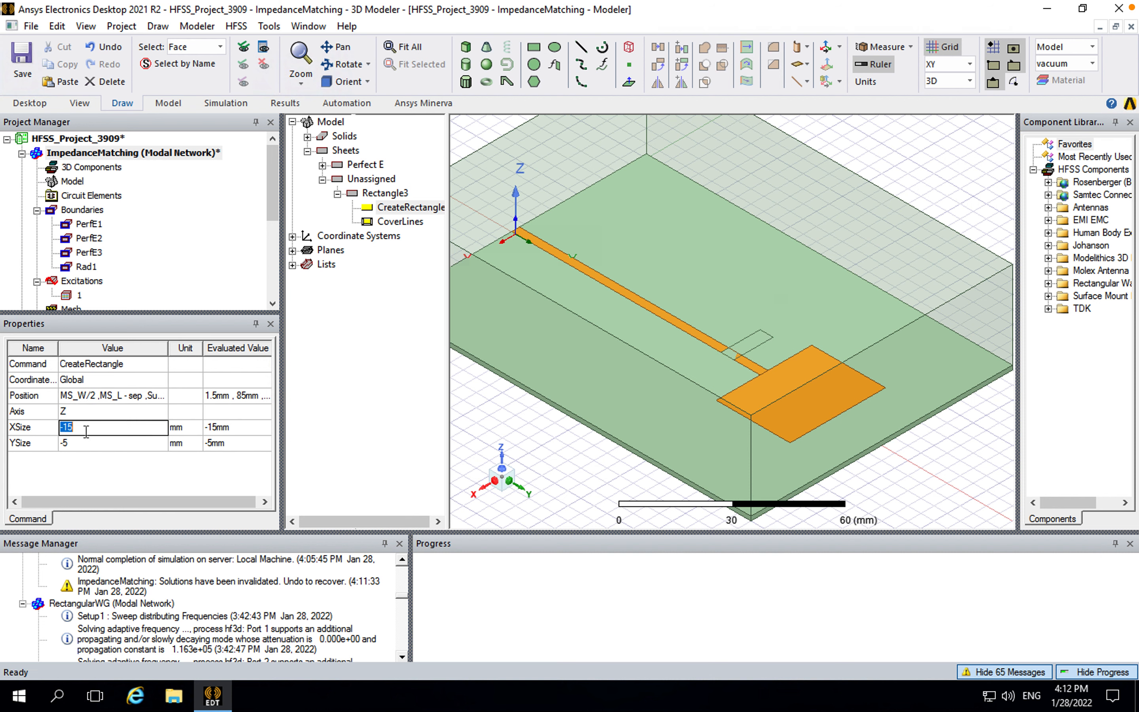
{"action": "type", "text": "stub"}
{"action": "type", "text": "_L"}
{"action": "key", "text": "BackSpace"}
{"action": "key", "text": "BackSpace"}
{"action": "type", "text": "L"}
{"action": "key", "text": "Return"}
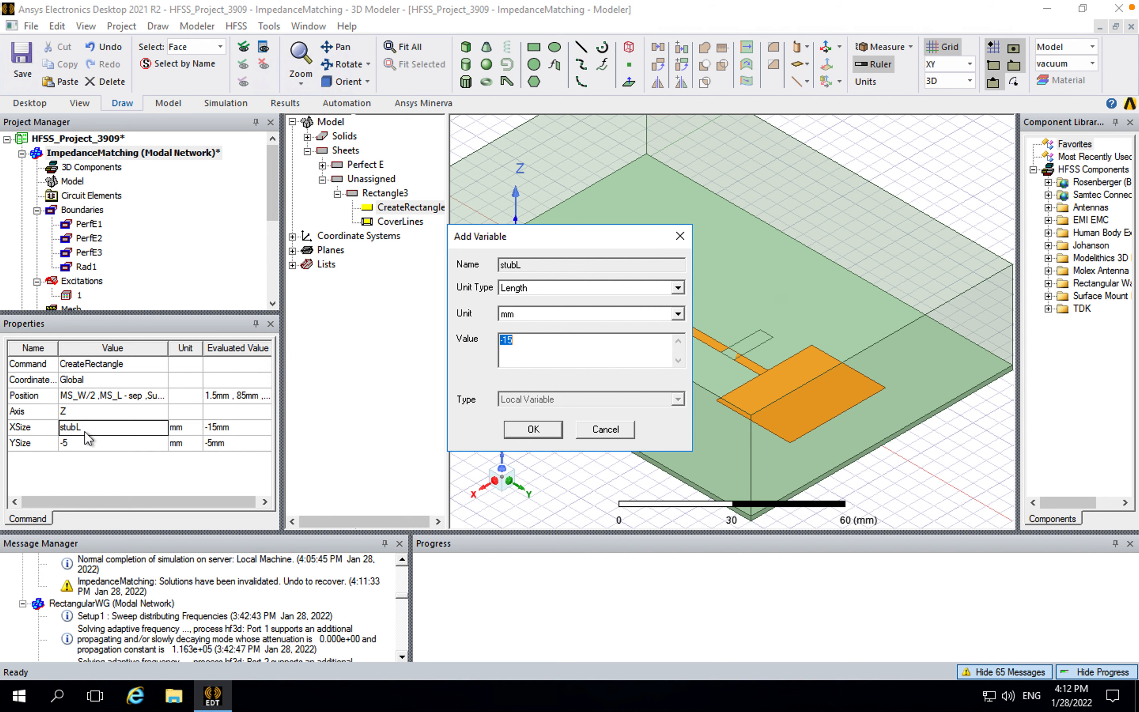
{"action": "type", "text": "10"}
{"action": "key", "text": "Return"}
- Set the rectangle's YSize to the existing feed line width variable MS_W
{"action": "left_click", "coordinate": [87, 450]}
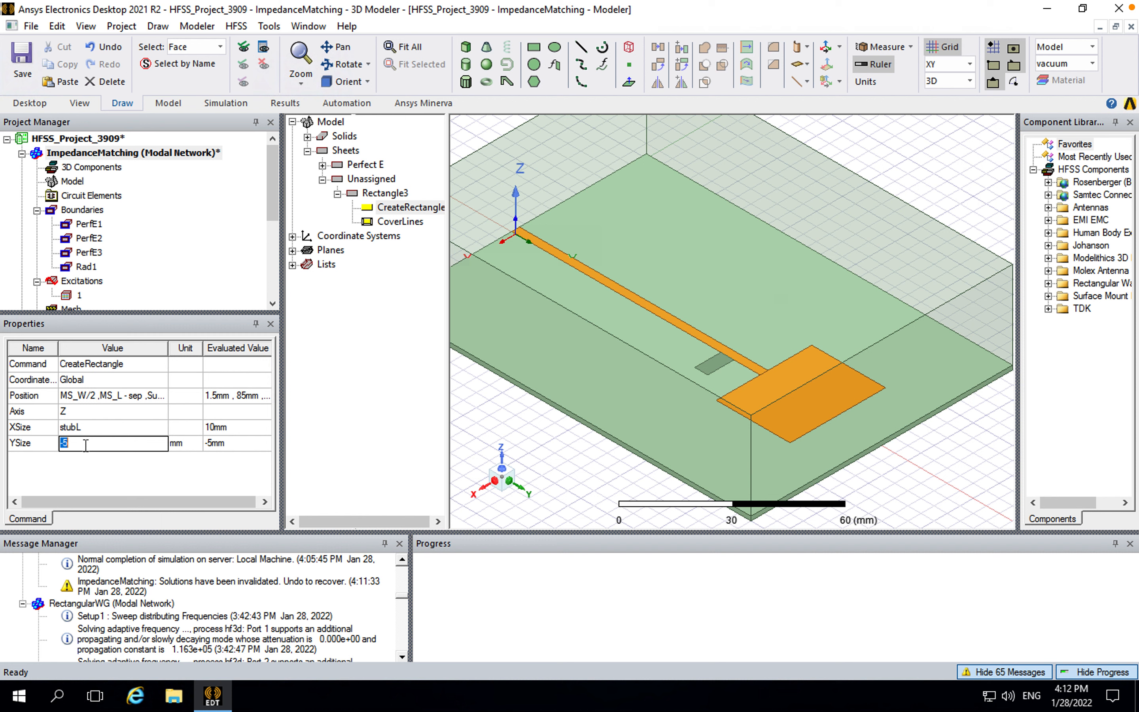
{"action": "type", "text": "MS_W"}
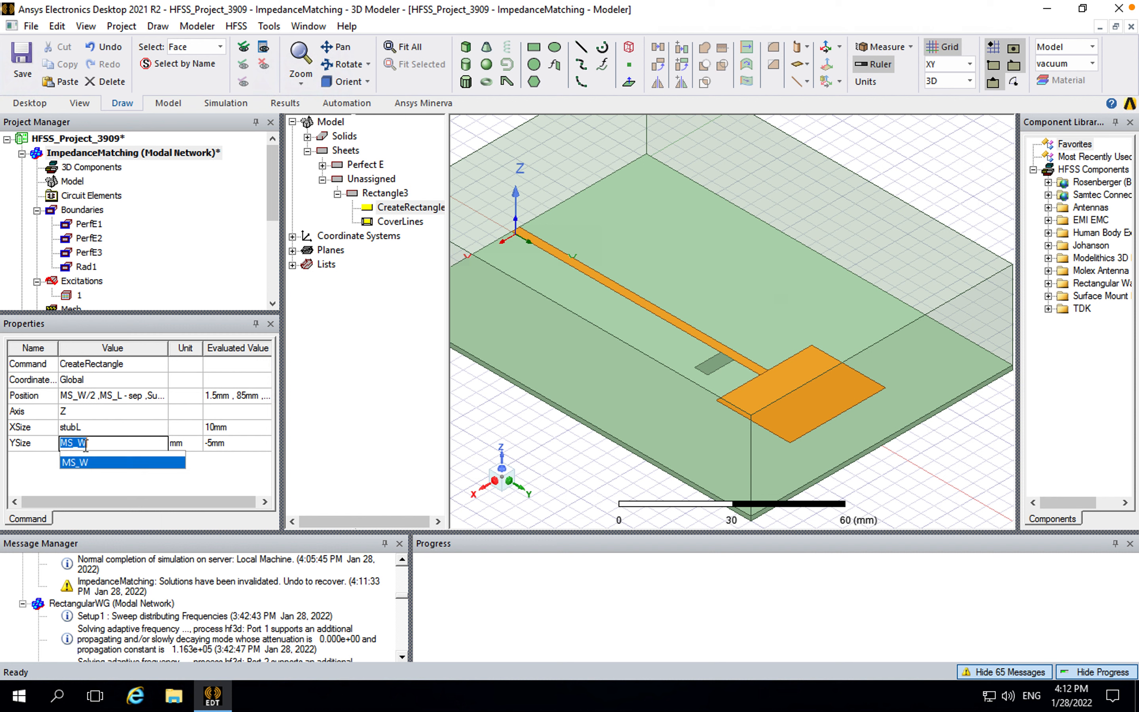
{"action": "key", "text": "Return"}
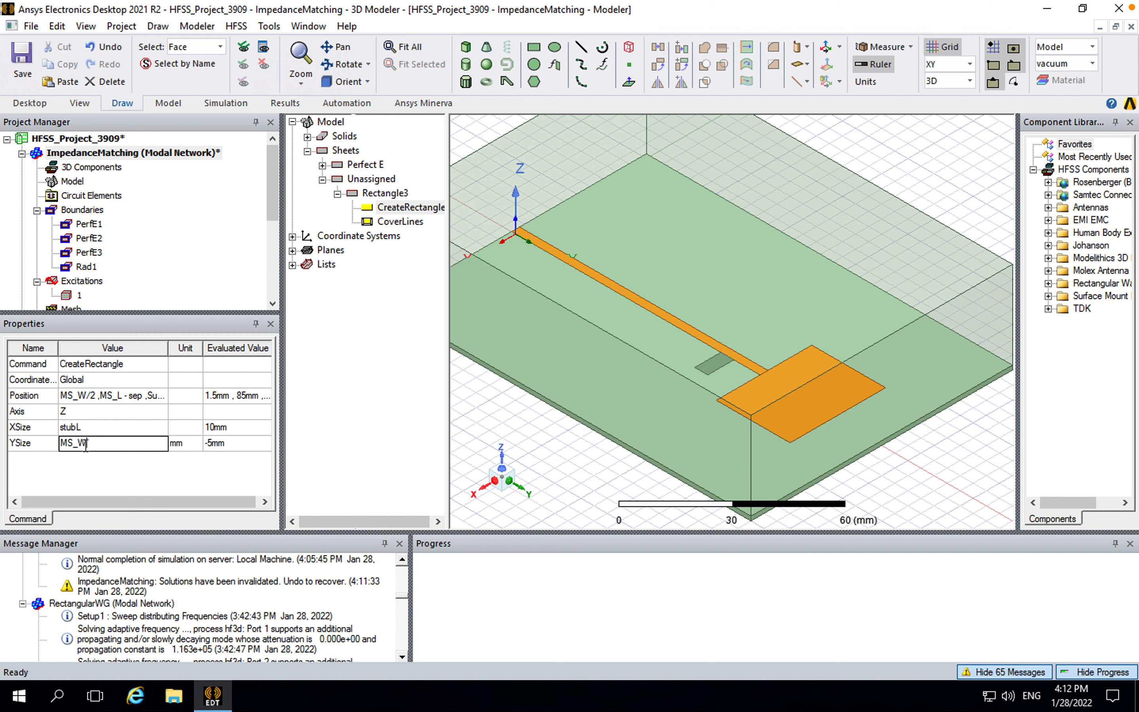
{"action": "key", "text": "Return"}
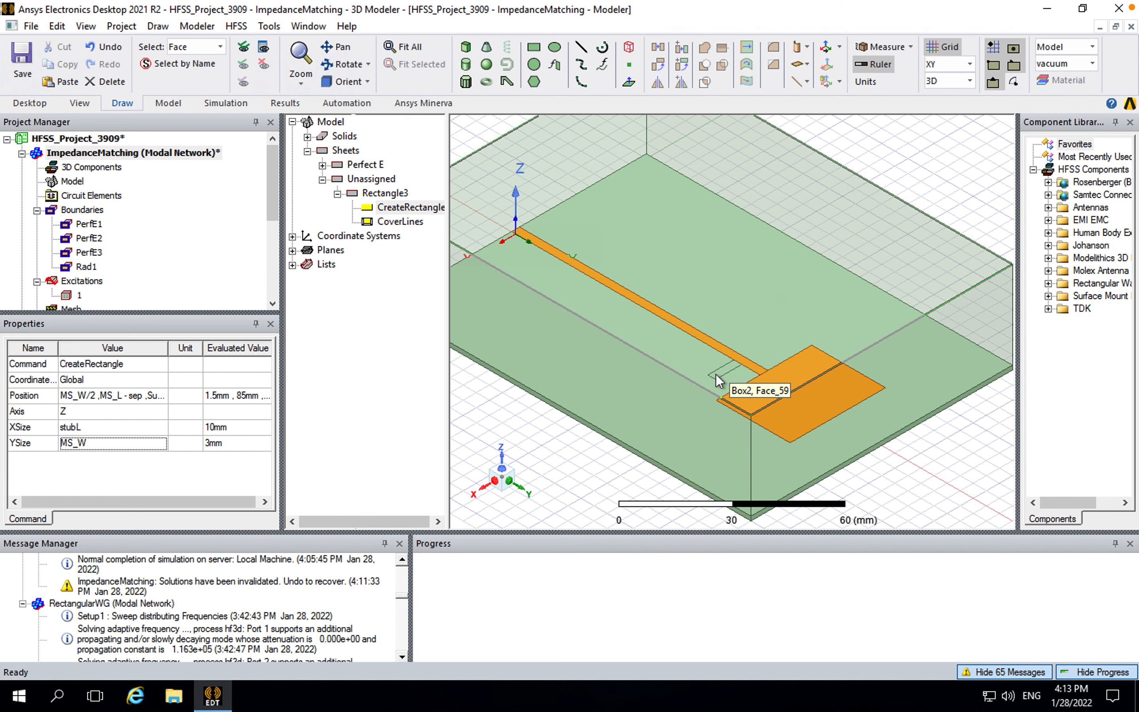
- Assign a Perfect E boundary to the stub rectangle Rectangle3
{"action": "left_click", "coordinate": [385, 195]}
{"action": "right_click", "coordinate": [386, 198]}
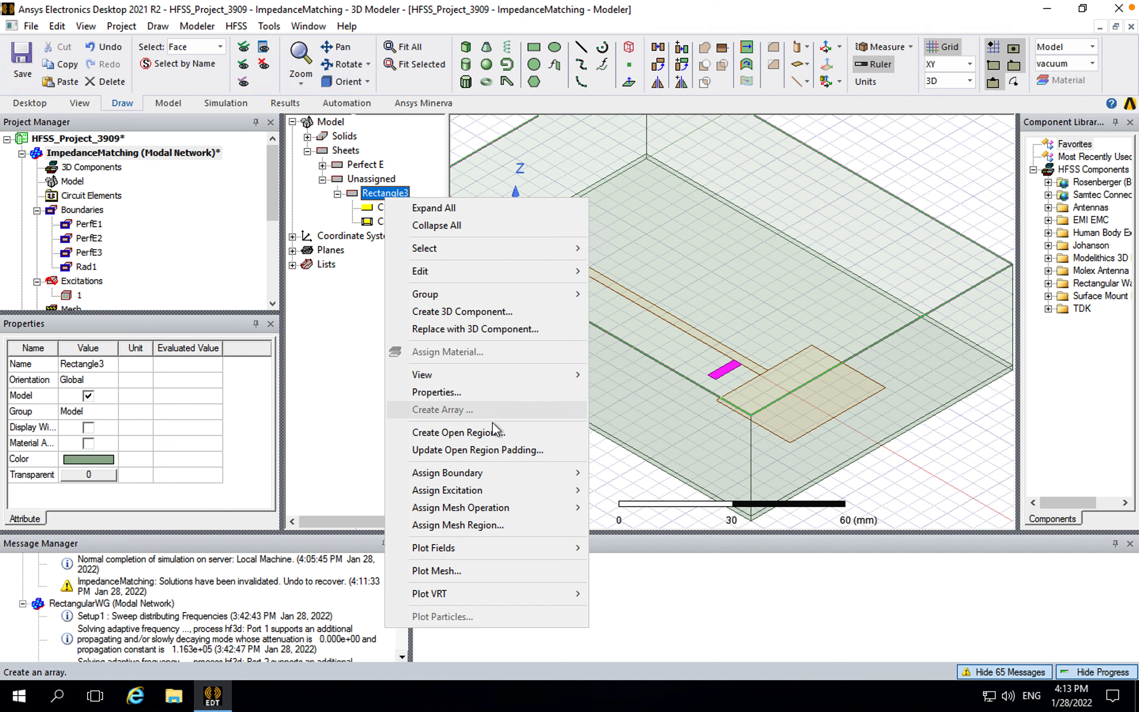
{"action": "mouse_move", "coordinate": [493, 472]}
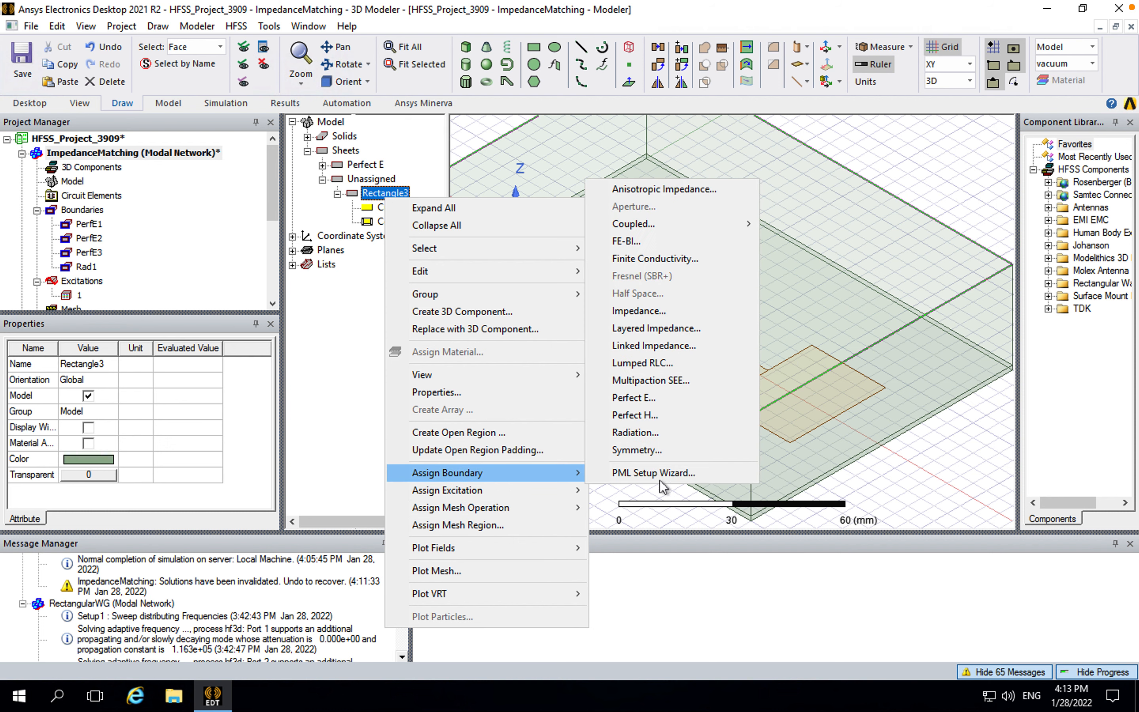
{"action": "left_click", "coordinate": [676, 398]}
{"action": "left_click", "coordinate": [510, 466]}
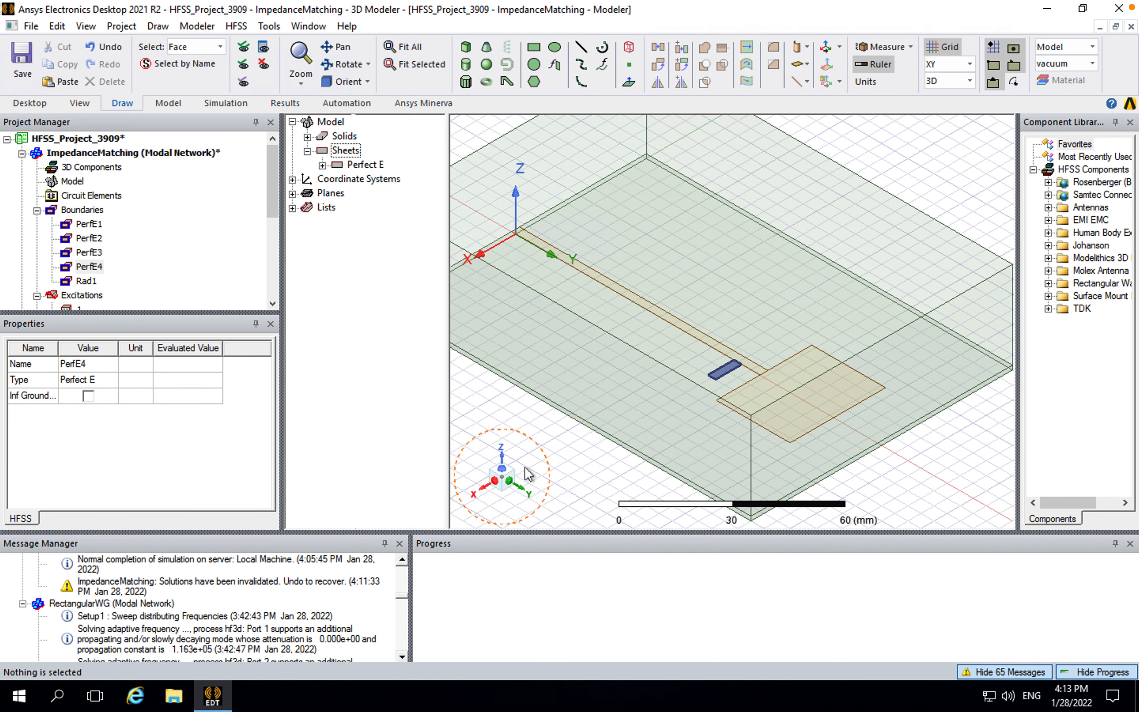
- Change the color of the stub rectangle Rectangle3 to red and deselect it
{"action": "left_click", "coordinate": [385, 207]}
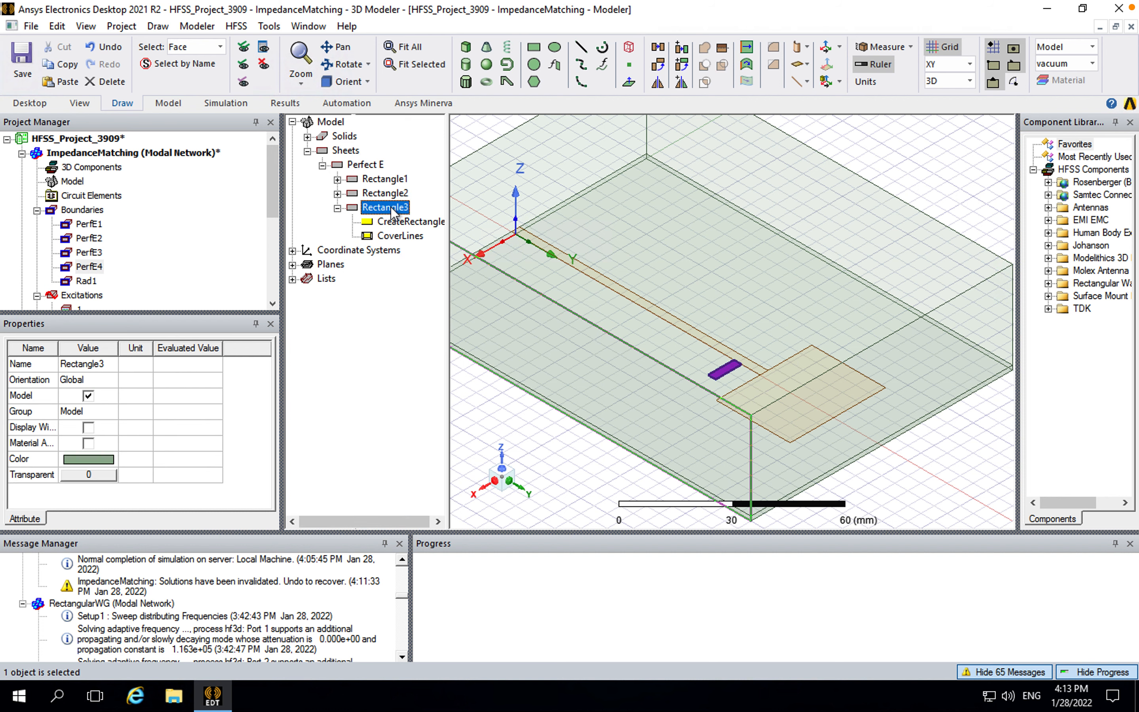
{"action": "left_click", "coordinate": [88, 459]}
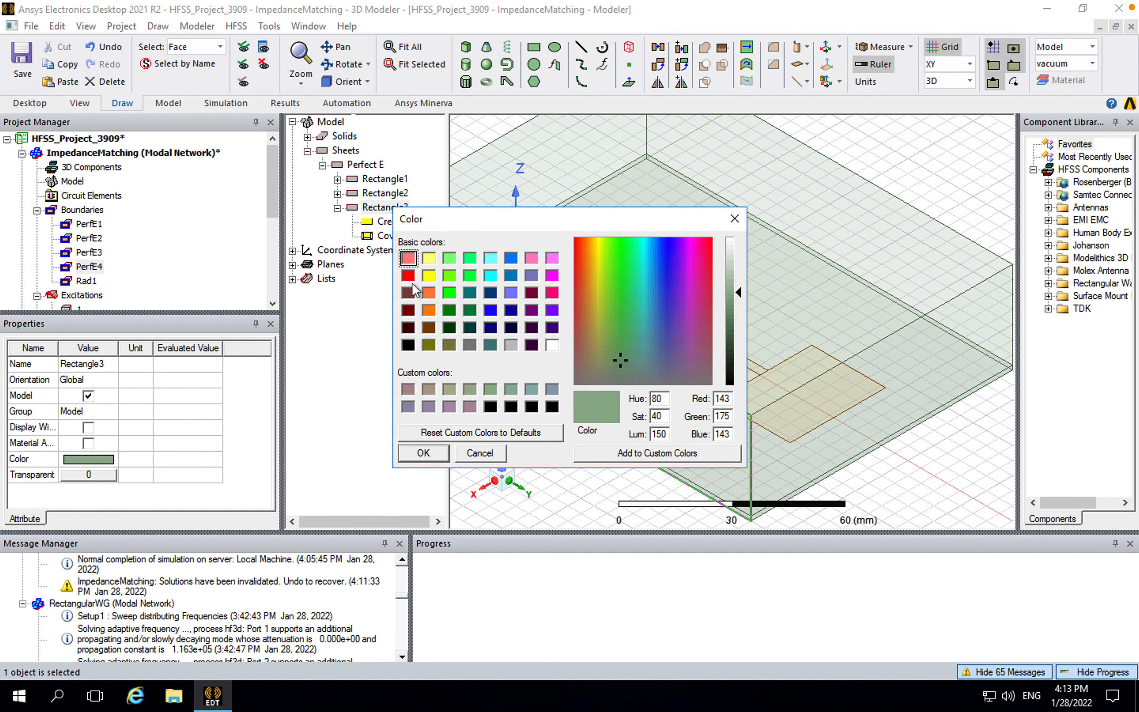
{"action": "left_click", "coordinate": [409, 277]}
{"action": "left_click", "coordinate": [435, 454]}
{"action": "left_click", "coordinate": [494, 401]}
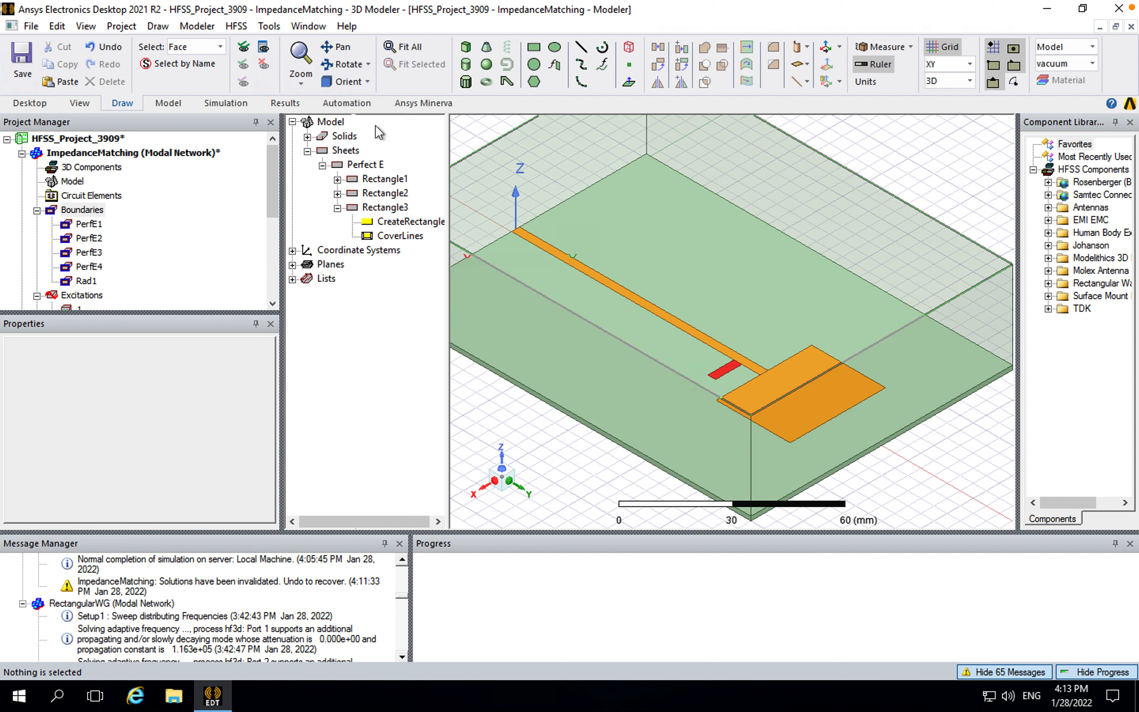
- Flip the stub rectangle's width direction away from the patch by setting its YSize to -MS_W
{"action": "left_click", "coordinate": [367, 82]}
{"action": "left_click", "coordinate": [350, 102]}
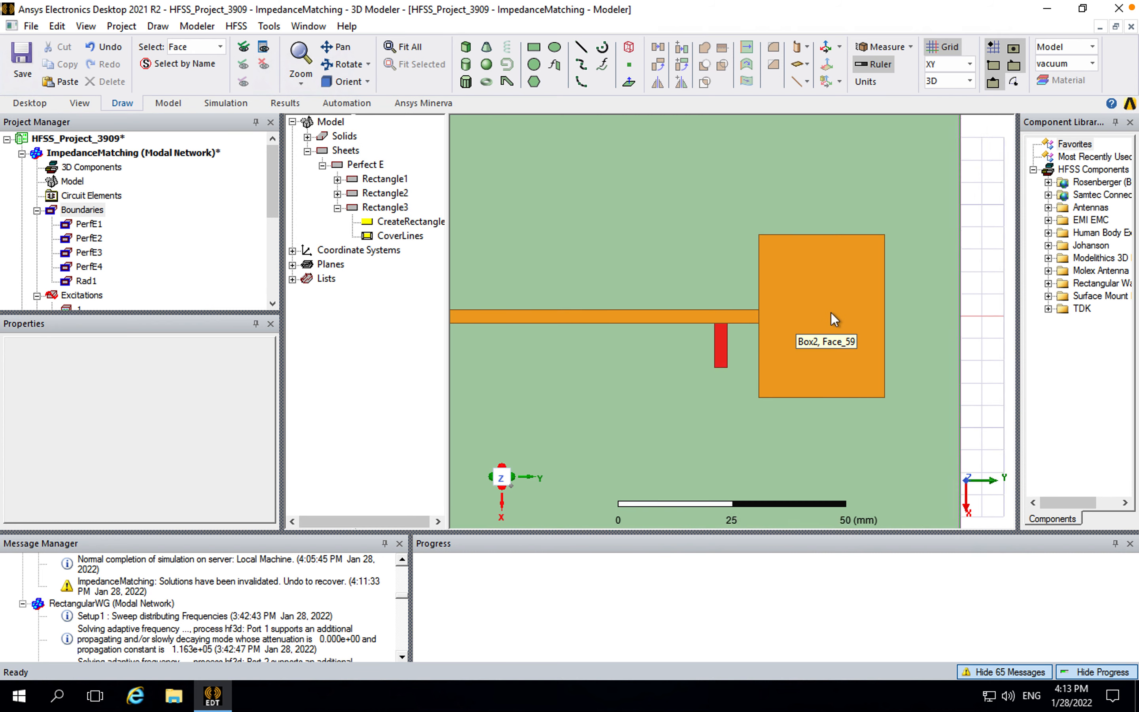
{"action": "scroll", "coordinate": [831, 312], "scroll_direction": "up", "scroll_amount": 1}
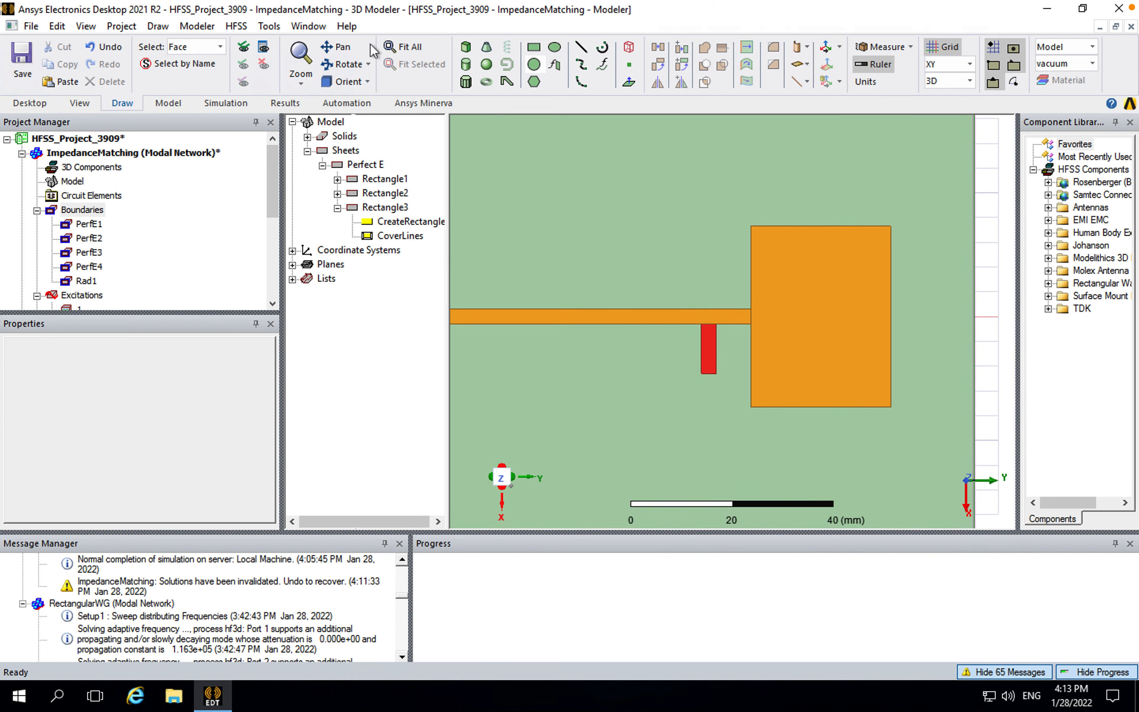
{"action": "left_click", "coordinate": [367, 82]}
{"action": "left_click", "coordinate": [380, 240]}
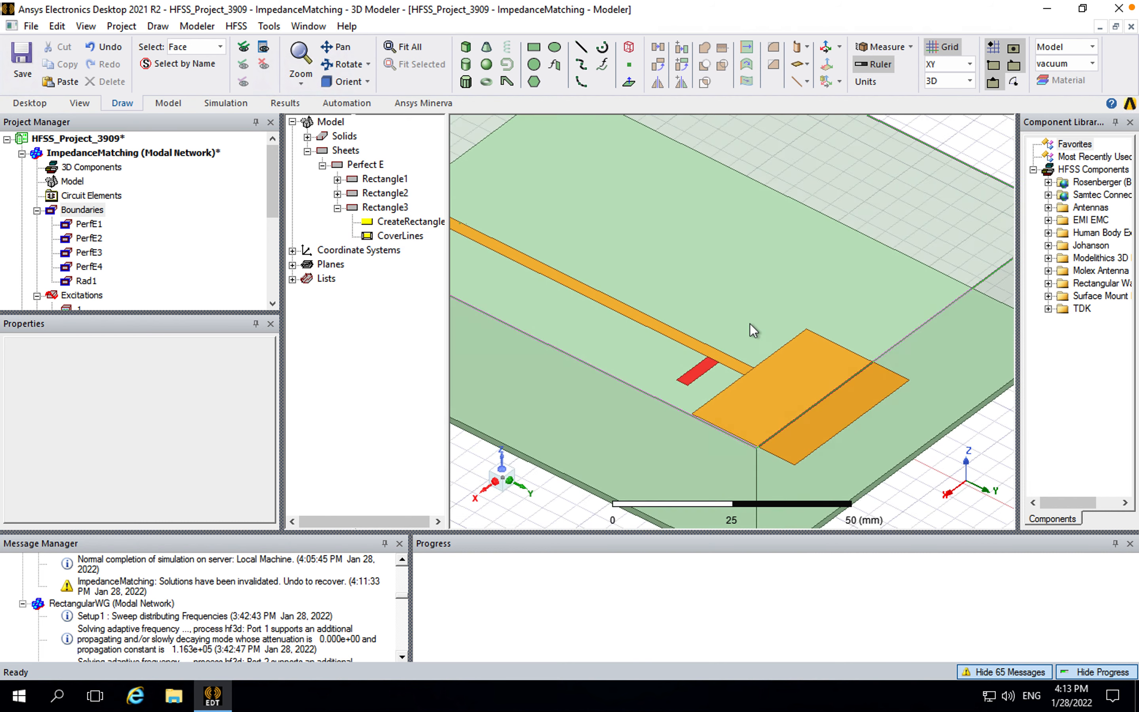
{"action": "scroll", "coordinate": [782, 361], "scroll_direction": "up", "scroll_amount": 1}
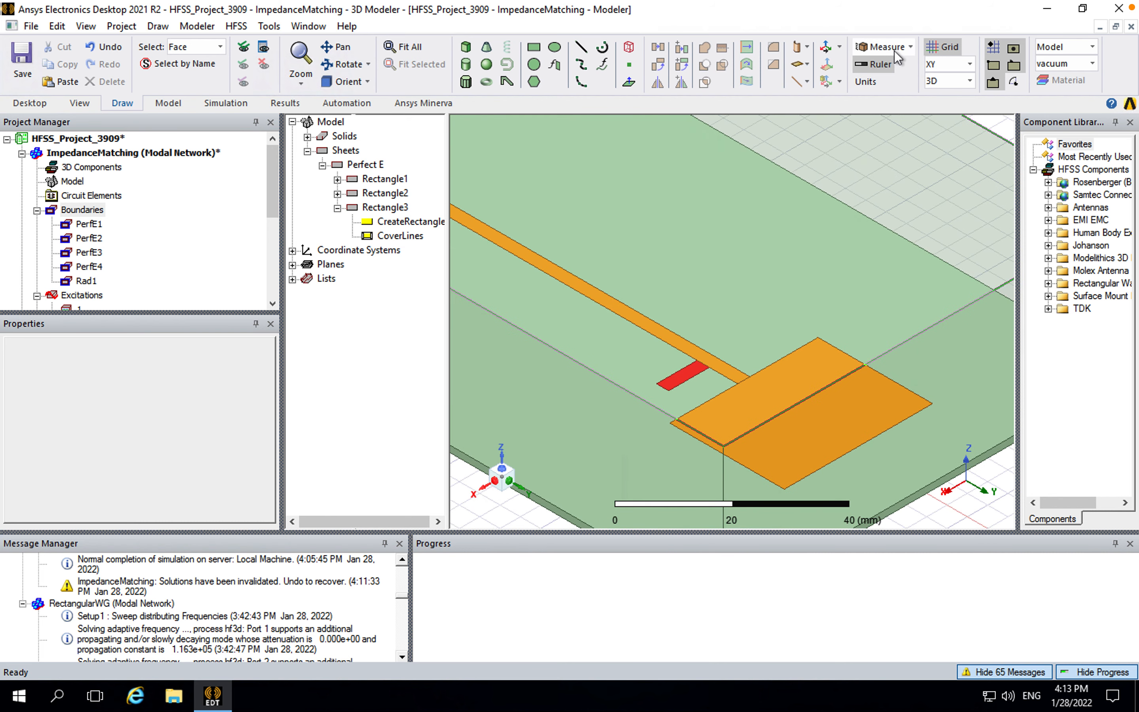
{"action": "left_click", "coordinate": [407, 225]}
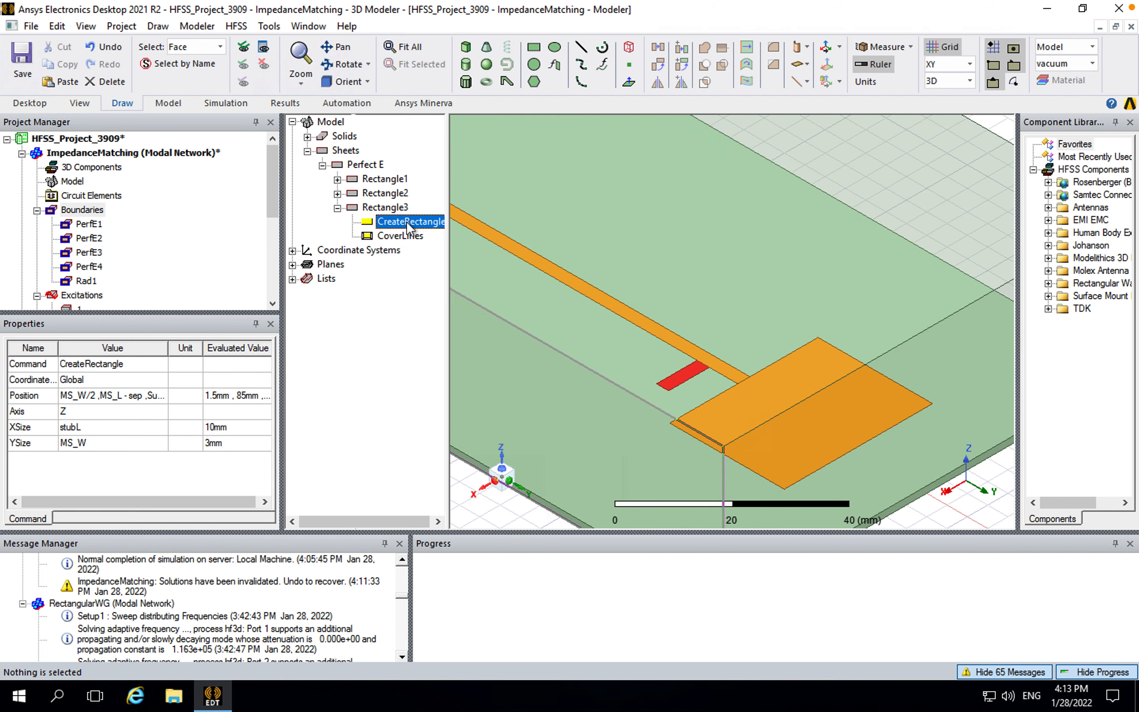
{"action": "left_click", "coordinate": [97, 445]}
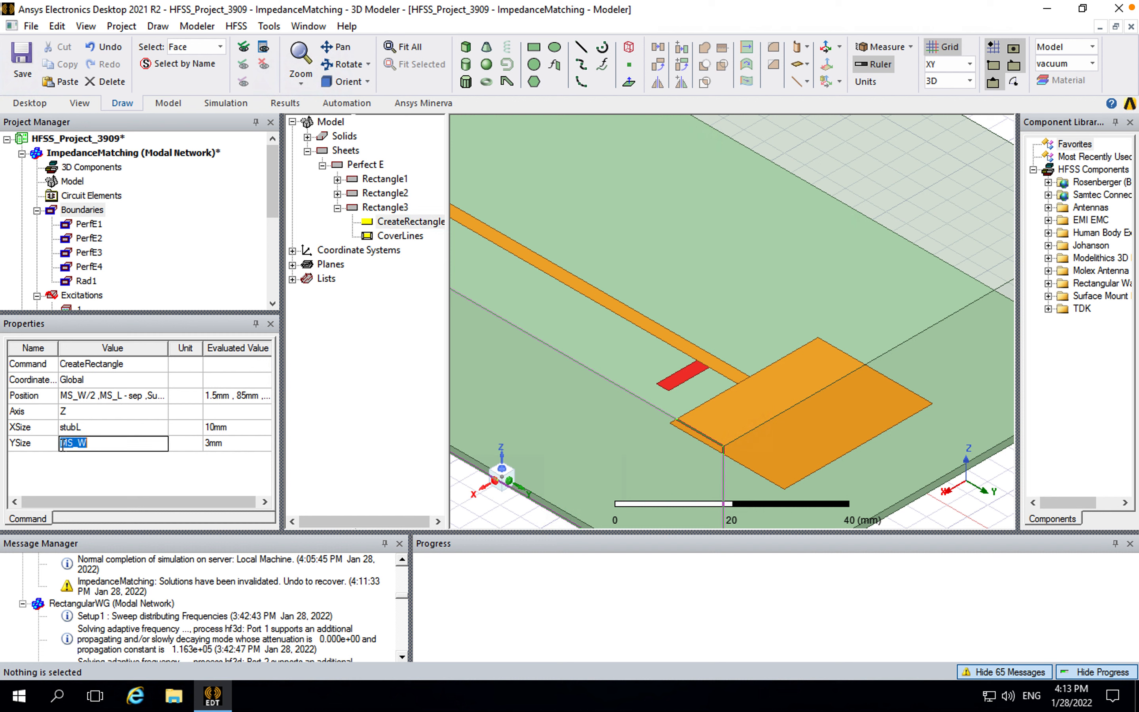
{"action": "left_click", "coordinate": [61, 443]}
{"action": "type", "text": "-"}
{"action": "key", "text": "Return"}
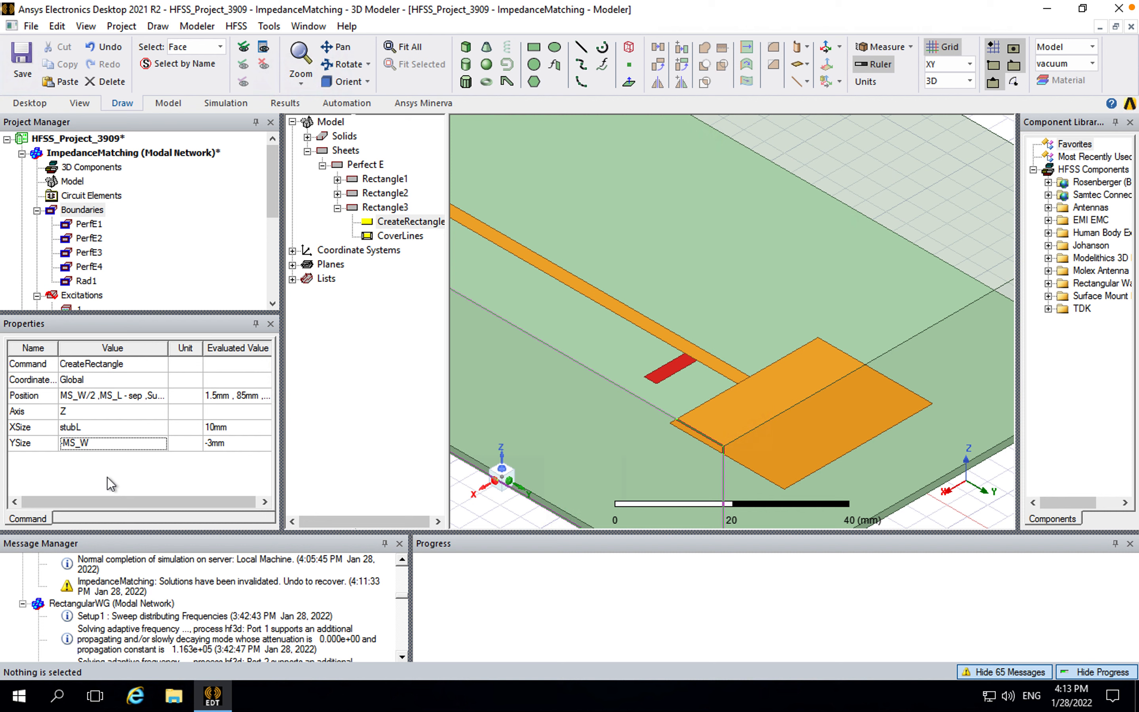
- Measure the distance from the feed line's corner at the patch edge to the nearest corner of the stub on the line
{"action": "left_click", "coordinate": [884, 47]}
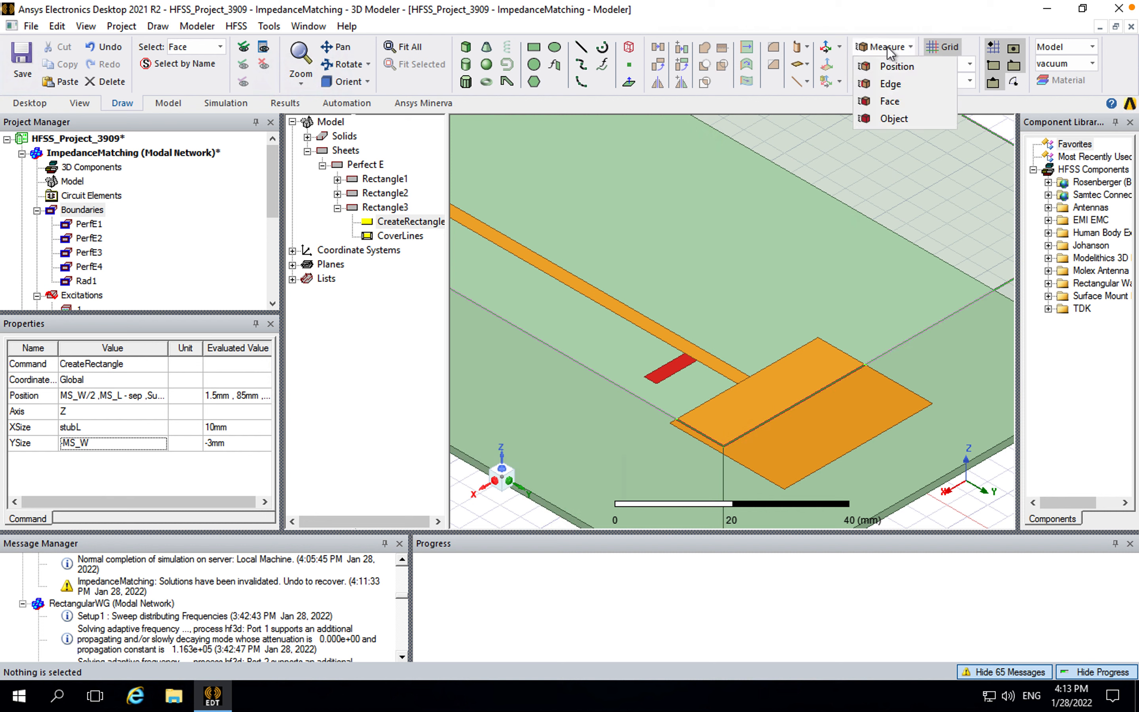
{"action": "left_click", "coordinate": [892, 65]}
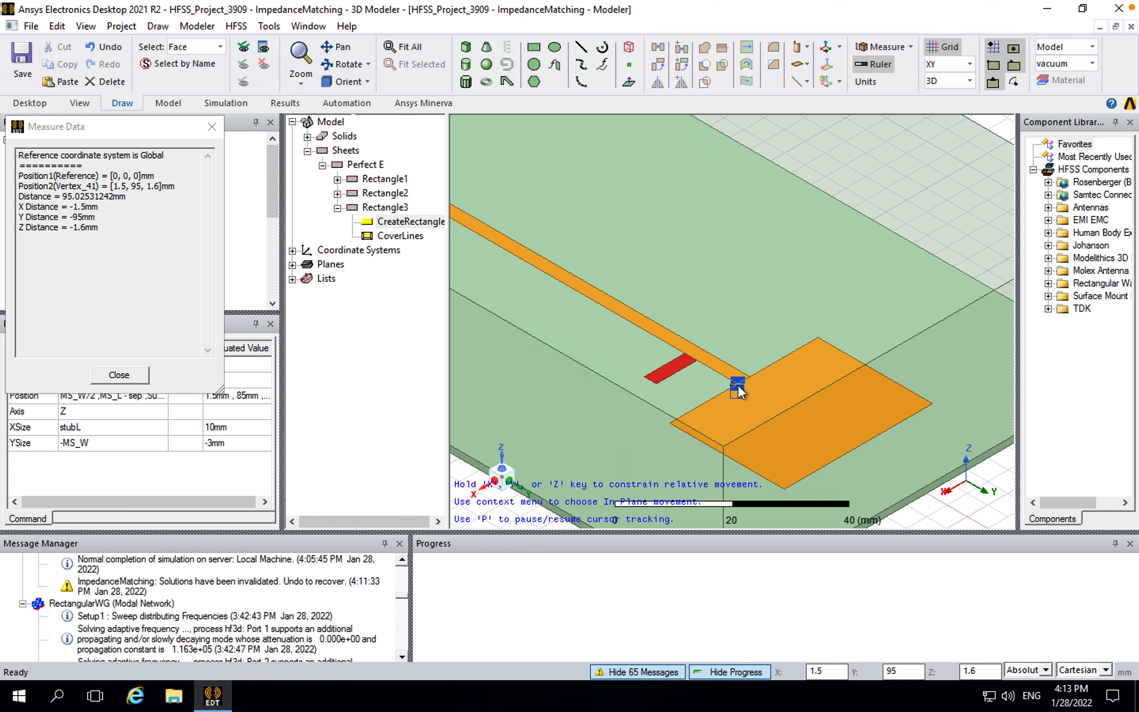
{"action": "left_click", "coordinate": [738, 385]}
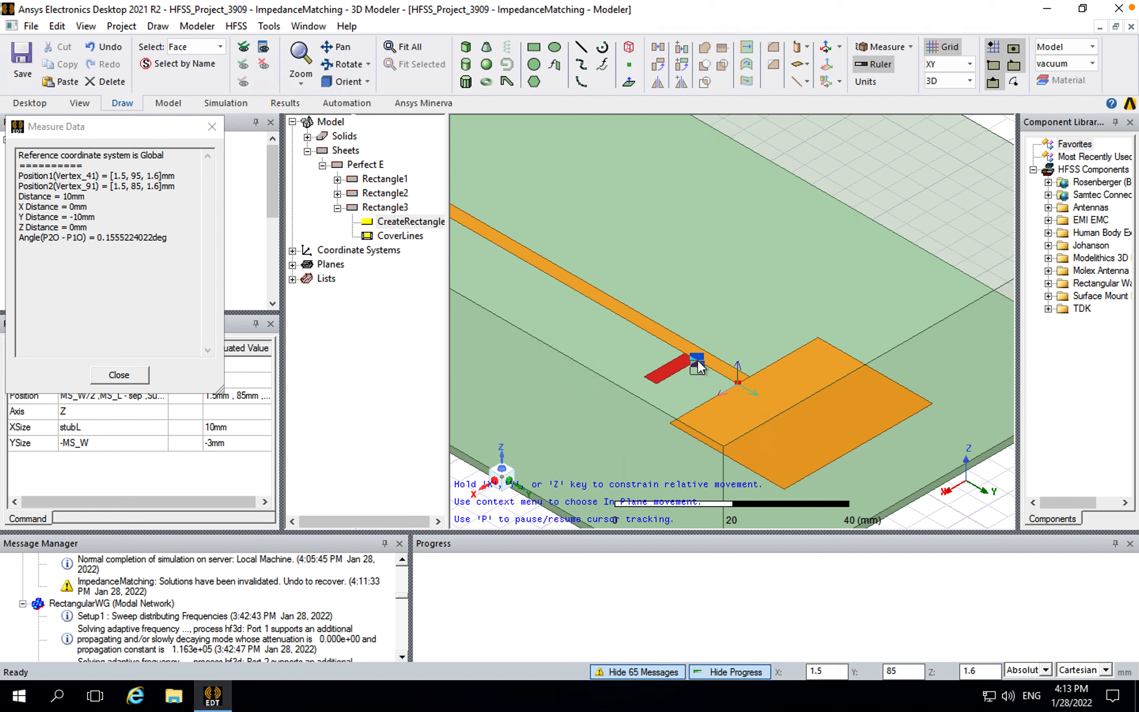
{"action": "key", "text": "Escape"}
- Measure the stub's length from its outer corner to its corner at the feed line
{"action": "left_click", "coordinate": [882, 47]}
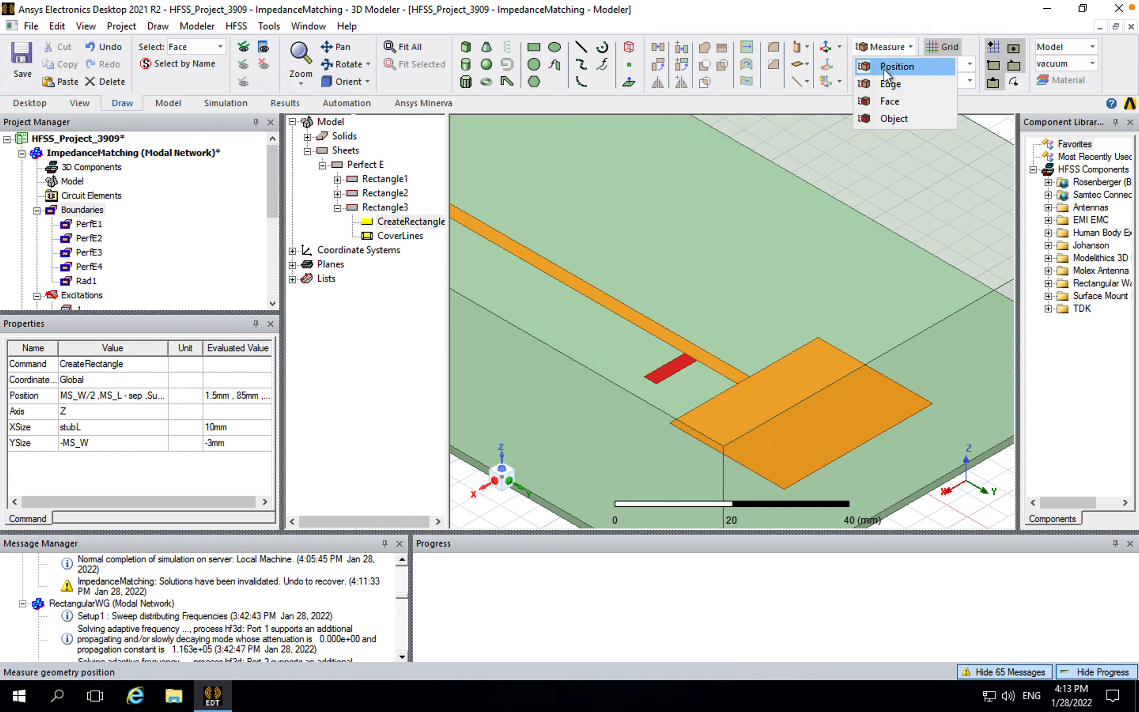
{"action": "left_click", "coordinate": [890, 66]}
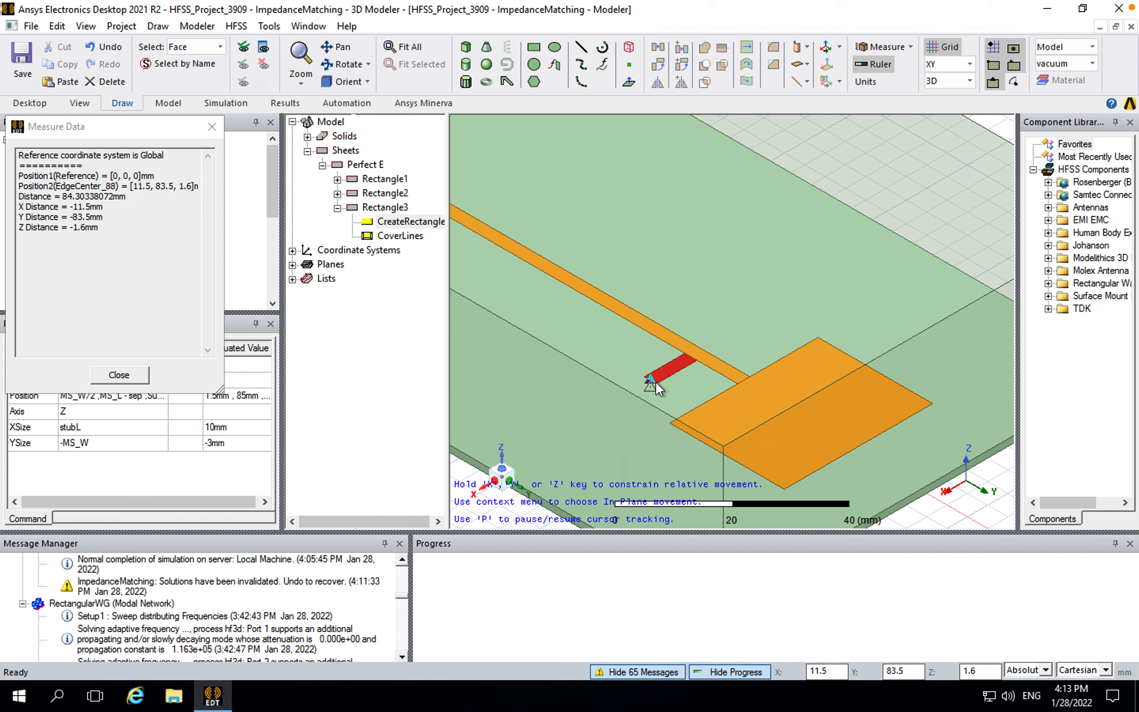
{"action": "left_click", "coordinate": [656, 383]}
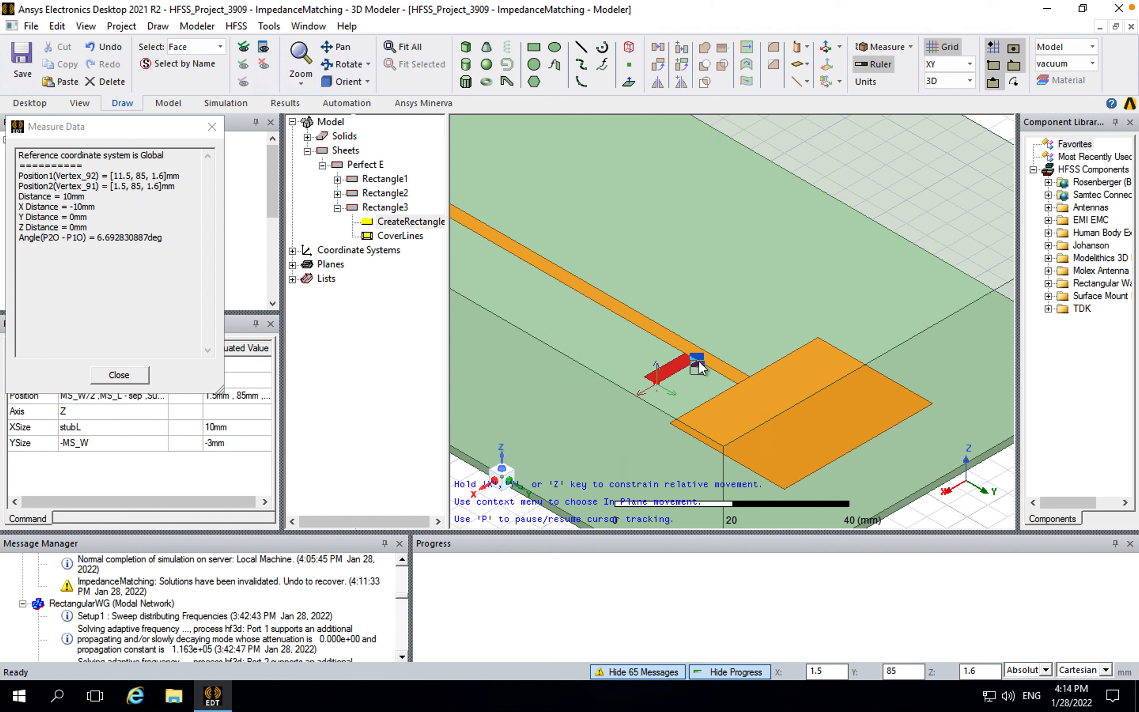
- Save HFSS_Project_3909, accepting deletion of the invalid solution data, and close Ansys Electronics Desktop
{"action": "key", "text": "Escape"}
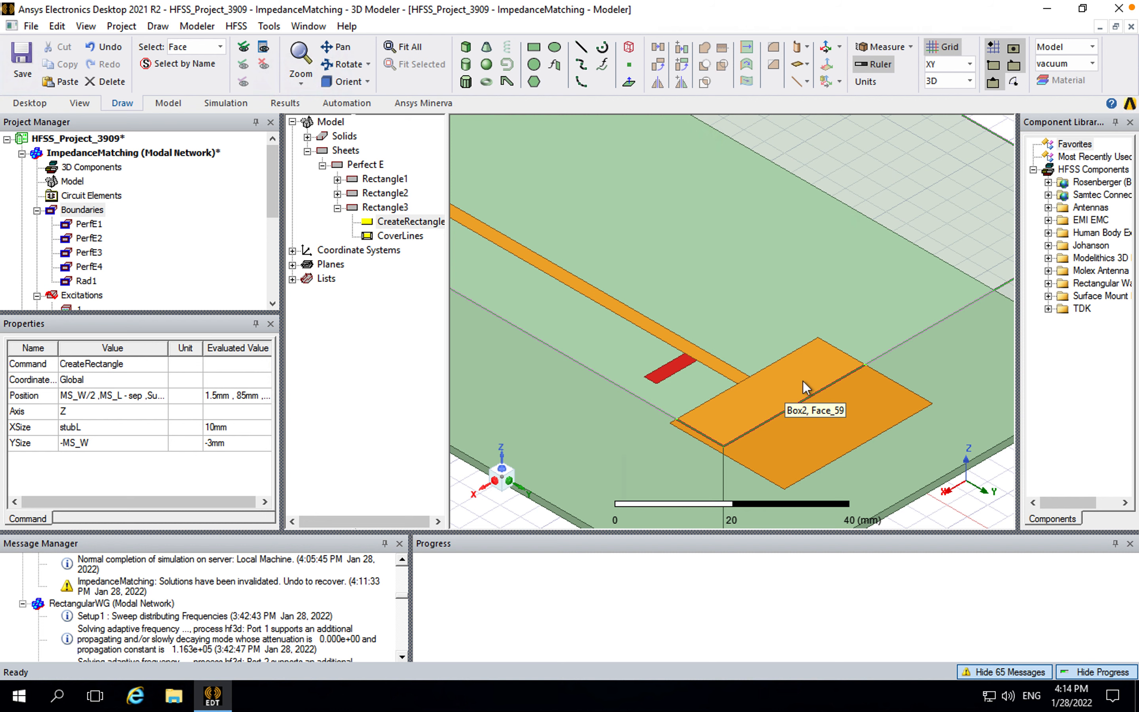
{"action": "key", "text": "ctrl+d"}
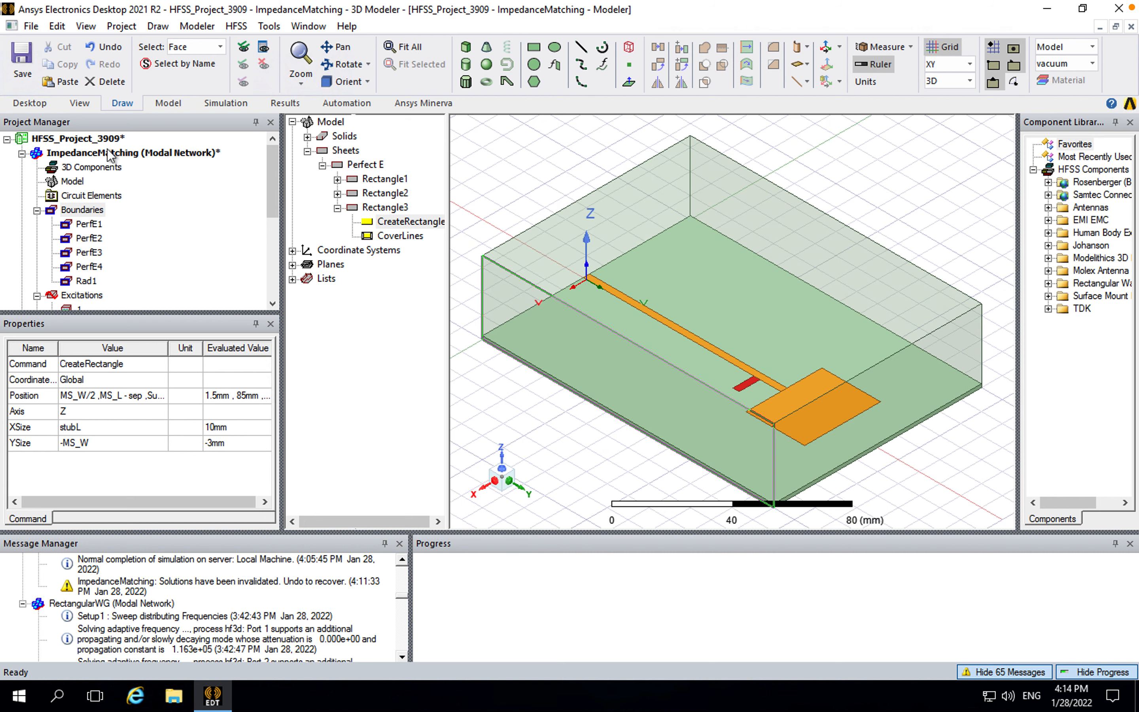
{"action": "left_click", "coordinate": [106, 139]}
{"action": "left_click", "coordinate": [22, 60]}
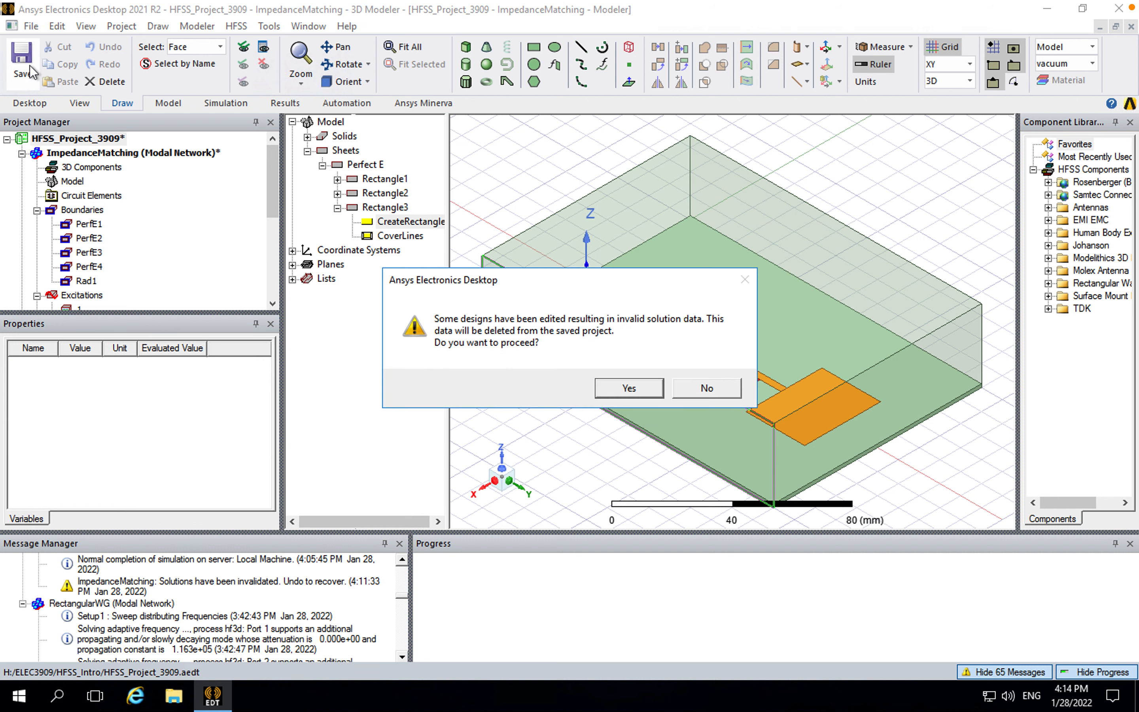
{"action": "left_click", "coordinate": [630, 388]}
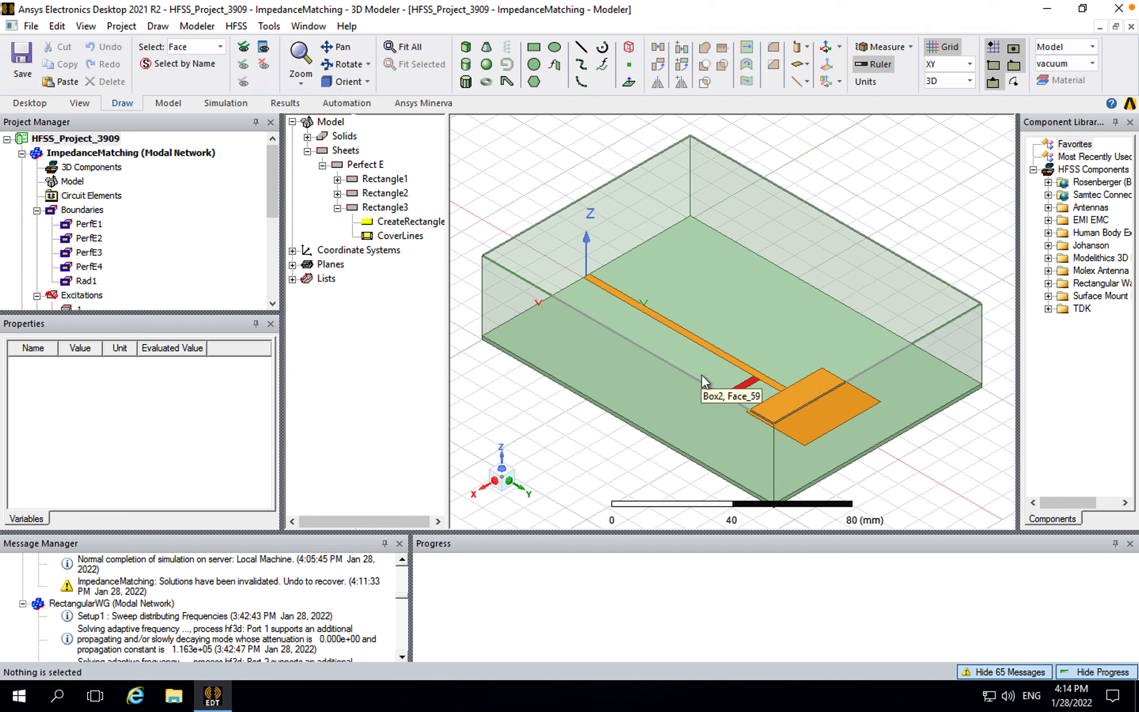
{"action": "left_click", "coordinate": [1118, 15]}
{"action": "left_click", "coordinate": [1120, 14]}
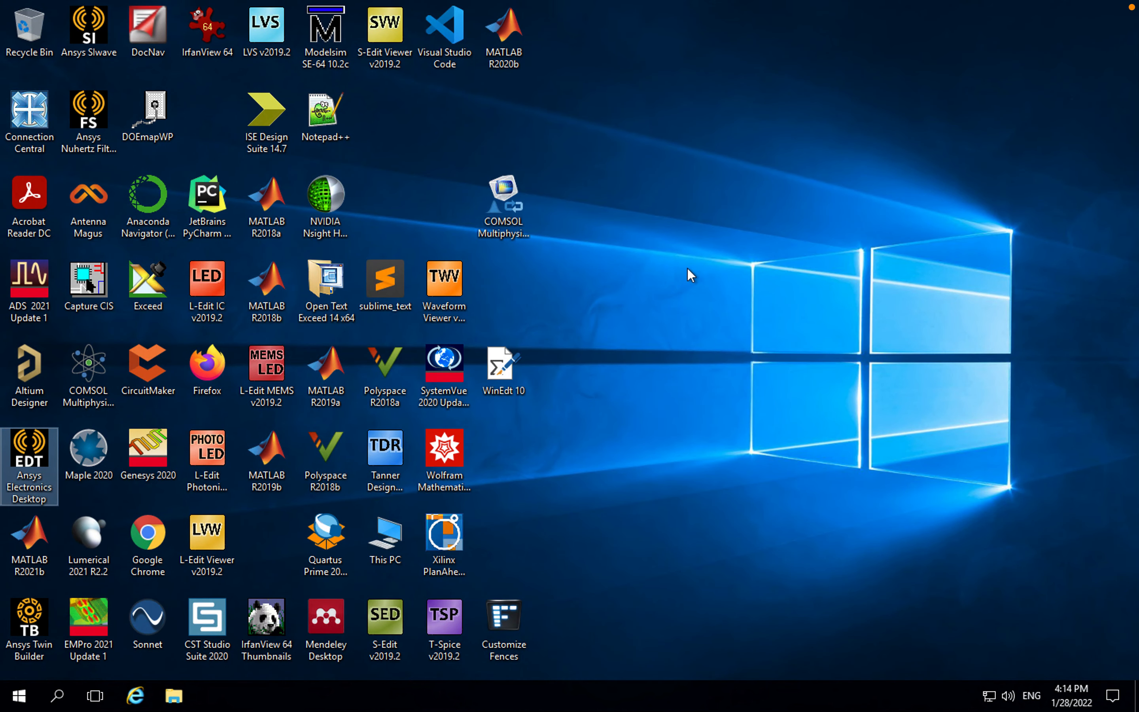
- Switch to File Explorer and open the ELEC3909\HFSS_Intro folder on the H: drive
{"action": "left_click", "coordinate": [175, 697]}
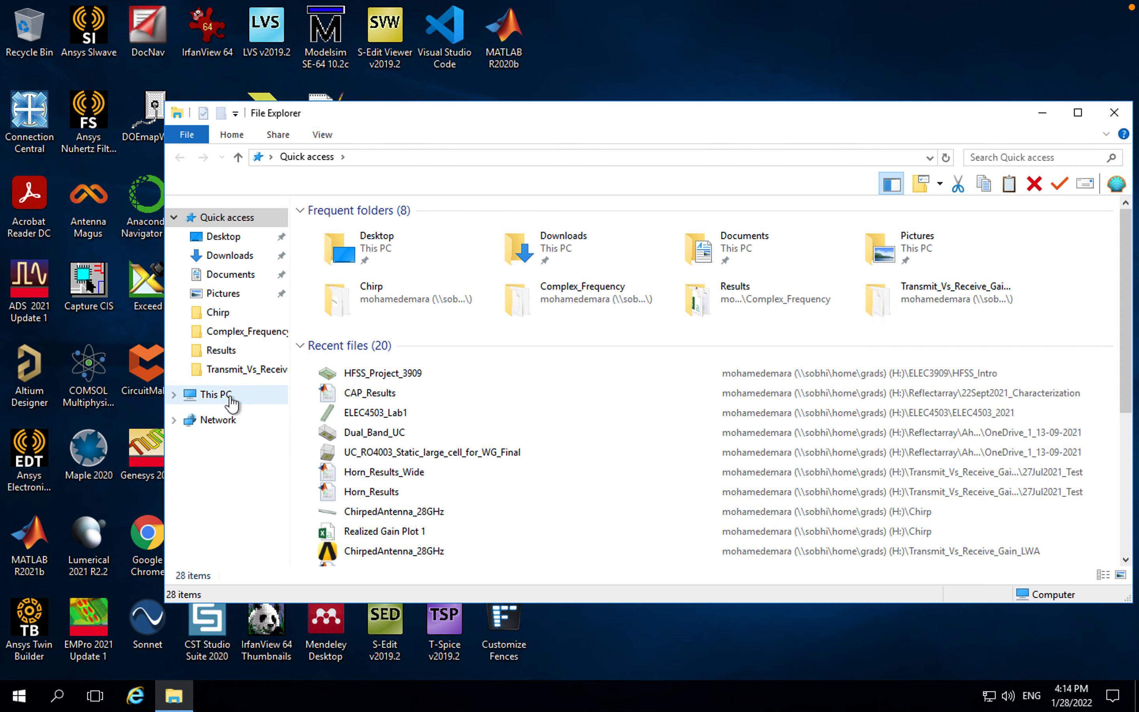
{"action": "left_click", "coordinate": [230, 403]}
{"action": "double_click", "coordinate": [453, 422]}
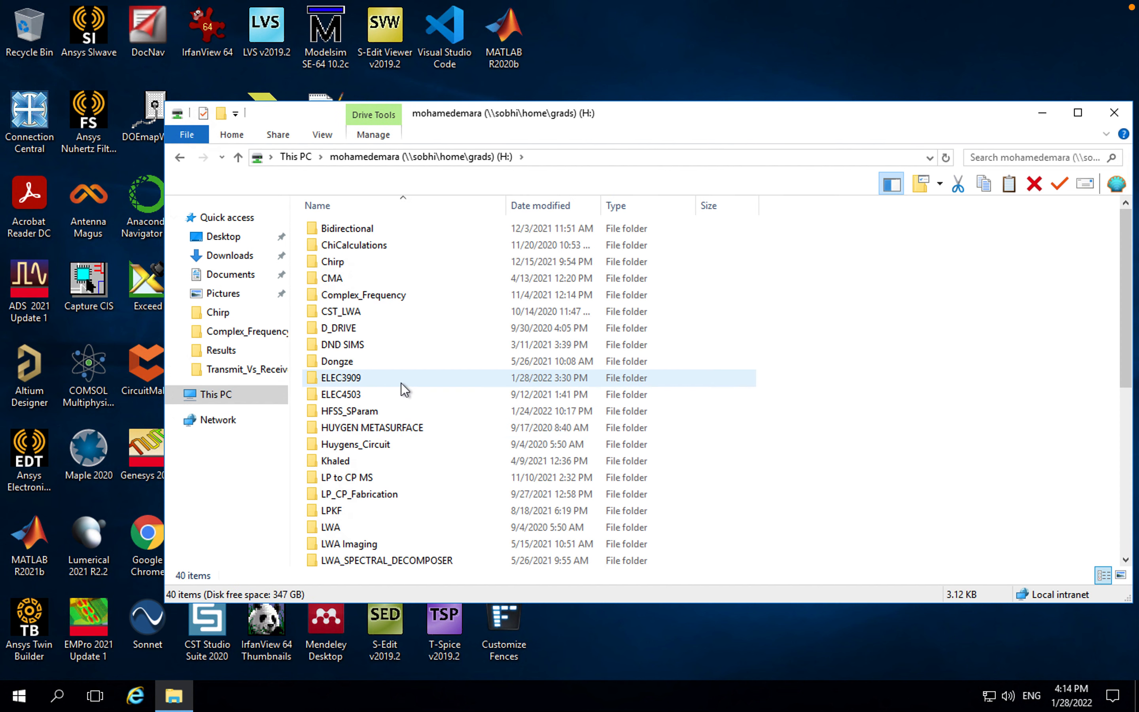
{"action": "double_click", "coordinate": [401, 381]}
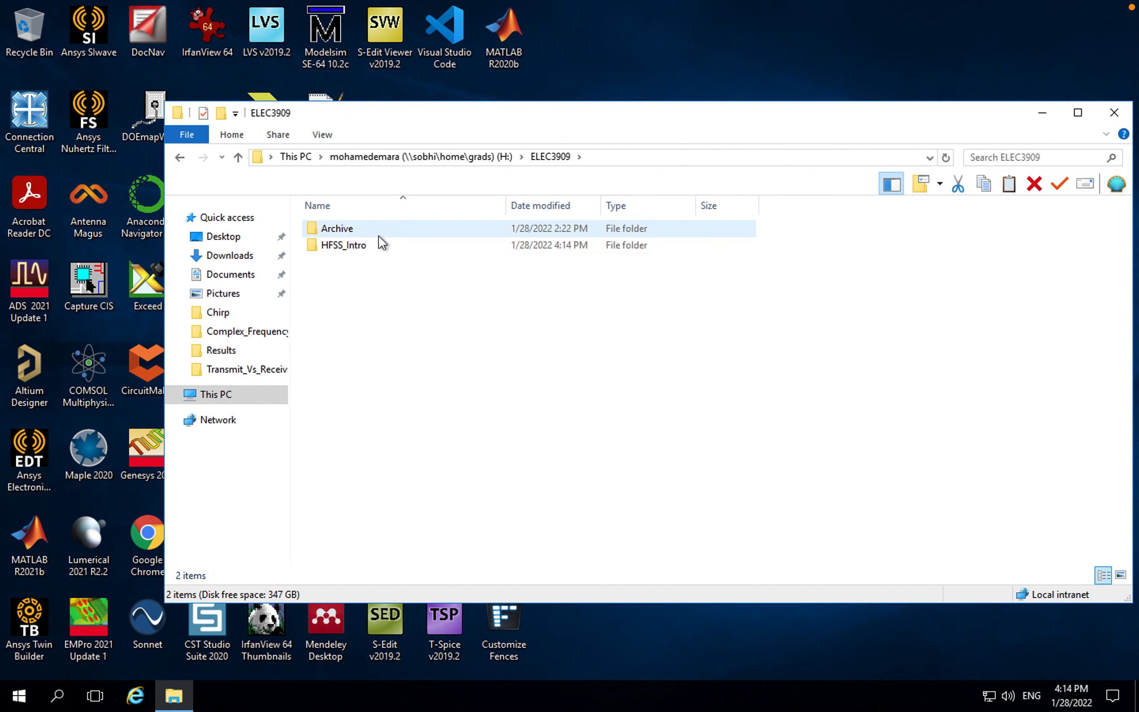
{"action": "double_click", "coordinate": [379, 245]}
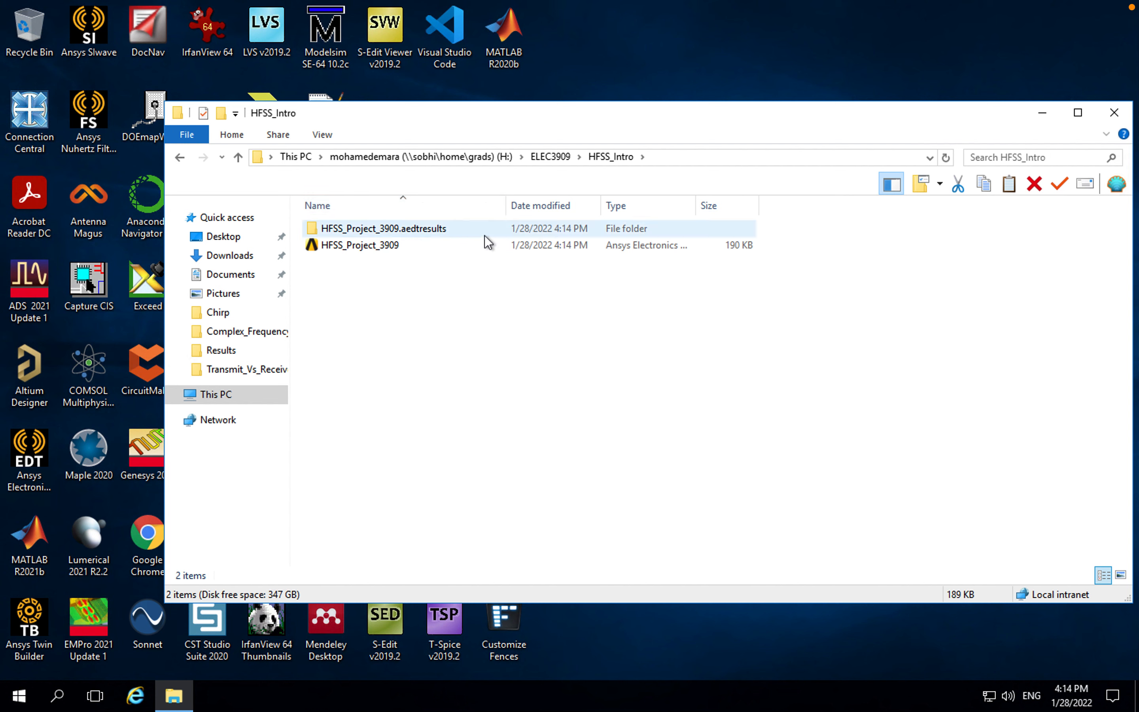
- Widen the file type column and examine the details of the HFSS_Project_3909 project file and its aedtresults folder
{"action": "left_click", "coordinate": [469, 253]}
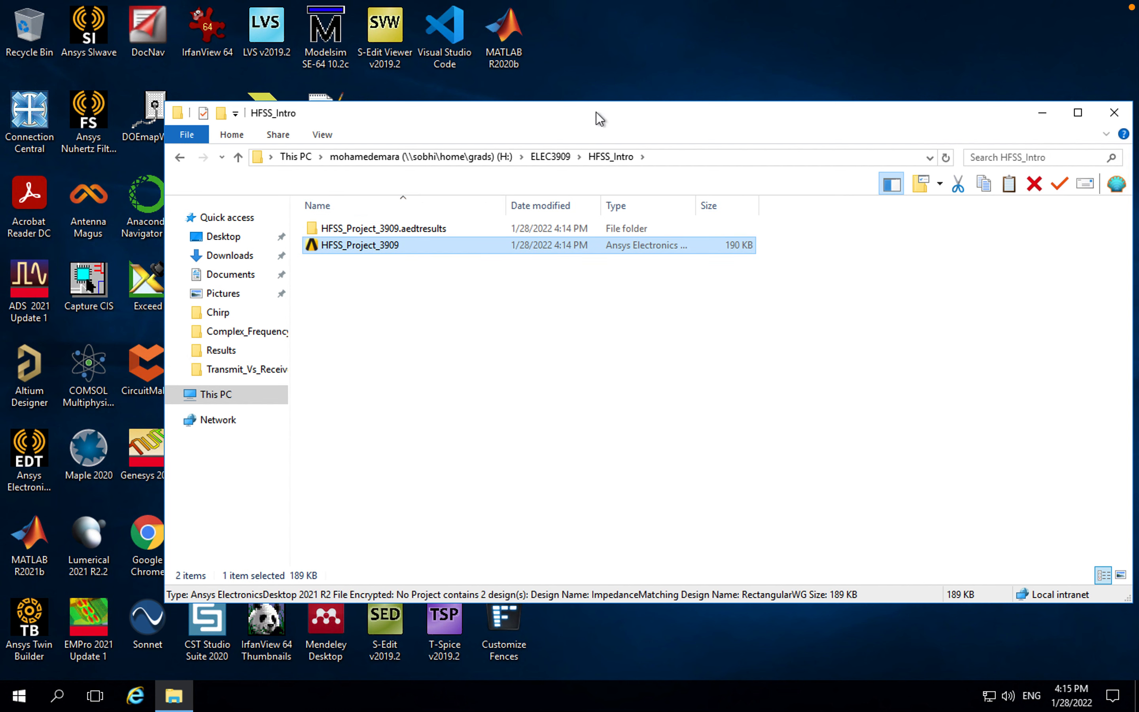
{"action": "left_click_drag", "start_coordinate": [597, 112], "coordinate": [545, 79]}
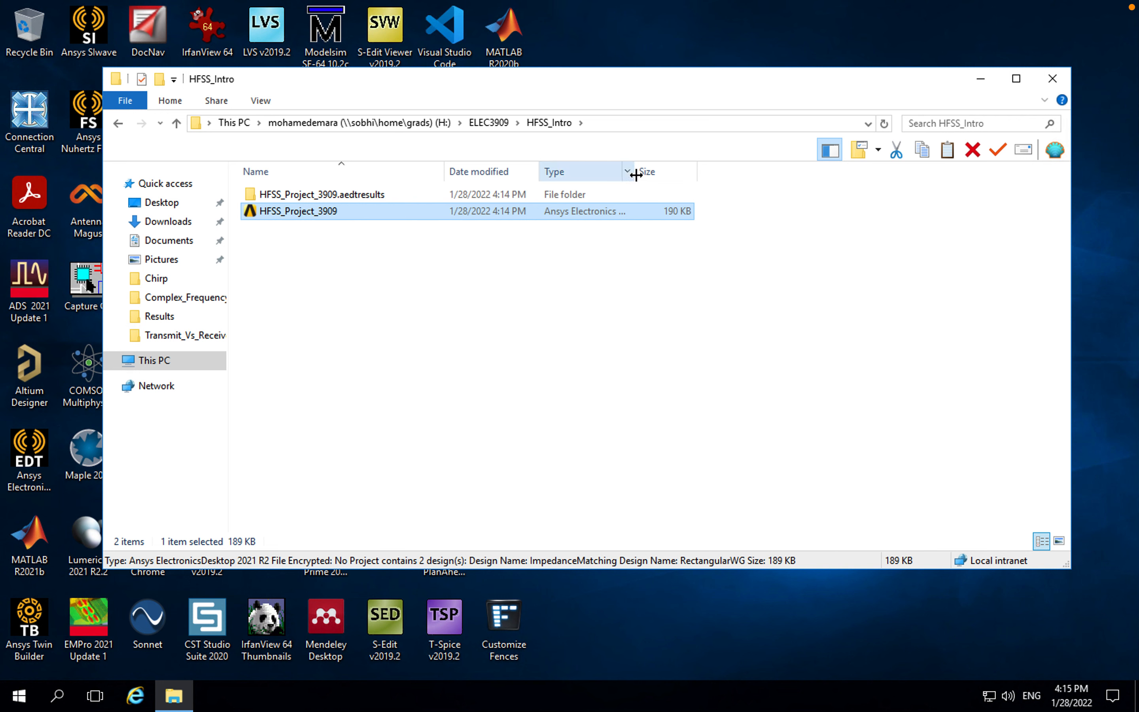
{"action": "left_click_drag", "start_coordinate": [634, 172], "coordinate": [715, 175]}
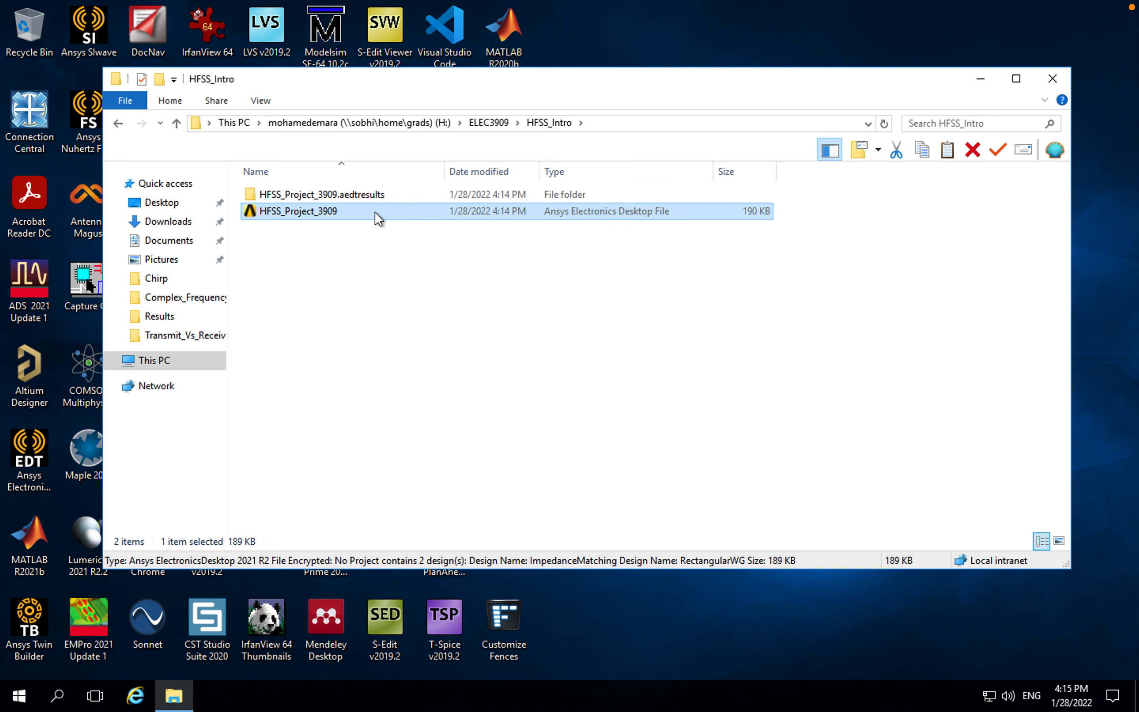
{"action": "left_click", "coordinate": [339, 198]}
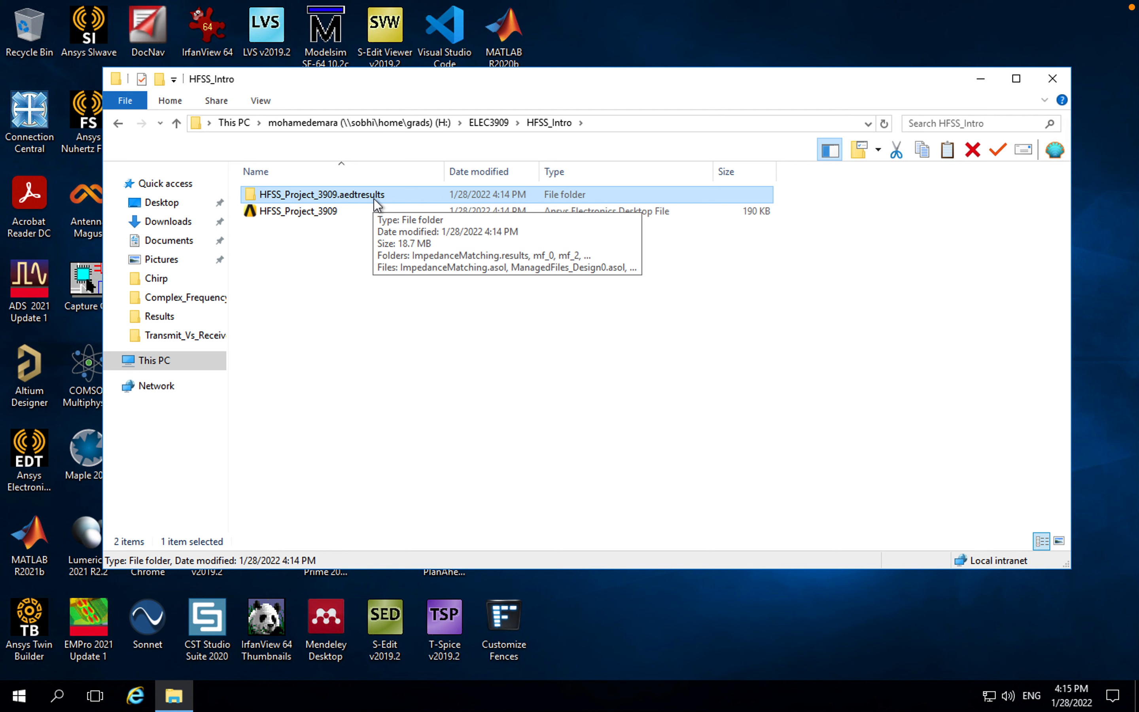
{"action": "left_click", "coordinate": [322, 214]}
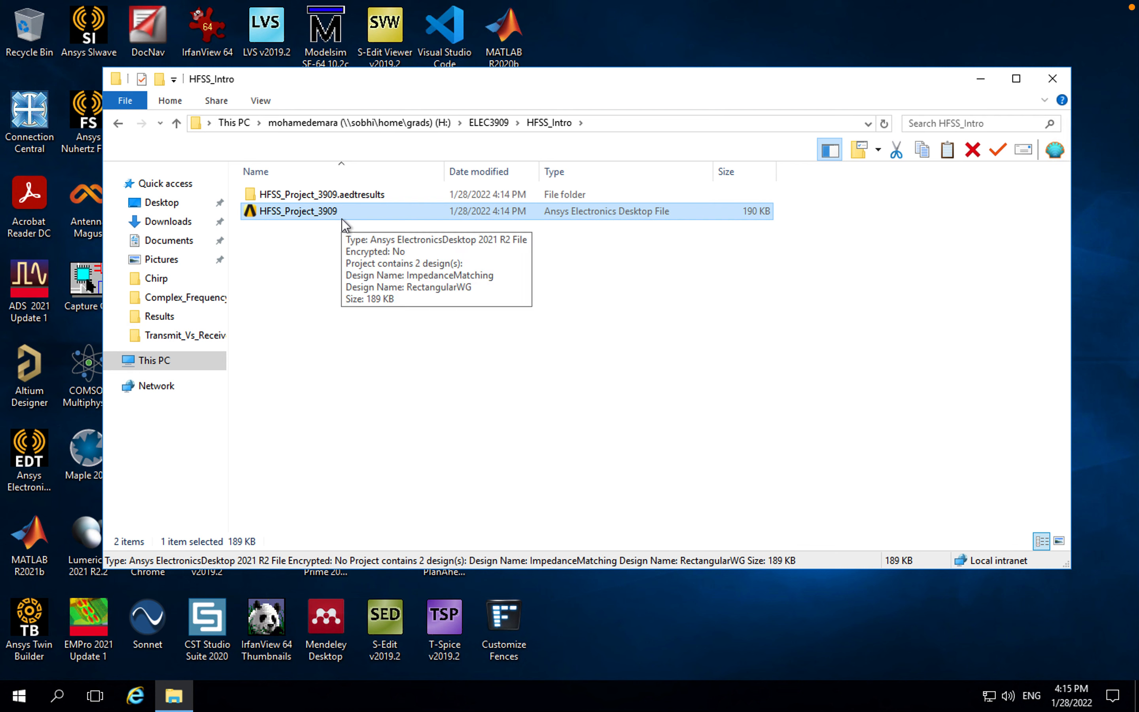
{"action": "left_click", "coordinate": [310, 266]}
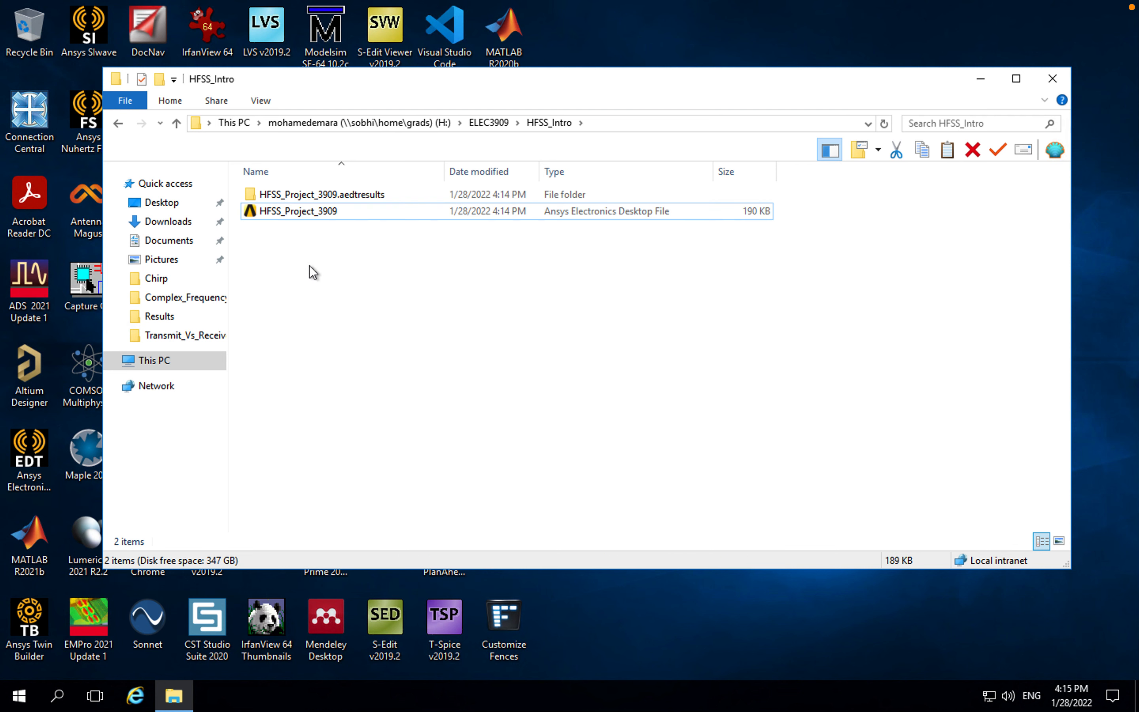